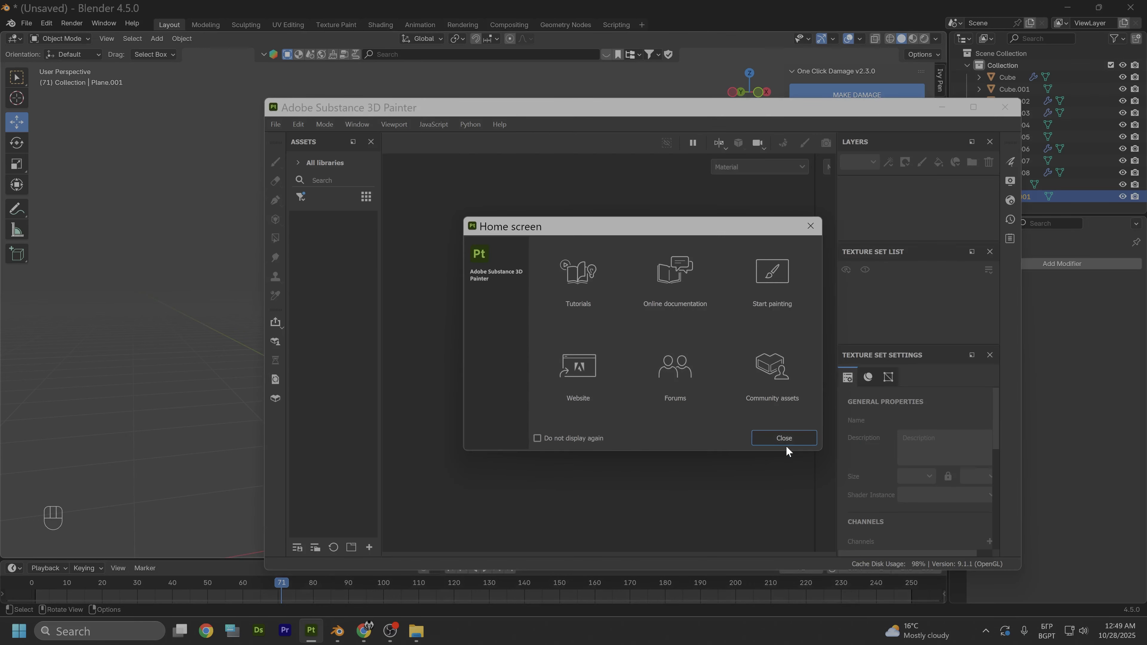
# - Create a new project from the TrimSheat.fbx mesh with a document resolution of 4096
pyautogui.click(785, 427)
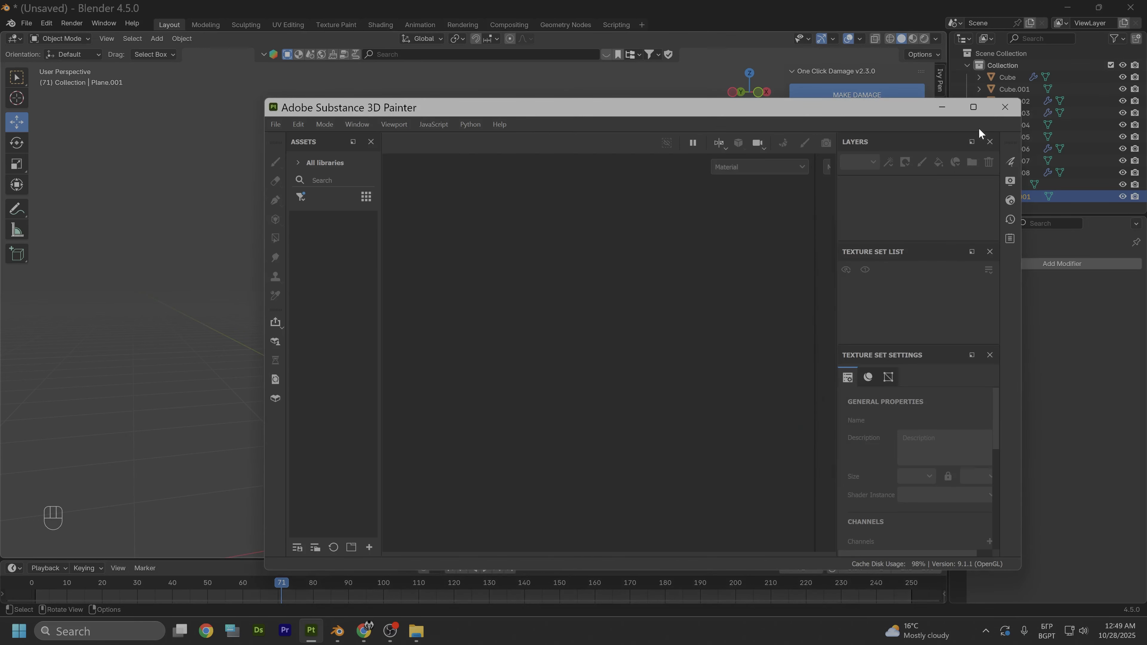
pyautogui.click(973, 108)
pyautogui.click(11, 23)
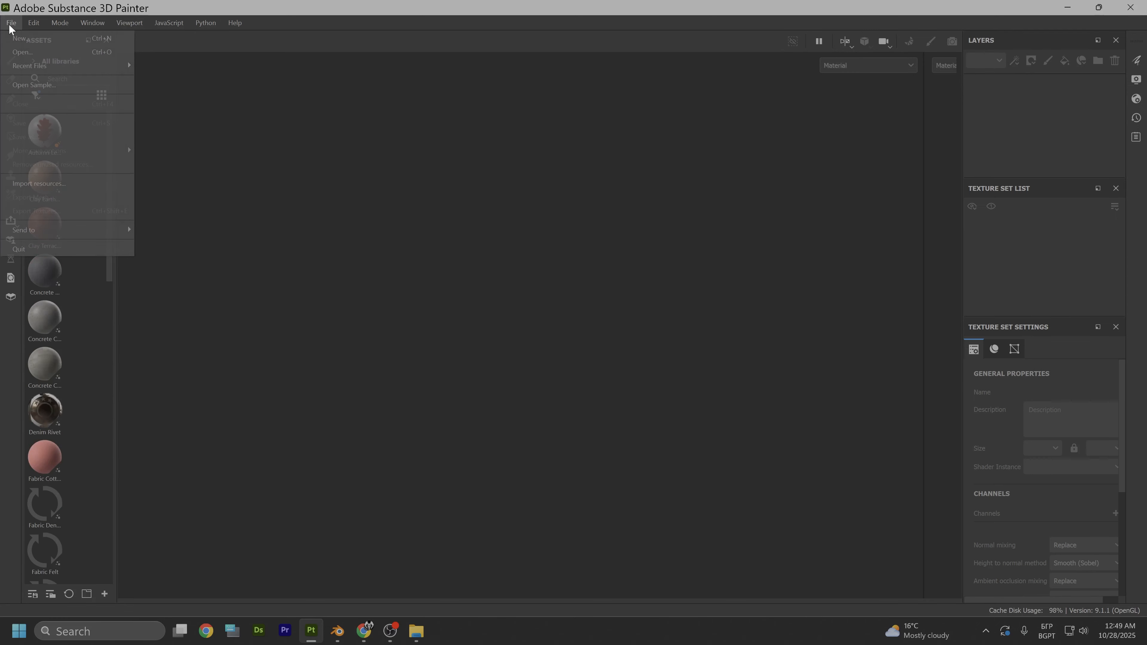
pyautogui.click(27, 43)
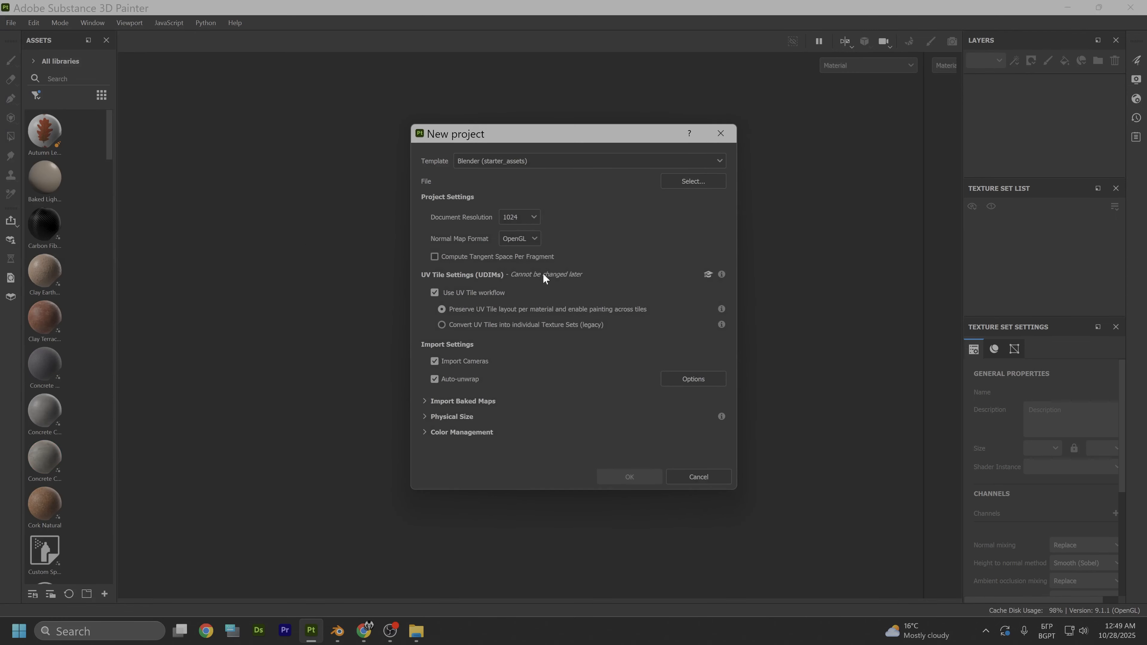
pyautogui.click(526, 220)
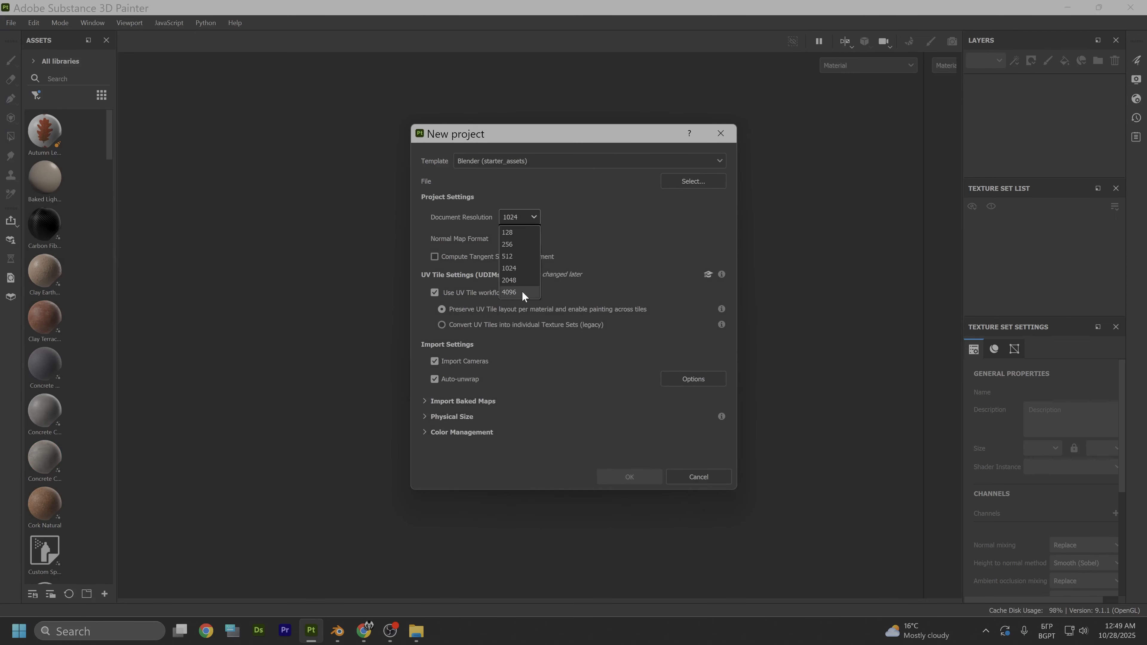
pyautogui.click(522, 293)
pyautogui.click(698, 183)
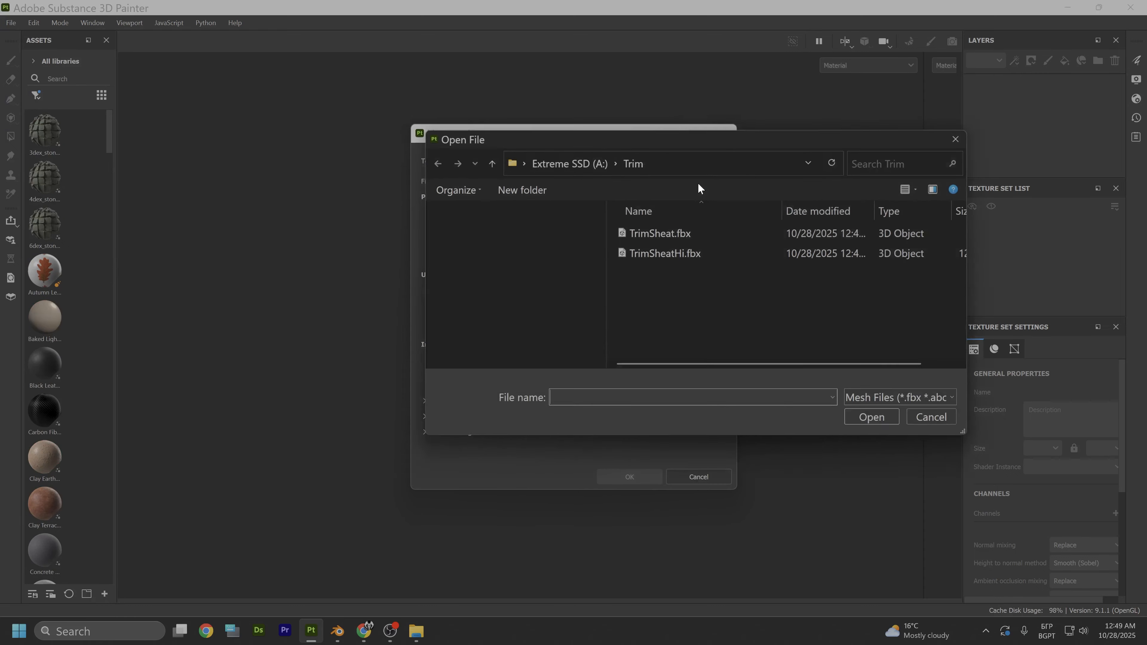
pyautogui.click(657, 231)
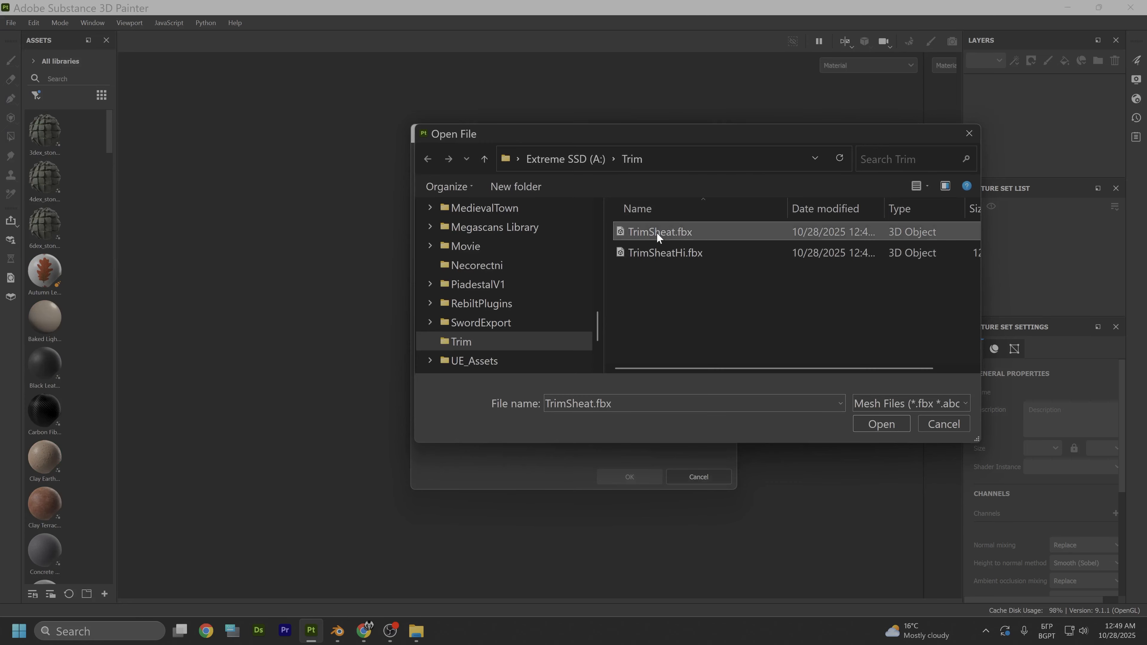
pyautogui.click(879, 423)
pyautogui.click(637, 470)
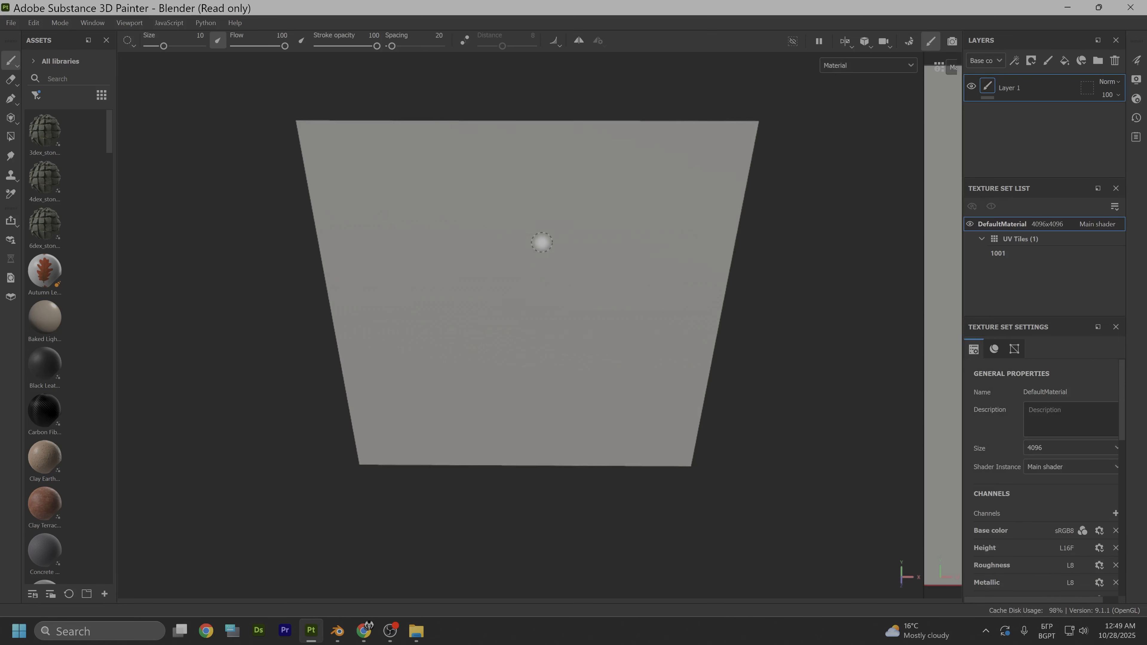
# - Enter baking mode, widen the mesh map settings area, and set the bake output size to 2048
pyautogui.keyDown('alt'); pyautogui.moveTo(542, 243); pyautogui.dragTo(558, 223); pyautogui.keyUp('alt')
pyautogui.scroll(-2, 558, 217)
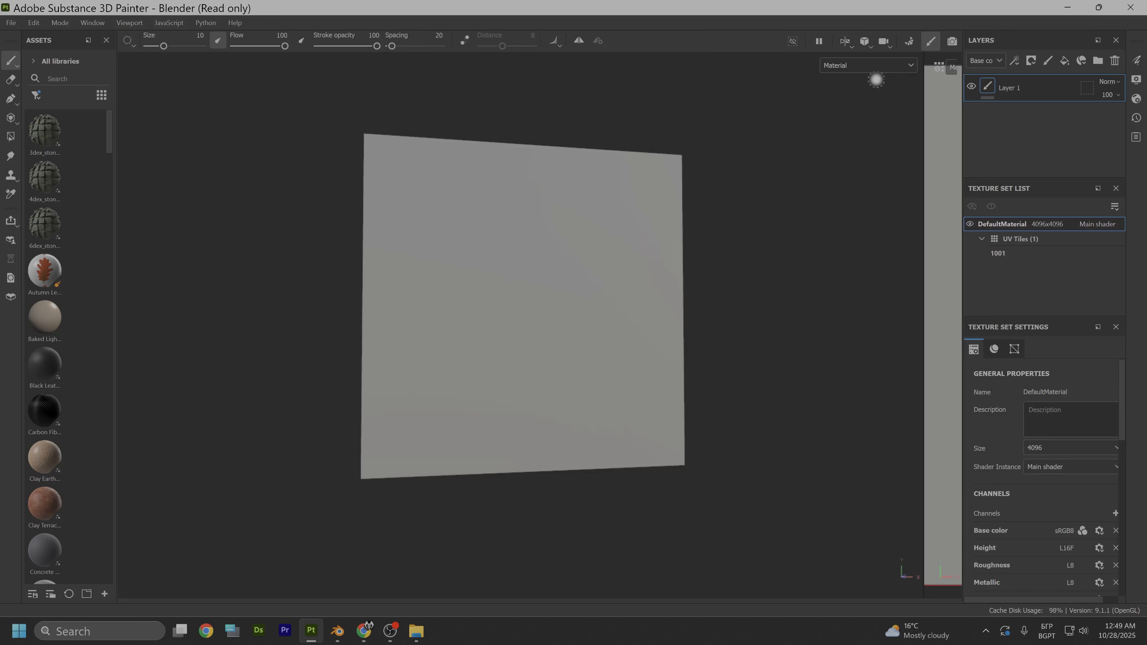
pyautogui.click(911, 42)
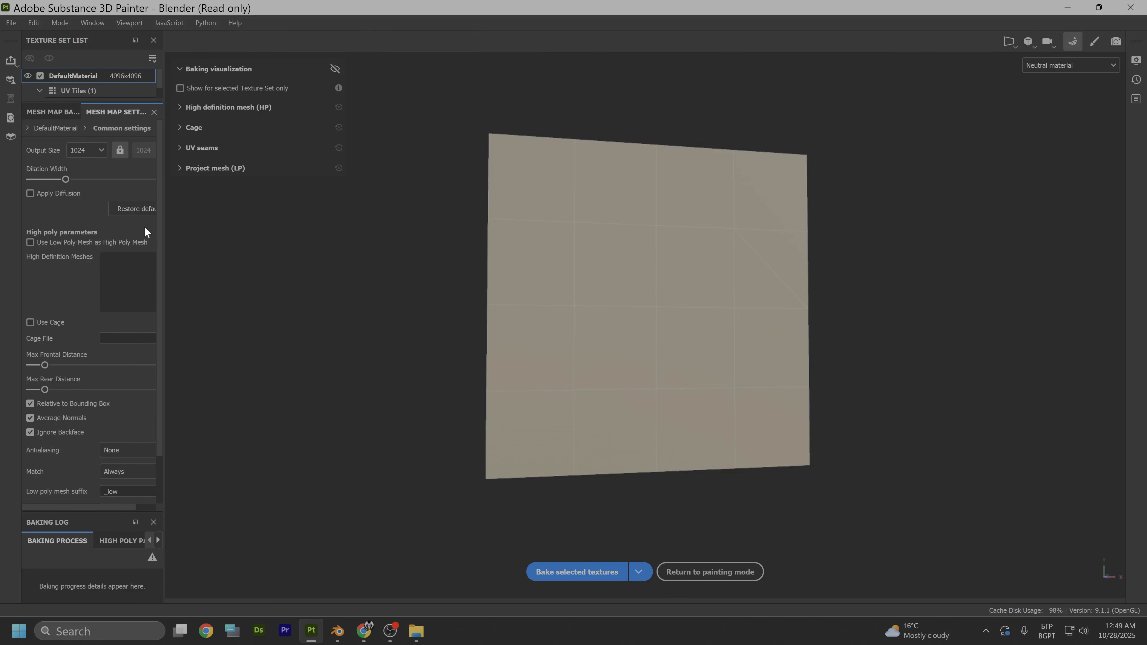
pyautogui.moveTo(161, 219); pyautogui.dragTo(408, 211)
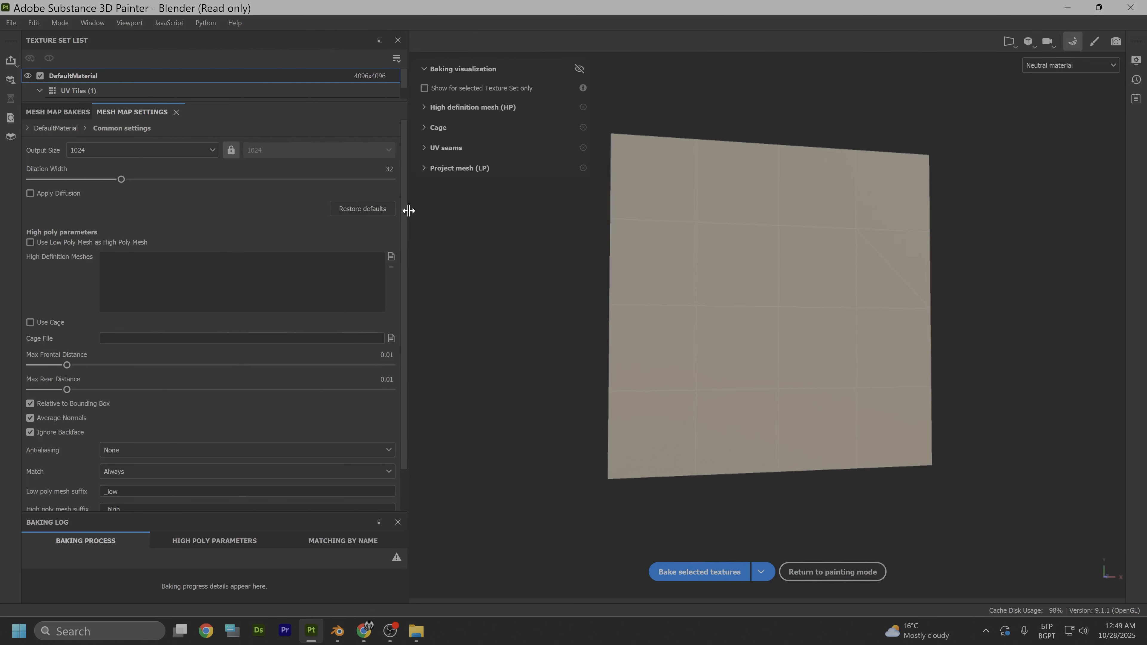
pyautogui.click(198, 151)
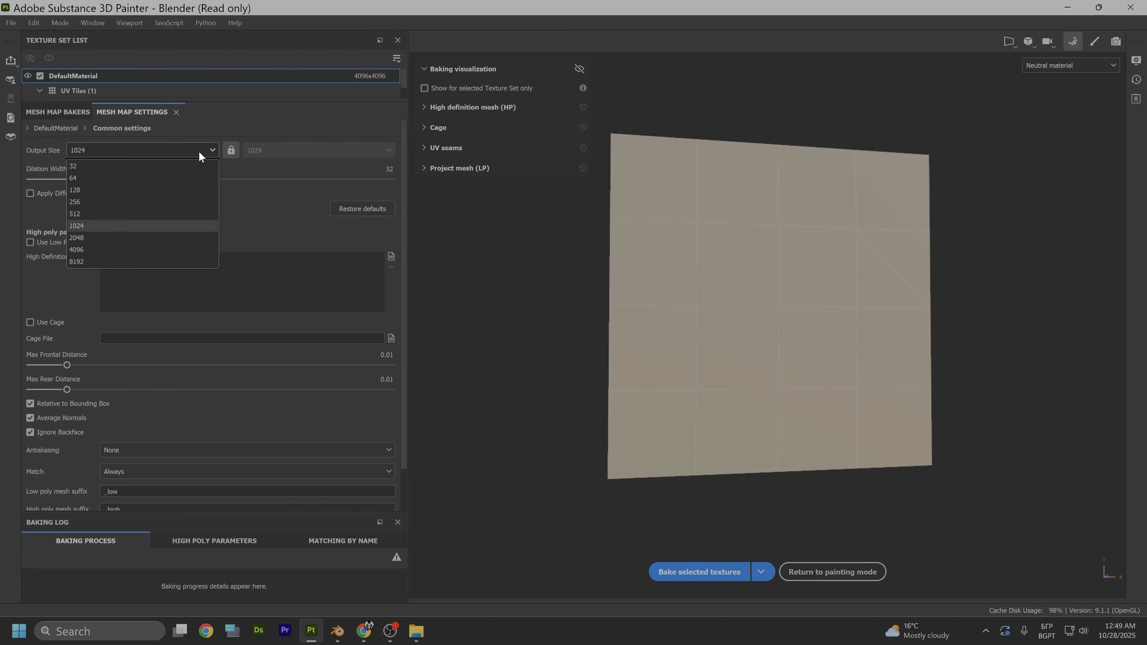
pyautogui.click(99, 240)
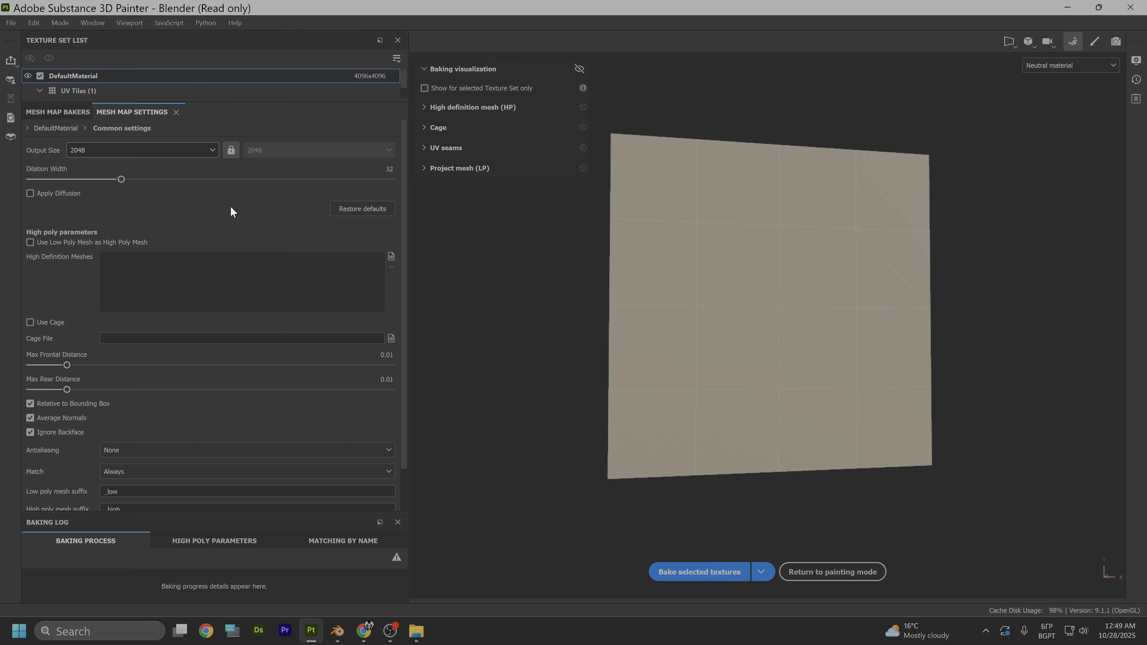
# - Load TrimSheatHi.fbx as the high definition mesh for baking and check it against the low-poly plane
pyautogui.scroll(-1, 244, 217)
pyautogui.click(392, 220)
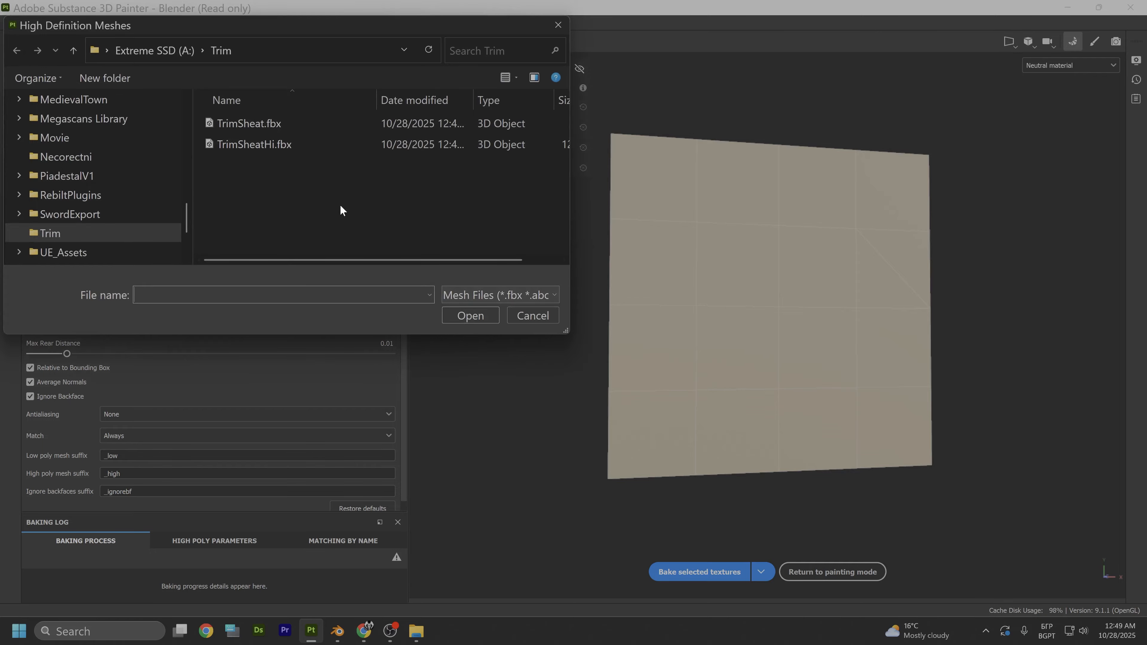
pyautogui.click(275, 148)
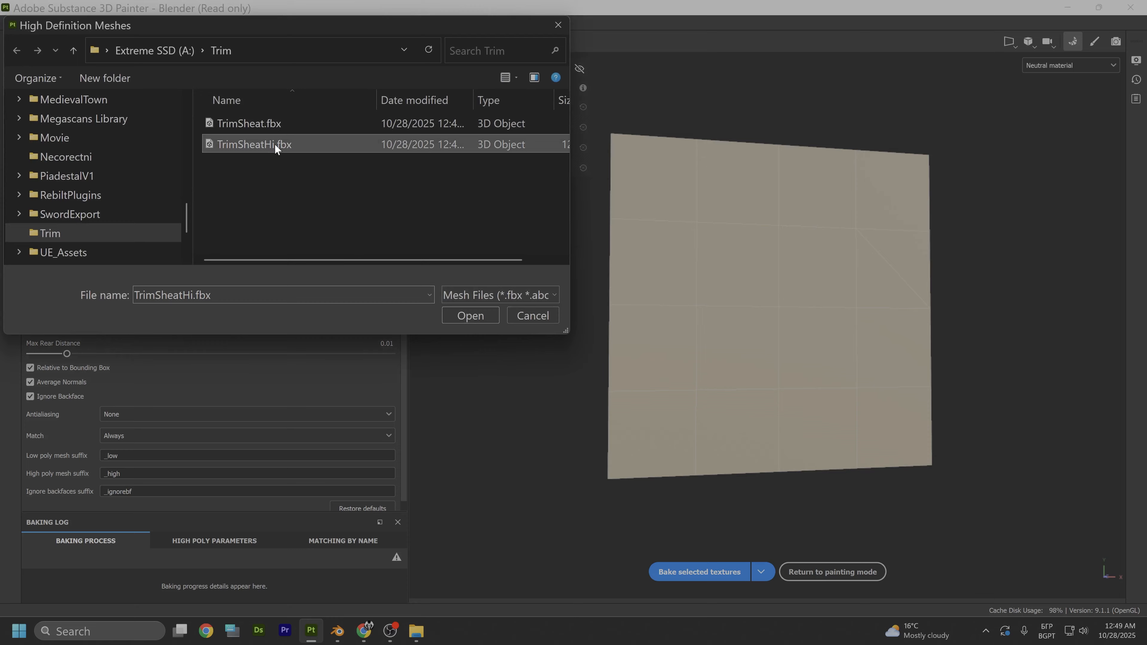
pyautogui.click(474, 316)
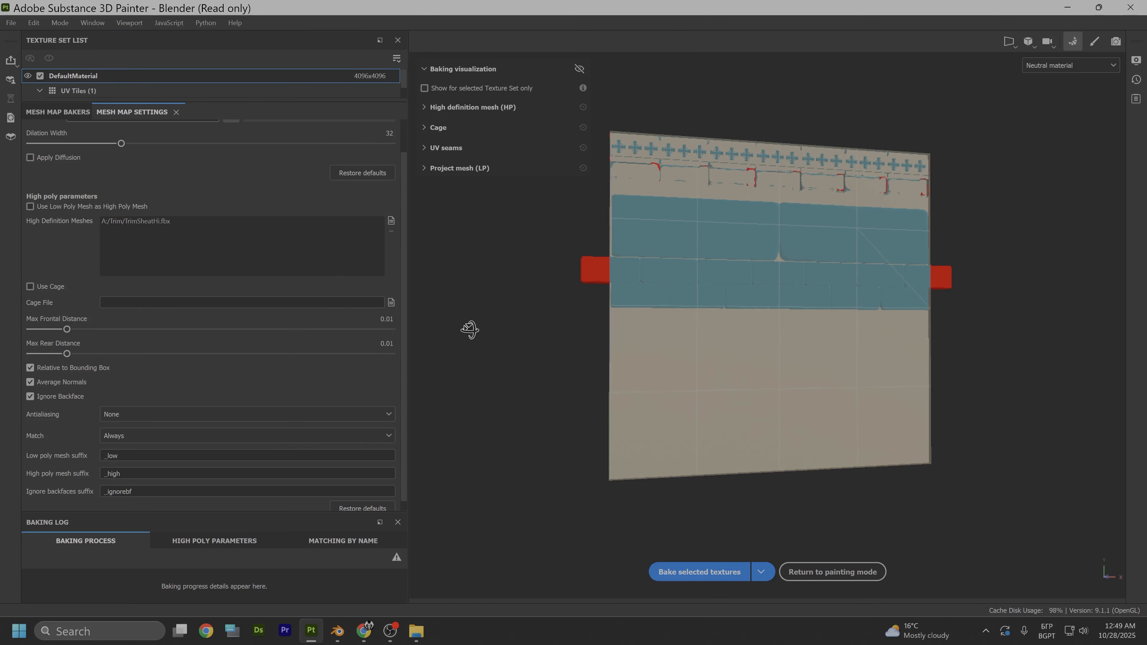
pyautogui.keyDown('alt'); pyautogui.moveTo(468, 328); pyautogui.dragTo(610, 358); pyautogui.keyUp('alt')
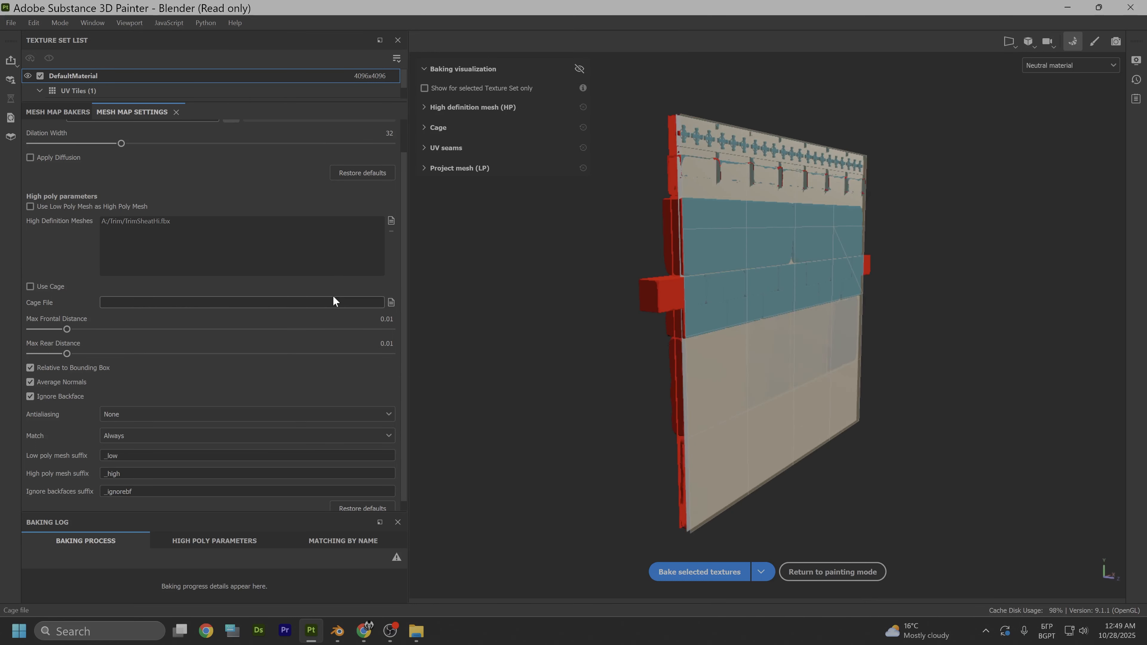
# - Set the bake antialiasing to Supersampling 4x and include the Height map among the maps that get baked
pyautogui.scroll(-1, 140, 259)
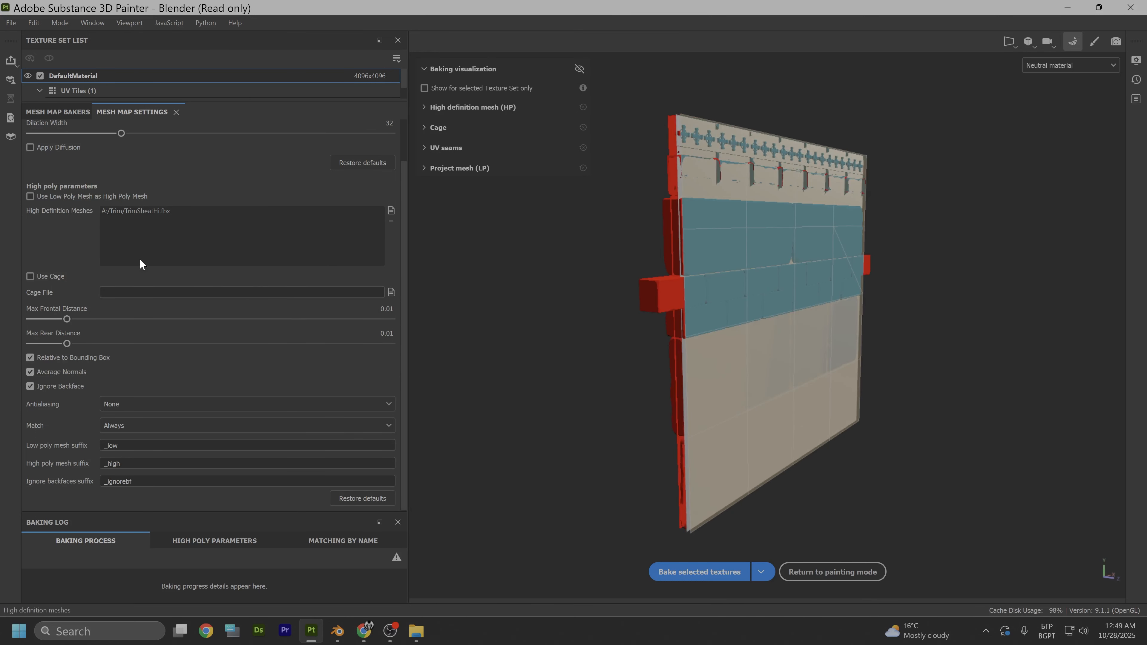
pyautogui.click(259, 405)
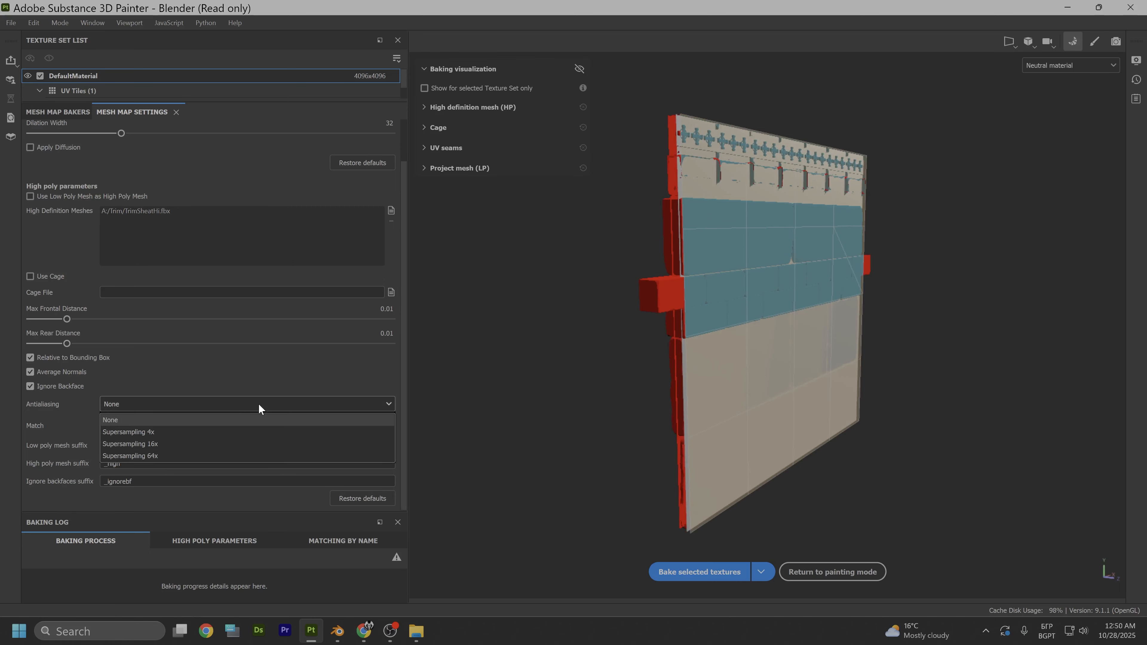
pyautogui.click(195, 433)
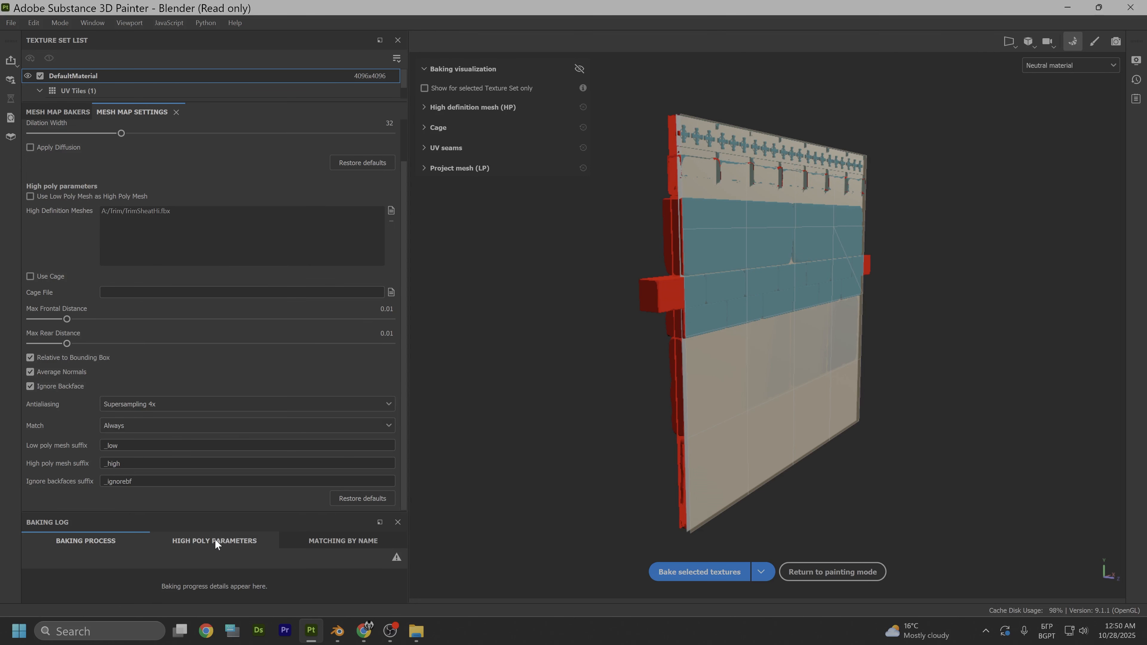
pyautogui.click(85, 112)
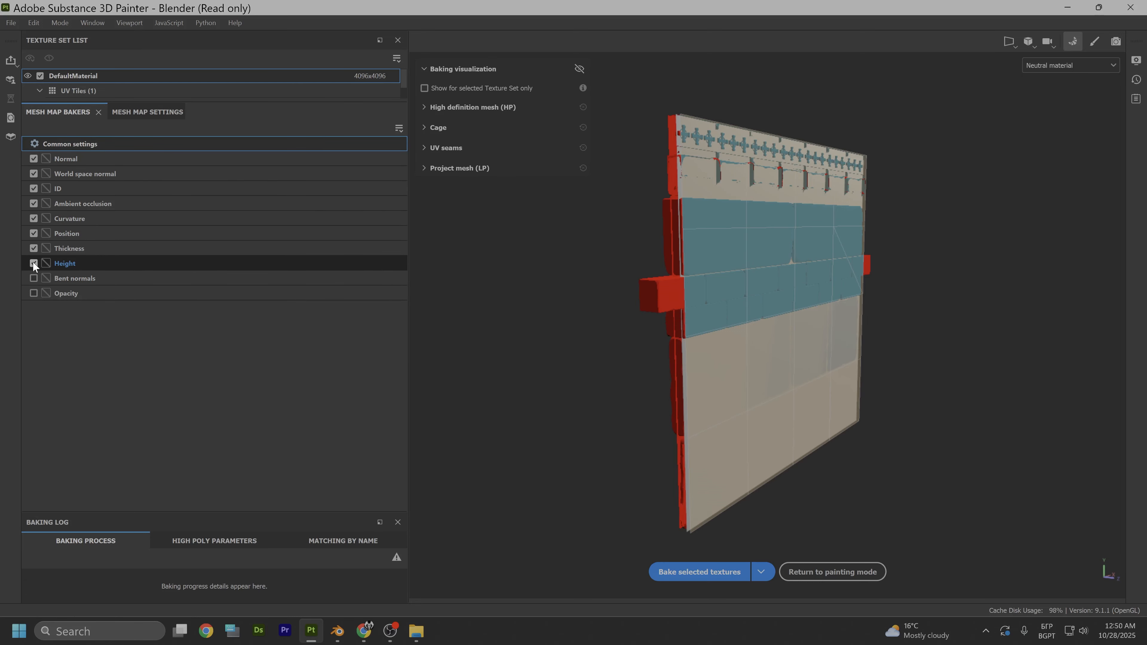
pyautogui.click(148, 112)
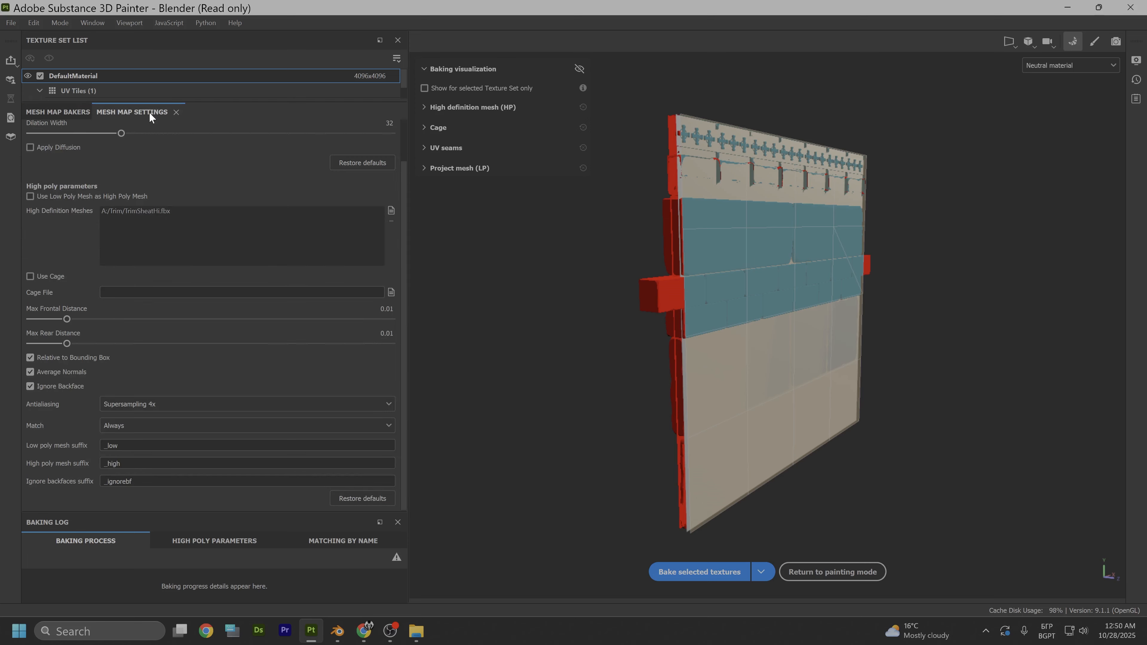
pyautogui.scroll(2, 232, 234)
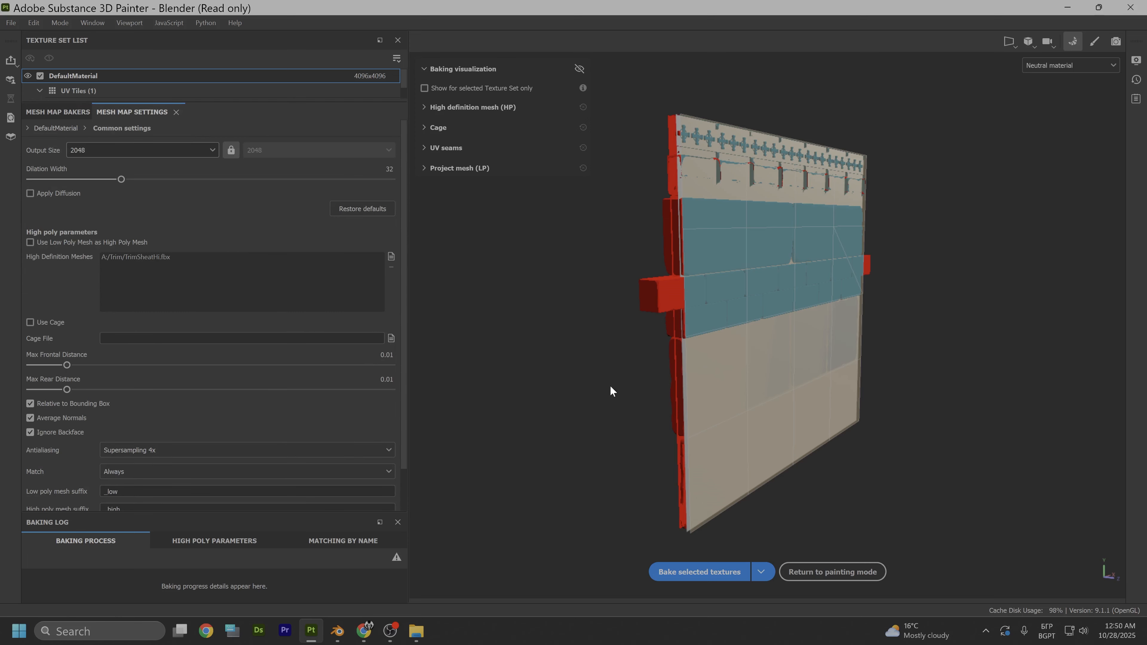
# - Switch to the unsaved Blender scene and move the low-poly plane back into the trim pieces along Y, about 0.024 m plus another 0.008 m
pyautogui.keyDown('alt'); pyautogui.moveTo(531, 507); pyautogui.dragTo(647, 348); pyautogui.keyUp('alt')
pyautogui.keyDown('alt'); pyautogui.moveTo(808, 347); pyautogui.dragTo(748, 346); pyautogui.keyUp('alt')
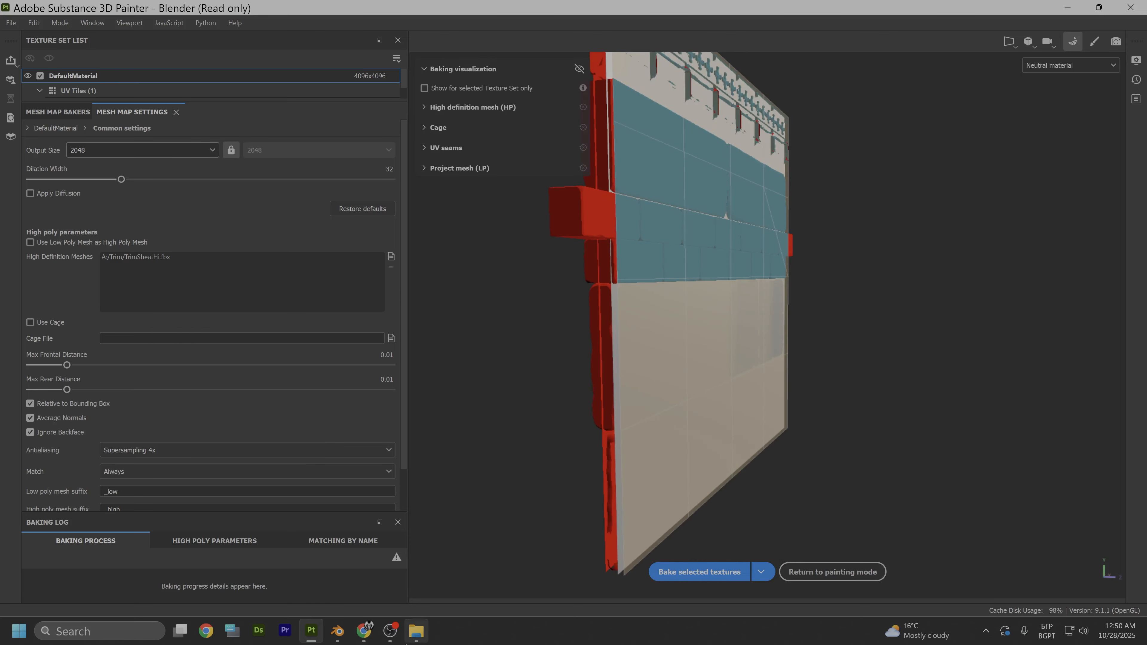
pyautogui.moveTo(339, 633)
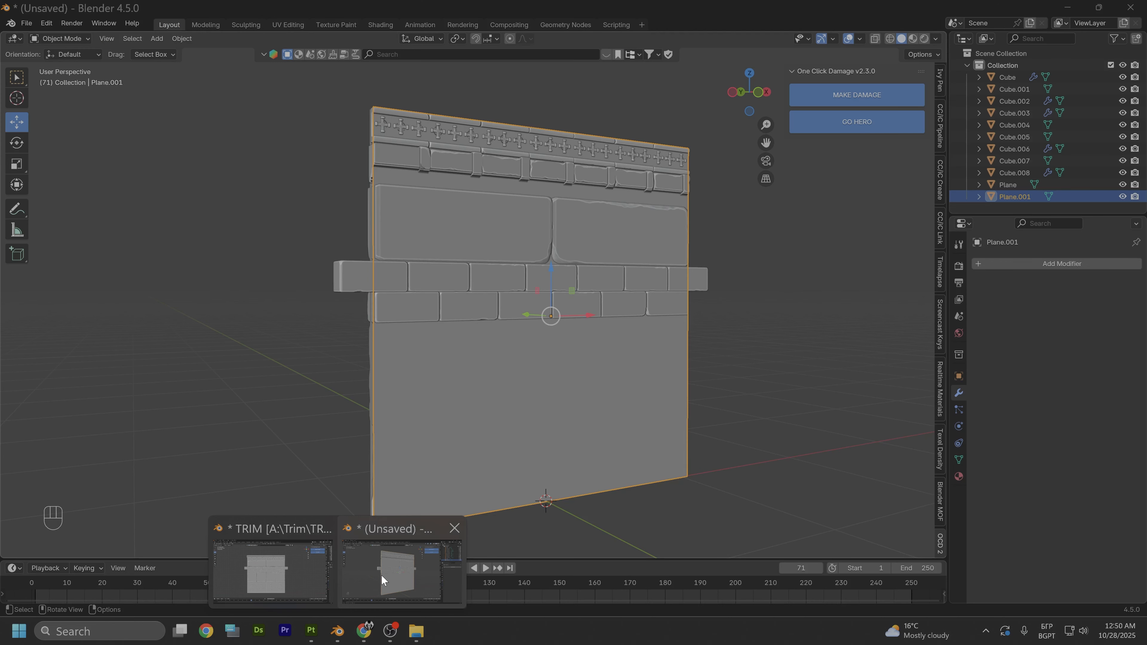
pyautogui.click(381, 575)
pyautogui.keyDown('alt'); pyautogui.moveTo(445, 409); pyautogui.dragTo(570, 312); pyautogui.keyUp('alt')
pyautogui.scroll(2, 642, 415)
pyautogui.keyDown('alt'); pyautogui.keyDown('shift'); pyautogui.moveTo(673, 474); pyautogui.dragTo(579, 335); pyautogui.keyUp('shift'); pyautogui.keyUp('alt')
pyautogui.keyDown('alt'); pyautogui.moveTo(609, 420); pyautogui.dragTo(612, 385); pyautogui.keyUp('alt')
pyautogui.moveTo(580, 391); pyautogui.dragTo(569, 402, button='middle')
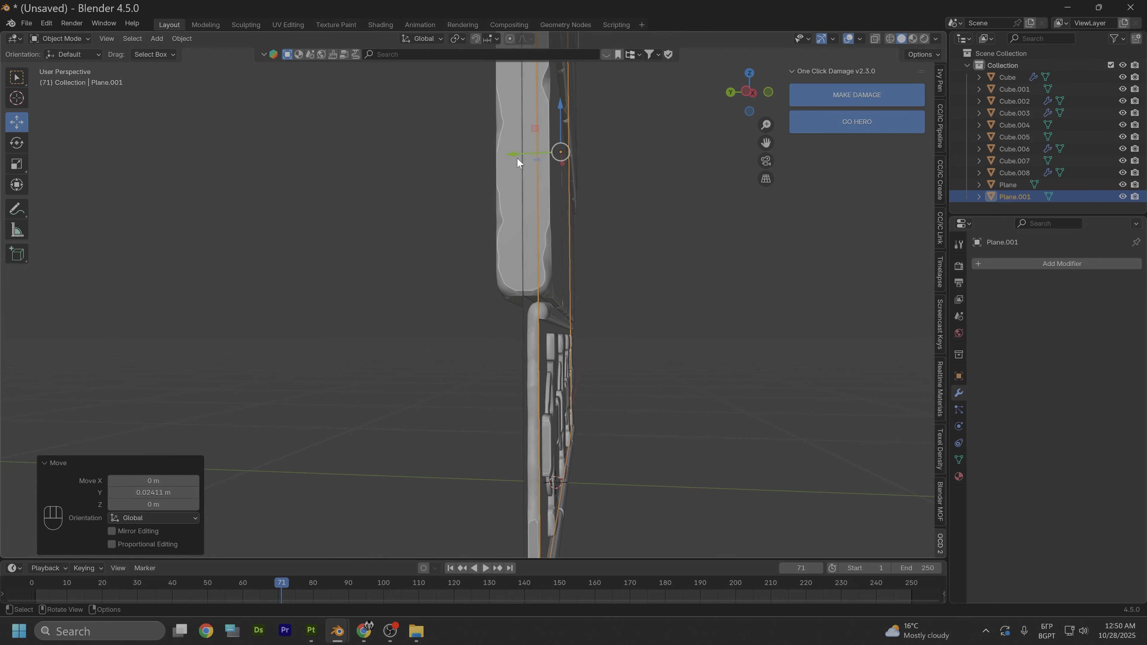
pyautogui.moveTo(515, 156); pyautogui.dragTo(513, 153)
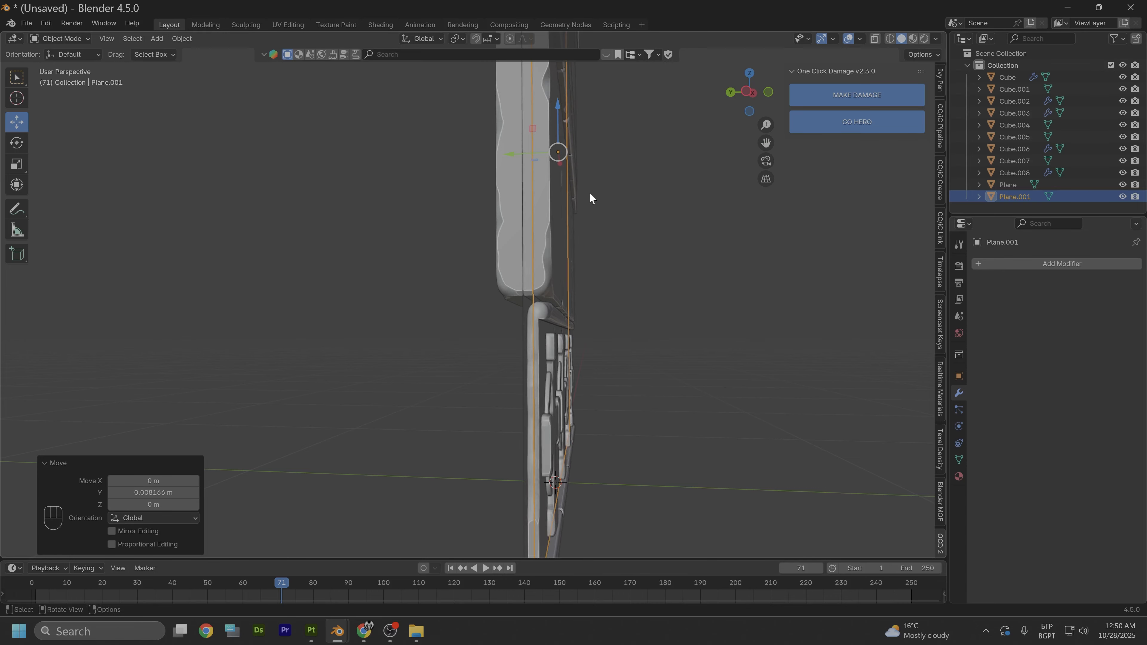
pyautogui.moveTo(590, 194); pyautogui.dragTo(628, 323, button='middle')
# - Export the selected low-poly plane as FBX, overwriting TrimSheat.fbx in the Trim folder
pyautogui.click(26, 23)
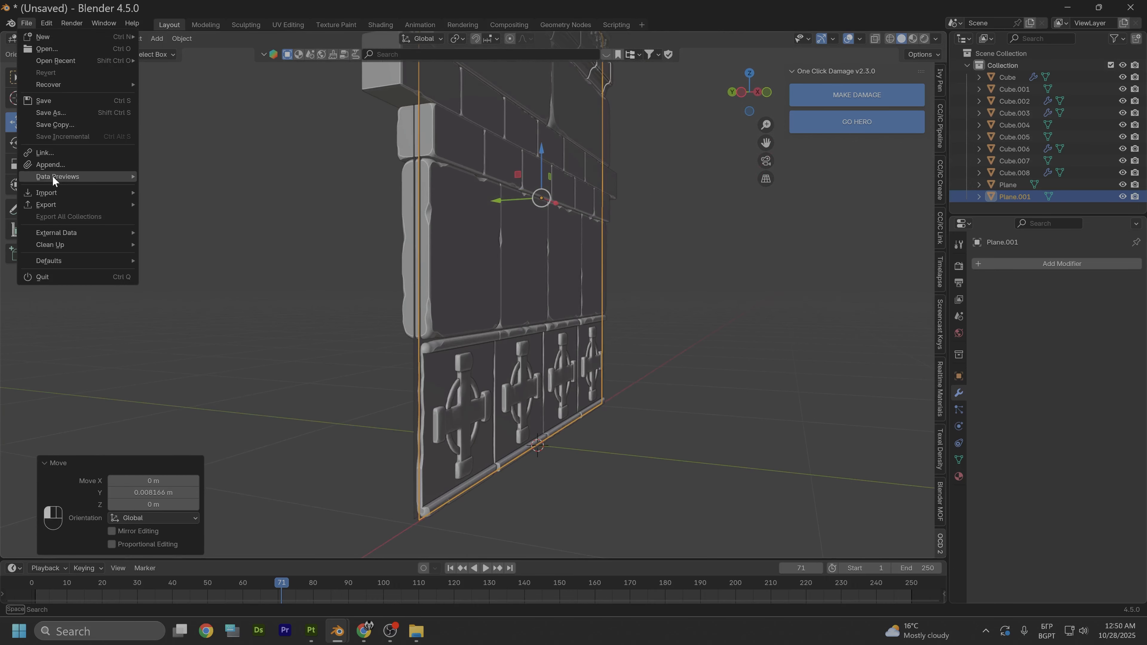
pyautogui.moveTo(53, 202)
pyautogui.click(181, 312)
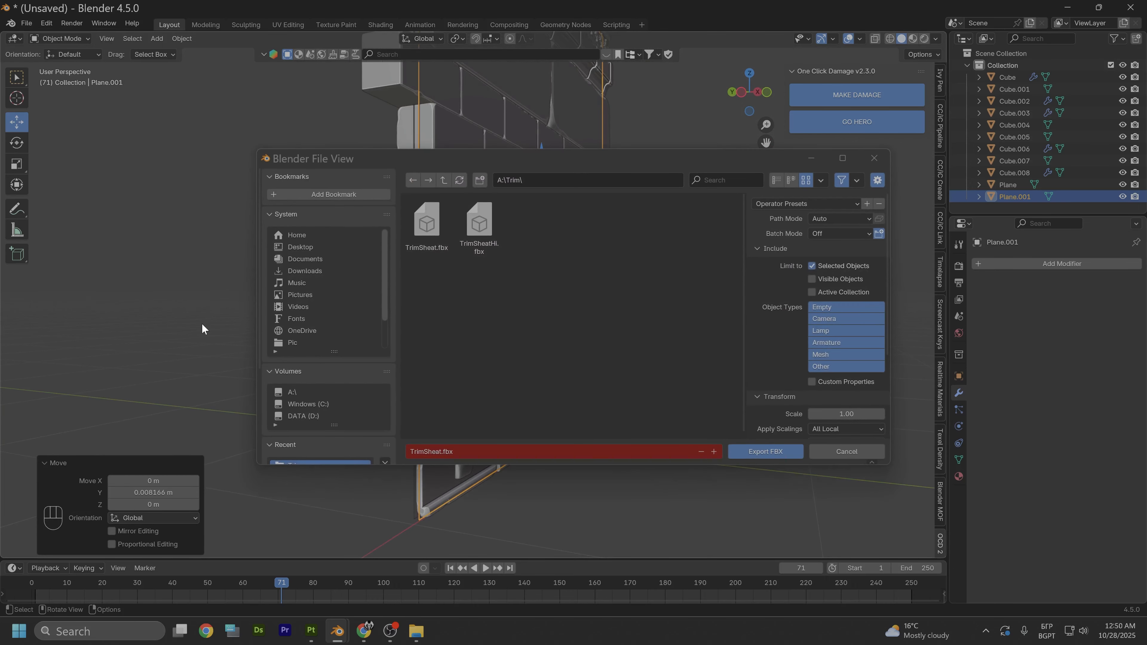
pyautogui.click(440, 225)
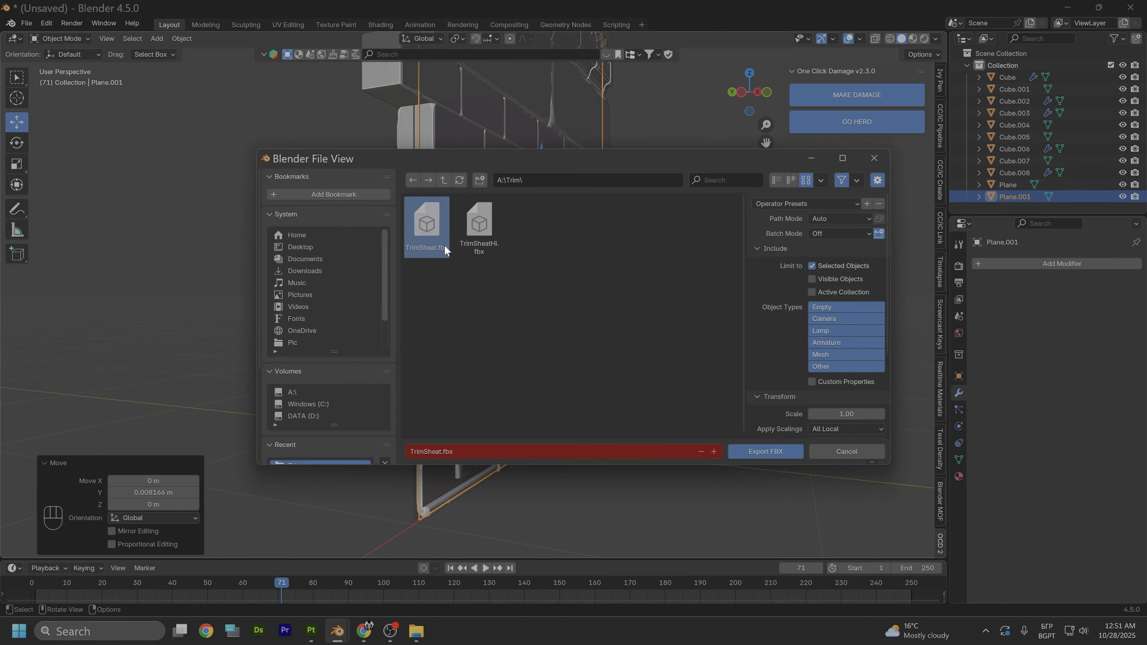
pyautogui.click(745, 452)
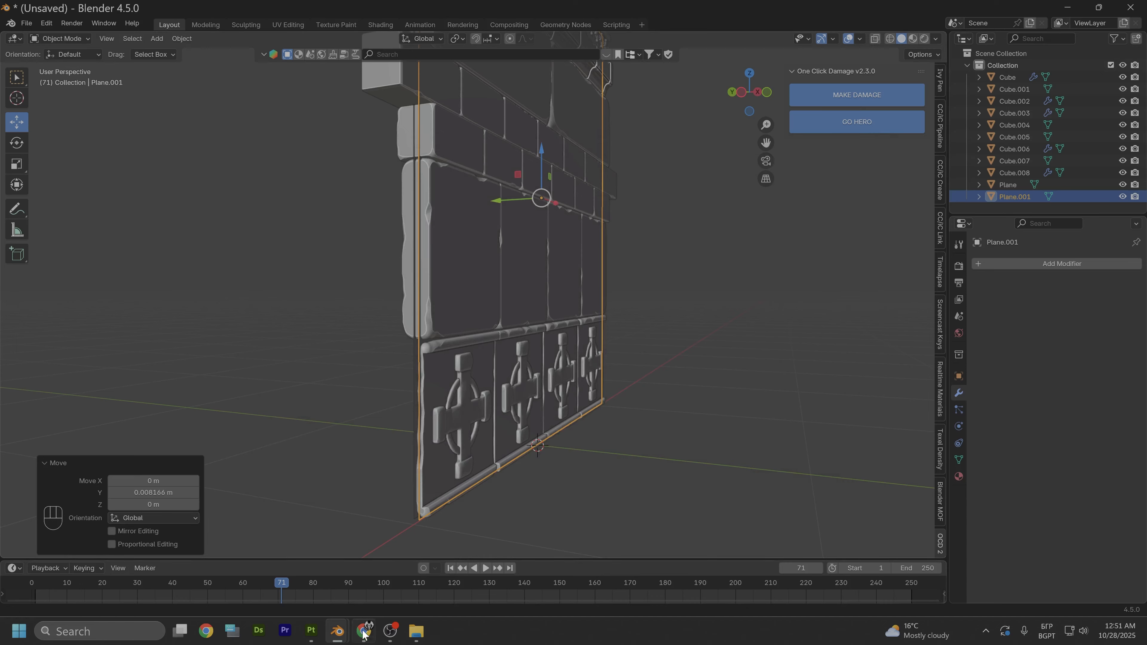
# - Return to Substance 3D Painter, reimport the project mesh, and inspect how the plane sits against the high-poly trim
pyautogui.click(312, 631)
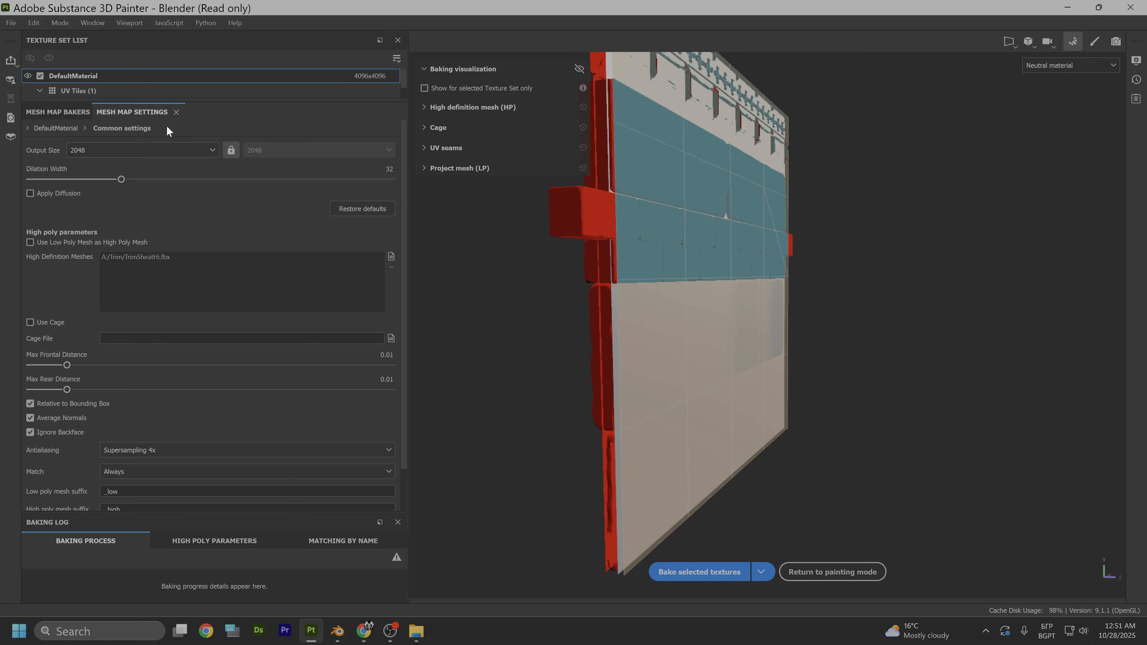
pyautogui.click(34, 23)
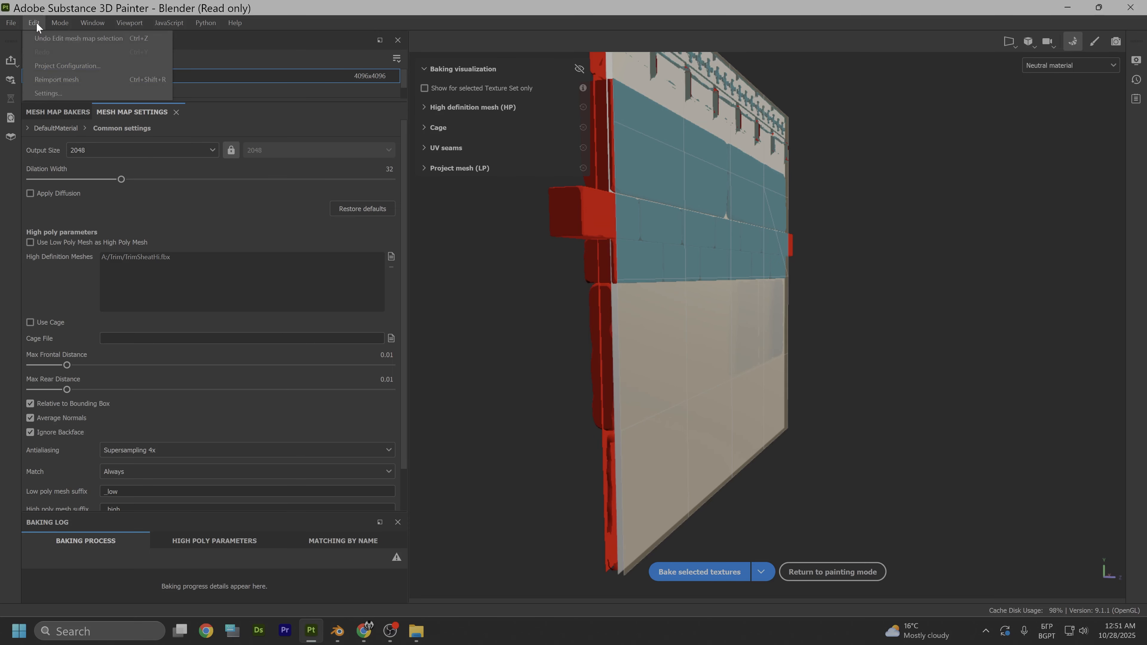
pyautogui.click(57, 80)
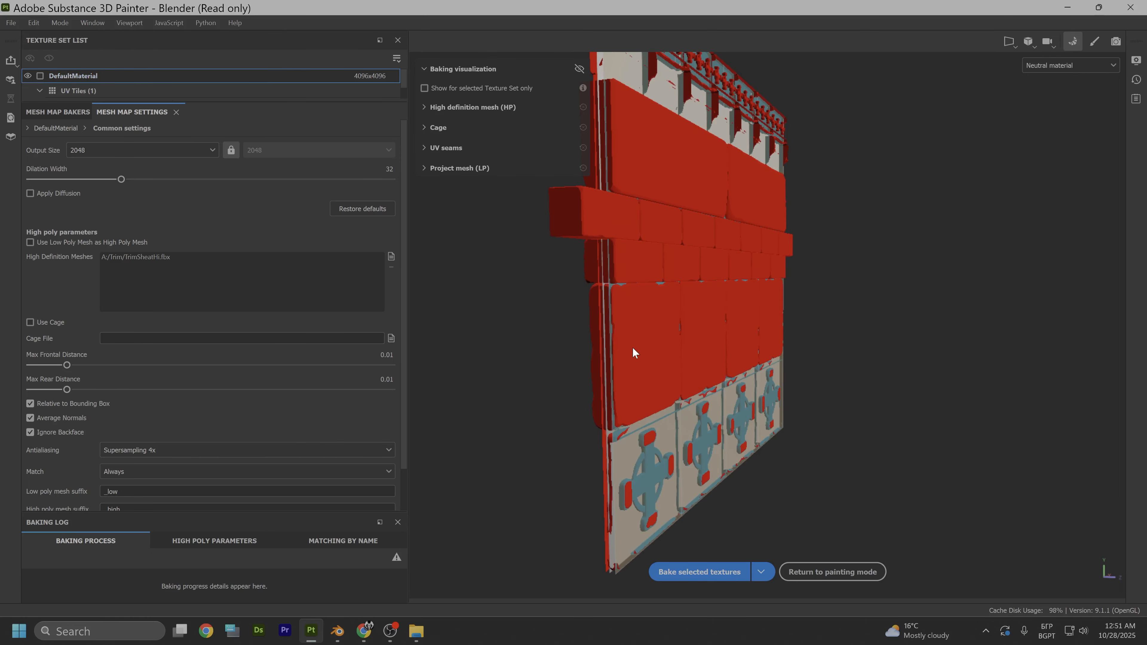
pyautogui.keyDown('alt'); pyautogui.moveTo(684, 367); pyautogui.dragTo(605, 379); pyautogui.keyUp('alt')
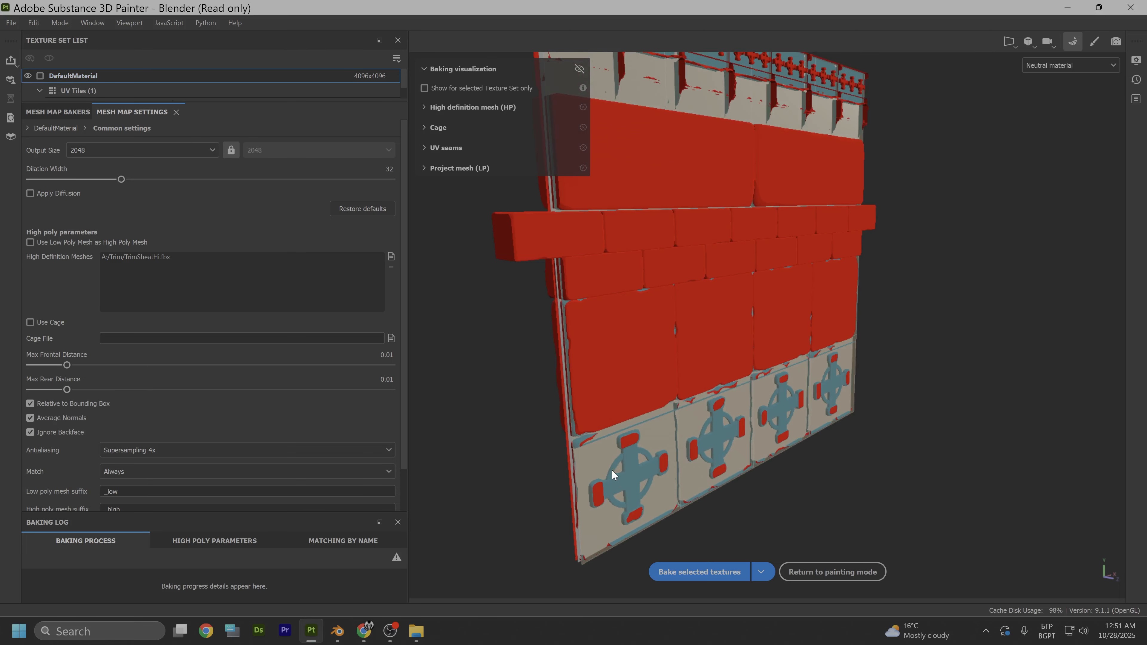
pyautogui.keyDown('alt'); pyautogui.moveTo(714, 456); pyautogui.dragTo(641, 452); pyautogui.keyUp('alt')
pyautogui.scroll(-2, 70, 320)
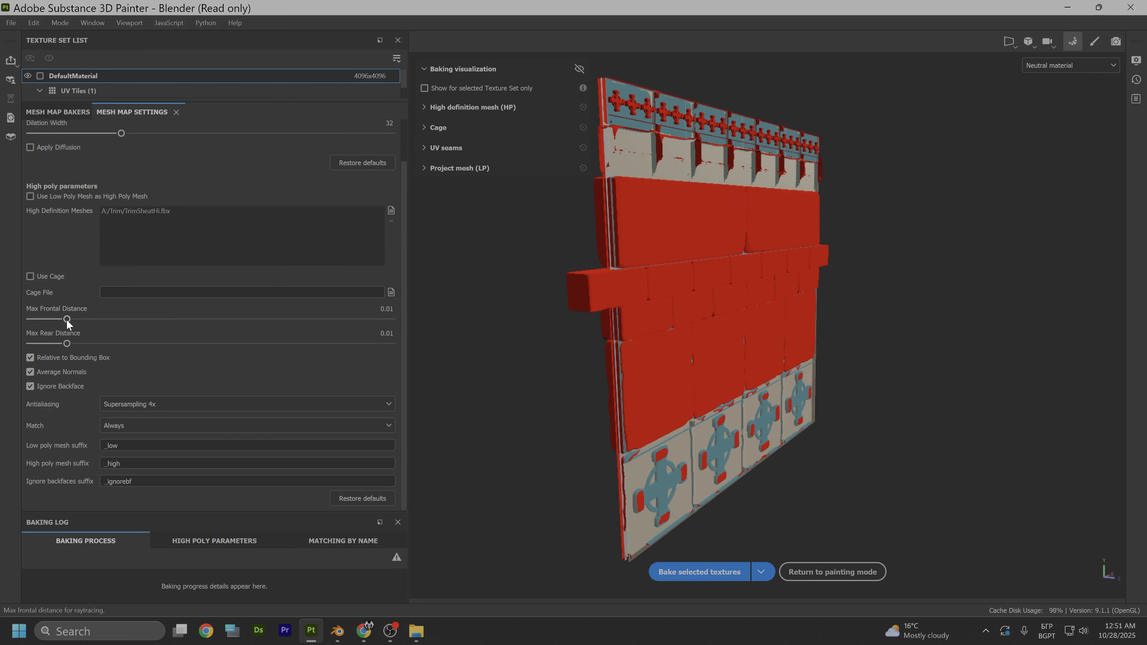
# - Raise the bake's Max Frontal Distance to 0.0322 so the cage encloses the high-poly trim, and bake the selected textures
pyautogui.click(67, 319)
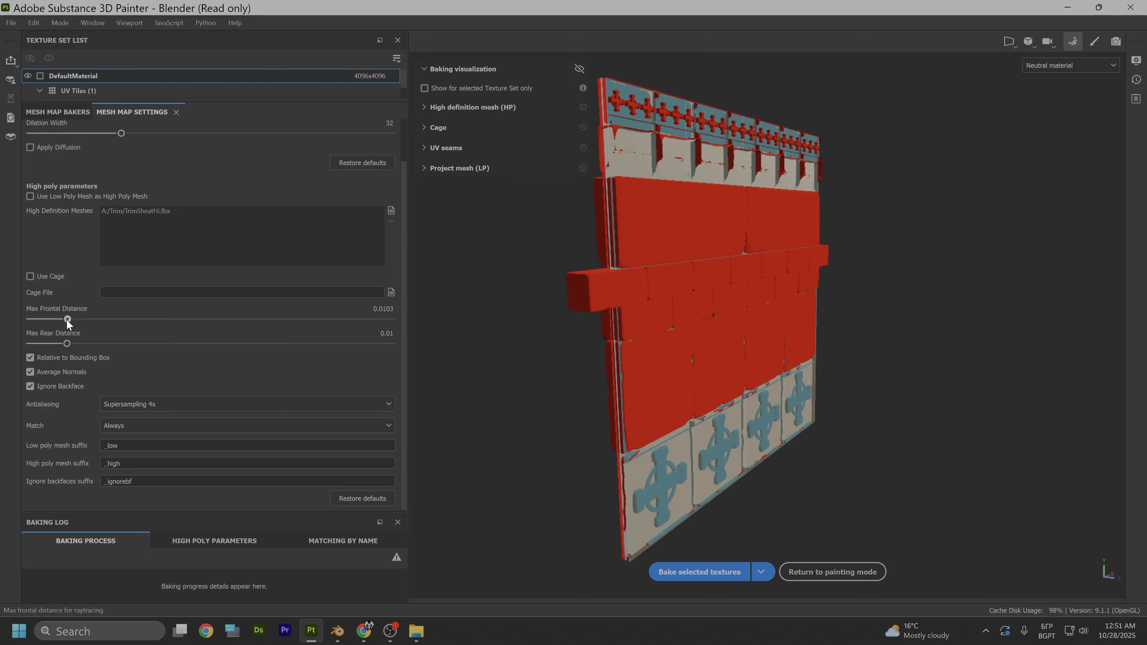
pyautogui.moveTo(69, 318); pyautogui.dragTo(93, 313)
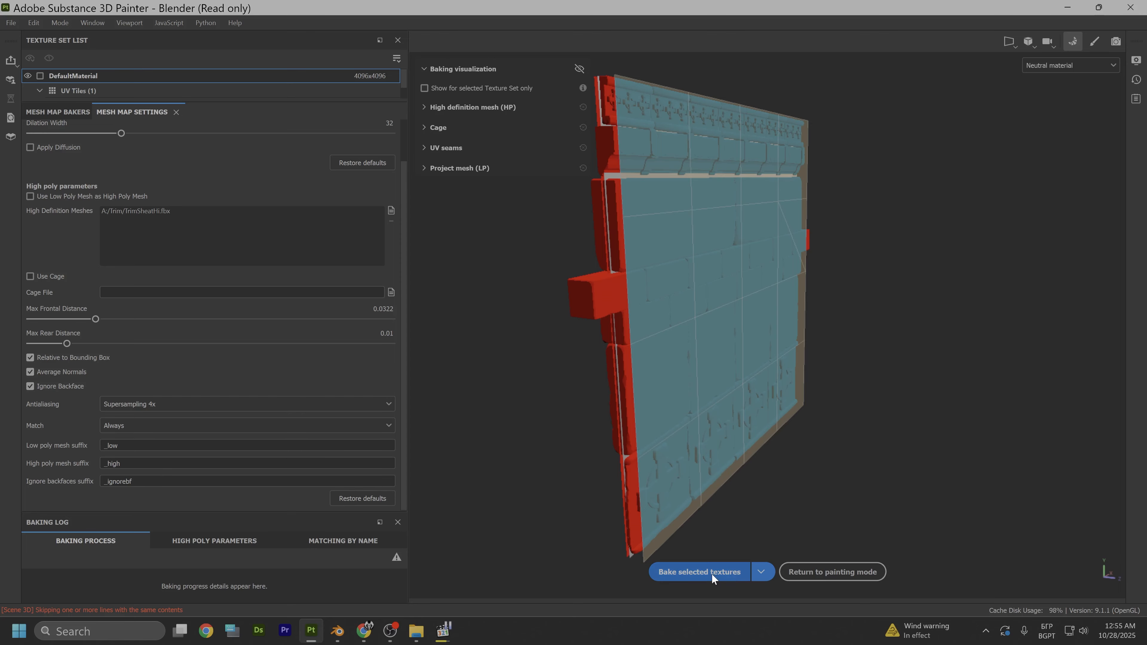
pyautogui.click(712, 571)
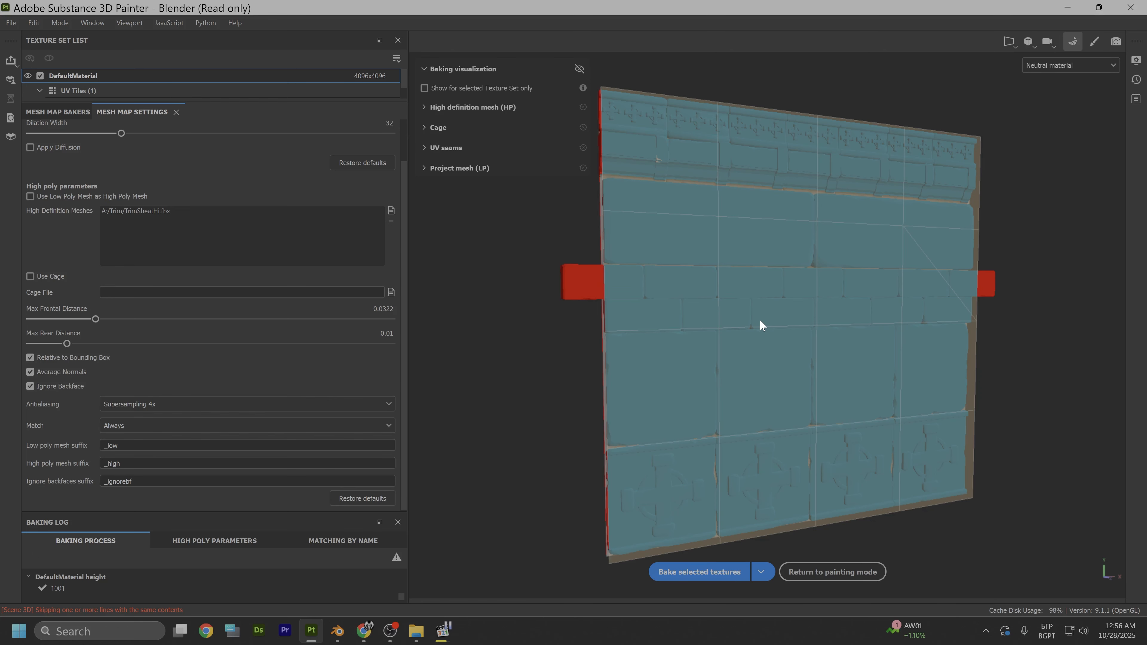
# - Return to painting mode and examine the baked trim sheet details on the plane from several angles
pyautogui.click(1088, 41)
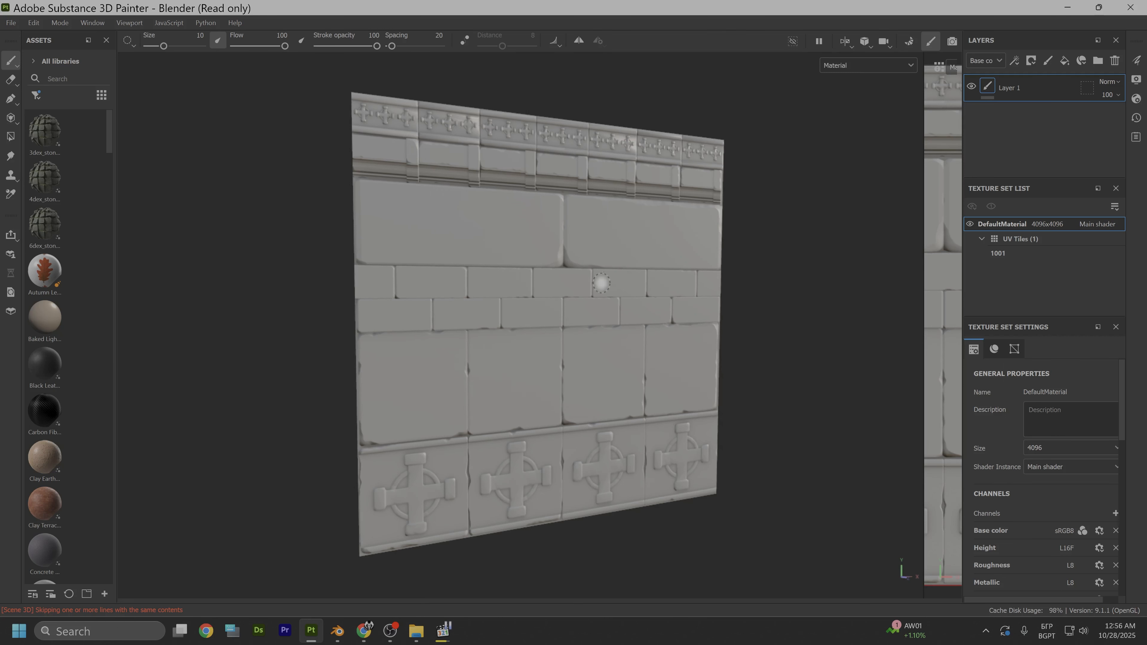
pyautogui.keyDown('alt'); pyautogui.moveTo(716, 291); pyautogui.dragTo(646, 284); pyautogui.keyUp('alt')
pyautogui.scroll(5, 622, 336)
pyautogui.scroll(-1, 623, 336)
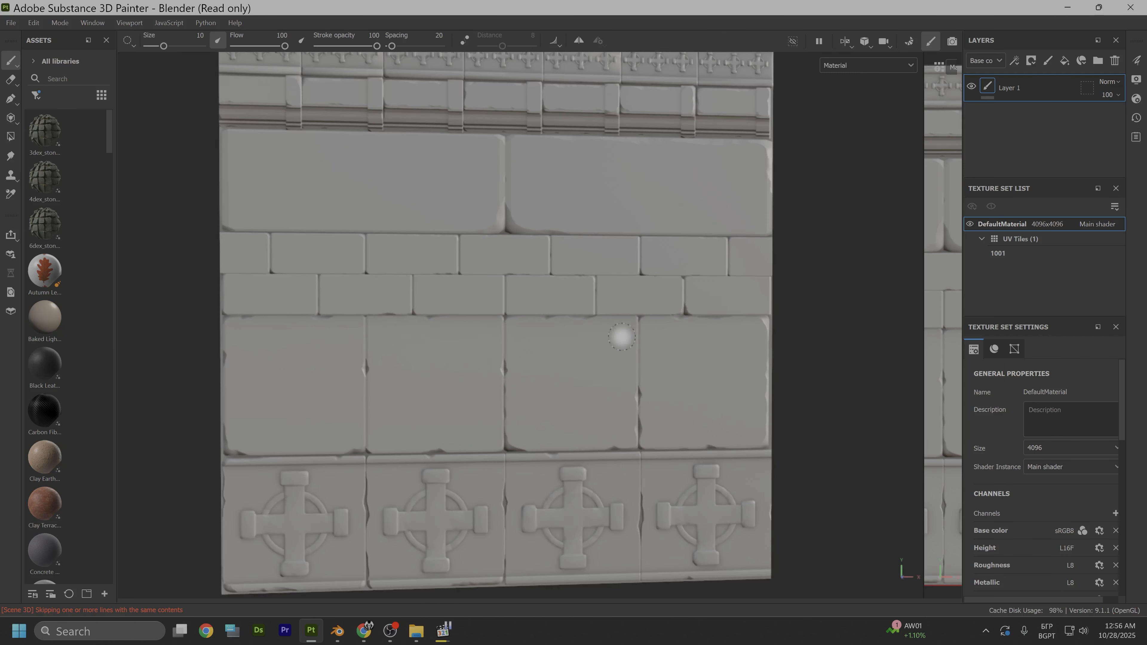
pyautogui.keyDown('alt'); pyautogui.moveTo(577, 302); pyautogui.dragTo(653, 376, button='middle'); pyautogui.keyUp('alt')
pyautogui.keyDown('alt'); pyautogui.moveTo(655, 363); pyautogui.dragTo(558, 281); pyautogui.keyUp('alt')
pyautogui.keyDown('alt'); pyautogui.moveTo(677, 354); pyautogui.dragTo(579, 280, button='middle'); pyautogui.keyUp('alt')
pyautogui.moveTo(673, 298)
pyautogui.keyDown('alt'); pyautogui.mouseDown()
pyautogui.moveTo(601, 328)
pyautogui.moveTo(684, 297)
pyautogui.moveTo(653, 297)
pyautogui.mouseUp(); pyautogui.keyUp('alt')
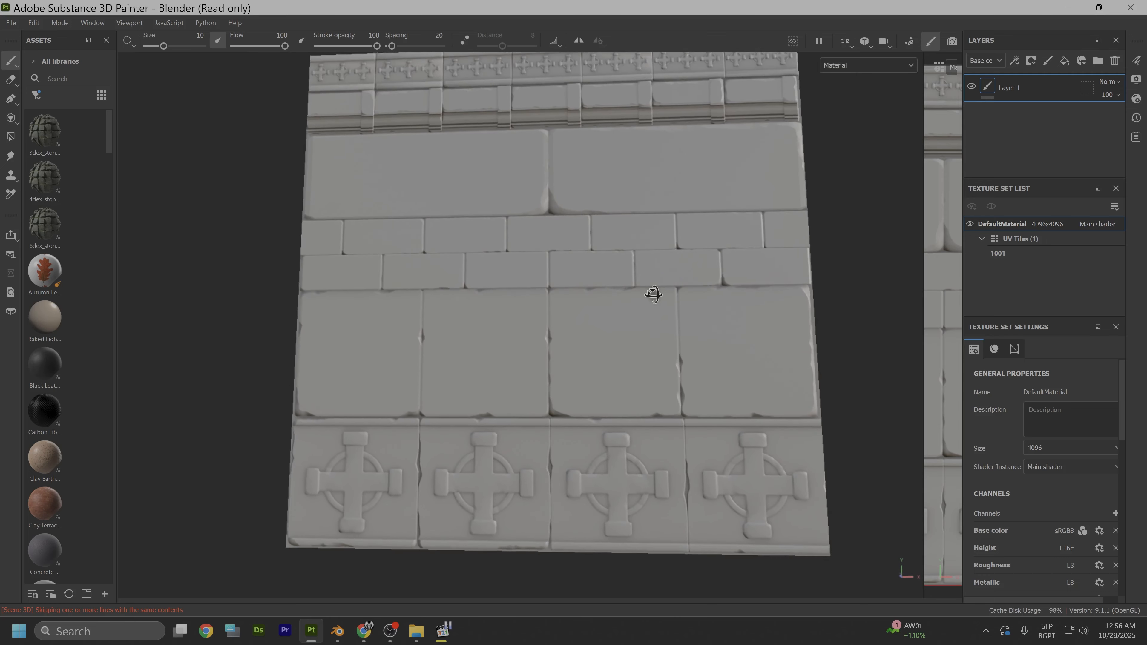
pyautogui.keyDown('alt'); pyautogui.moveTo(592, 272); pyautogui.dragTo(610, 347, button='middle'); pyautogui.keyUp('alt')
pyautogui.keyDown('alt'); pyautogui.moveTo(613, 351); pyautogui.dragTo(425, 275); pyautogui.keyUp('alt')
# - Widen the asset library, show its materials, and apply Clay Terracotta to the trim sheet as a new layer
pyautogui.moveTo(117, 206); pyautogui.dragTo(256, 211)
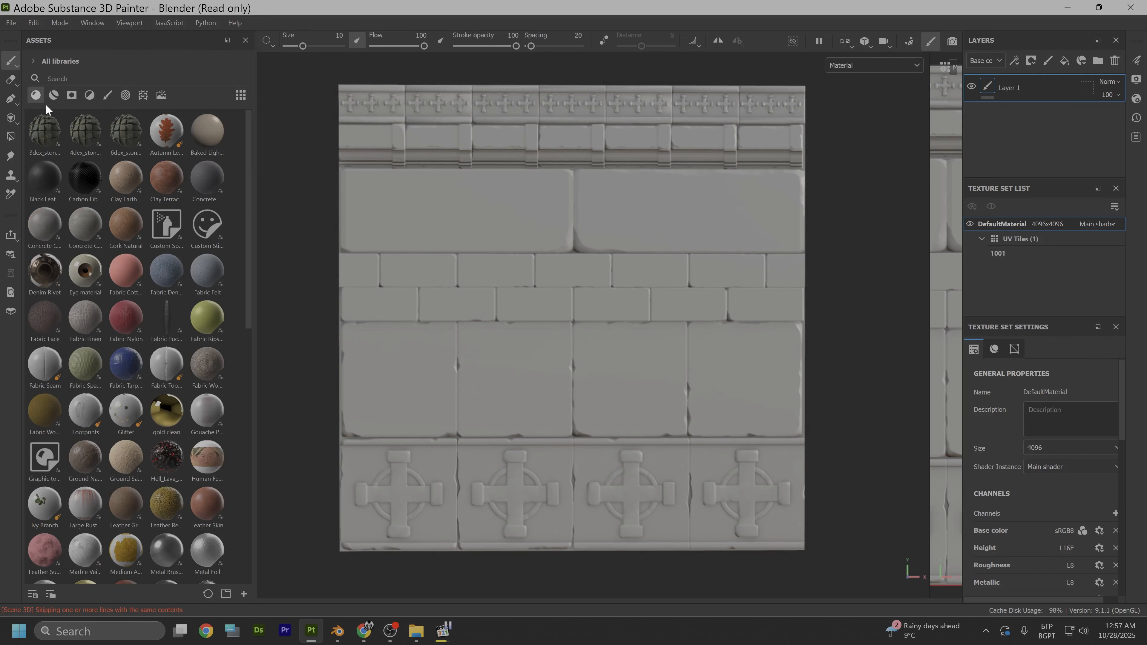
pyautogui.click(36, 94)
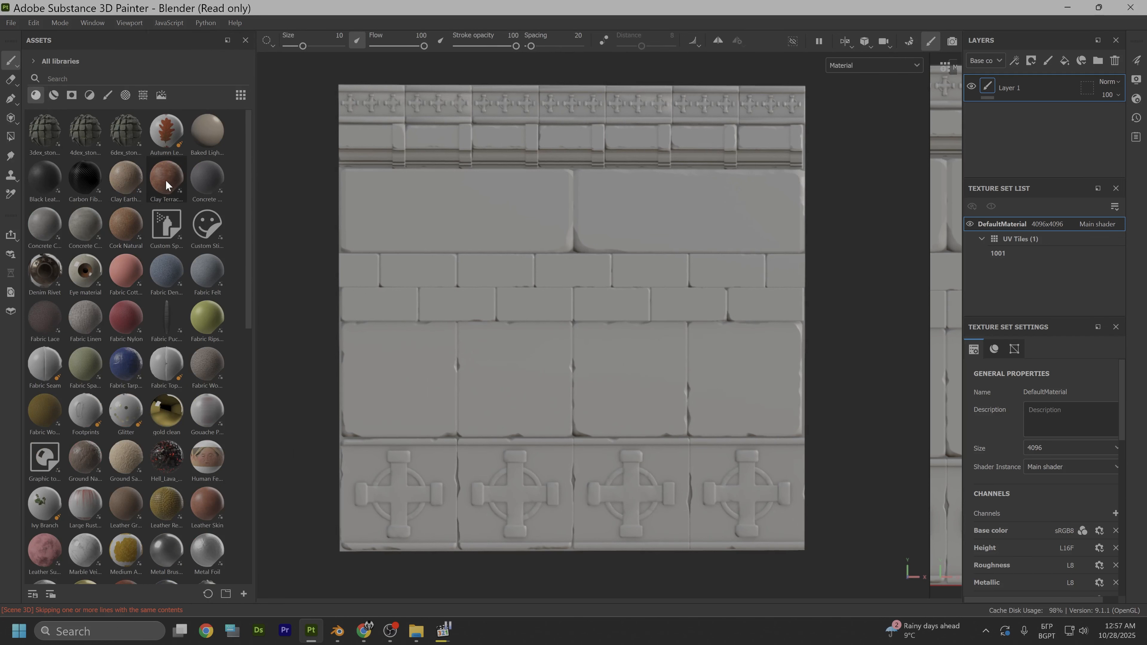
pyautogui.moveTo(168, 178); pyautogui.dragTo(491, 218)
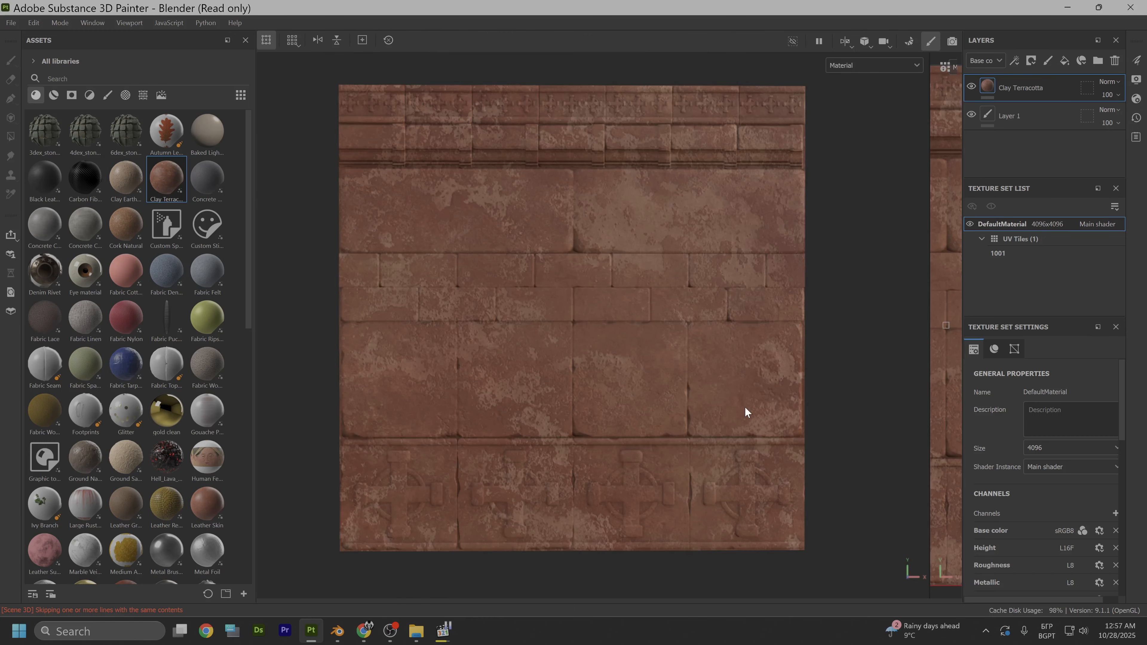
# - Set Terracotta Color 1 of the Clay Terracotta layer to the neutral grey 898989
pyautogui.moveTo(963, 267); pyautogui.dragTo(912, 273)
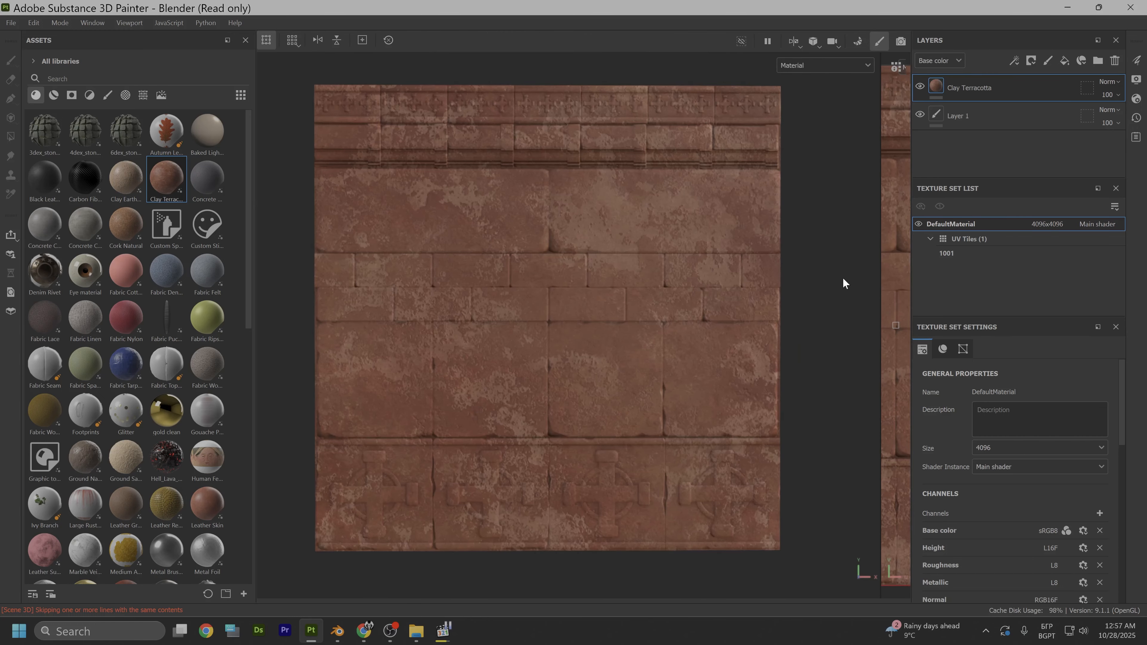
pyautogui.rightClick(839, 276)
pyautogui.scroll(-3, 928, 479)
pyautogui.scroll(-2, 926, 477)
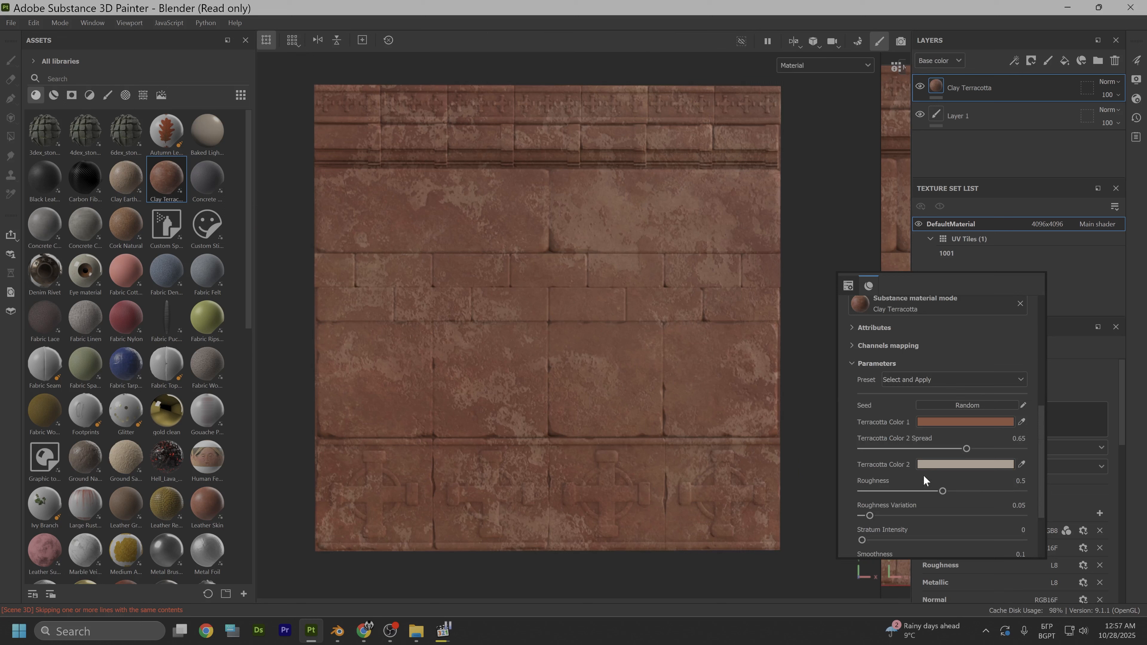
pyautogui.click(933, 421)
pyautogui.click(953, 438)
pyautogui.moveTo(951, 440); pyautogui.dragTo(932, 447)
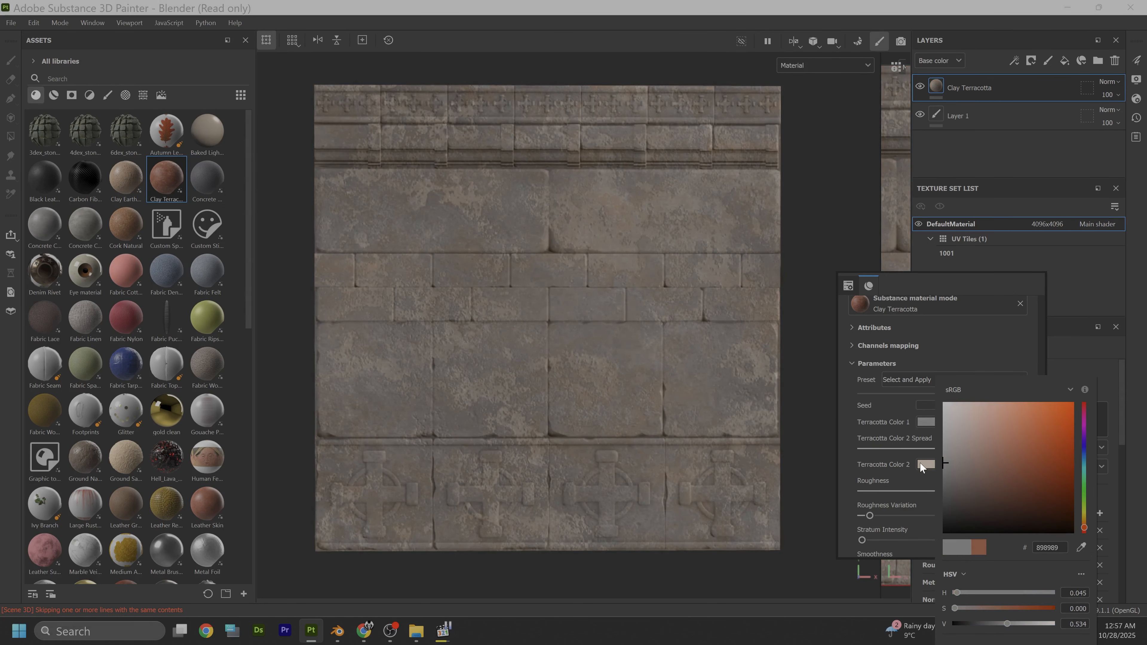
# - Set Terracotta Color 2 of the Clay Terracotta layer to the near-black 080808
pyautogui.moveTo(846, 284); pyautogui.dragTo(820, 354)
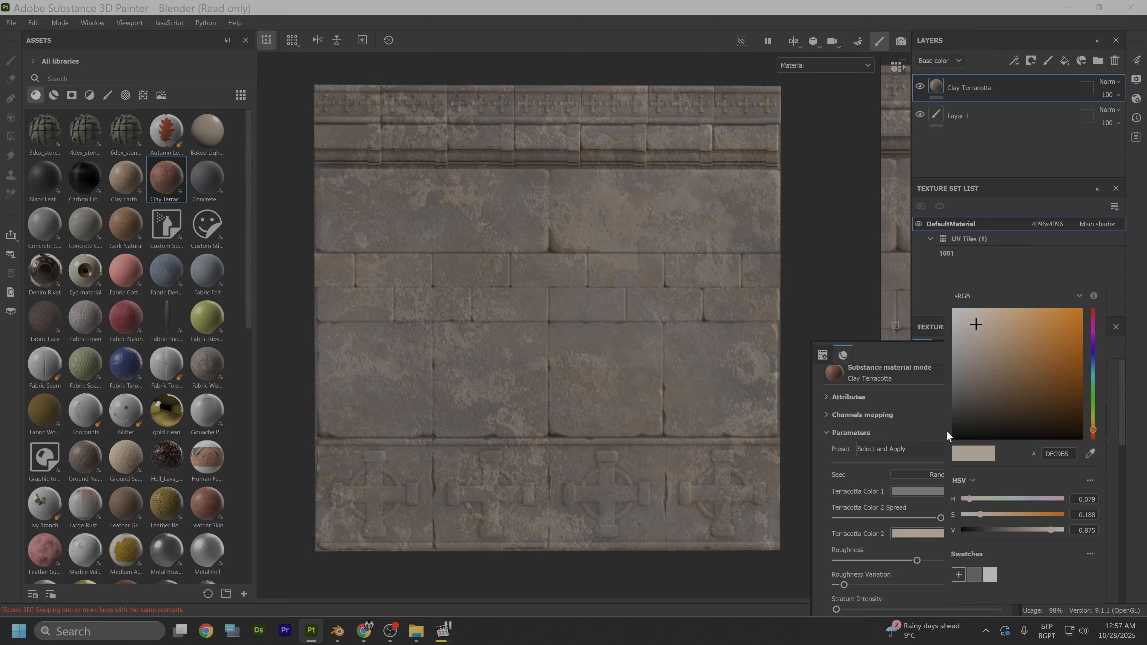
pyautogui.moveTo(951, 423); pyautogui.dragTo(903, 436)
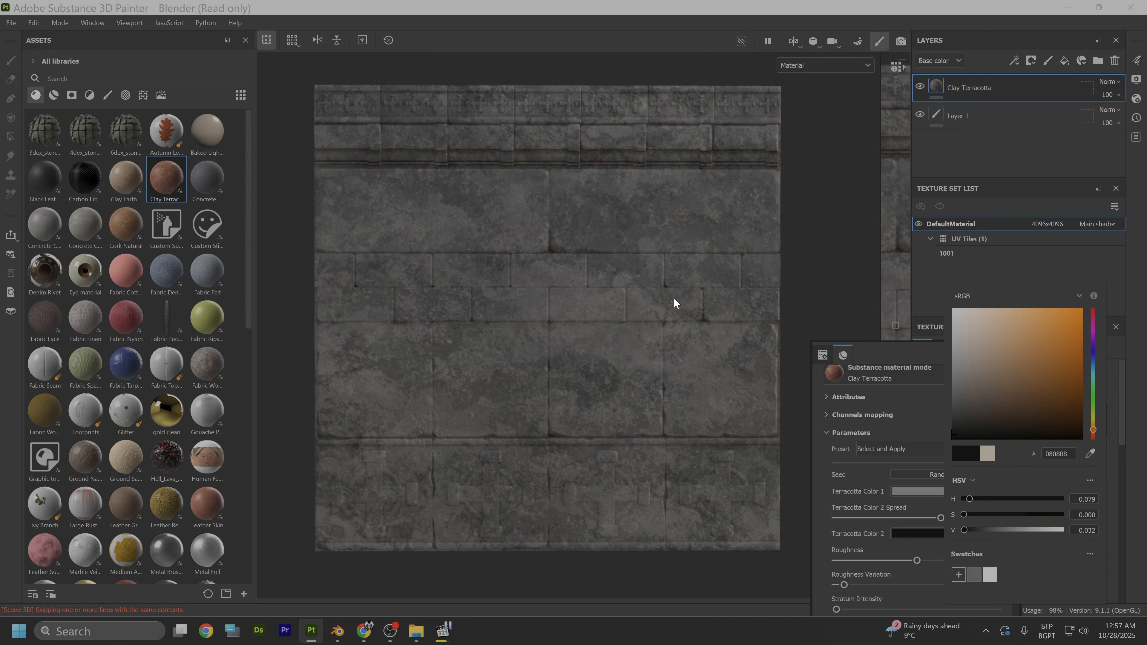
pyautogui.click(832, 235)
pyautogui.keyDown('alt'); pyautogui.moveTo(823, 318); pyautogui.dragTo(758, 341); pyautogui.keyUp('alt')
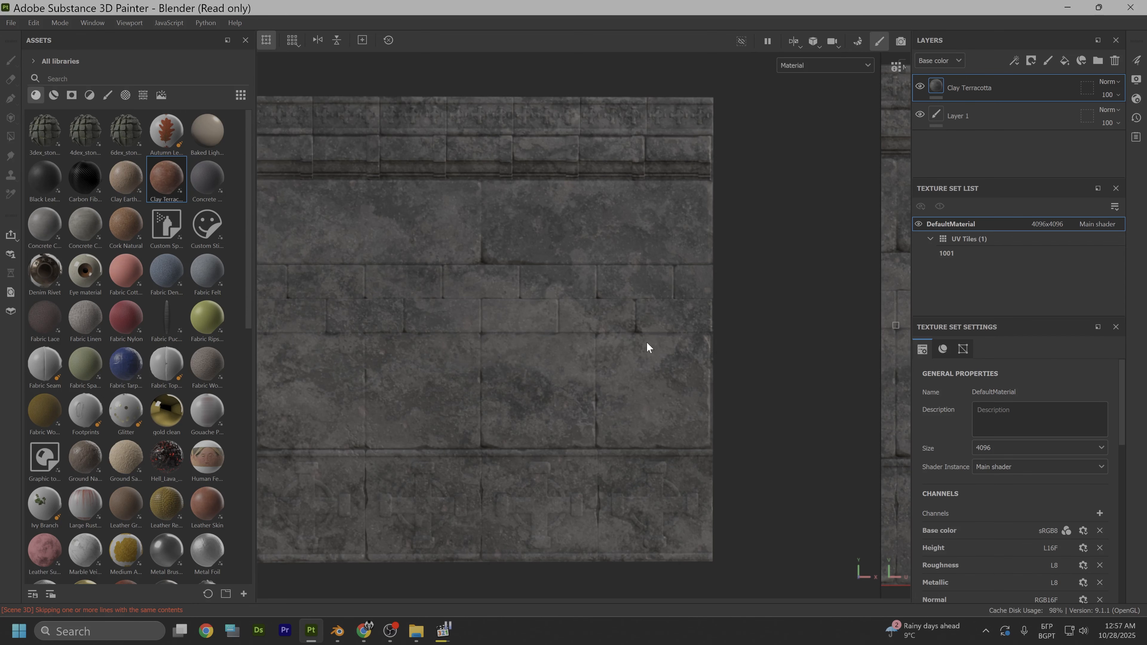
pyautogui.keyDown('alt'); pyautogui.moveTo(646, 341); pyautogui.dragTo(560, 348); pyautogui.keyUp('alt')
pyautogui.scroll(5, 547, 363)
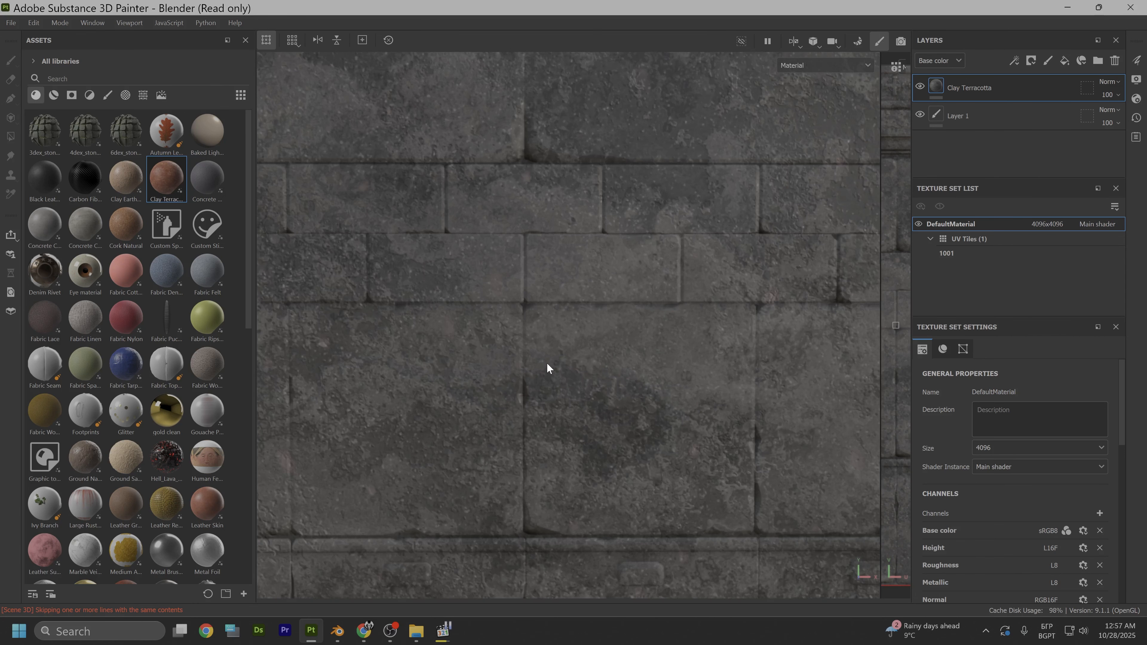
pyautogui.scroll(-6, 547, 364)
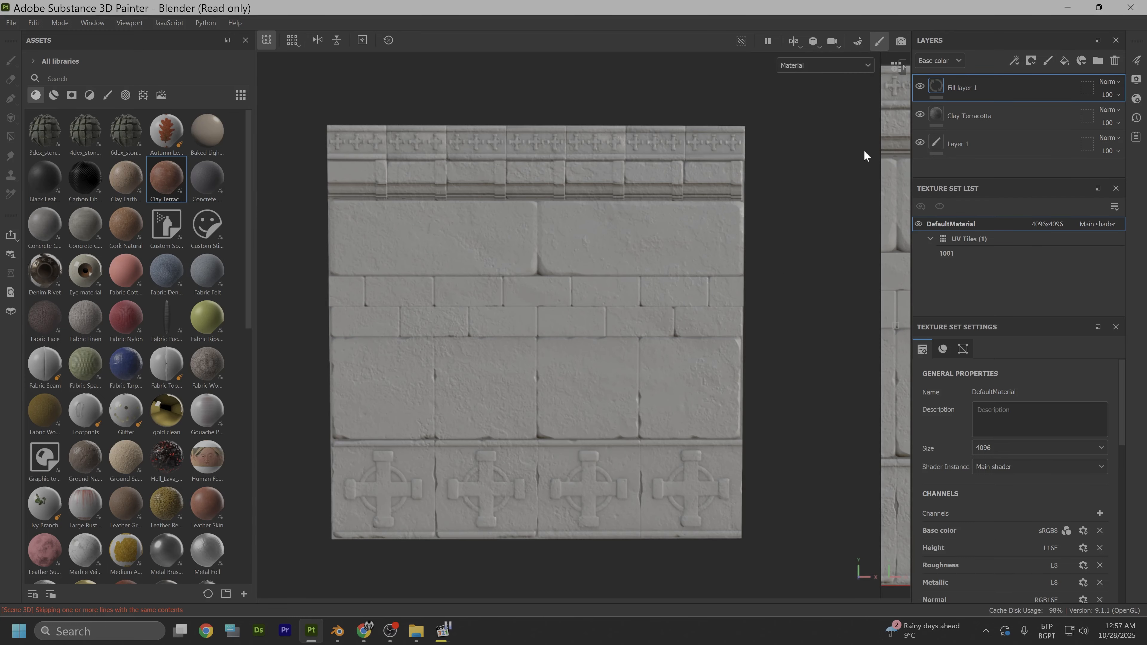
# - Darken the base color of Fill layer 1 to a mid grey and raise its roughness to 0.7341
pyautogui.rightClick(808, 155)
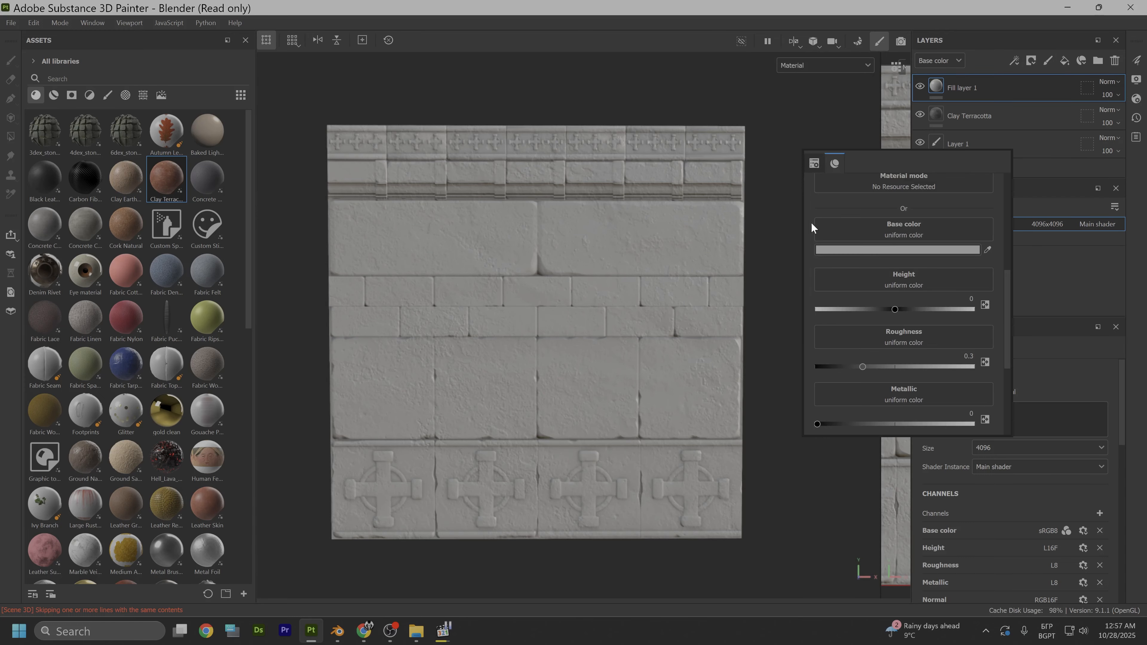
pyautogui.click(839, 253)
pyautogui.moveTo(851, 318); pyautogui.dragTo(840, 333)
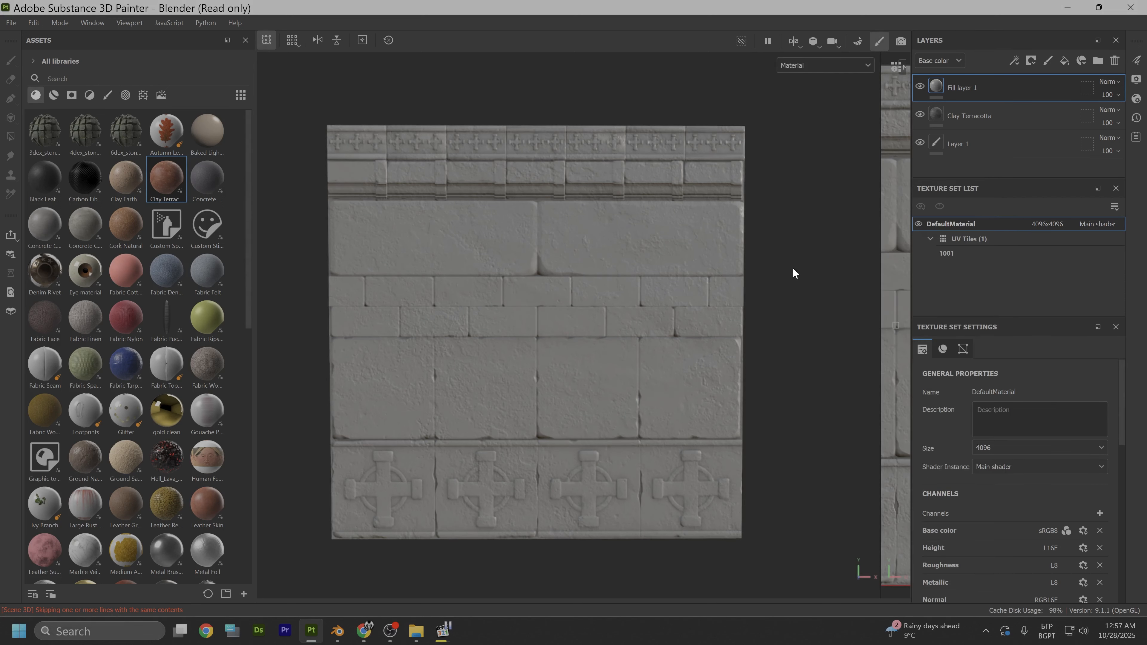
pyautogui.rightClick(823, 277)
pyautogui.scroll(-2, 909, 464)
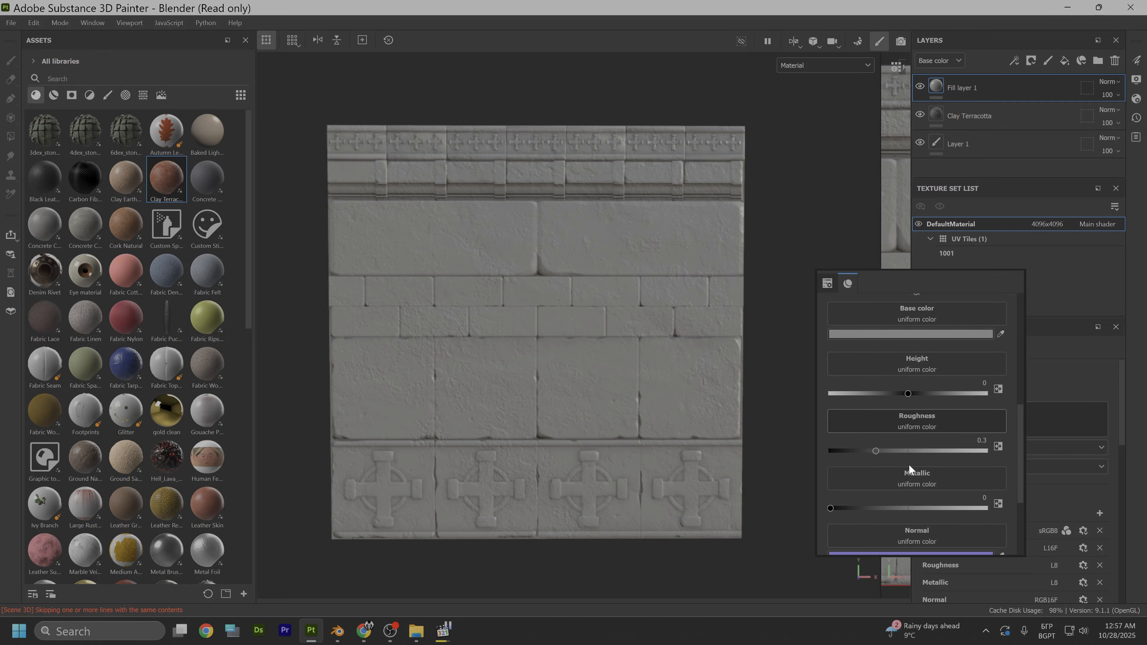
pyautogui.moveTo(880, 416); pyautogui.dragTo(945, 411)
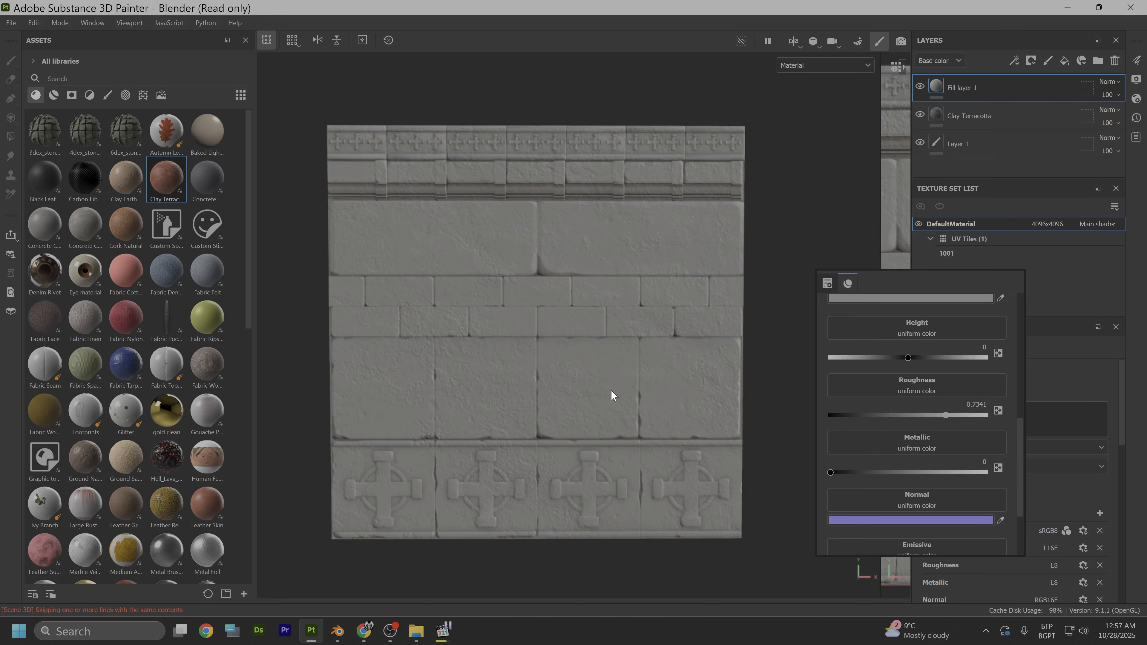
pyautogui.scroll(1, 612, 396)
pyautogui.click(561, 351)
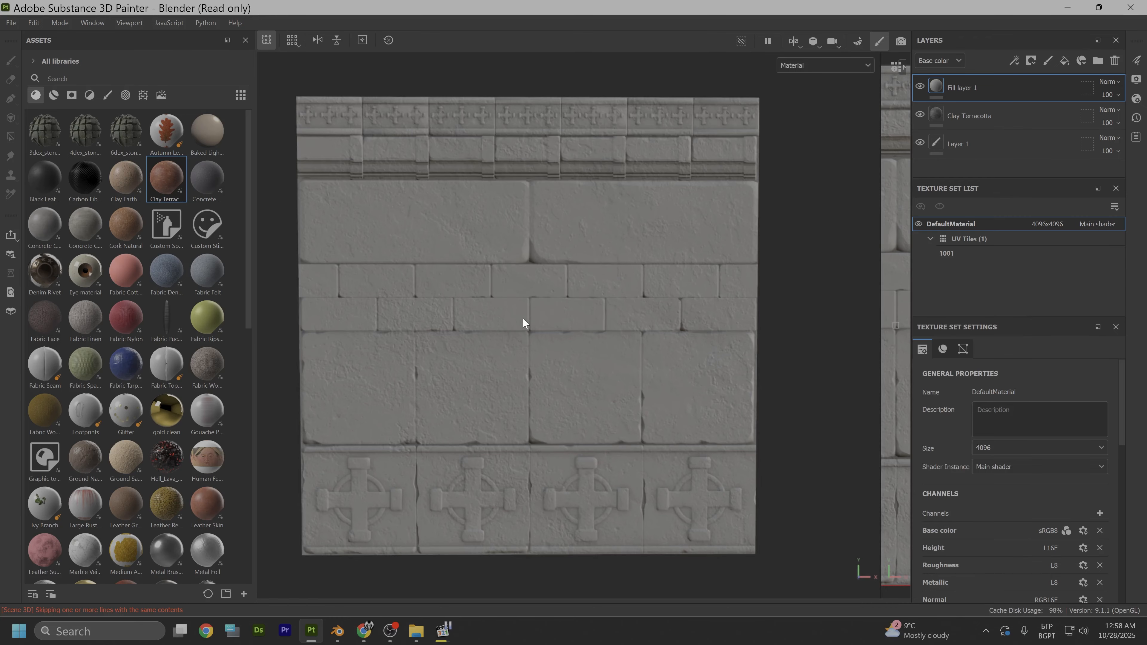
# - Compare a roughness of 0.2434 on Fill layer 1 at a grazing angle, and settle on 0.7266
pyautogui.keyDown('alt'); pyautogui.moveTo(523, 319); pyautogui.dragTo(664, 321); pyautogui.keyUp('alt')
pyautogui.scroll(3, 544, 320)
pyautogui.keyDown('alt'); pyautogui.moveTo(545, 320); pyautogui.dragTo(686, 355, button='middle'); pyautogui.keyUp('alt')
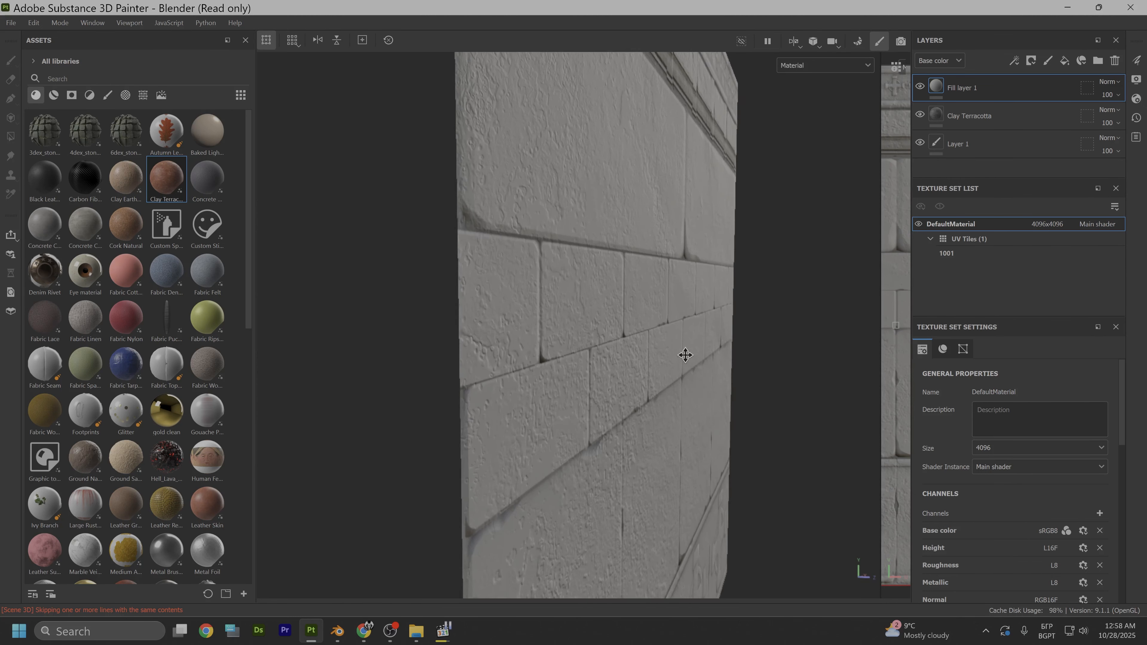
pyautogui.keyDown('alt'); pyautogui.moveTo(685, 355); pyautogui.dragTo(676, 350); pyautogui.keyUp('alt')
pyautogui.rightClick(682, 351)
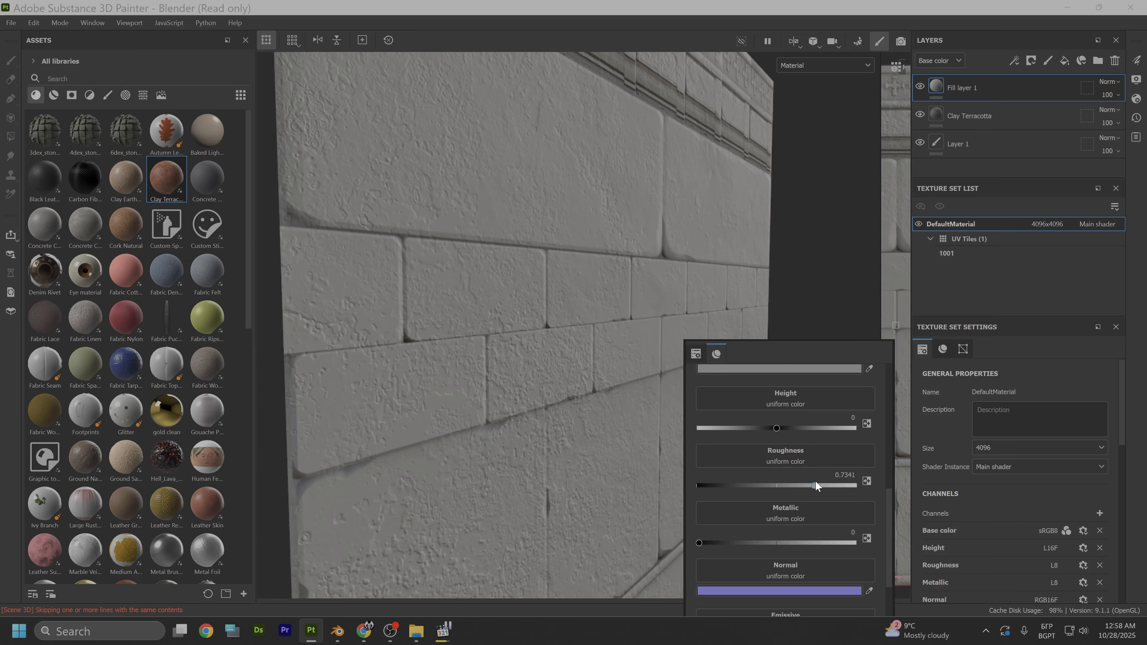
pyautogui.moveTo(815, 485); pyautogui.dragTo(735, 488)
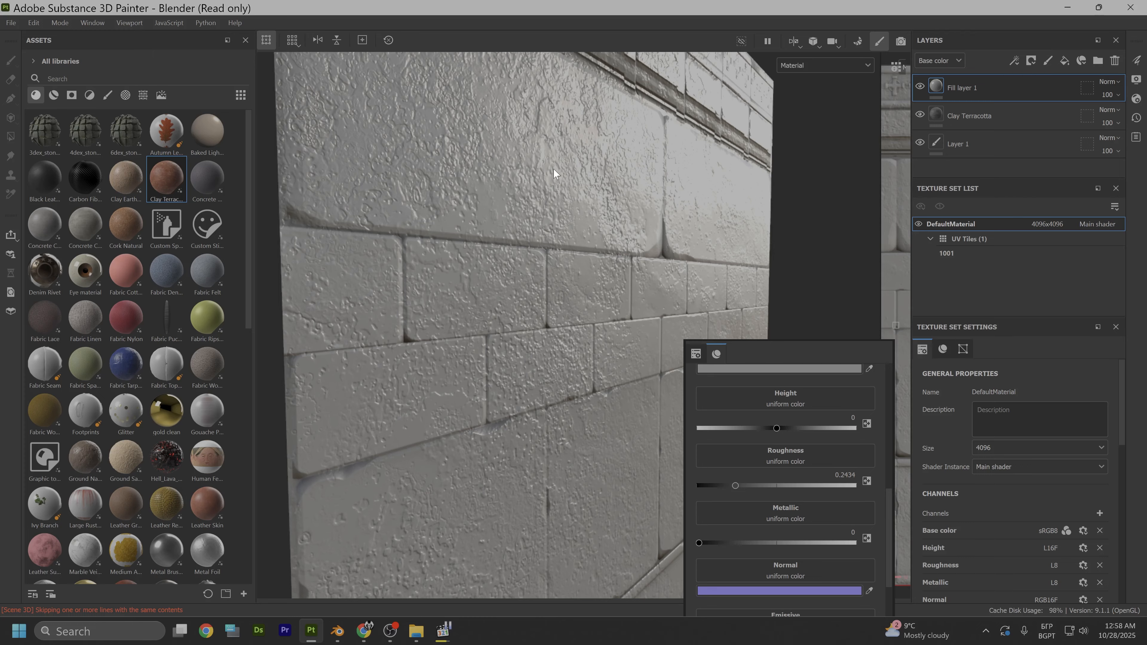
pyautogui.moveTo(735, 485); pyautogui.dragTo(811, 491)
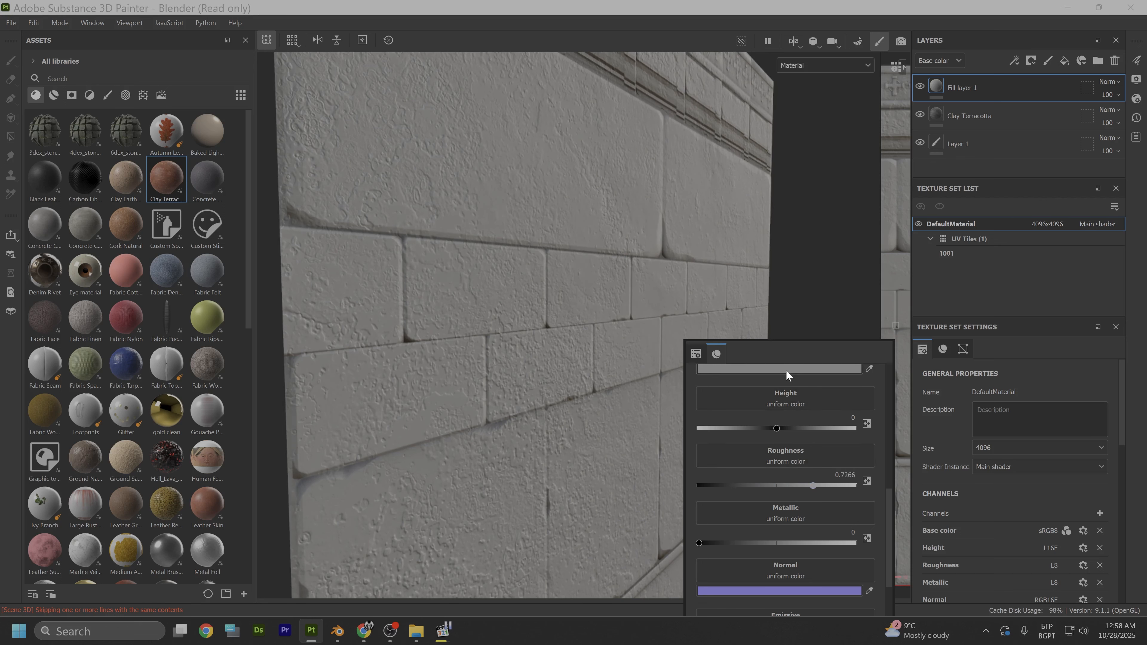
pyautogui.keyDown('alt'); pyautogui.moveTo(840, 267); pyautogui.dragTo(696, 262); pyautogui.keyUp('alt')
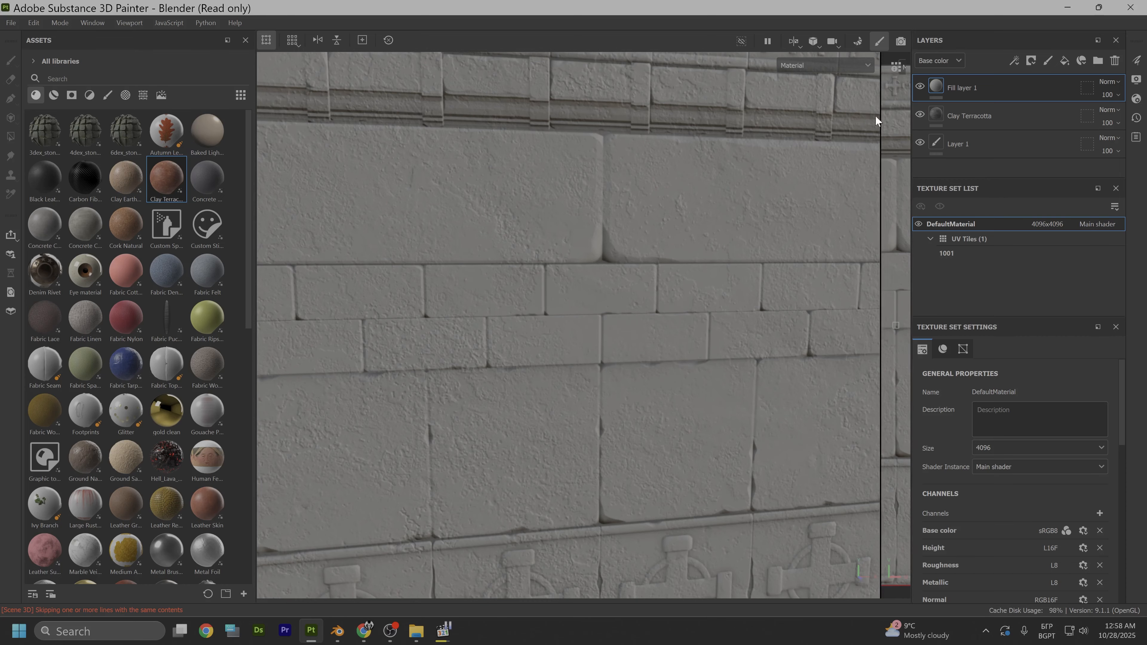
# - Add a white mask to Fill layer 1 and apply the first Edges Strong smart mask to it
pyautogui.rightClick(934, 87)
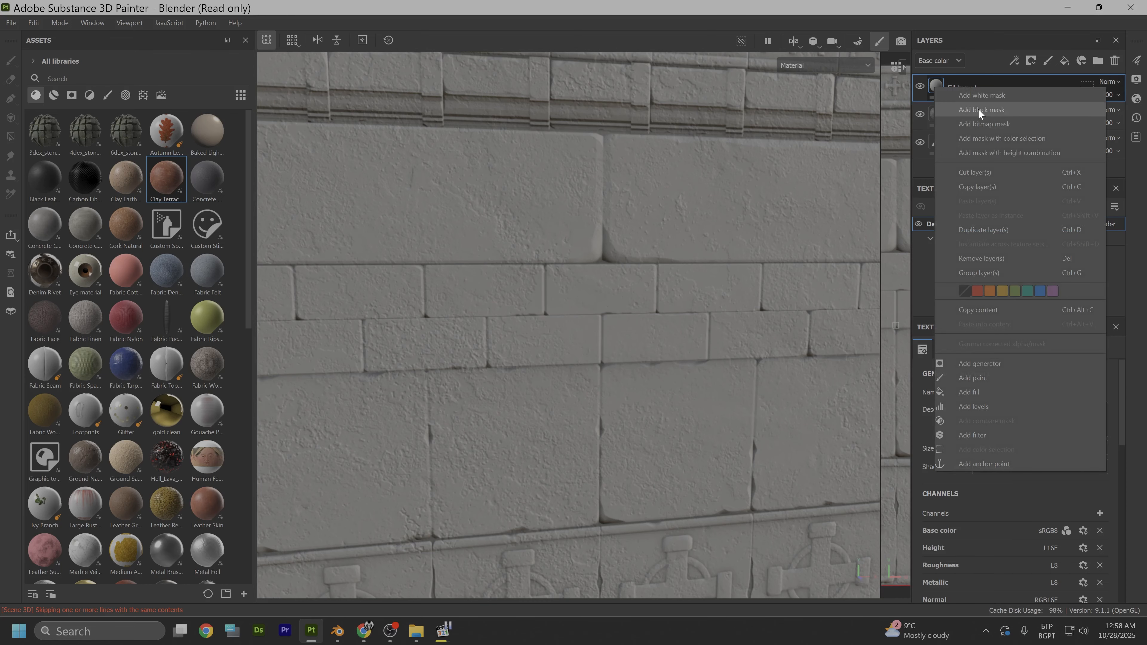
pyautogui.click(978, 95)
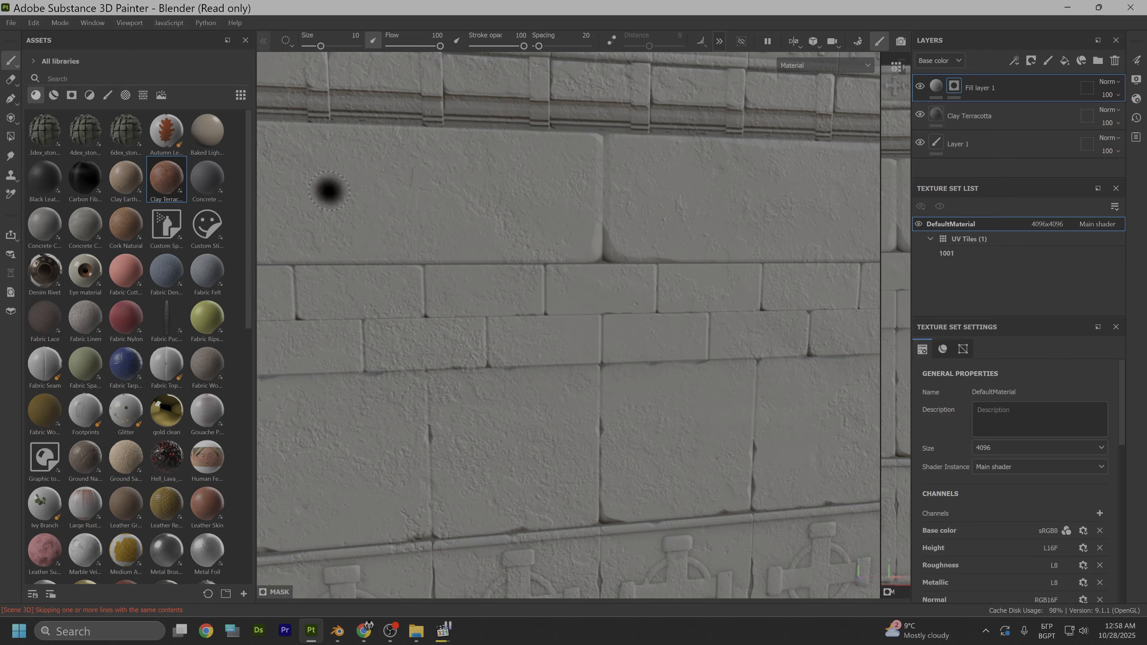
pyautogui.click(54, 95)
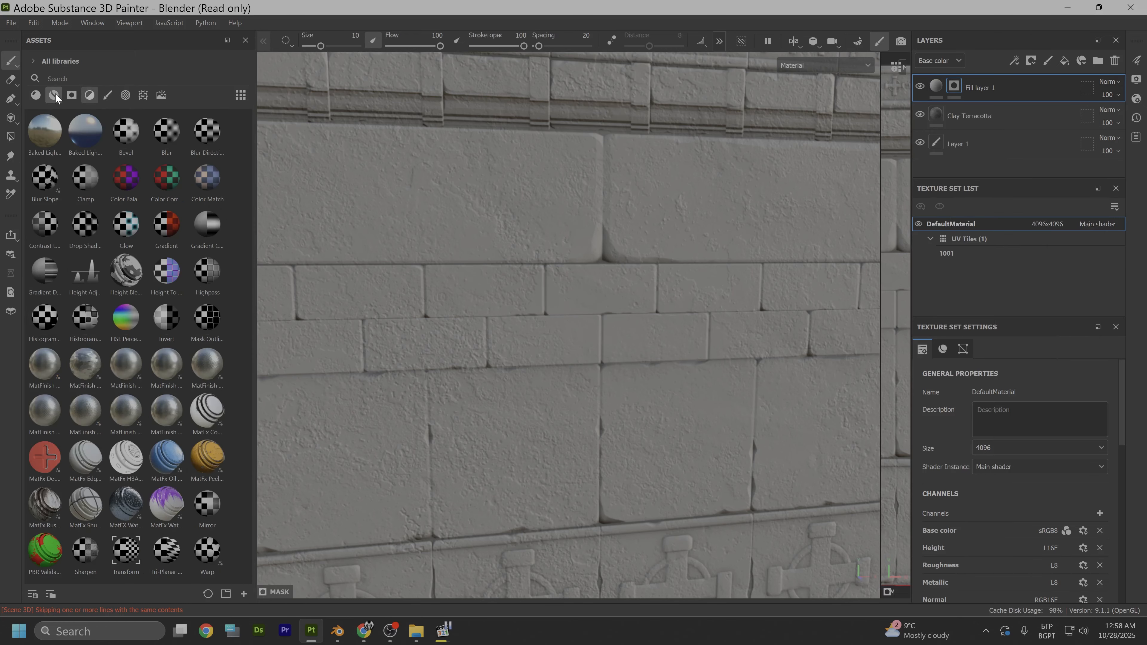
pyautogui.click(90, 96)
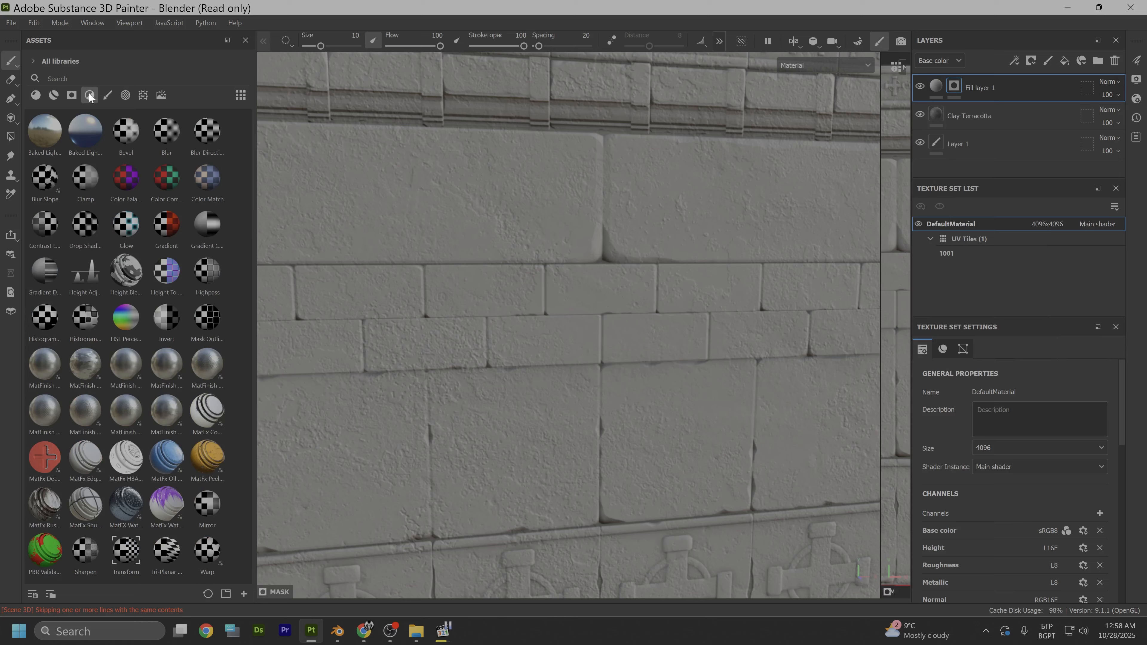
pyautogui.click(73, 95)
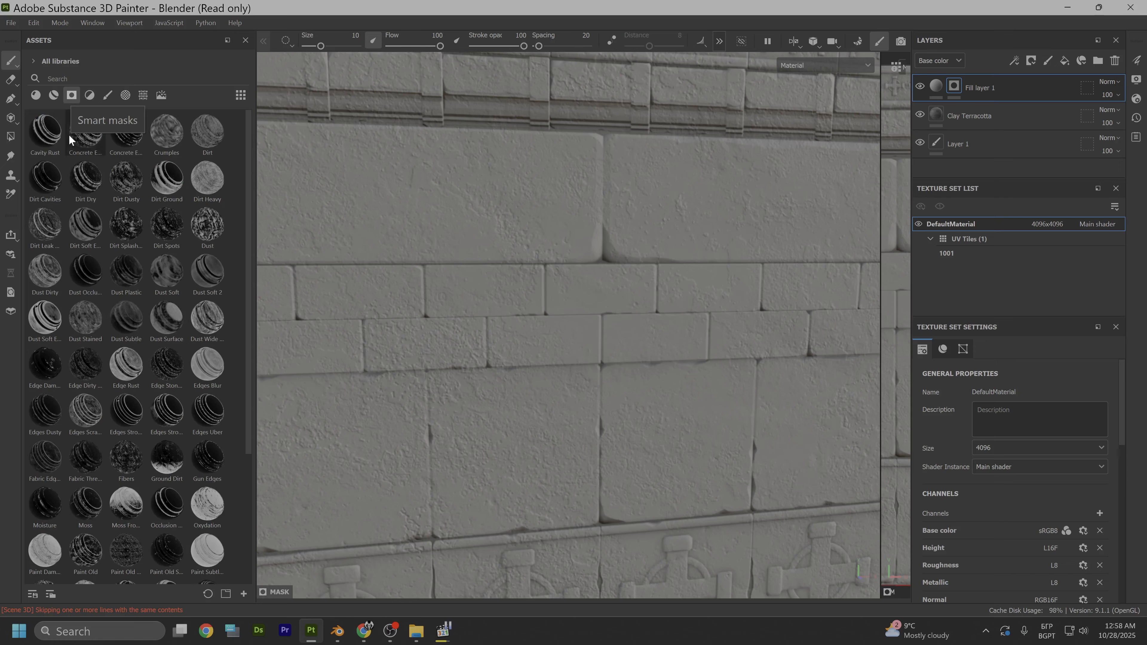
pyautogui.scroll(-3, 99, 268)
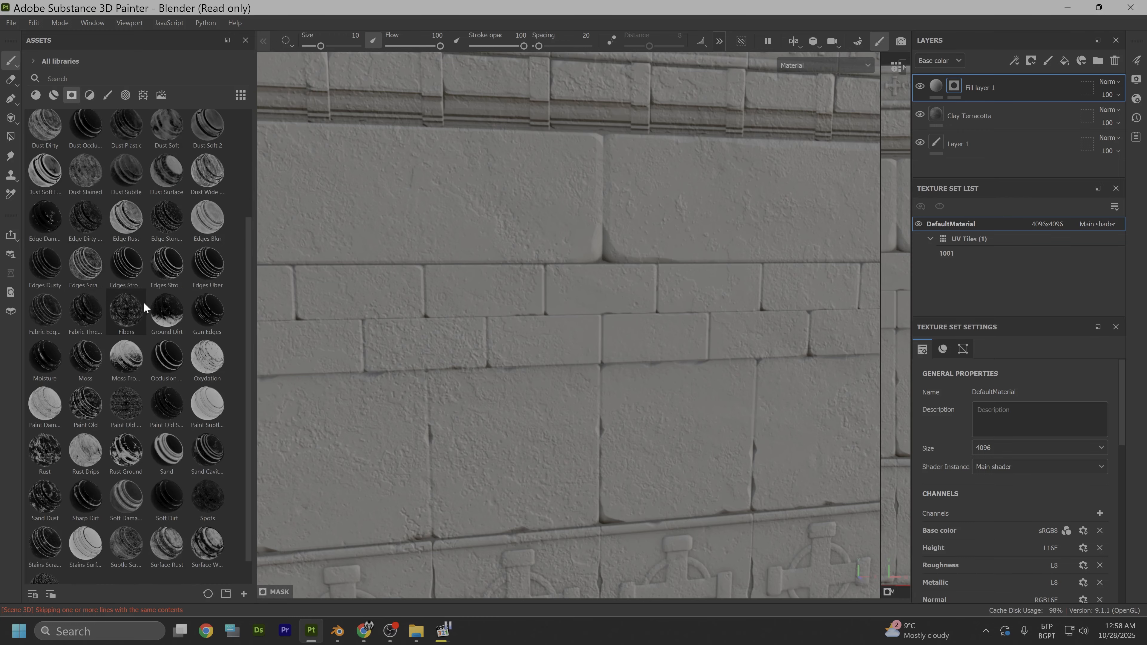
pyautogui.scroll(-1, 142, 300)
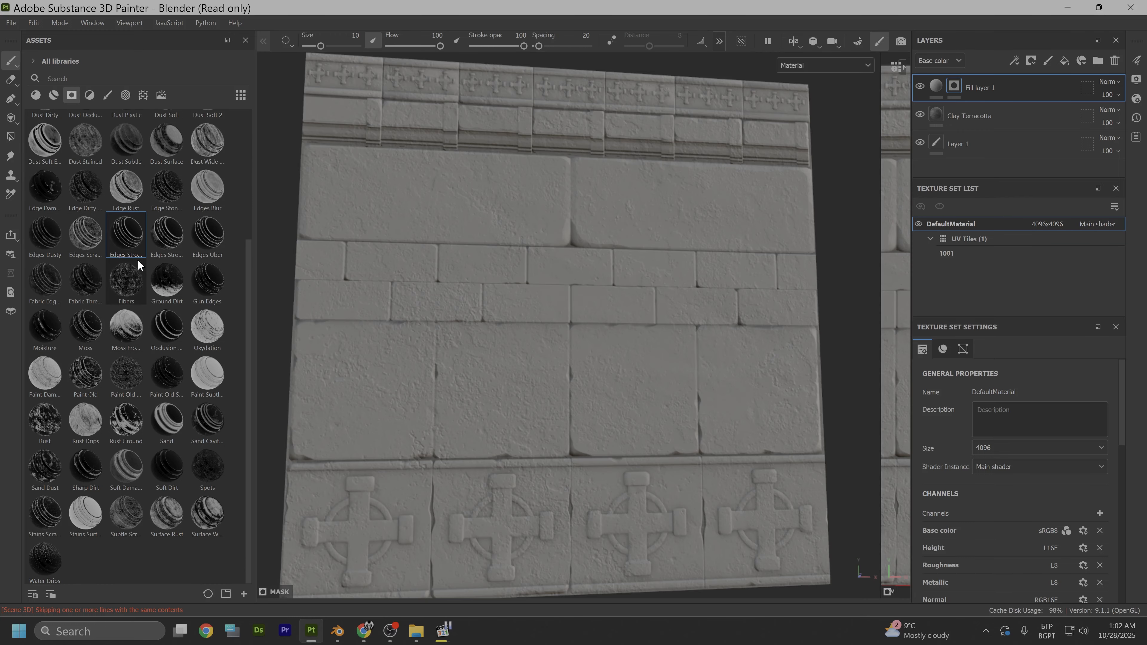
pyautogui.moveTo(127, 236); pyautogui.dragTo(952, 84)
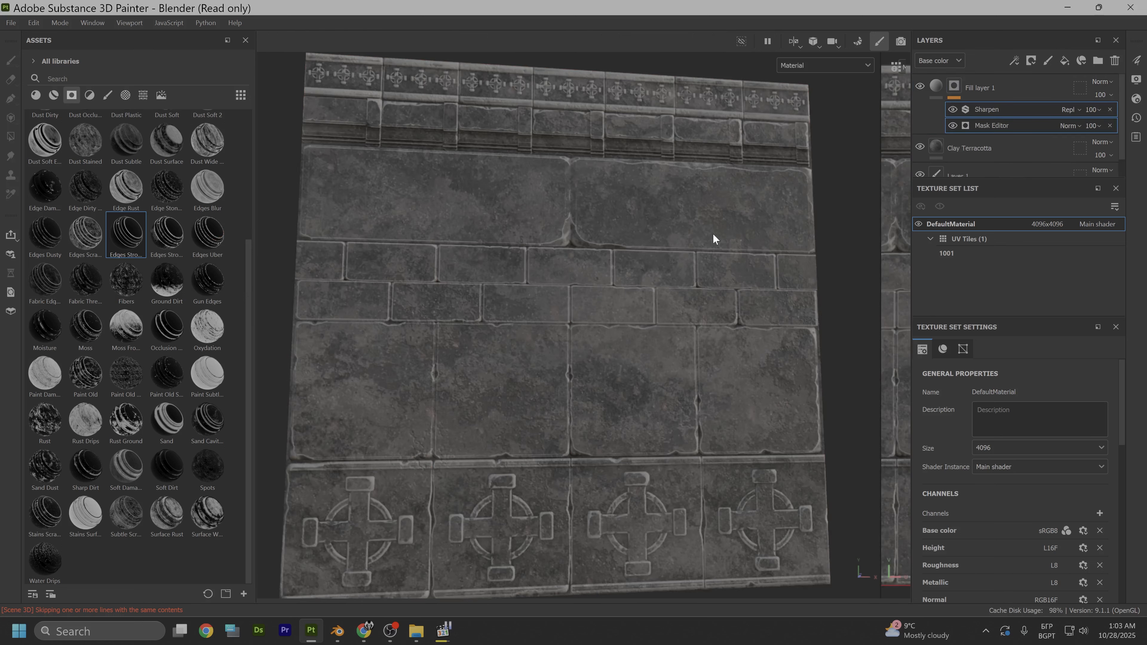
pyautogui.scroll(3, 587, 293)
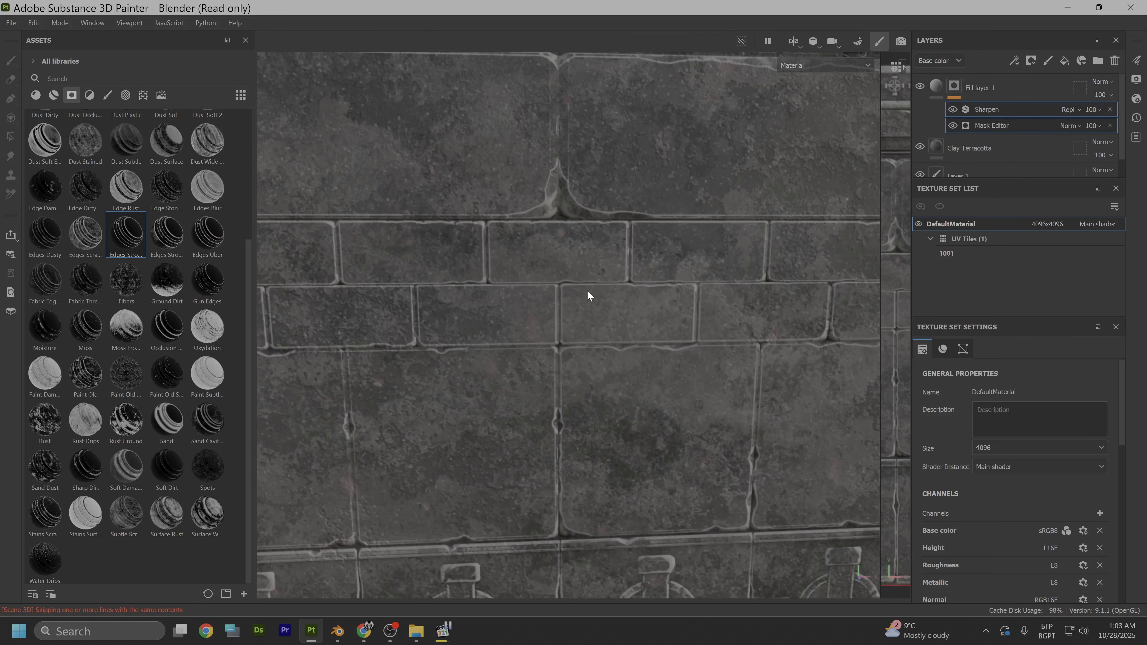
# - Raise the Global Balance of the Mask Editor generator on Fill layer 1's mask to 0.48
pyautogui.moveTo(599, 289)
pyautogui.keyDown('alt'); pyautogui.mouseDown()
pyautogui.moveTo(574, 324)
pyautogui.moveTo(591, 282)
pyautogui.mouseUp(); pyautogui.keyUp('alt')
pyautogui.scroll(3, 558, 391)
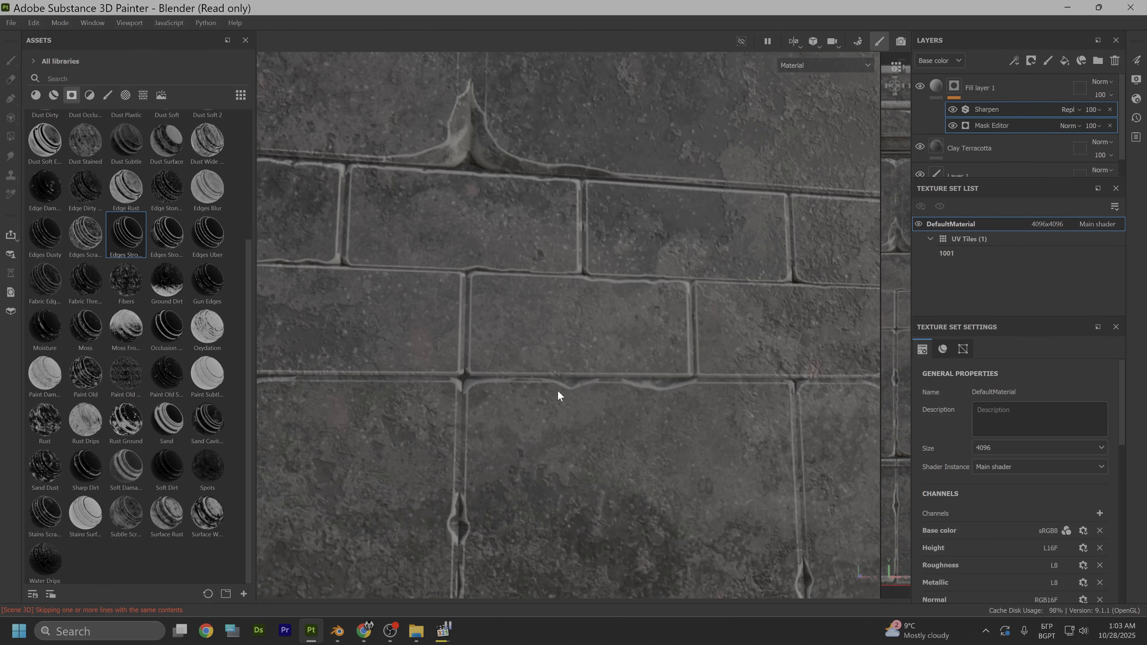
pyautogui.scroll(-5, 451, 329)
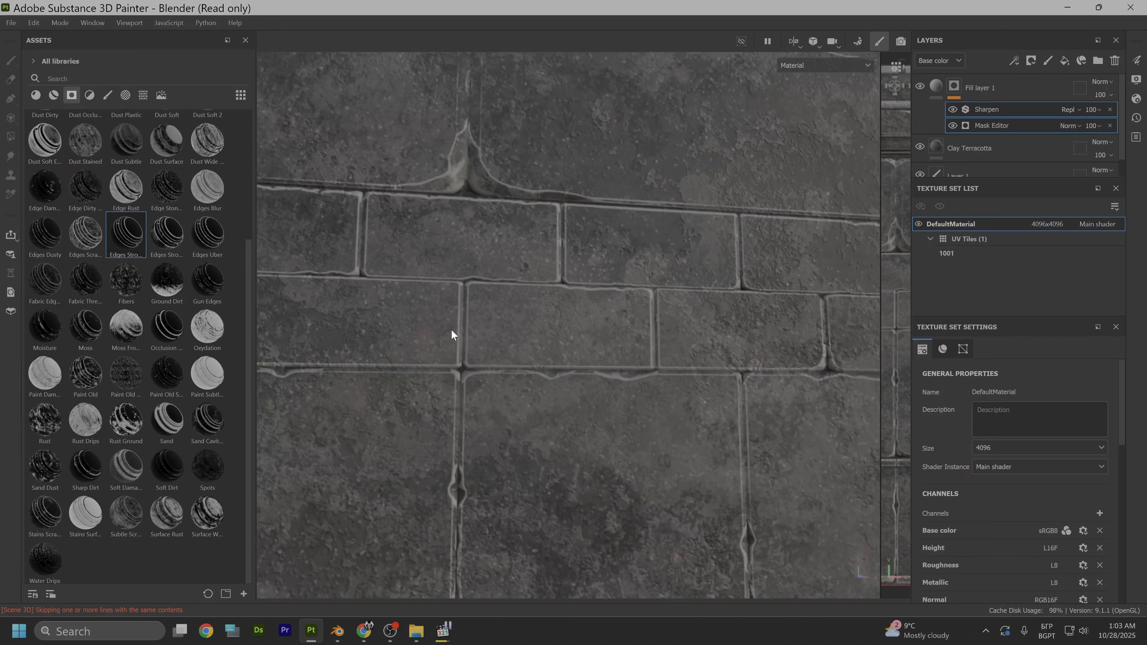
pyautogui.keyDown('alt'); pyautogui.moveTo(482, 222); pyautogui.dragTo(553, 372, button='middle'); pyautogui.keyUp('alt')
pyautogui.keyDown('alt'); pyautogui.moveTo(553, 374); pyautogui.dragTo(598, 373); pyautogui.keyUp('alt')
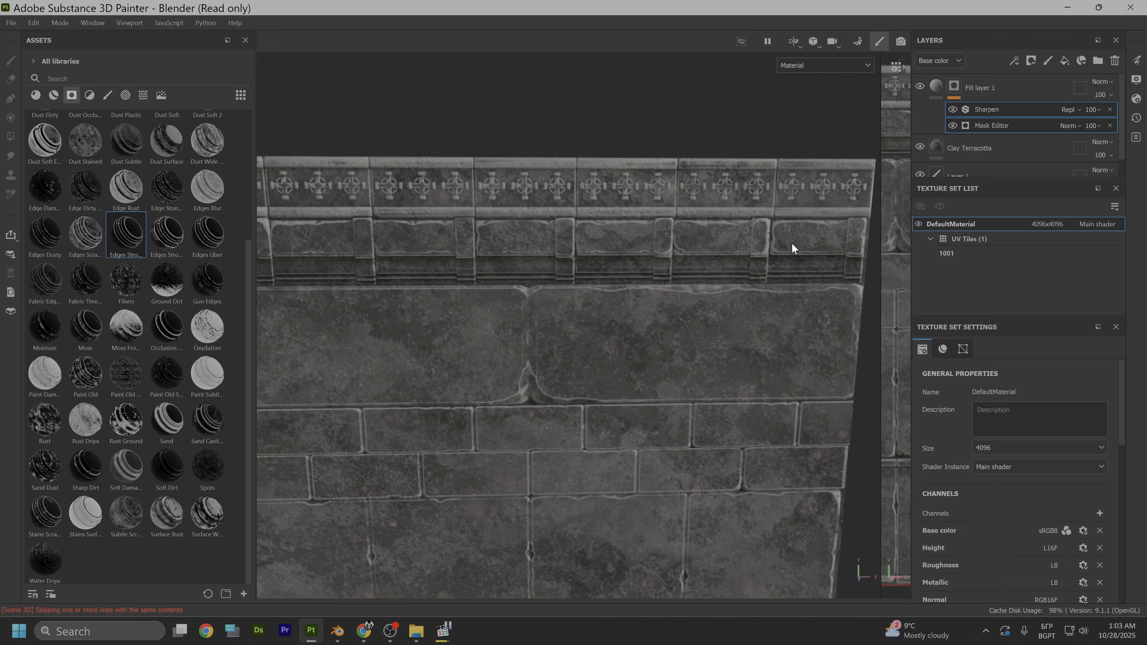
pyautogui.click(976, 127)
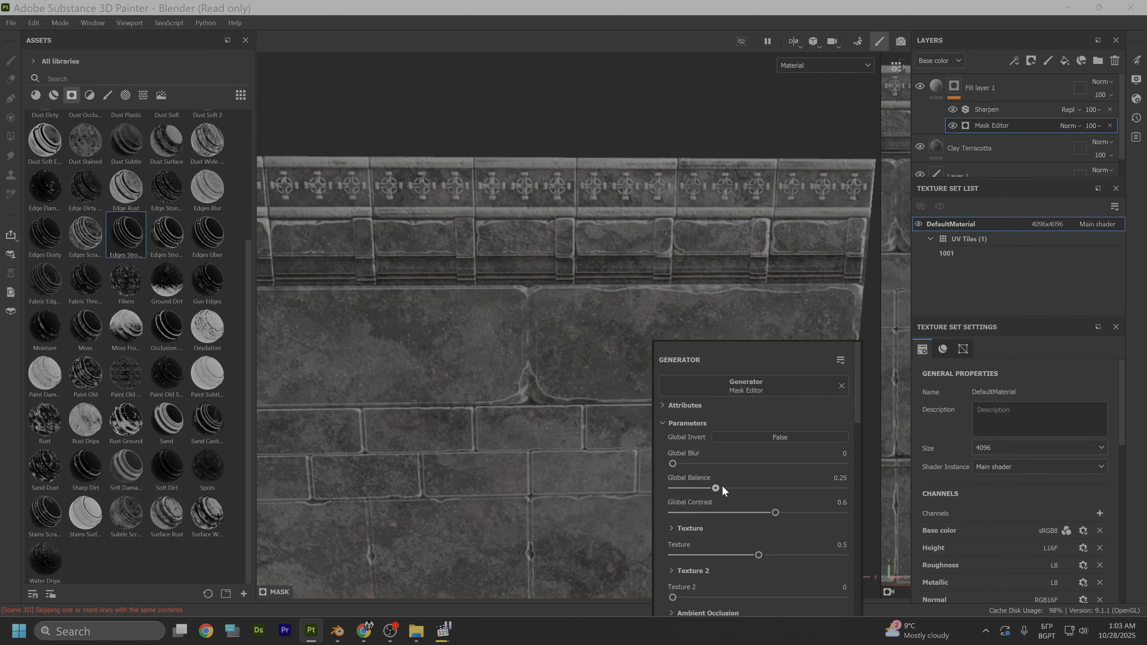
pyautogui.moveTo(722, 486); pyautogui.dragTo(755, 487)
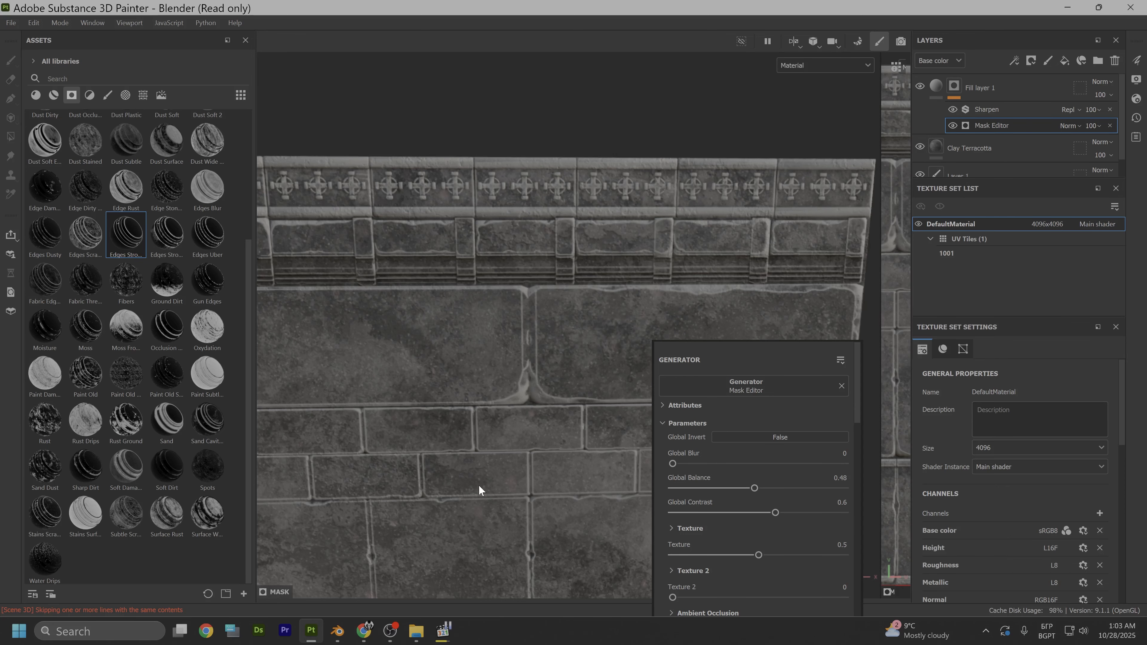
pyautogui.click(491, 481)
pyautogui.keyDown('alt'); pyautogui.moveTo(504, 476); pyautogui.dragTo(571, 385); pyautogui.keyUp('alt')
pyautogui.scroll(3, 523, 395)
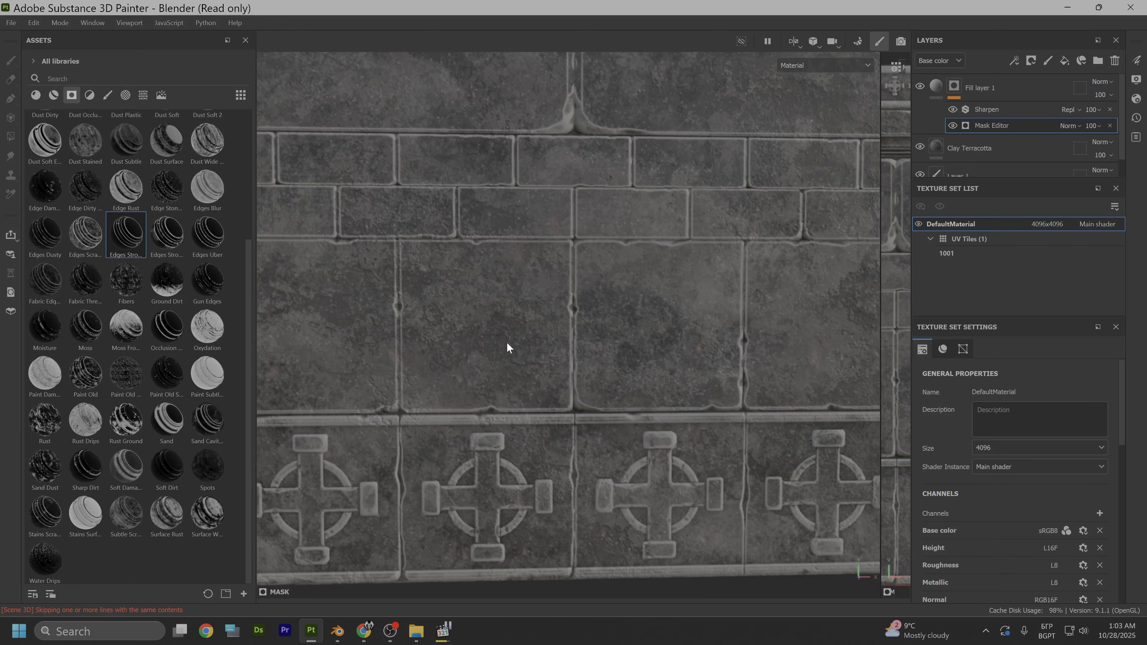
pyautogui.scroll(6, 508, 344)
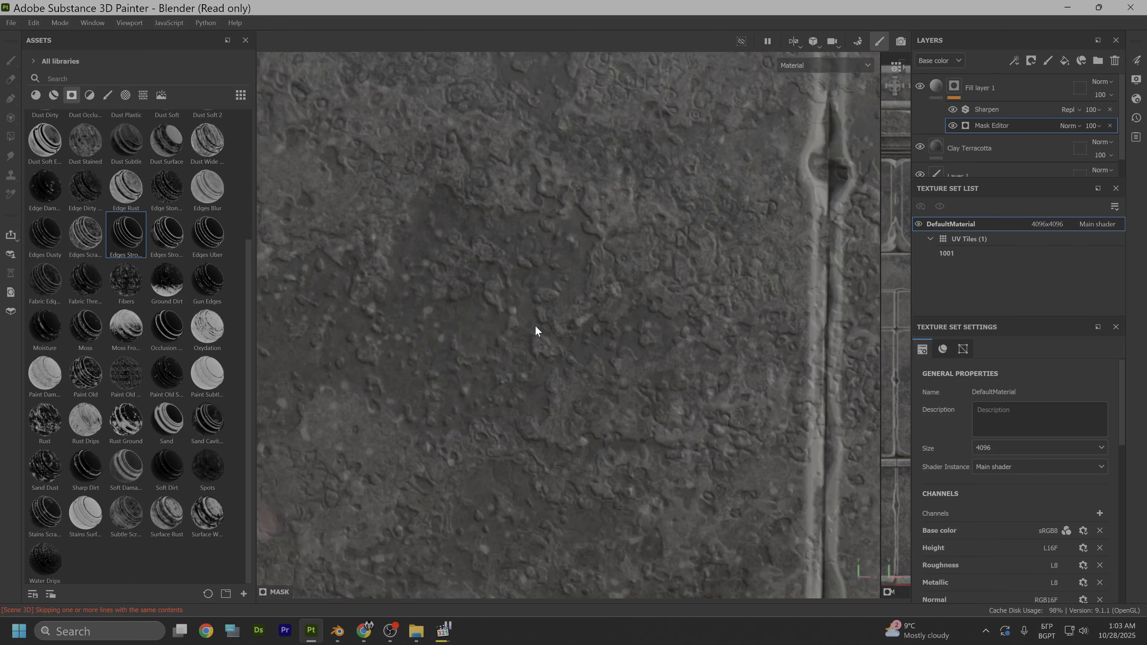
pyautogui.scroll(-6, 535, 325)
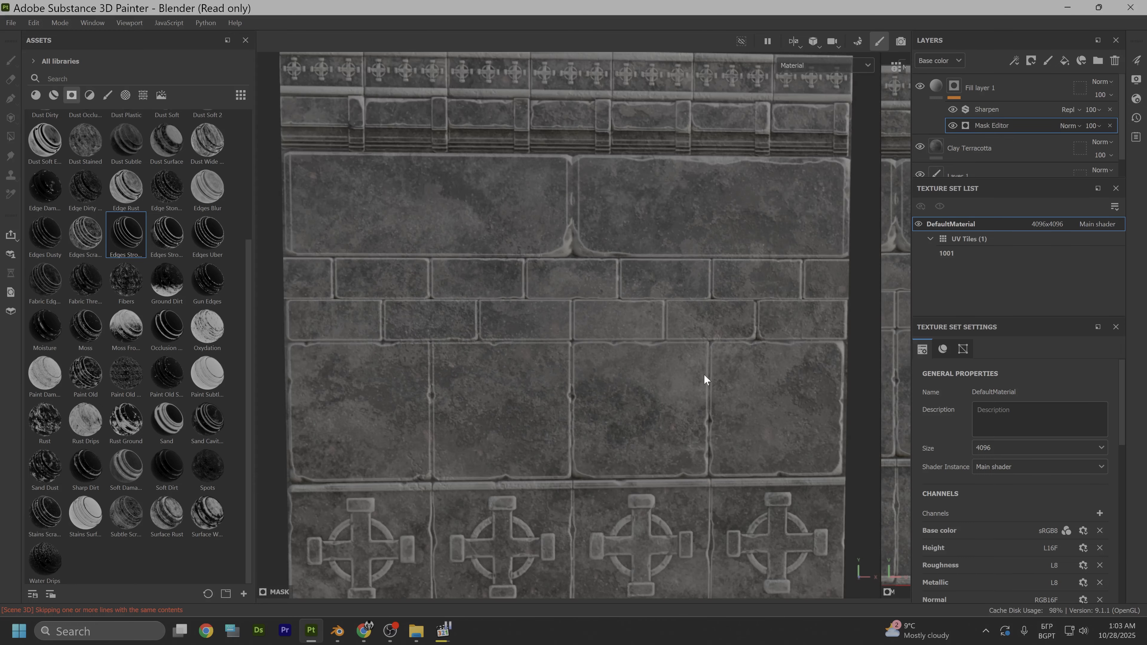
pyautogui.keyDown('alt'); pyautogui.moveTo(704, 379); pyautogui.dragTo(690, 350); pyautogui.keyUp('alt')
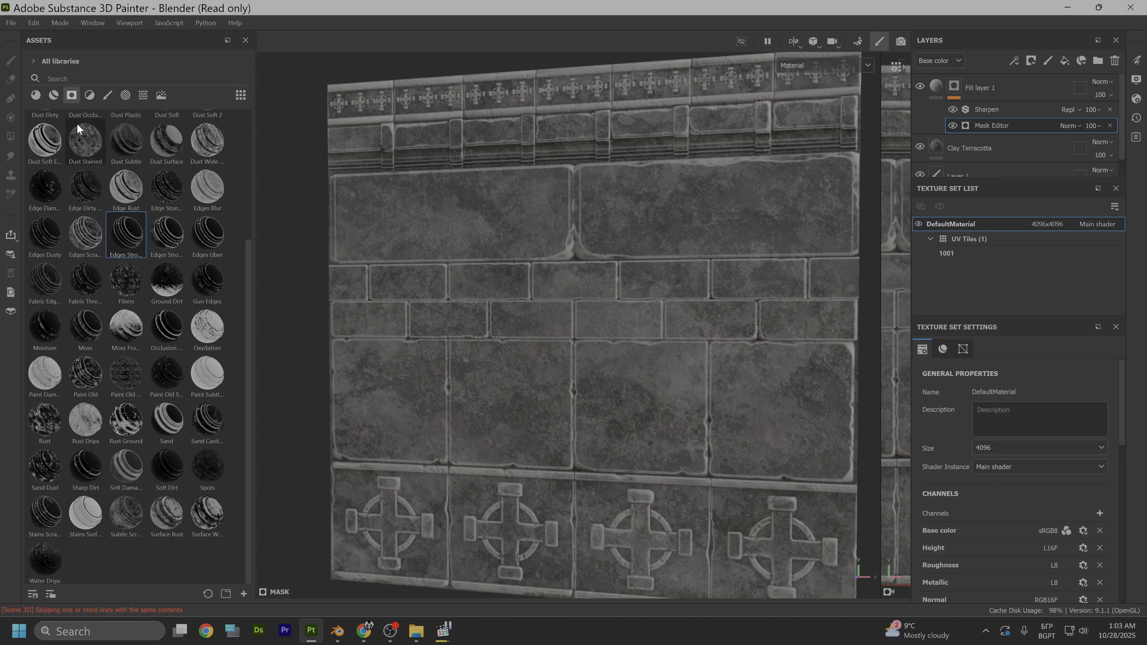
# - Filter the assets to textures and search for "gr" to browse the grunge maps
pyautogui.click(125, 97)
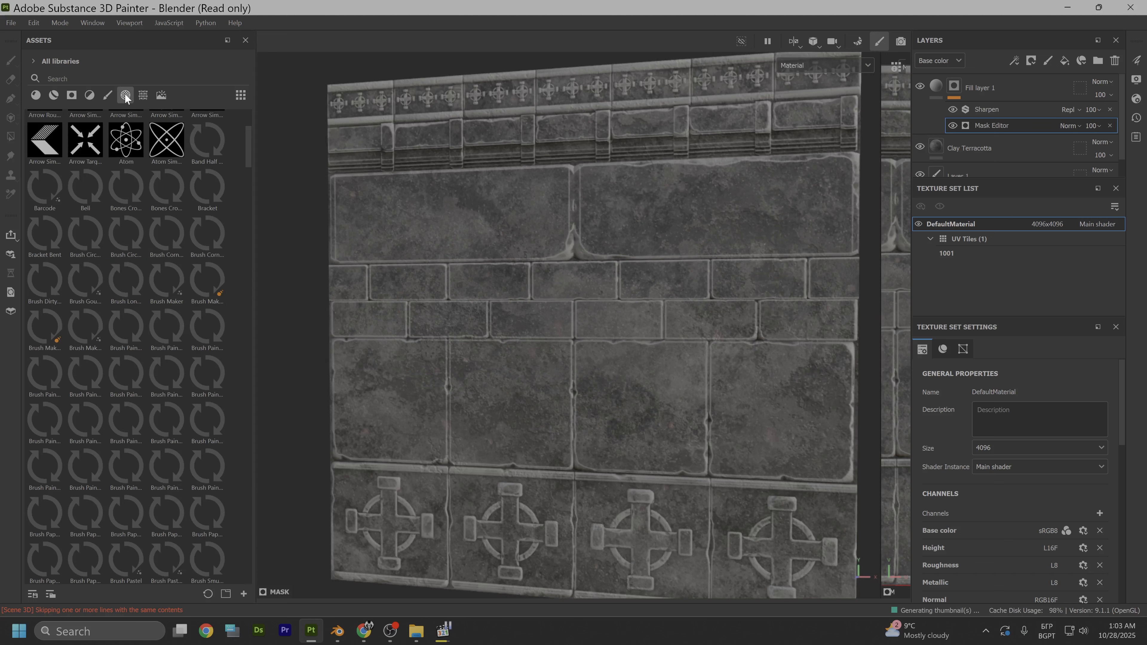
pyautogui.click(144, 94)
pyautogui.scroll(-10, 163, 438)
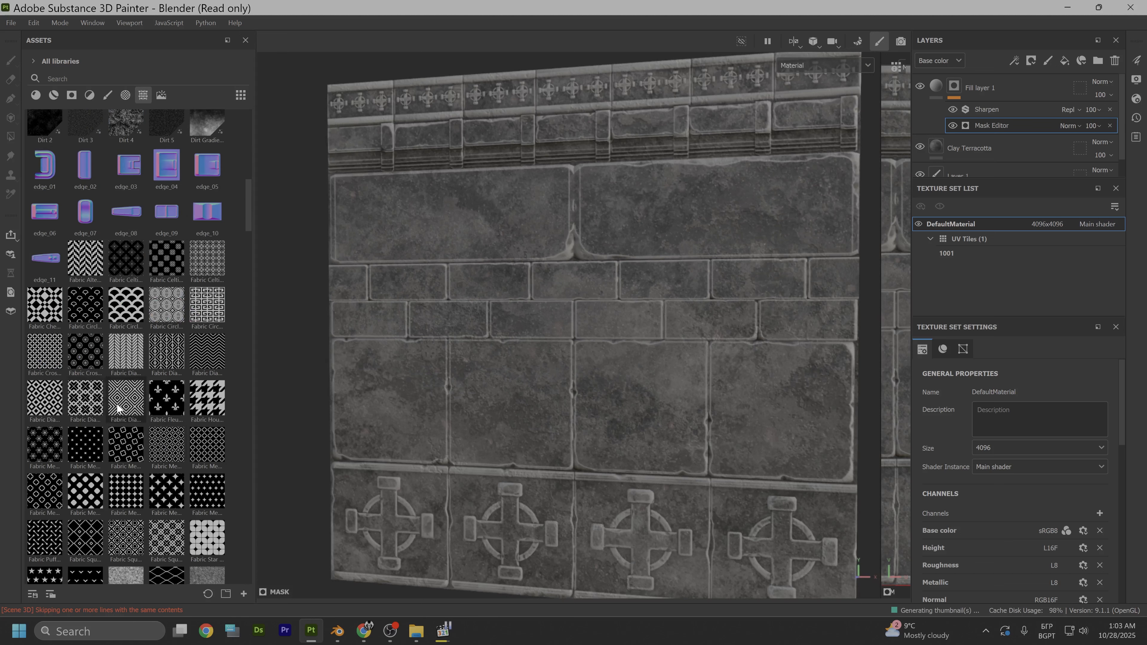
pyautogui.scroll(6, 113, 320)
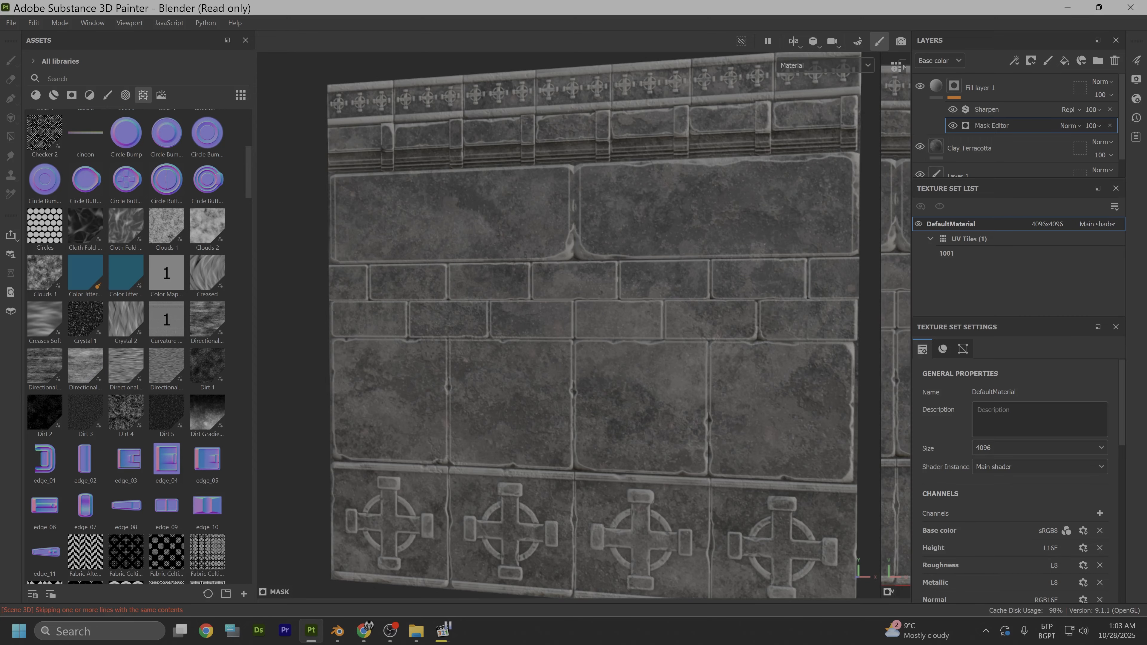
pyautogui.write('r')
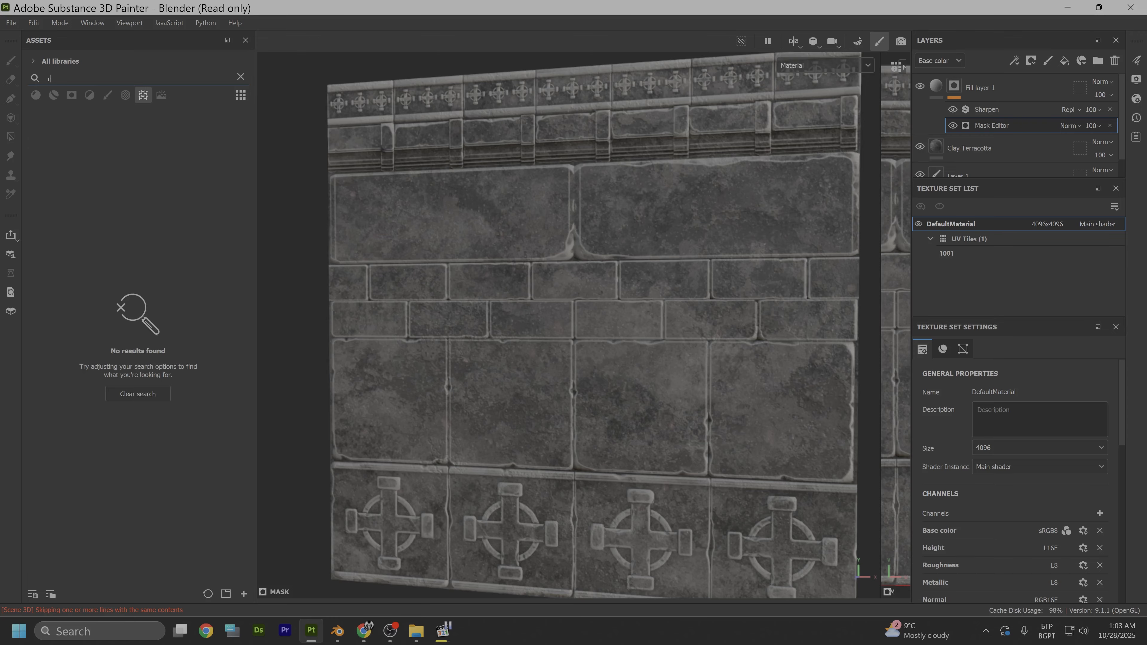
pyautogui.press('BackSpace')
pyautogui.press('BackSpace')
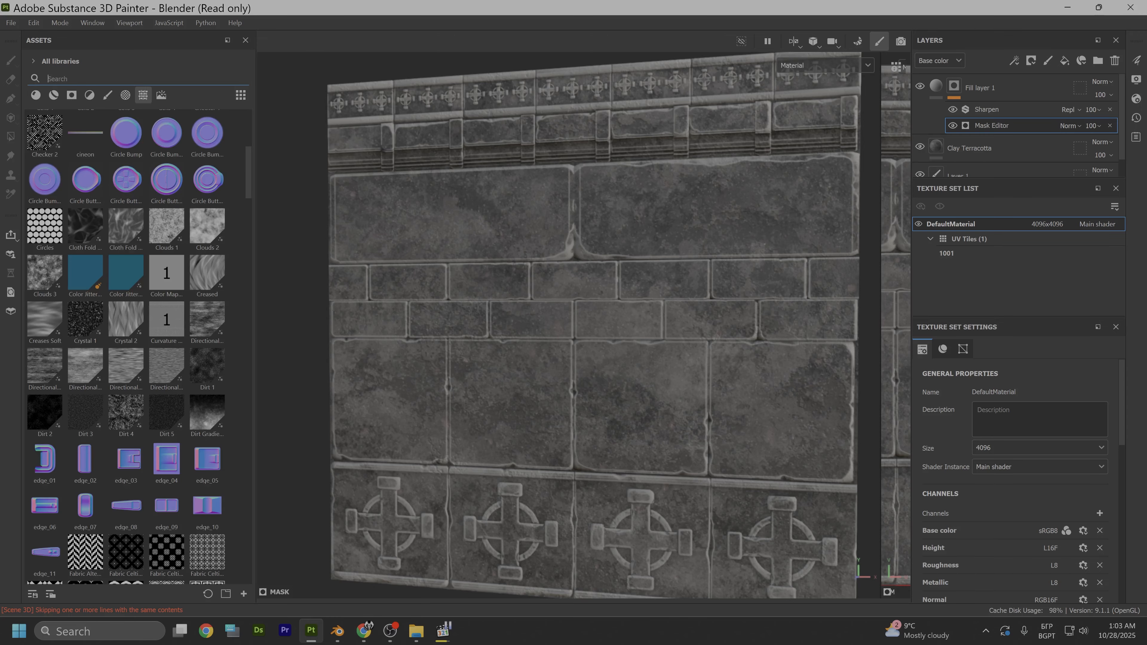
pyautogui.hotkey('alt', 'shift')
pyautogui.write('gr')
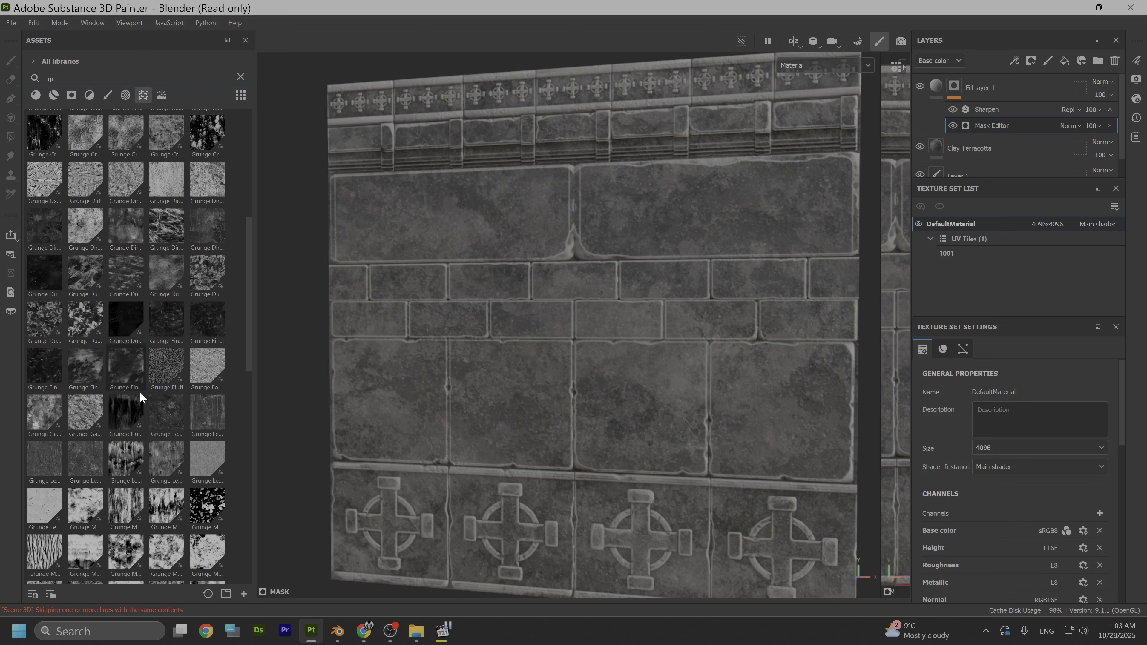
pyautogui.scroll(-6, 153, 434)
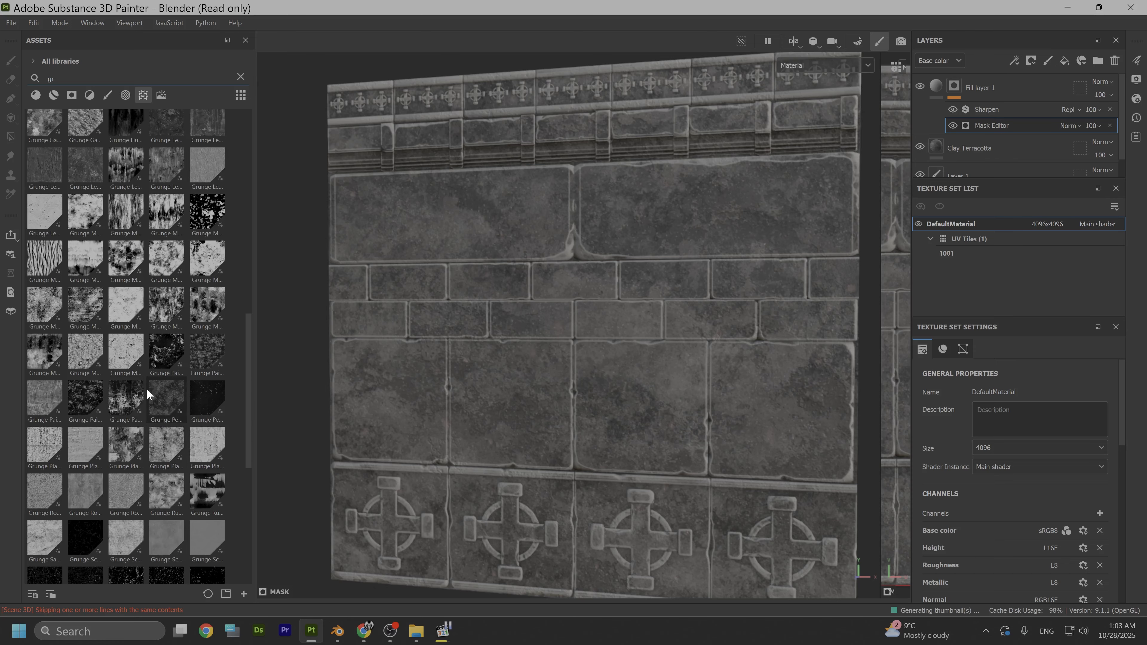
pyautogui.scroll(-6, 145, 388)
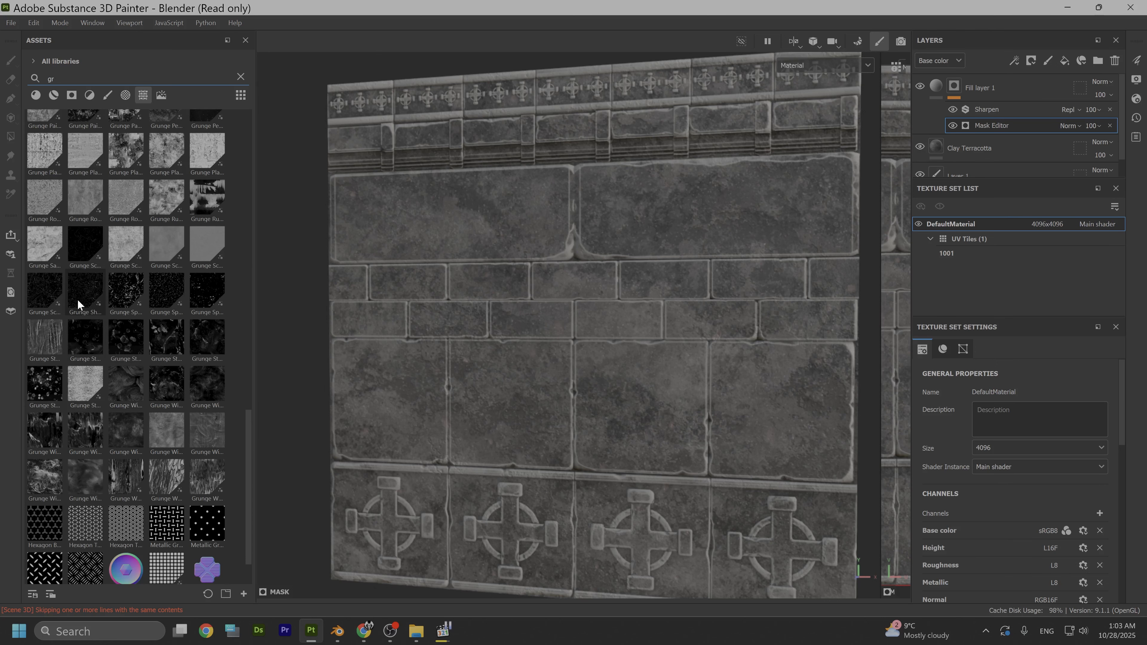
# - Add the Grunge Shavings texture as the mask of a new fill layer above Fill layer 1
pyautogui.moveTo(82, 287)
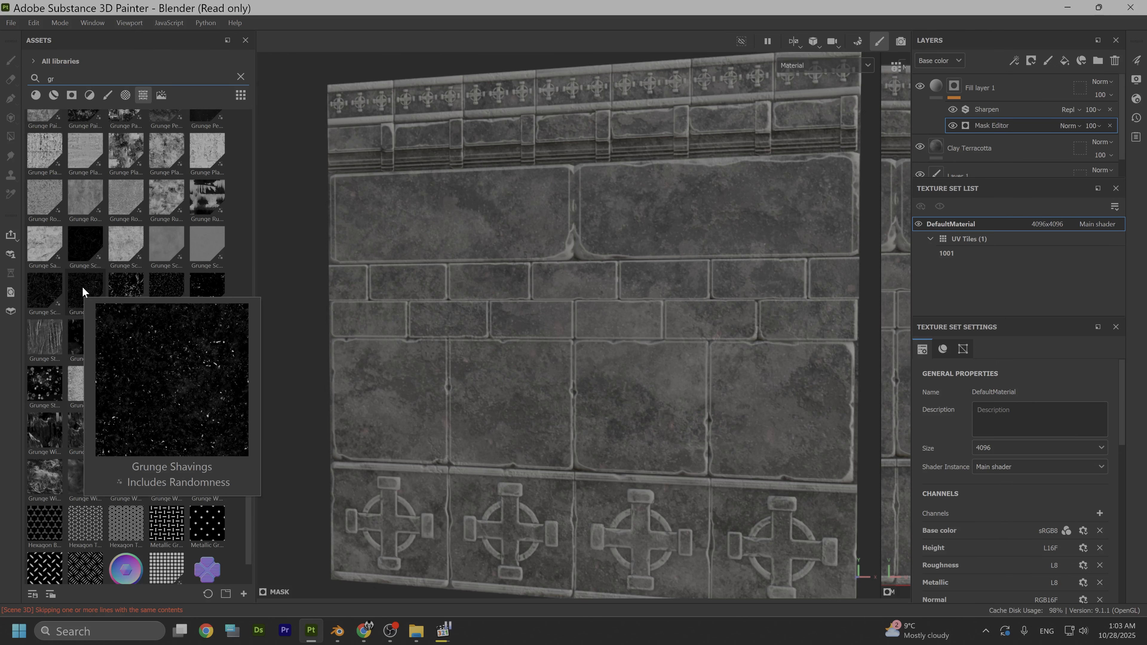
pyautogui.moveTo(83, 286); pyautogui.dragTo(544, 246)
pyautogui.click(560, 248)
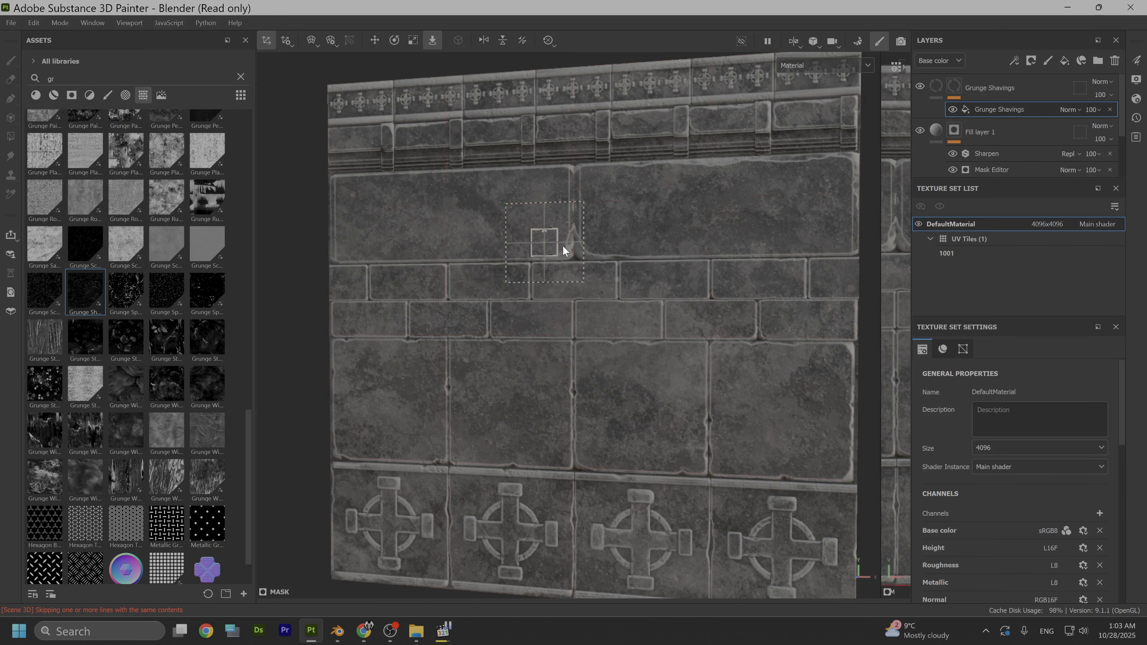
# - Switch the Grunge Shavings mask fill to Tri-planar projection
pyautogui.rightClick(697, 213)
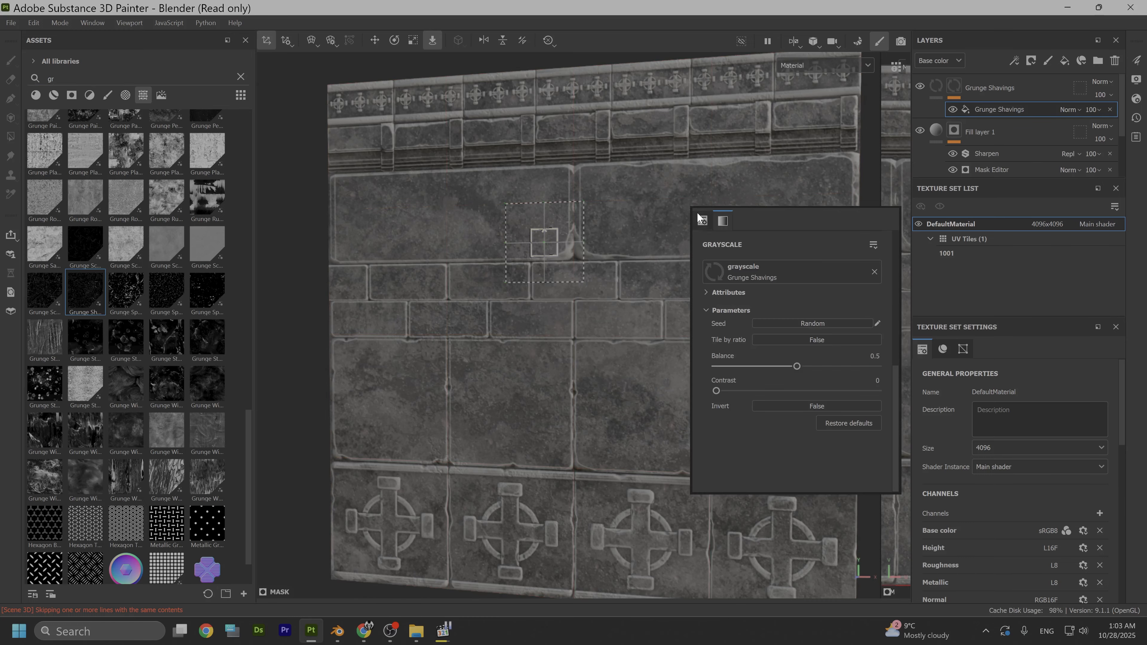
pyautogui.scroll(5, 808, 283)
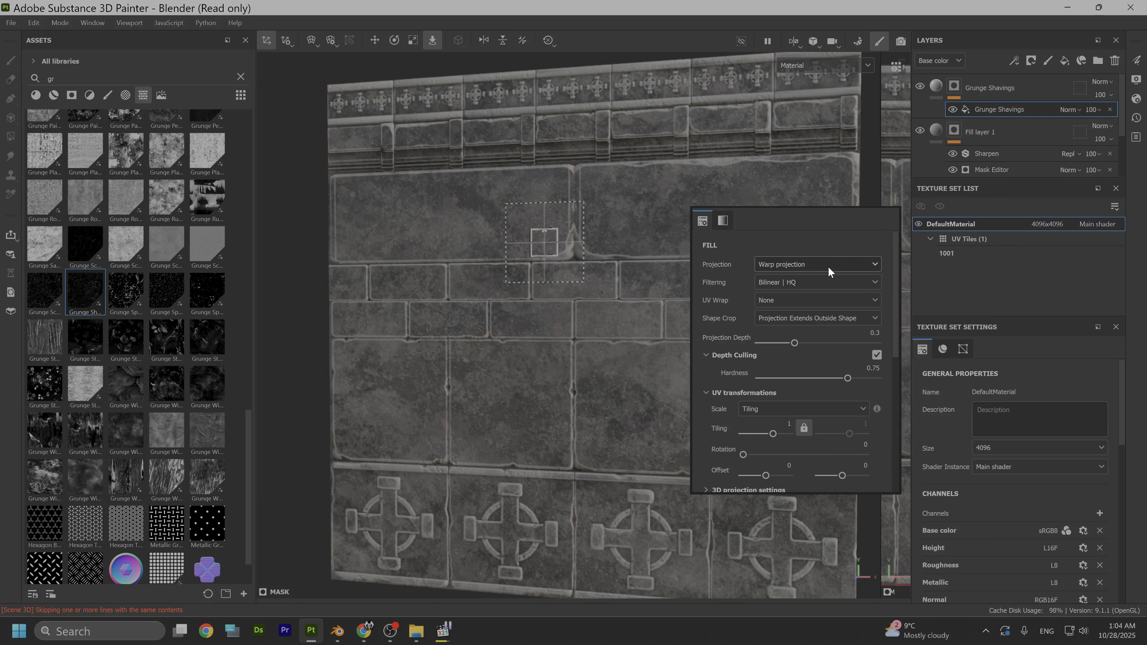
pyautogui.click(829, 266)
pyautogui.click(788, 303)
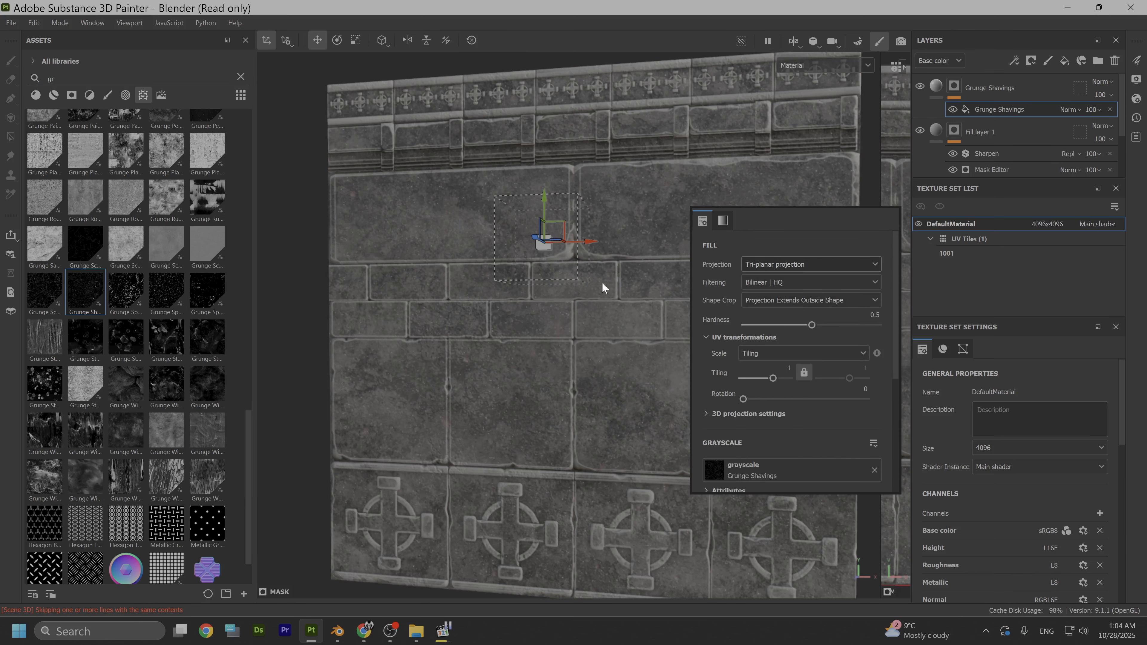
pyautogui.scroll(5, 600, 363)
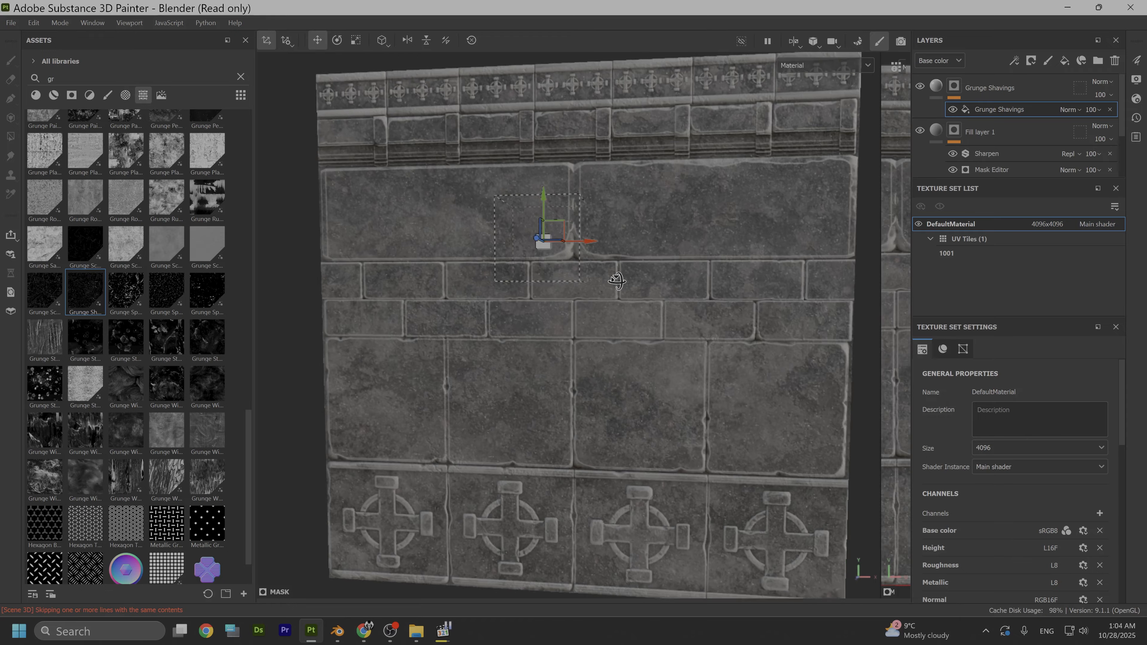
pyautogui.scroll(-5, 601, 363)
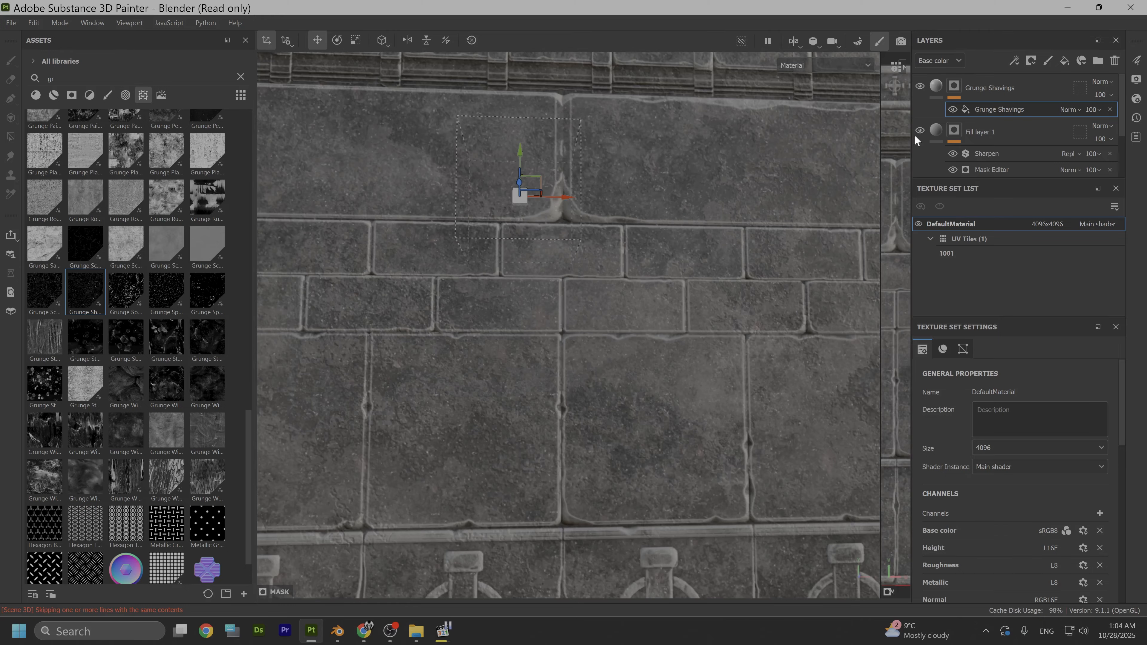
# - Set the height of the Grunge Shavings fill layer's material to -0.5805
pyautogui.click(940, 87)
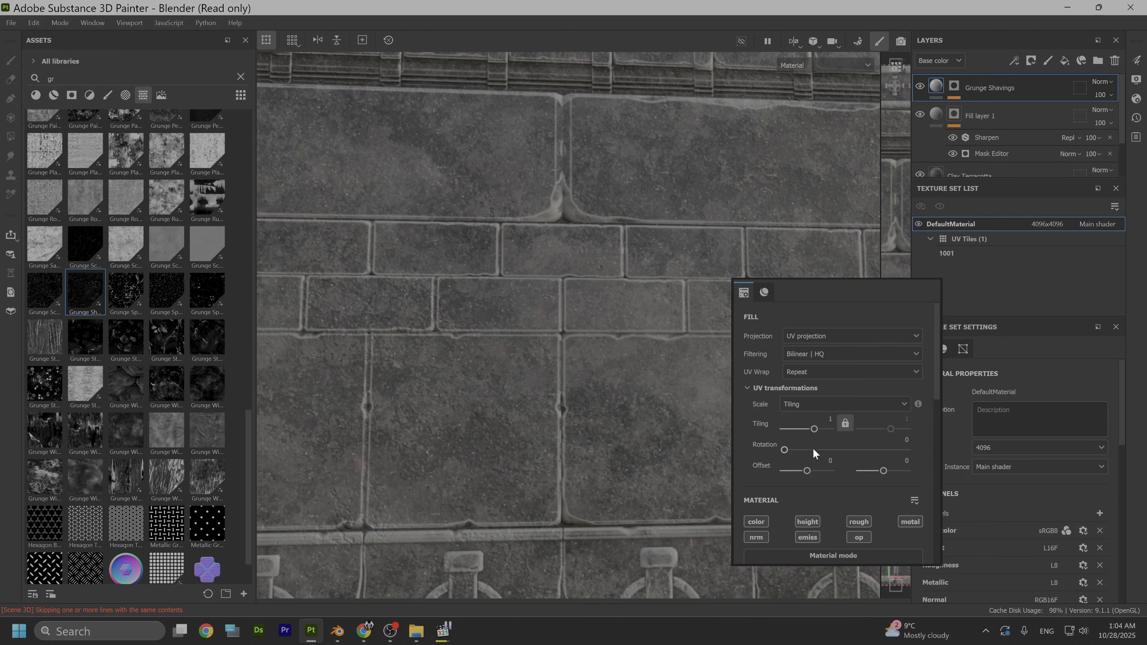
pyautogui.scroll(-3, 817, 461)
pyautogui.scroll(-3, 818, 468)
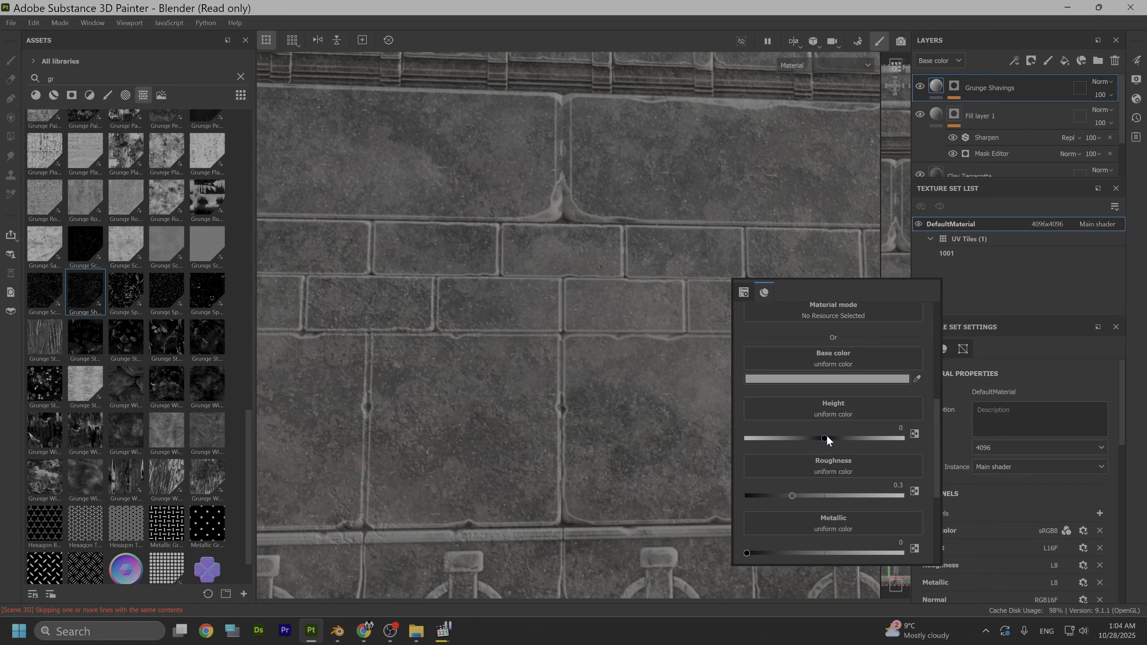
pyautogui.moveTo(825, 439); pyautogui.dragTo(791, 441)
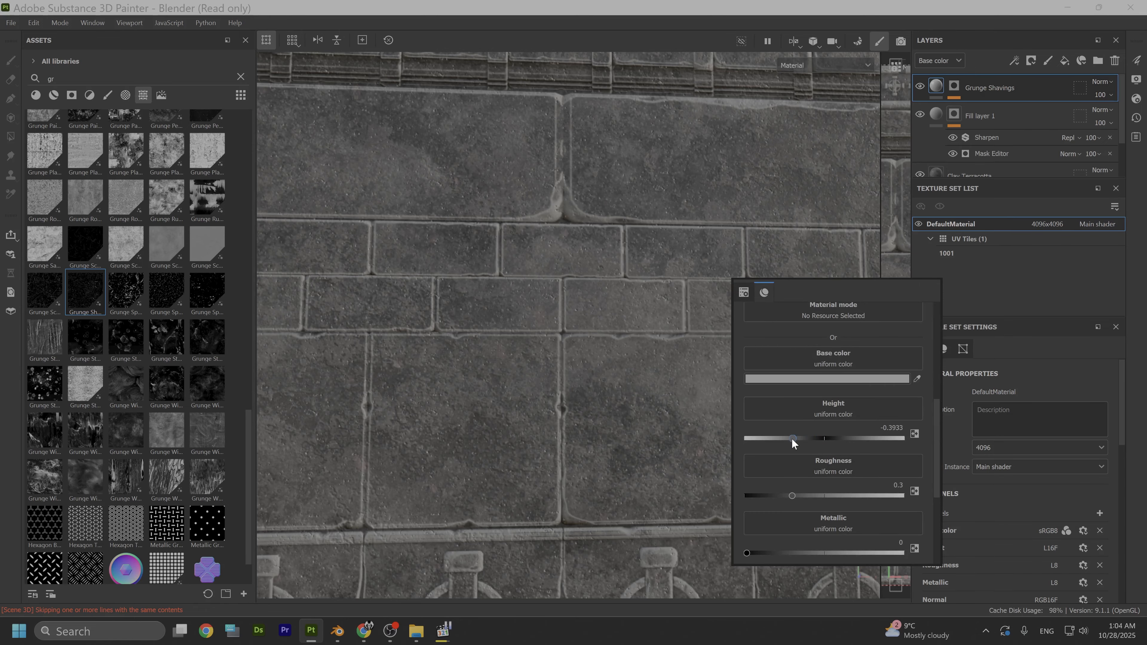
pyautogui.scroll(5, 620, 451)
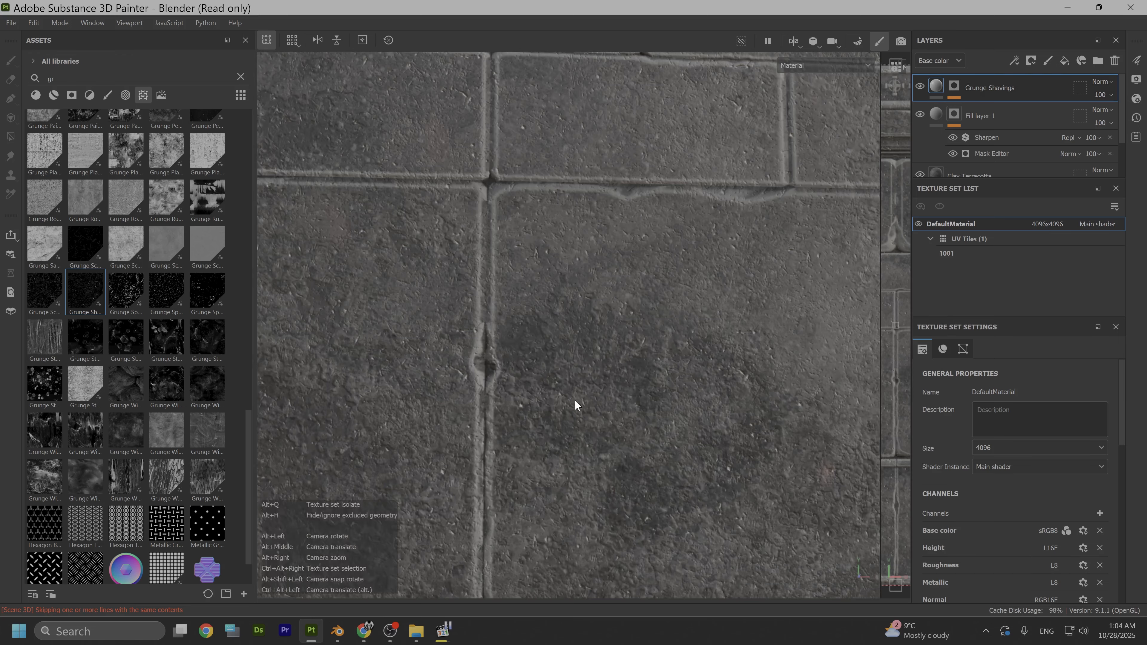
pyautogui.keyDown('alt'); pyautogui.moveTo(577, 402); pyautogui.dragTo(640, 405); pyautogui.keyUp('alt')
pyautogui.moveTo(712, 548)
pyautogui.mouseDown()
pyautogui.moveTo(695, 550)
pyautogui.moveTo(803, 548)
pyautogui.moveTo(719, 556)
pyautogui.mouseUp()
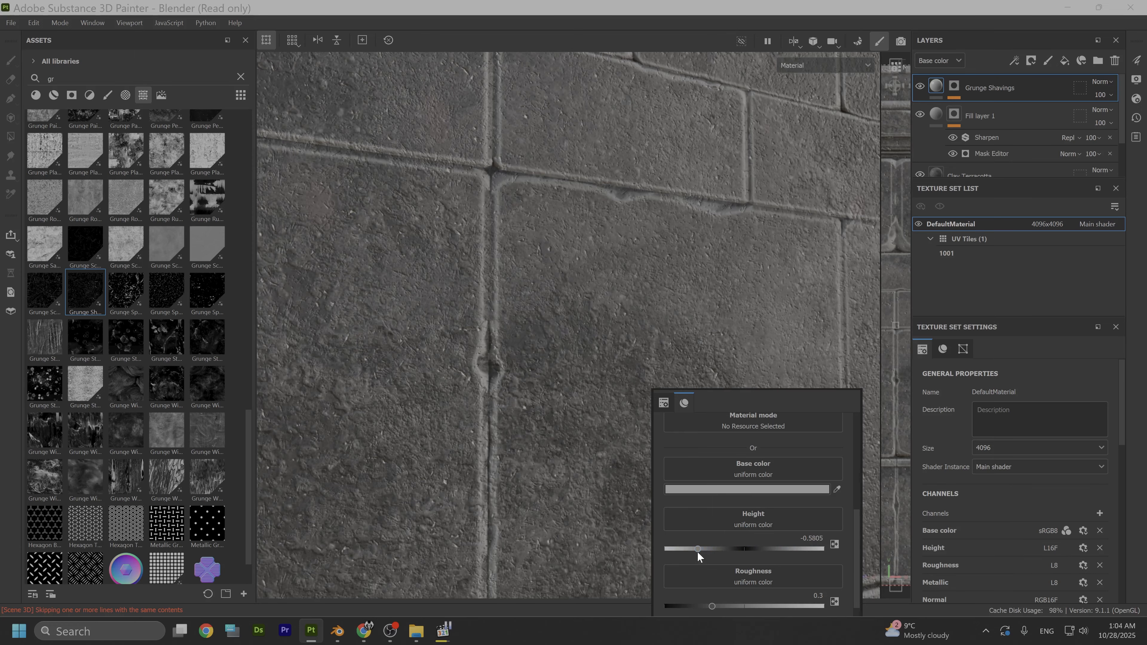
pyautogui.scroll(-6, 570, 285)
pyautogui.scroll(-3, 581, 320)
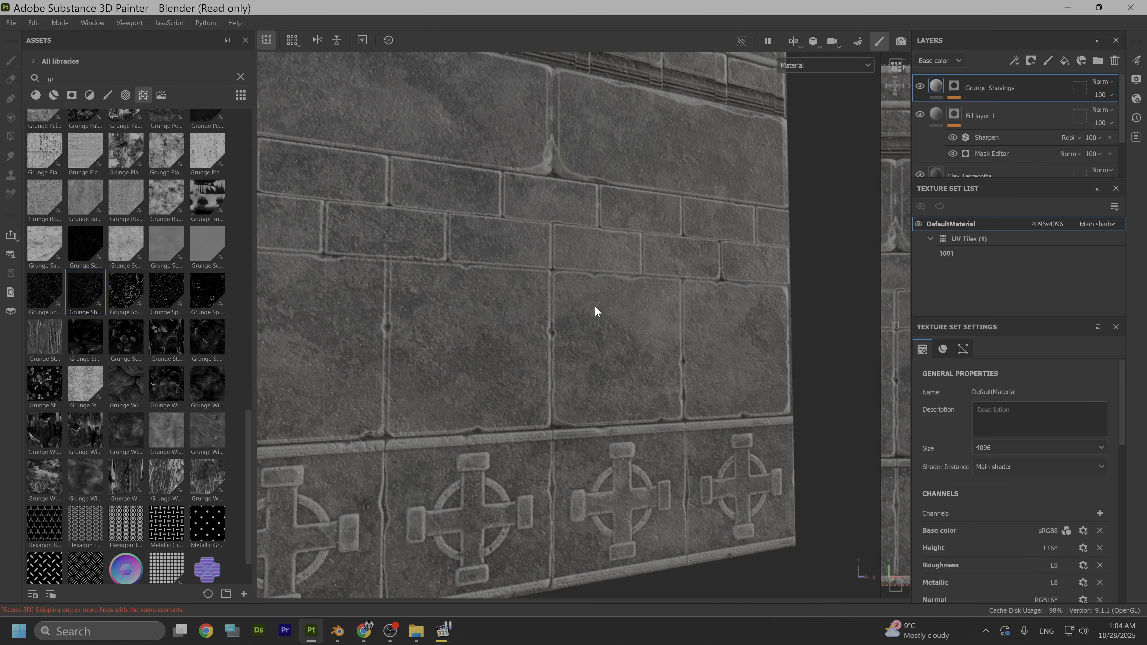
# - Darken the base color of the Grunge Shavings fill layer to the grey 484848
pyautogui.keyDown('alt'); pyautogui.moveTo(595, 306); pyautogui.dragTo(646, 357, button='middle'); pyautogui.keyUp('alt')
pyautogui.keyDown('alt'); pyautogui.moveTo(702, 357); pyautogui.dragTo(624, 364); pyautogui.keyUp('alt')
pyautogui.scroll(5, 625, 365)
pyautogui.rightClick(633, 362)
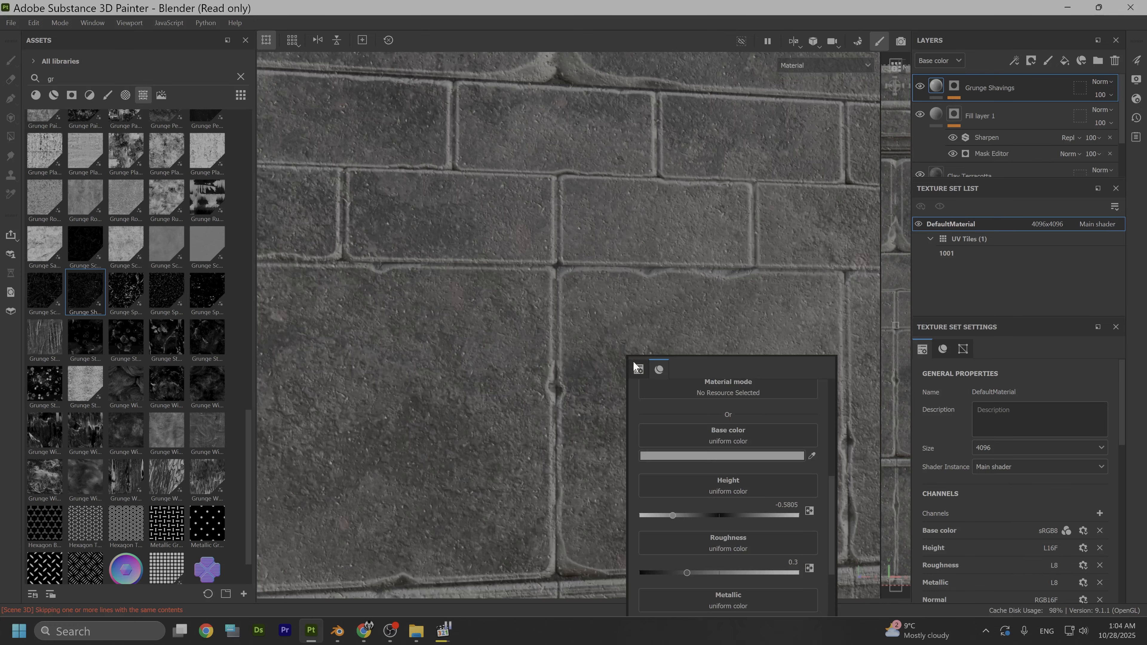
pyautogui.click(702, 455)
pyautogui.moveTo(721, 413)
pyautogui.mouseDown()
pyautogui.moveTo(711, 397)
pyautogui.moveTo(704, 410)
pyautogui.moveTo(703, 372)
pyautogui.moveTo(695, 390)
pyautogui.moveTo(676, 326)
pyautogui.moveTo(672, 392)
pyautogui.moveTo(670, 375)
pyautogui.mouseUp()
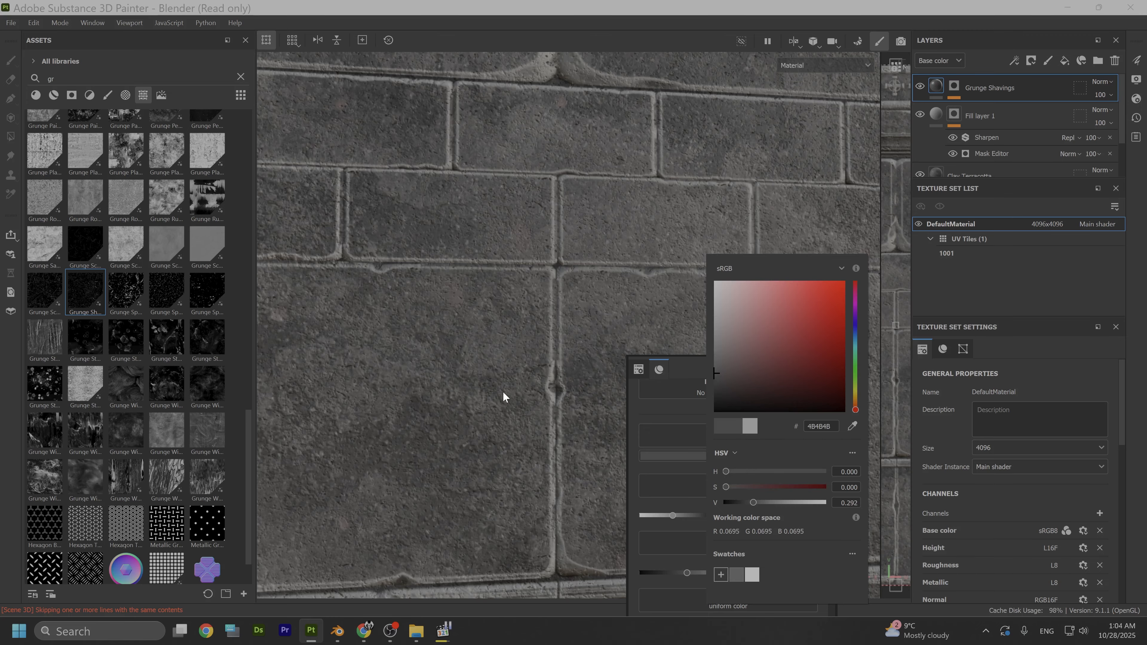
pyautogui.scroll(8, 503, 390)
pyautogui.scroll(-10, 504, 391)
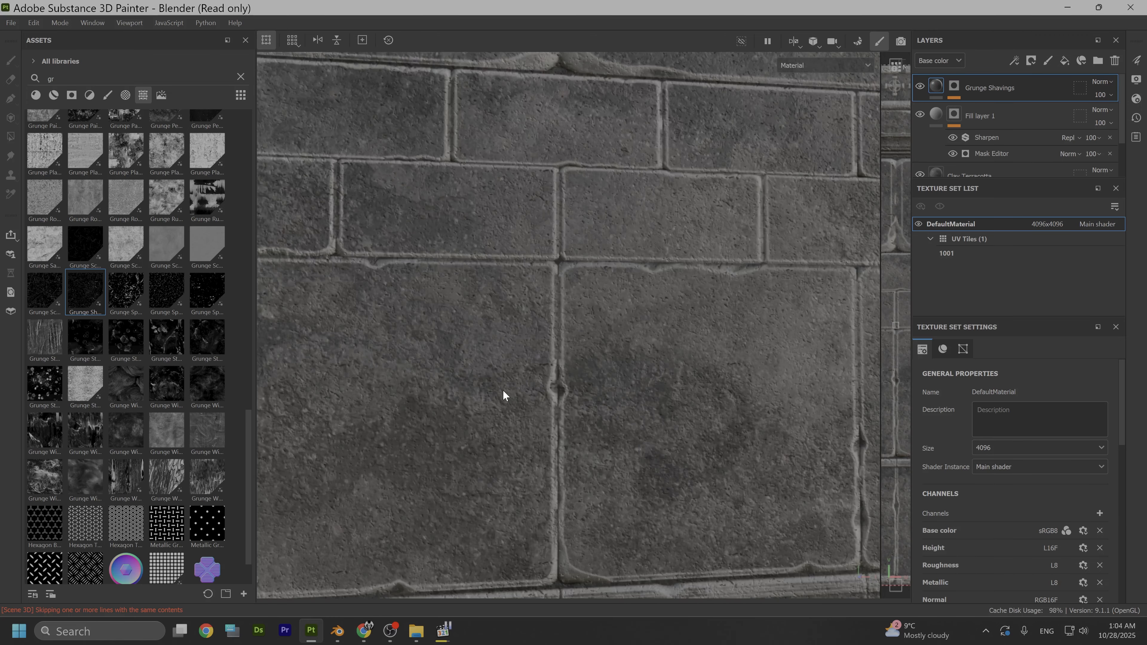
pyautogui.keyDown('alt'); pyautogui.moveTo(504, 390); pyautogui.dragTo(628, 397); pyautogui.keyUp('alt')
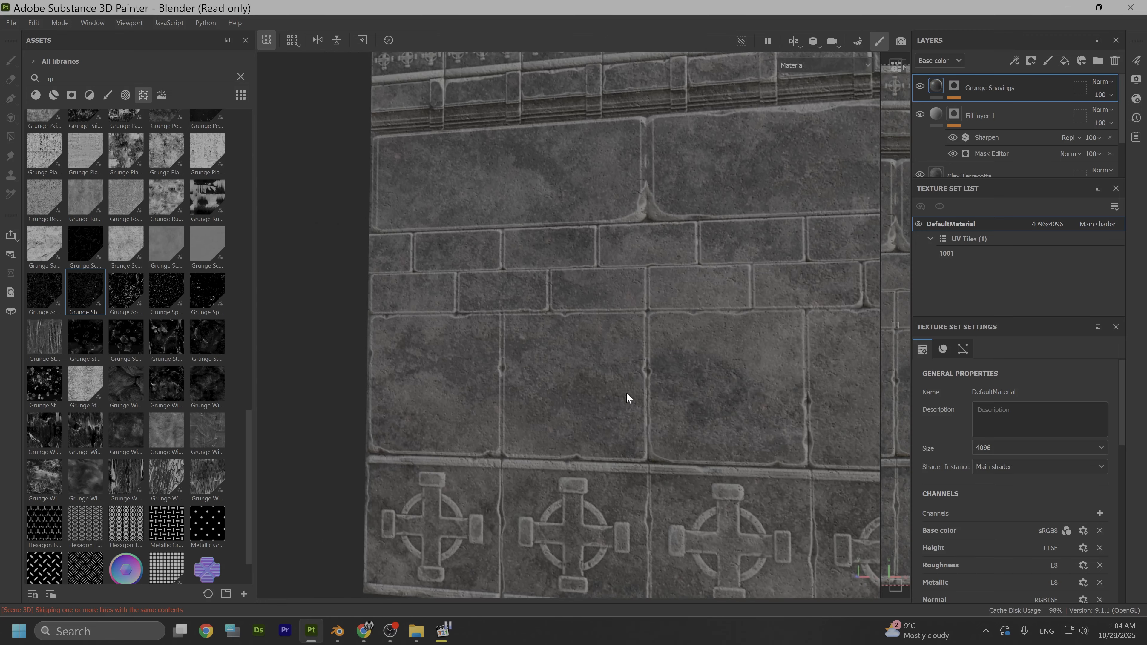
pyautogui.scroll(10, 621, 398)
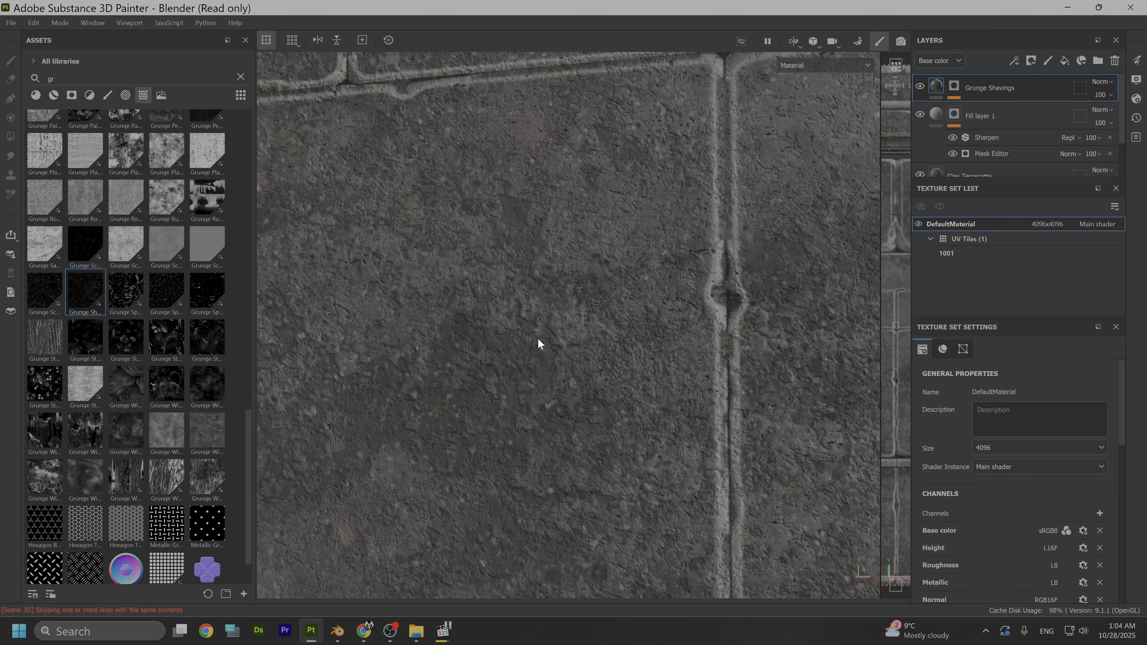
# - Add the Grunge Pebbles Spots texture as the mask of a new fill layer above Grunge Shavings
pyautogui.scroll(-1, 543, 334)
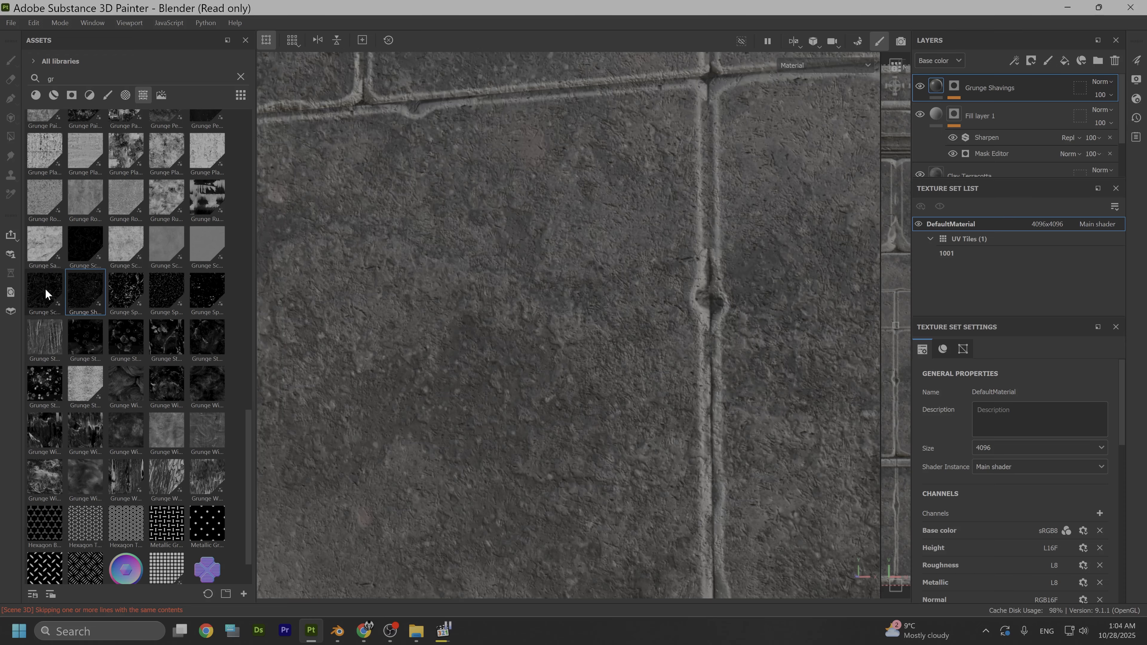
pyautogui.scroll(2, 159, 371)
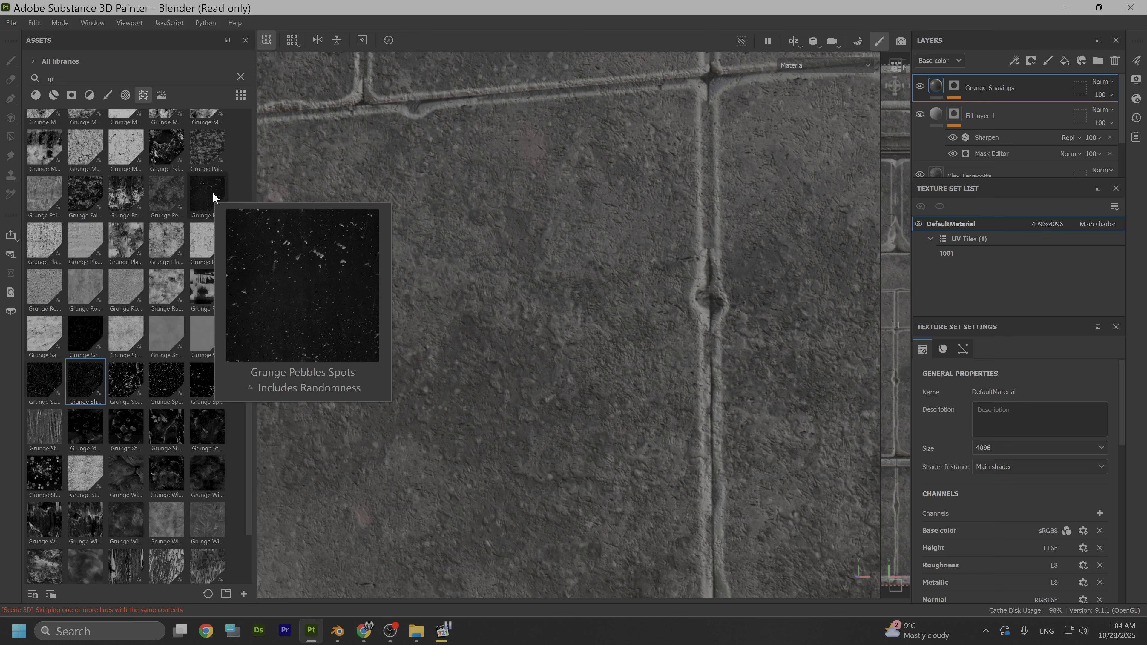
pyautogui.moveTo(213, 192); pyautogui.dragTo(514, 266)
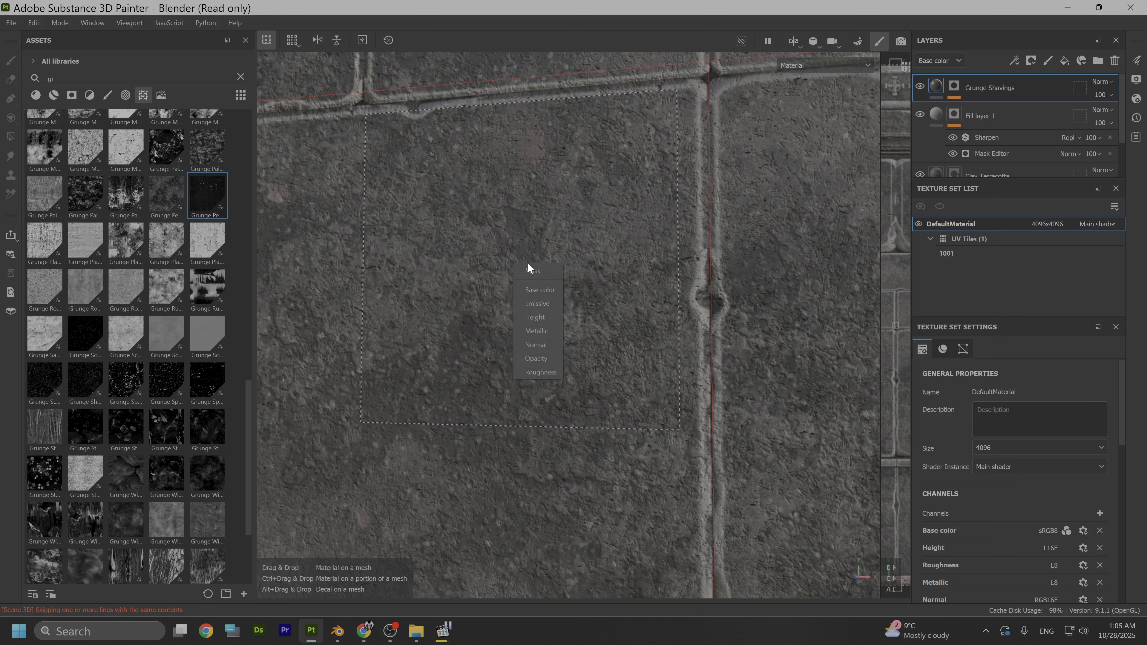
pyautogui.click(539, 269)
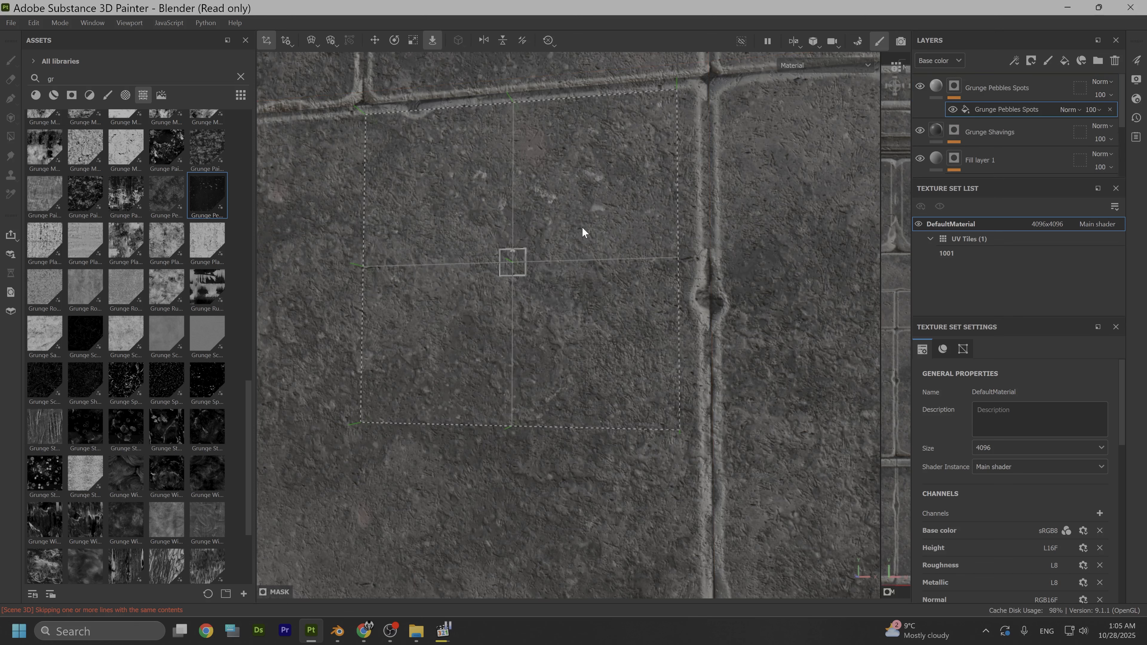
# - Switch the Grunge Pebbles Spots mask fill to Tri-planar projection
pyautogui.click(687, 278)
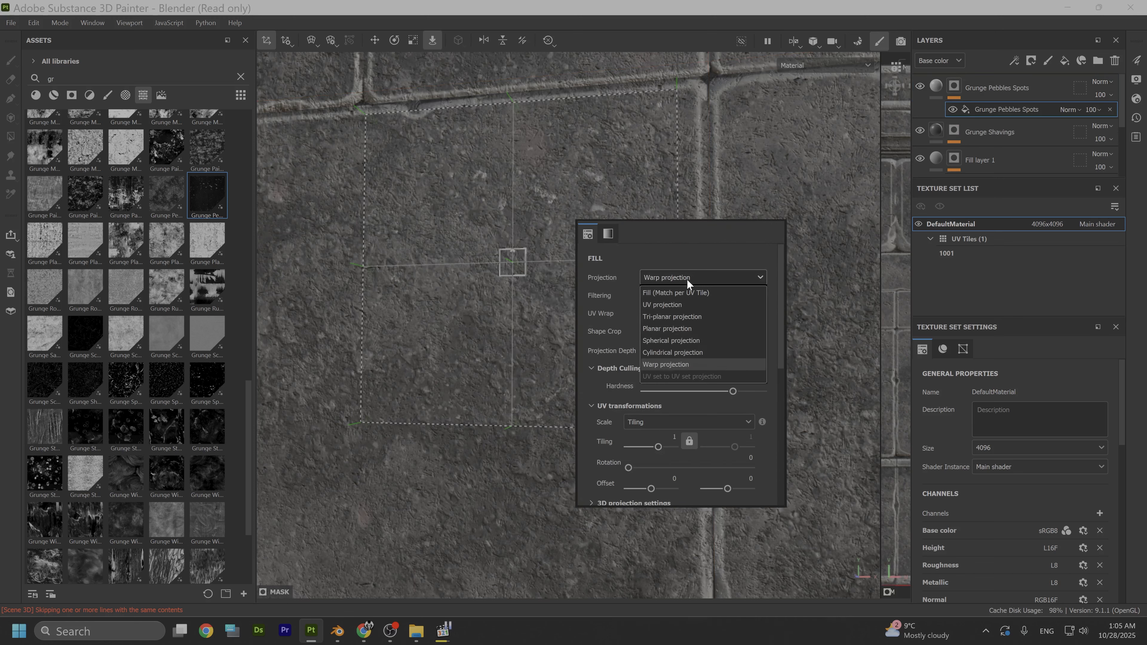
pyautogui.click(666, 315)
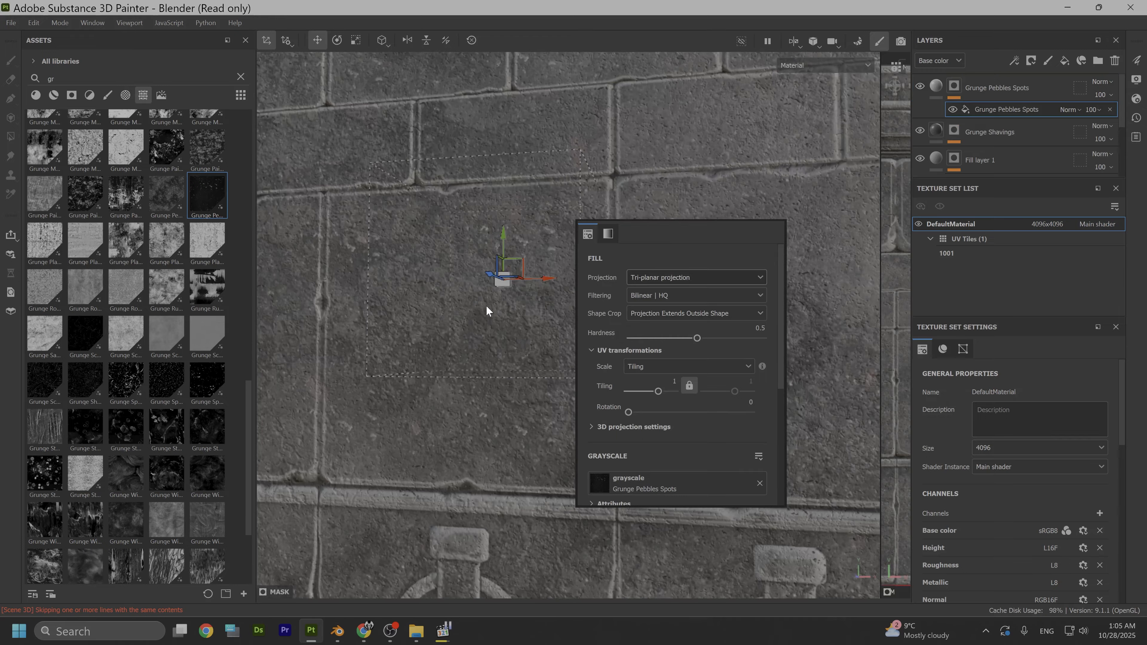
pyautogui.scroll(-6, 482, 307)
pyautogui.click(467, 308)
pyautogui.keyDown('alt'); pyautogui.moveTo(467, 309); pyautogui.dragTo(494, 336); pyautogui.keyUp('alt')
pyautogui.scroll(3, 498, 337)
pyautogui.scroll(-3, 629, 308)
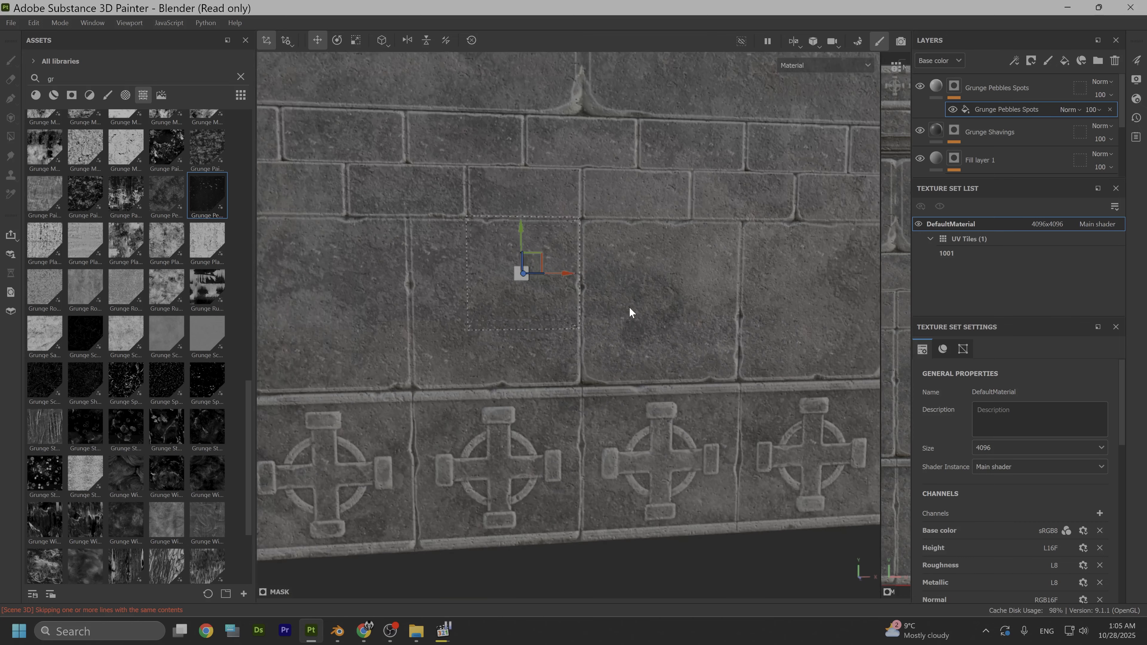
# - Set the height of the Grunge Pebbles Spots fill layer's material to -0.6779
pyautogui.rightClick(629, 307)
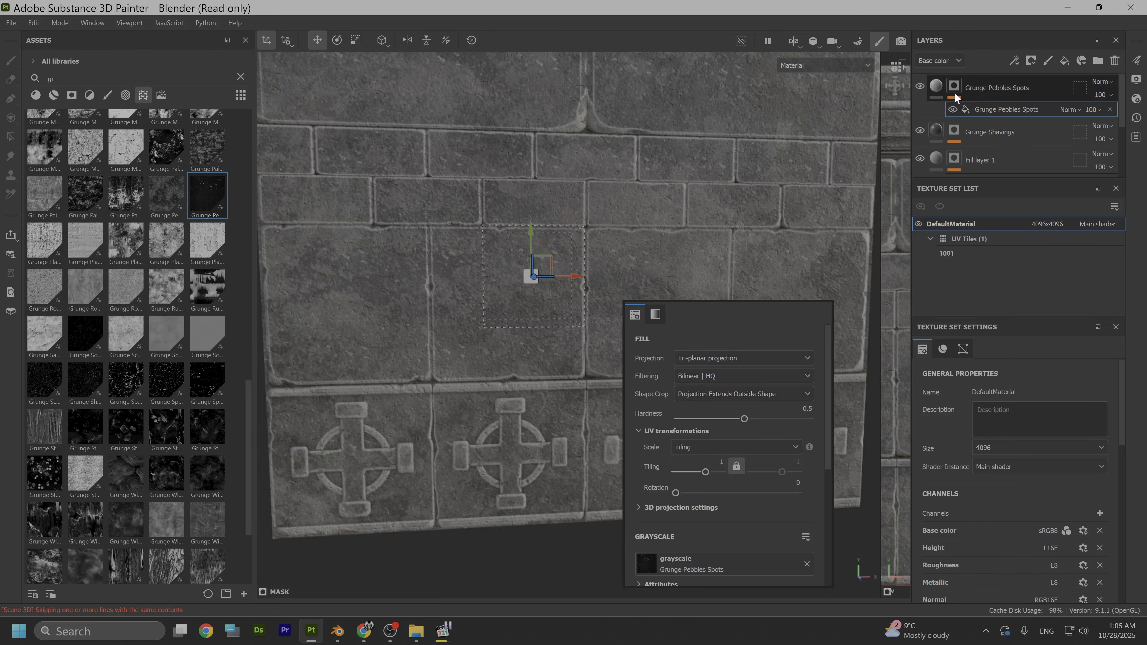
pyautogui.click(939, 88)
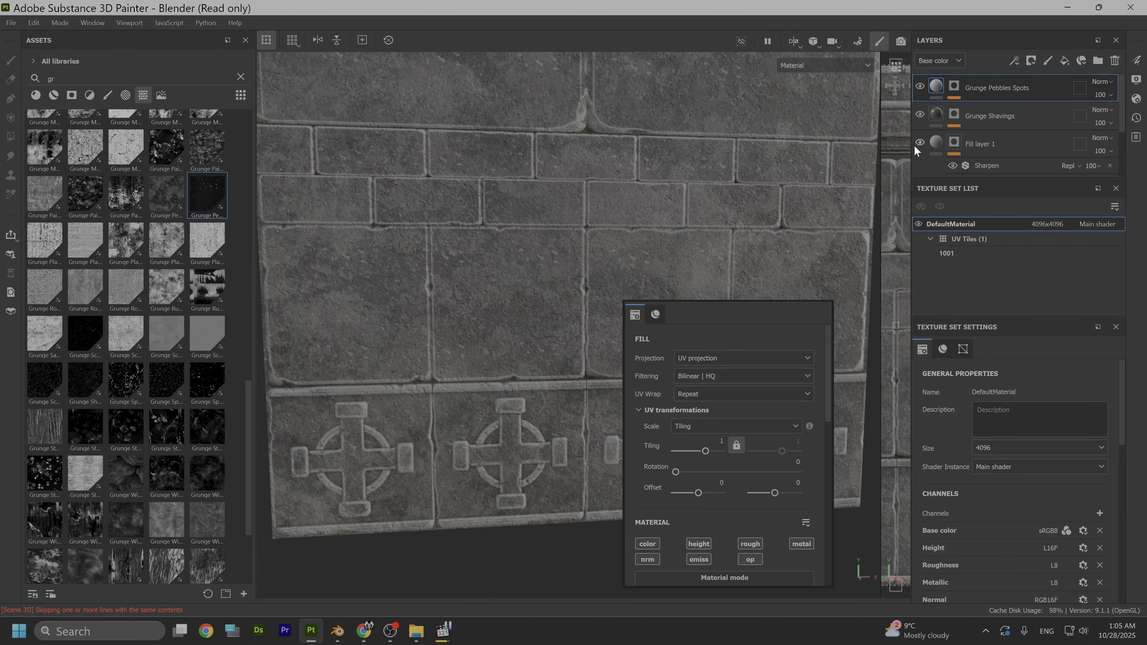
pyautogui.scroll(-5, 717, 409)
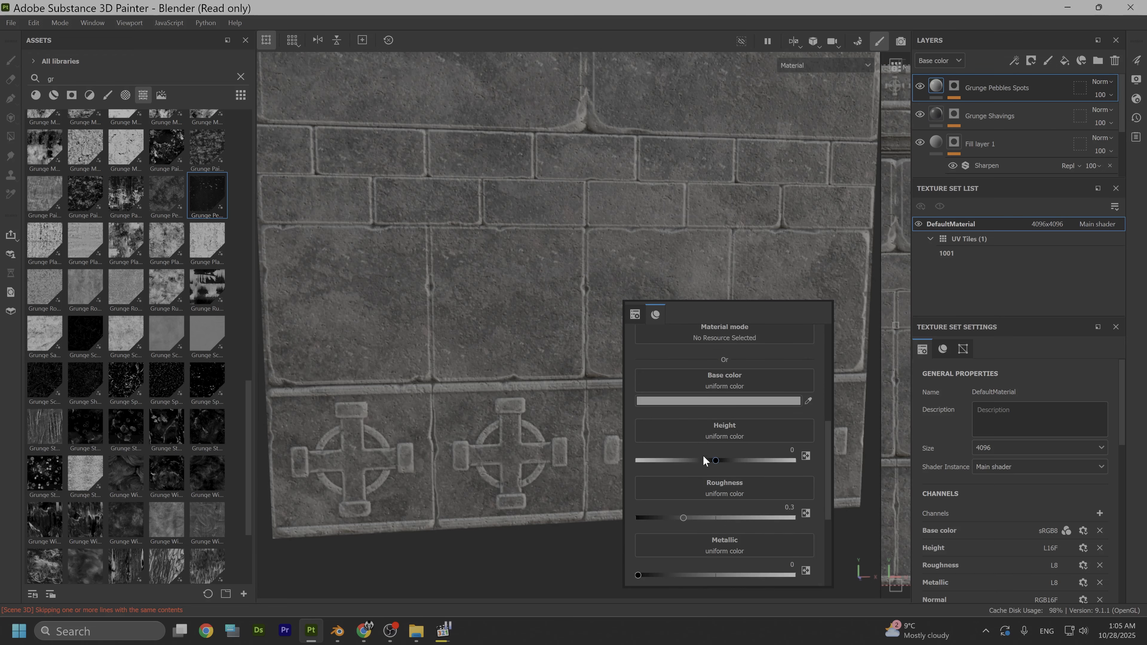
pyautogui.moveTo(718, 461); pyautogui.dragTo(687, 465)
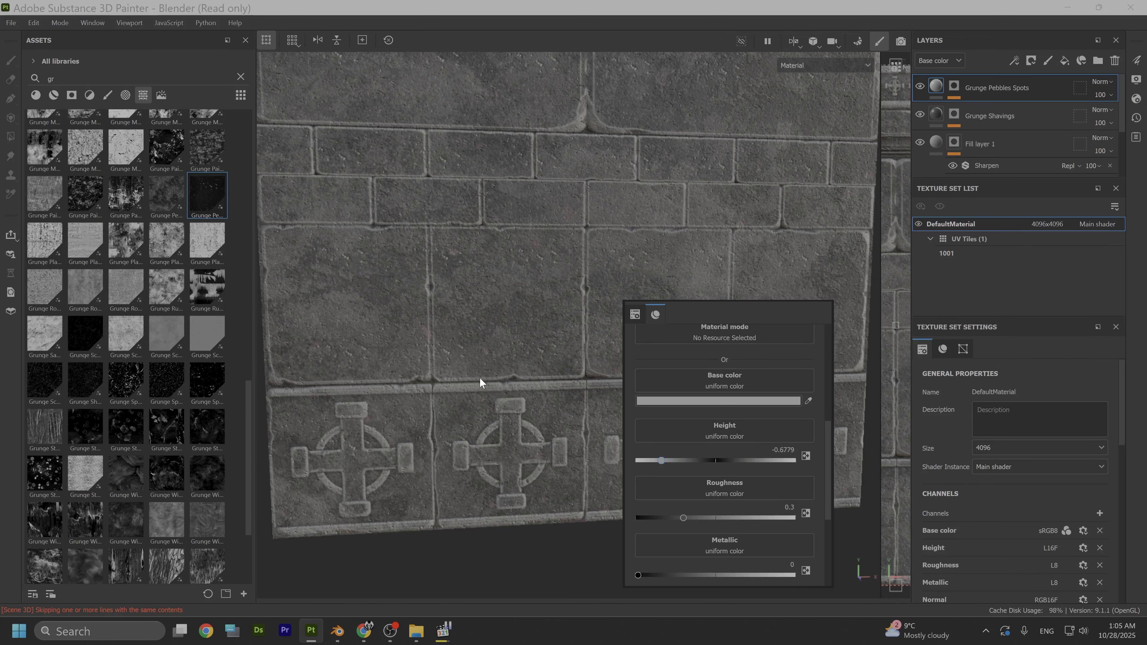
# - Examine the pitting on the stone blocks up close and across the whole trim sheet
pyautogui.scroll(4, 428, 343)
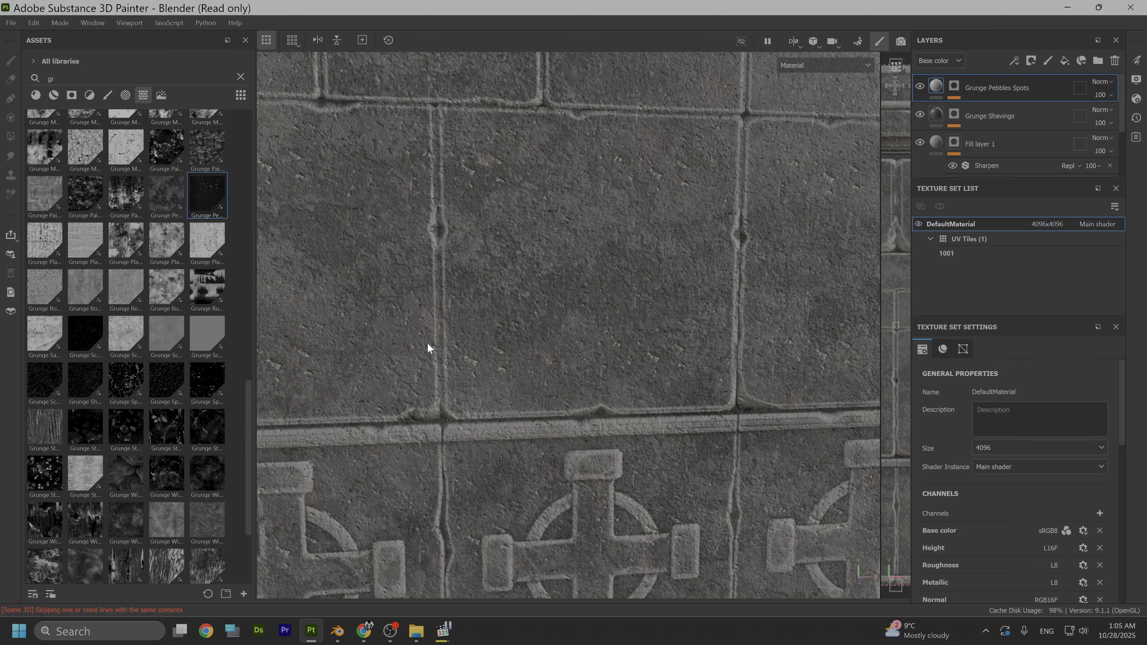
pyautogui.keyDown('alt'); pyautogui.moveTo(533, 282); pyautogui.dragTo(538, 426, button='middle'); pyautogui.keyUp('alt')
pyautogui.keyDown('alt'); pyautogui.moveTo(565, 421); pyautogui.dragTo(505, 357); pyautogui.keyUp('alt')
pyautogui.scroll(3, 461, 473)
pyautogui.scroll(-6, 451, 461)
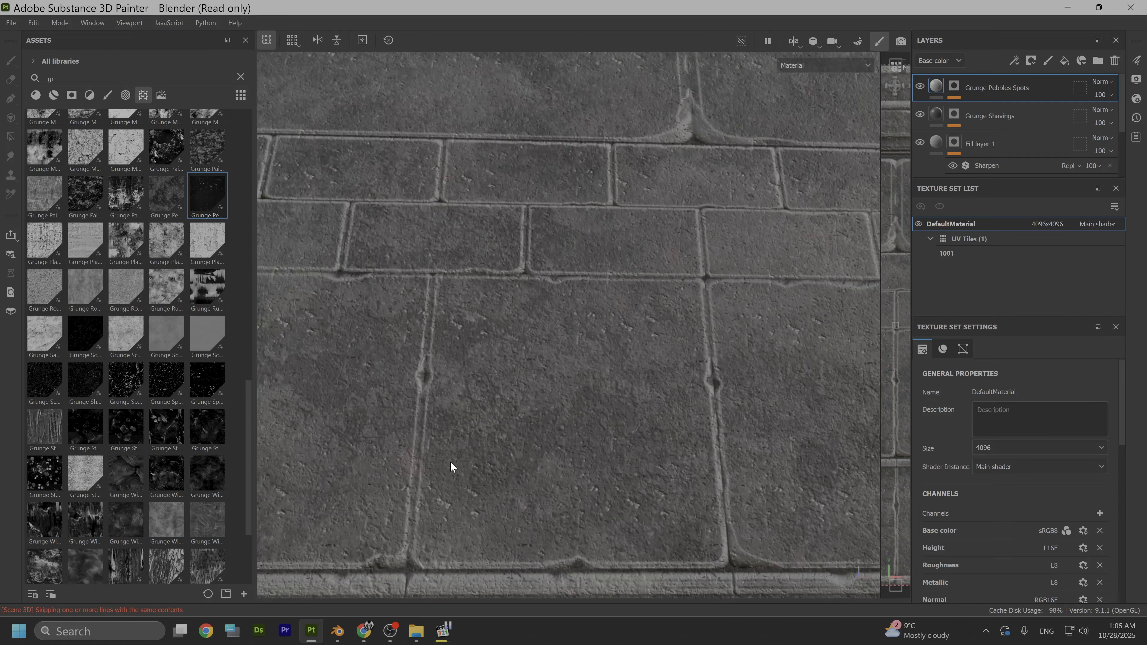
pyautogui.scroll(-4, 468, 409)
pyautogui.keyDown('alt'); pyautogui.moveTo(494, 363); pyautogui.dragTo(588, 413, button='middle'); pyautogui.keyUp('alt')
pyautogui.keyDown('alt'); pyautogui.moveTo(589, 413); pyautogui.dragTo(645, 461); pyautogui.keyUp('alt')
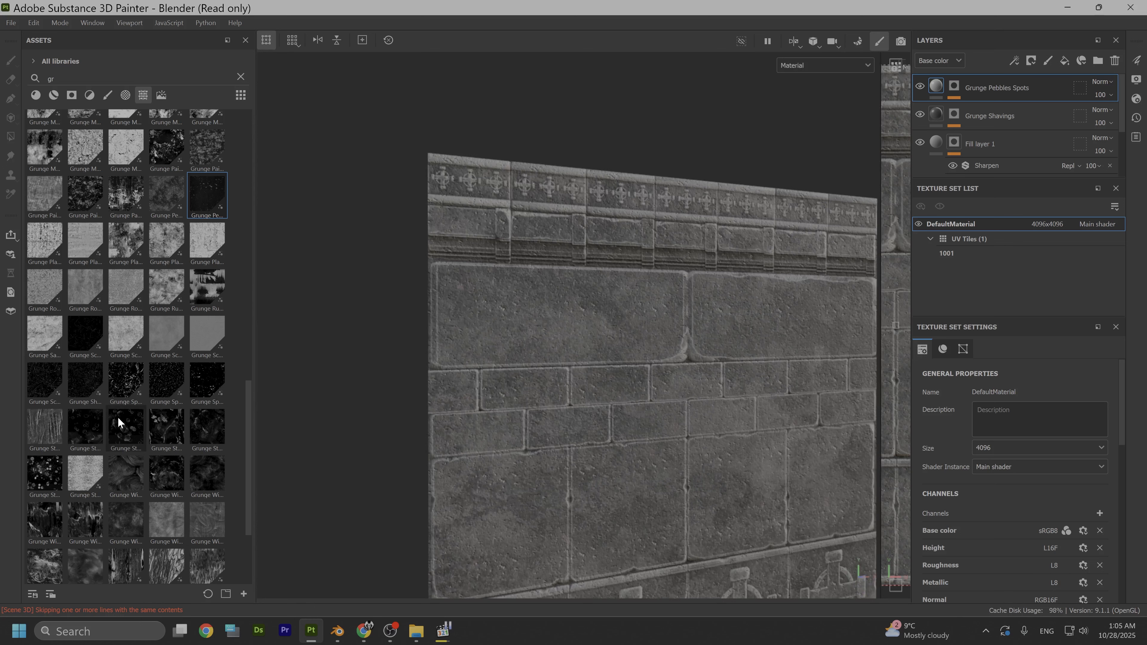
# - Browse the grunge texture previews for another surface-detail mask
pyautogui.scroll(3, 117, 409)
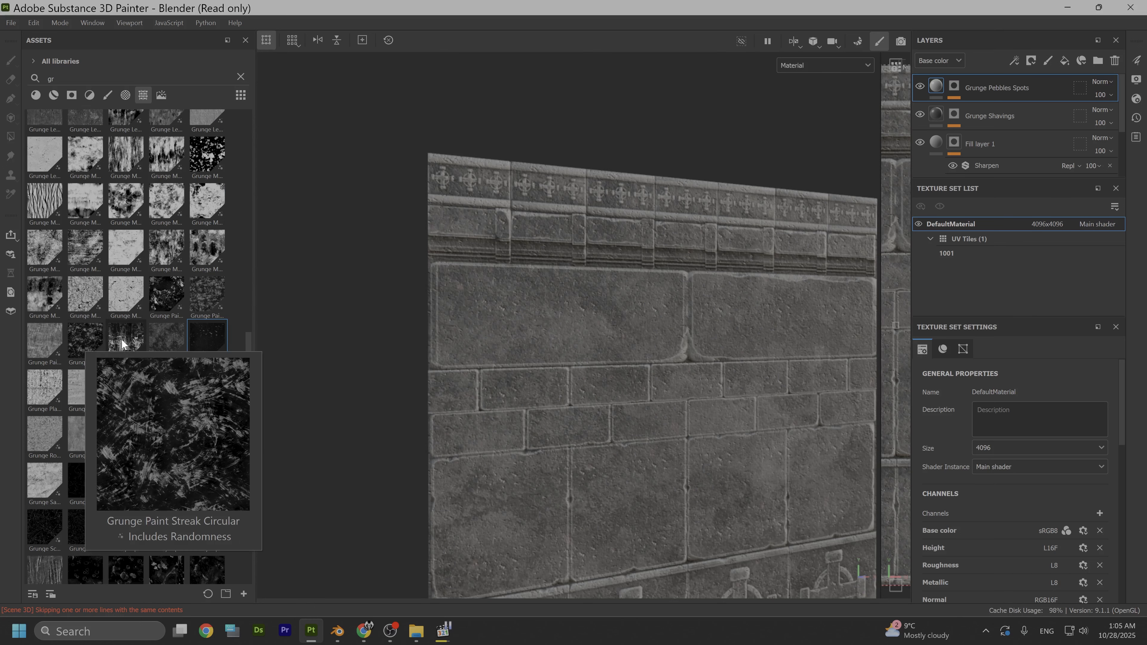
pyautogui.moveTo(163, 302)
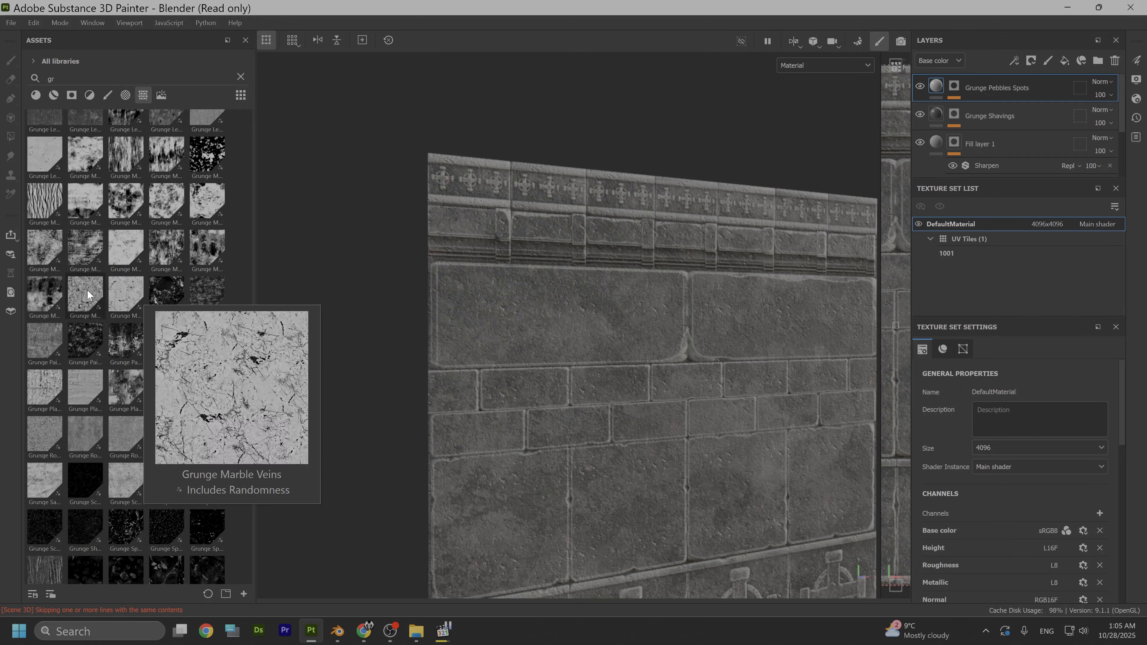
pyautogui.moveTo(34, 302)
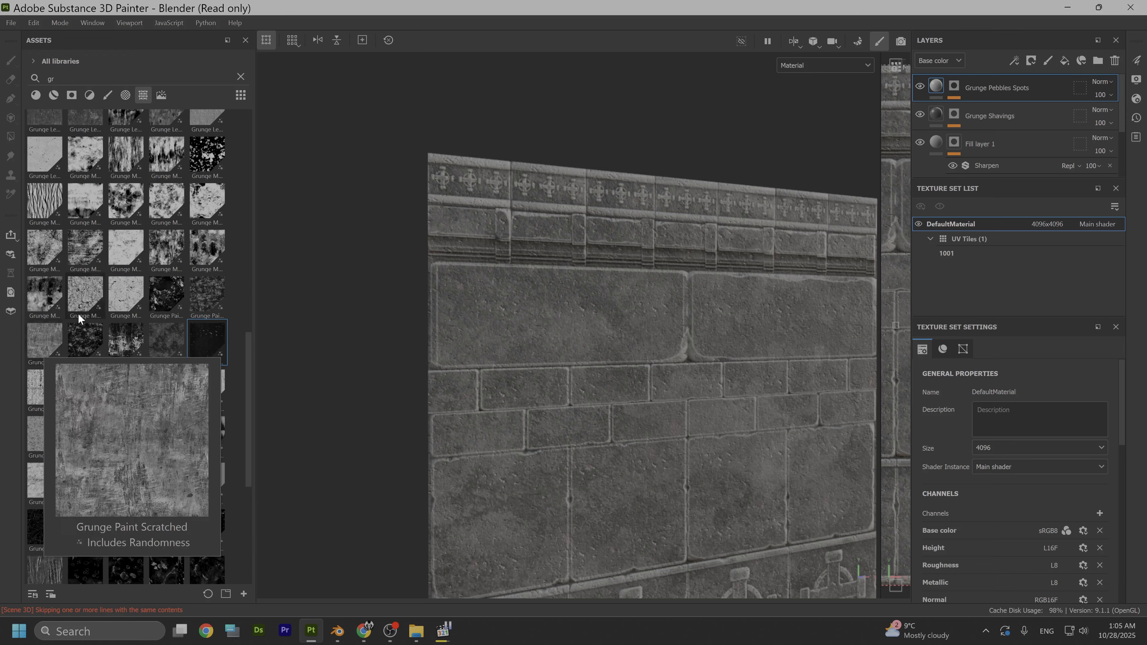
pyautogui.scroll(5, 96, 299)
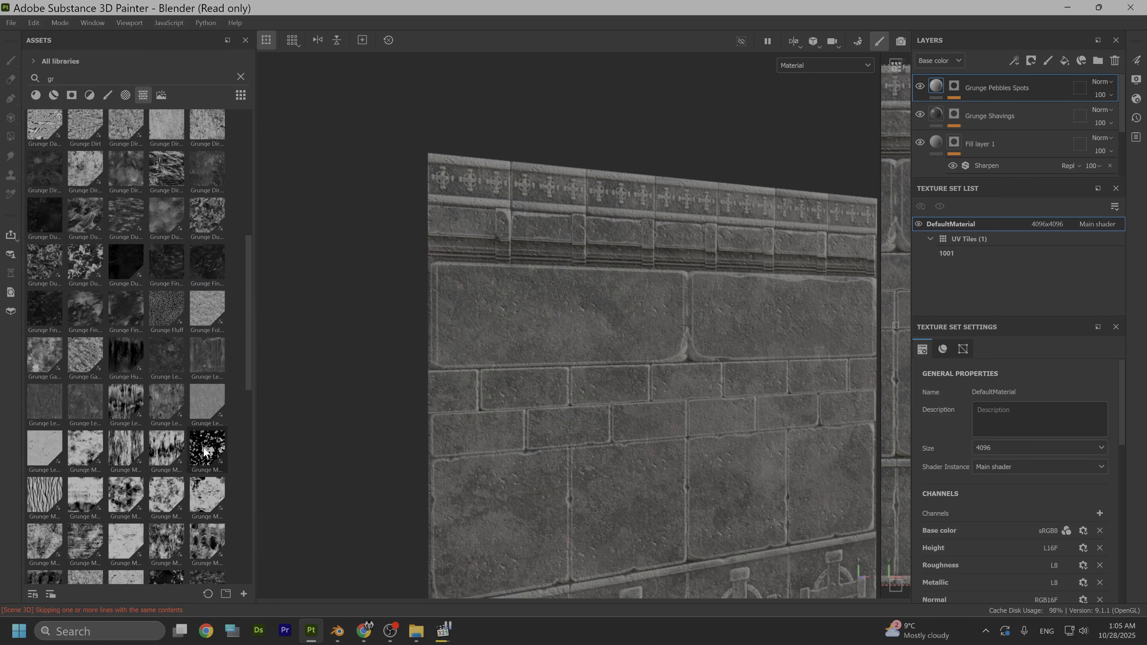
pyautogui.moveTo(204, 450)
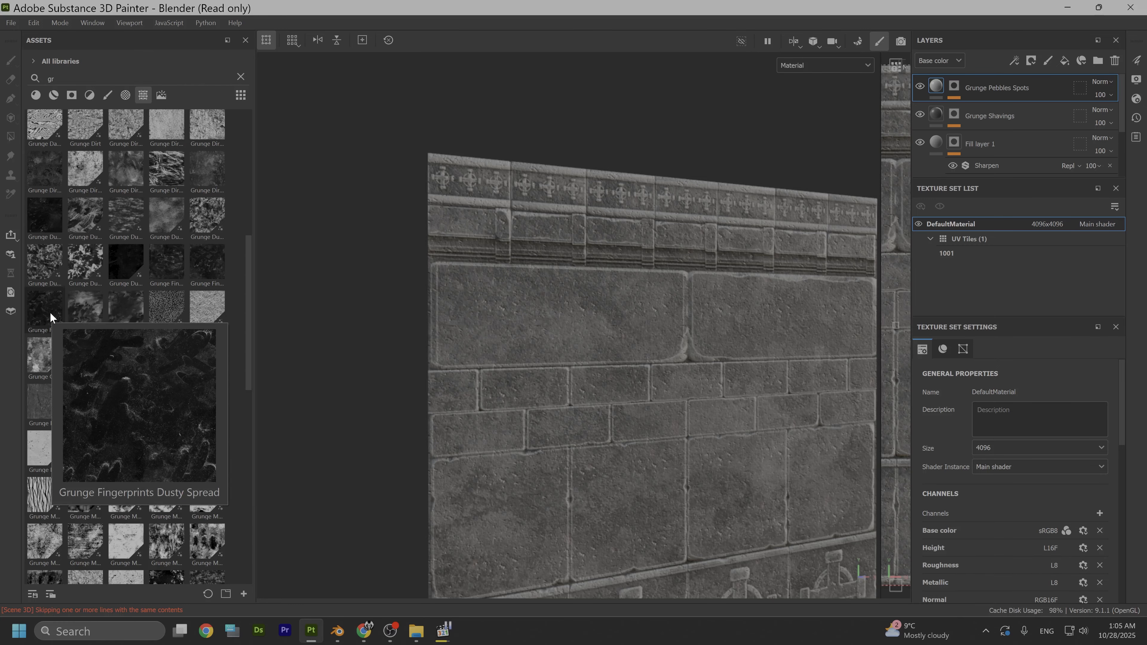
pyautogui.moveTo(117, 269)
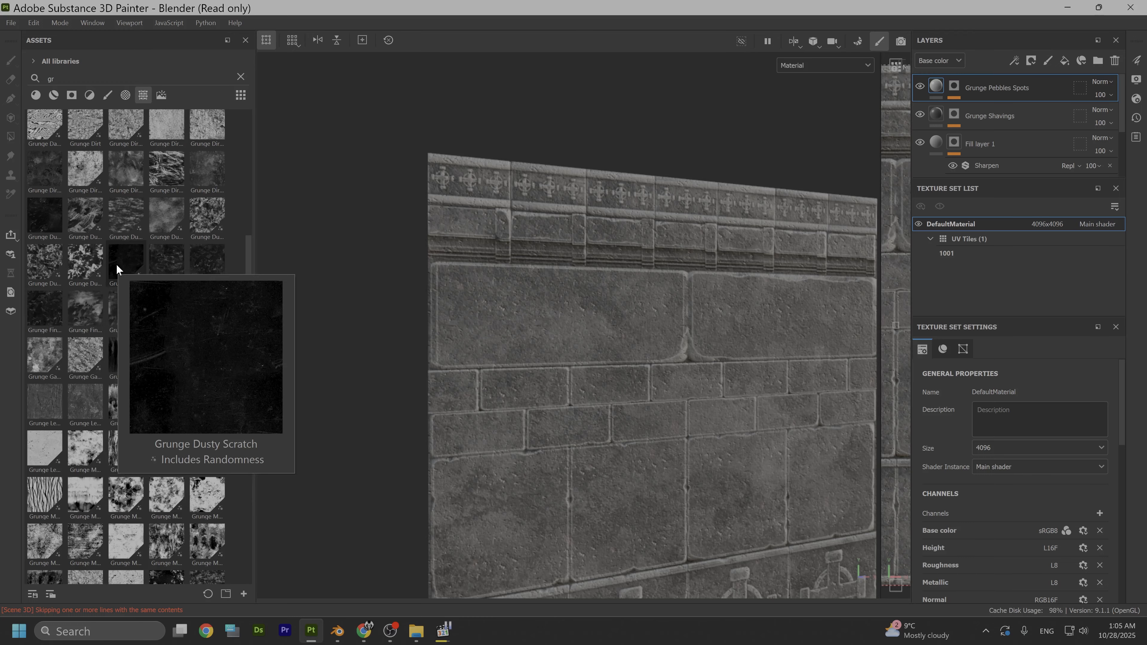
pyautogui.moveTo(49, 224)
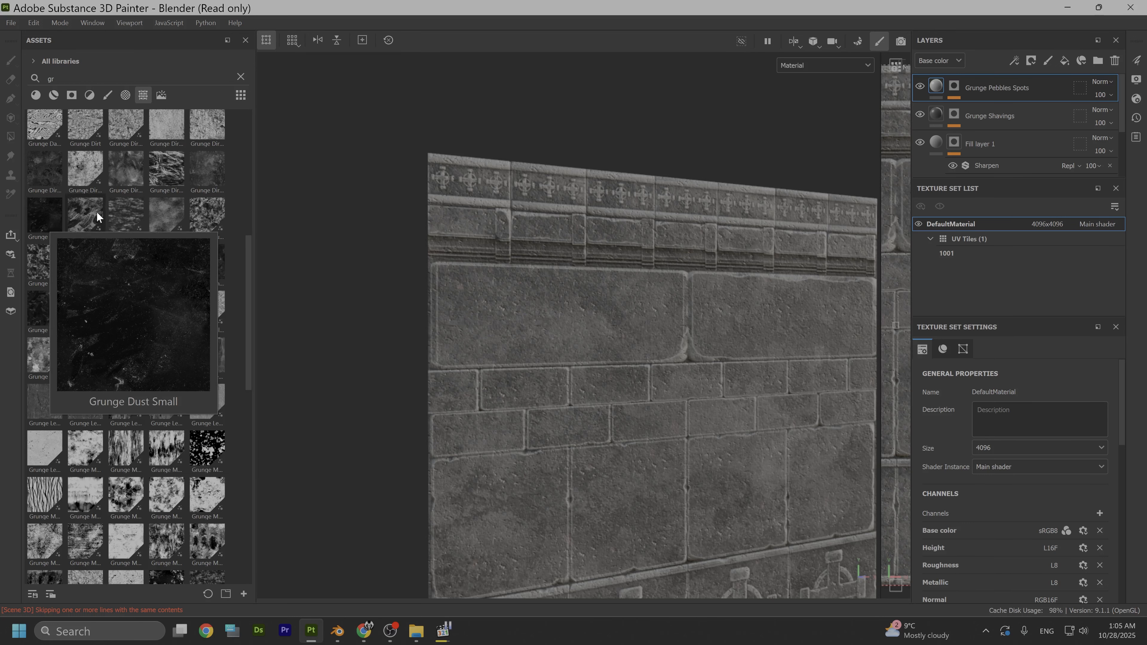
pyautogui.scroll(5, 144, 204)
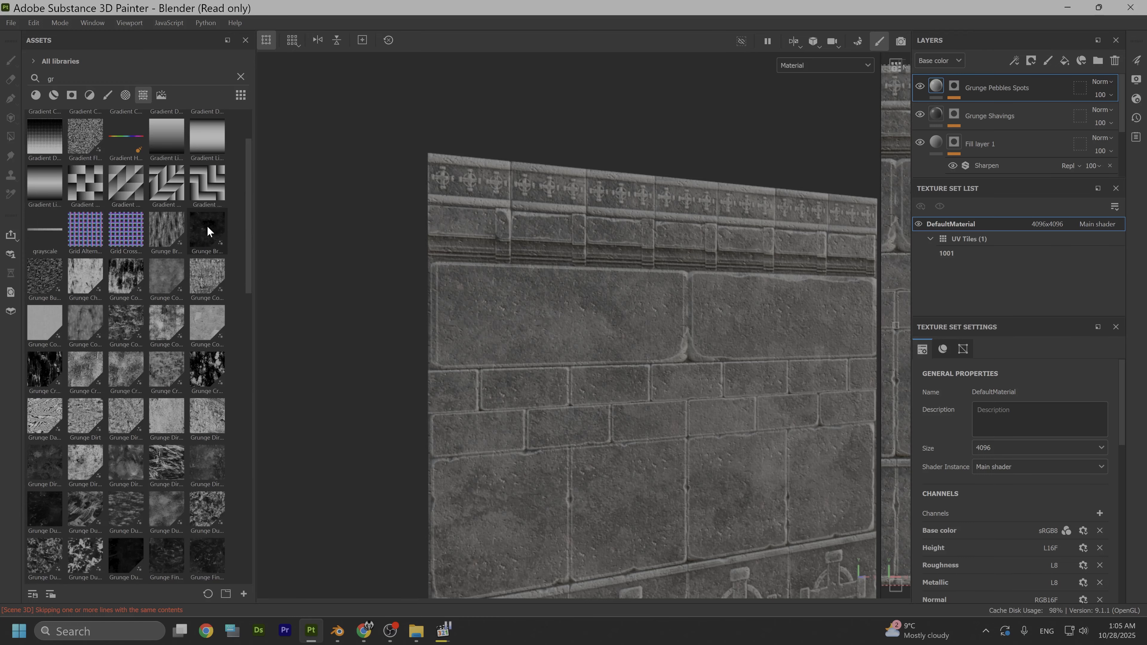
pyautogui.moveTo(207, 230)
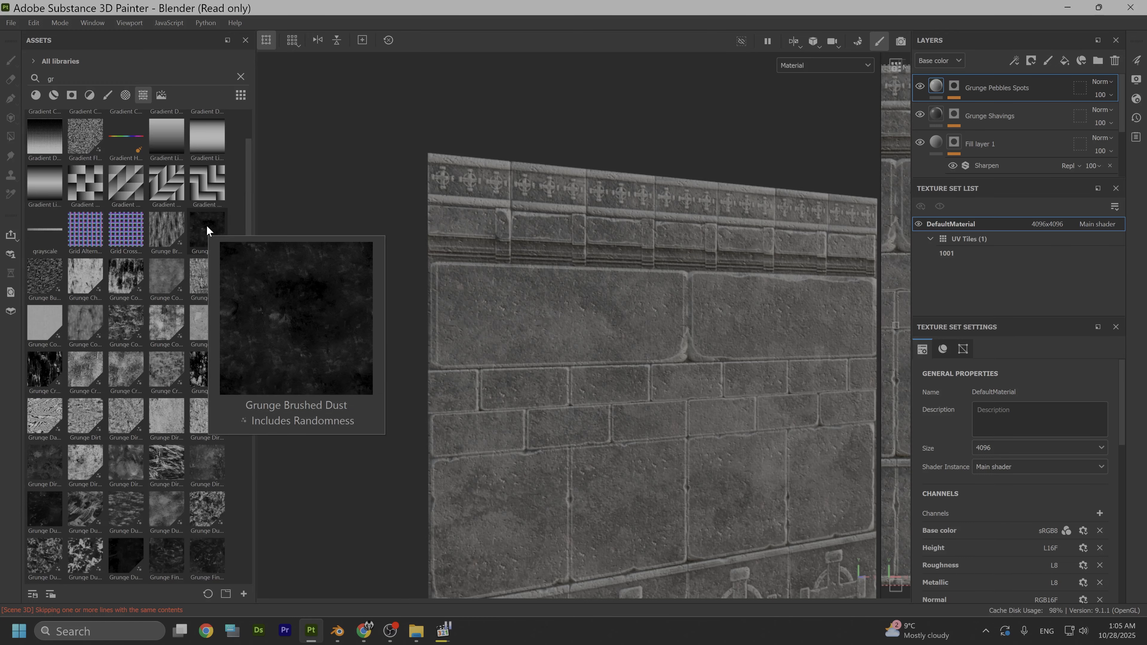
# - Add the Grunge Stains Leaky texture as the mask of a new fill layer above Grunge Pebbles Spots
pyautogui.scroll(-15, 144, 389)
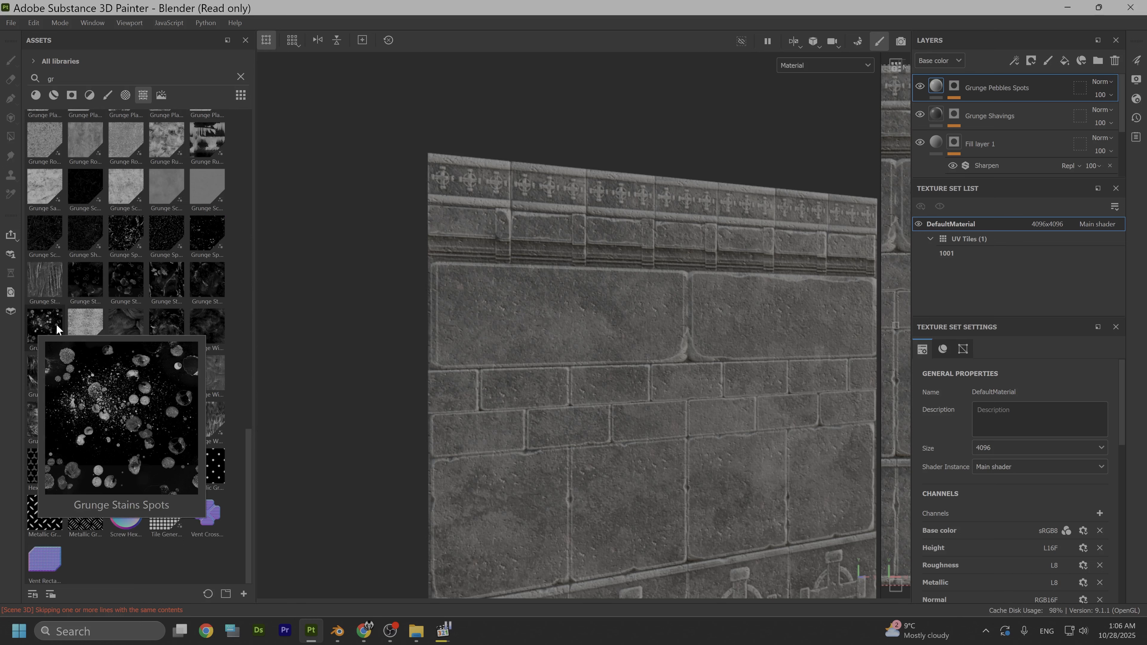
pyautogui.moveTo(158, 279)
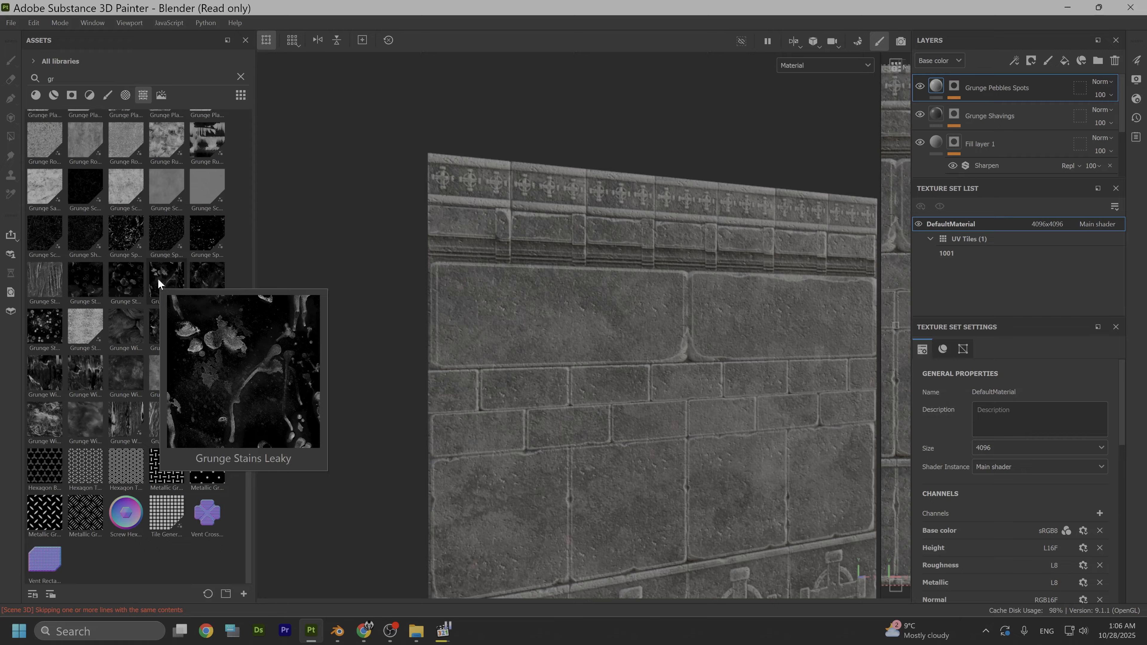
pyautogui.moveTo(158, 278); pyautogui.dragTo(588, 338)
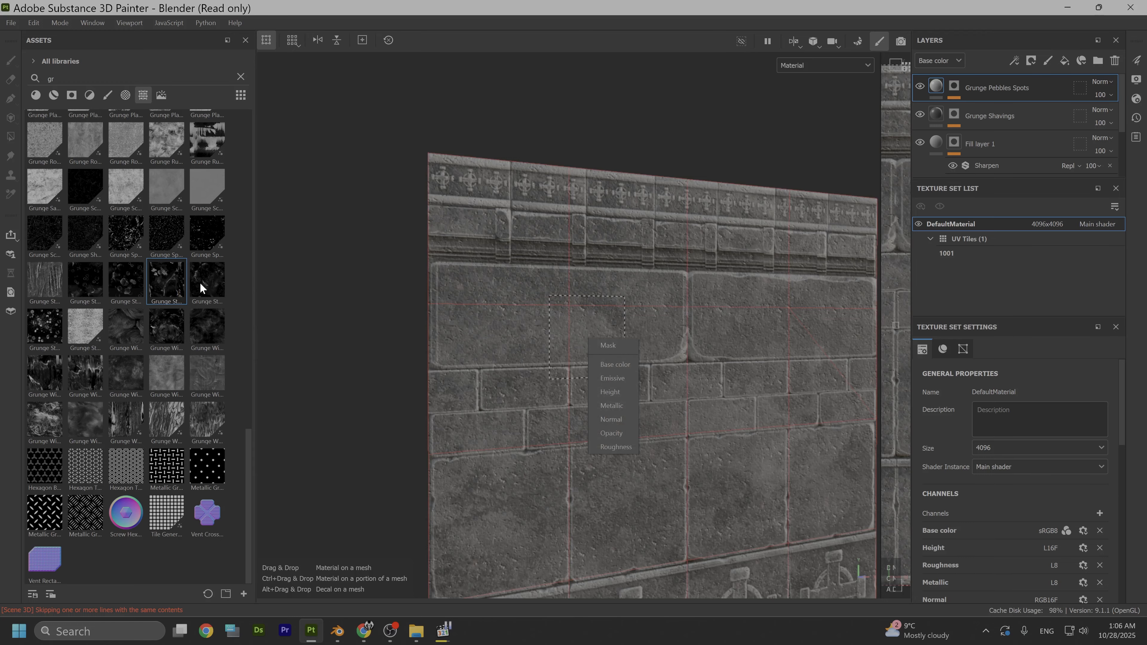
pyautogui.click(622, 348)
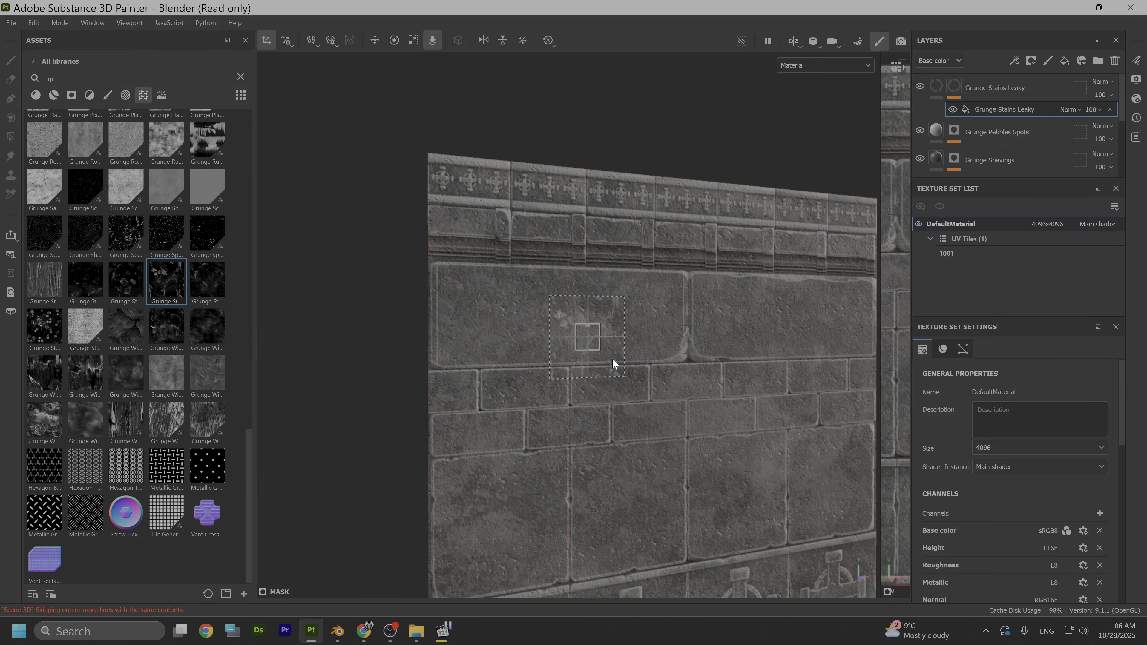
pyautogui.keyDown('alt'); pyautogui.moveTo(678, 387); pyautogui.dragTo(565, 428); pyautogui.keyUp('alt')
pyautogui.scroll(7, 559, 419)
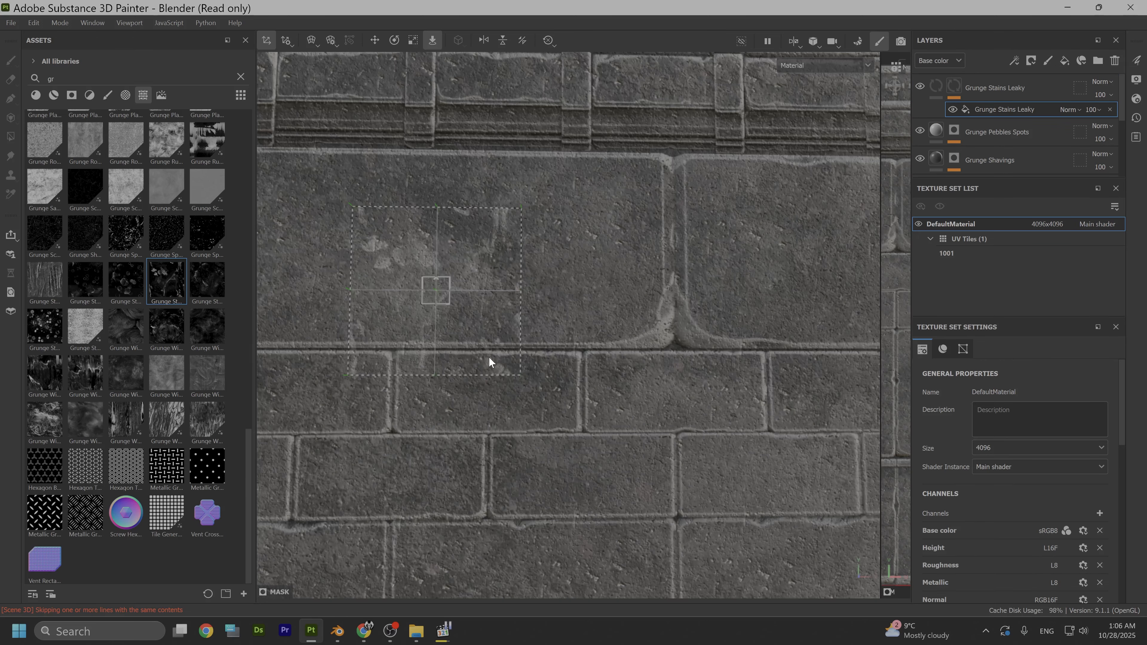
pyautogui.keyDown('alt'); pyautogui.moveTo(488, 356); pyautogui.dragTo(619, 406, button='middle'); pyautogui.keyUp('alt')
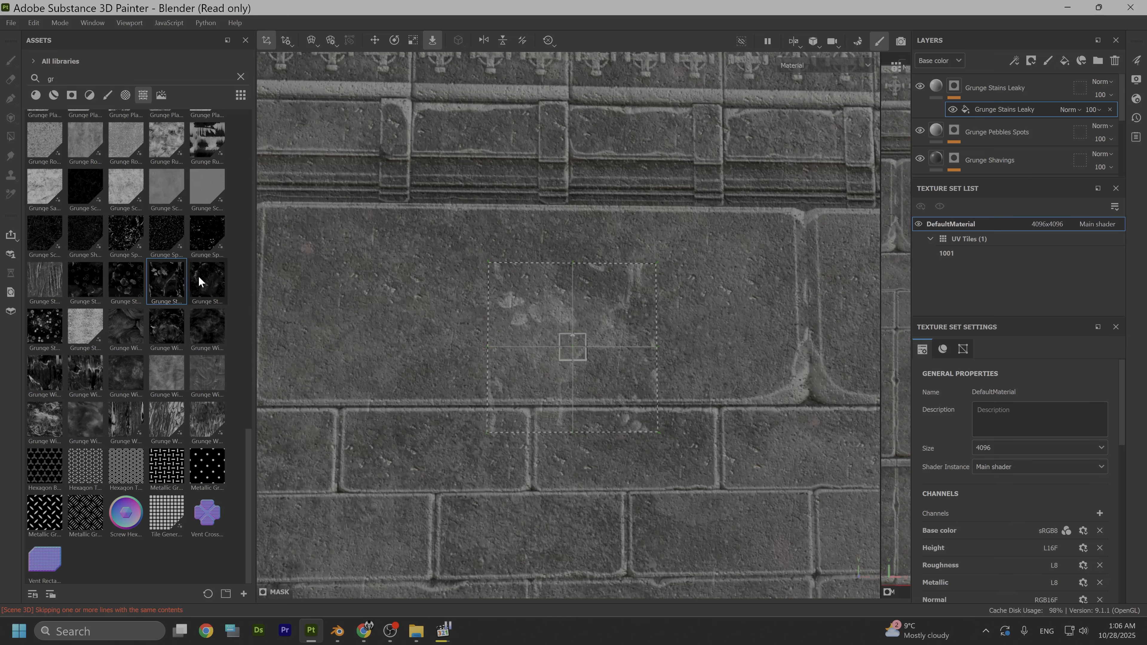
# - Switch the Grunge Stains Leaky mask fill to Tri-planar projection so it covers the whole trim sheet
pyautogui.moveTo(201, 278)
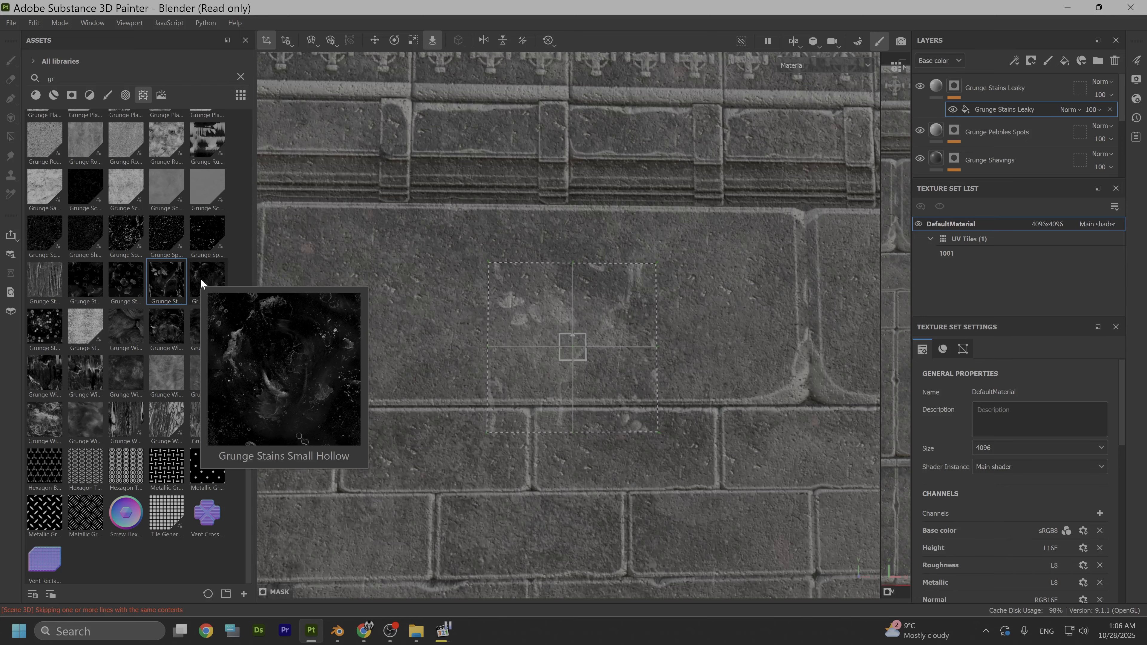
pyautogui.scroll(-4, 589, 455)
pyautogui.keyDown('alt'); pyautogui.moveTo(674, 438); pyautogui.dragTo(578, 405, button='middle'); pyautogui.keyUp('alt')
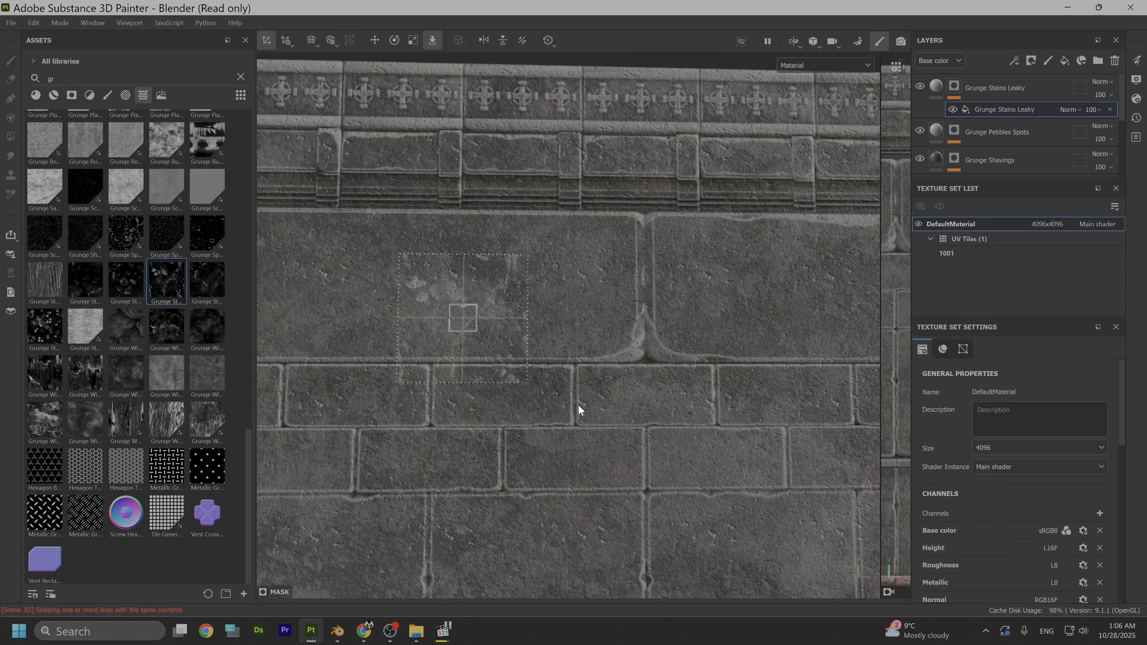
pyautogui.rightClick(583, 330)
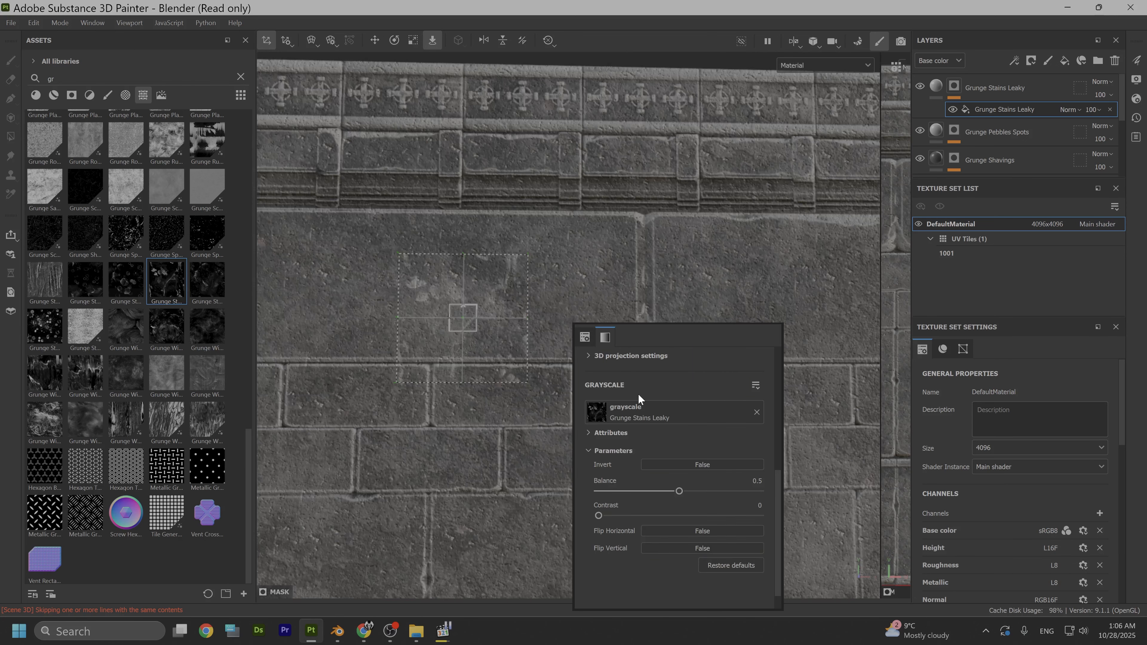
pyautogui.scroll(-2, 647, 387)
pyautogui.click(673, 382)
pyautogui.click(664, 420)
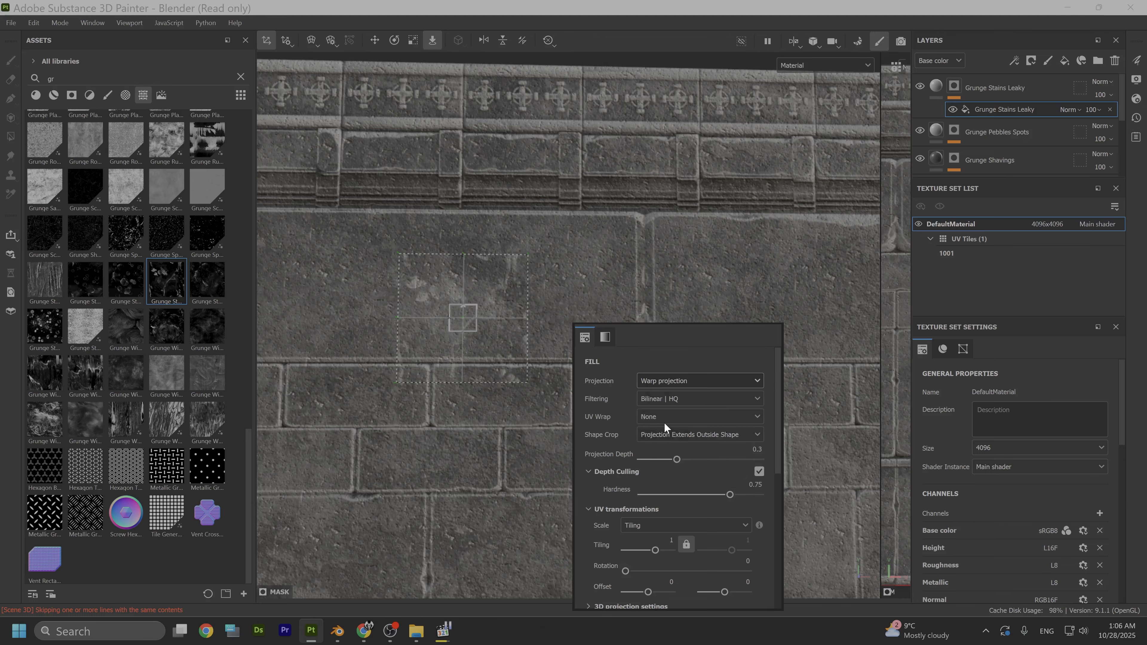
pyautogui.scroll(-3, 496, 360)
pyautogui.keyDown('alt'); pyautogui.moveTo(492, 398); pyautogui.dragTo(489, 314, button='middle'); pyautogui.keyUp('alt')
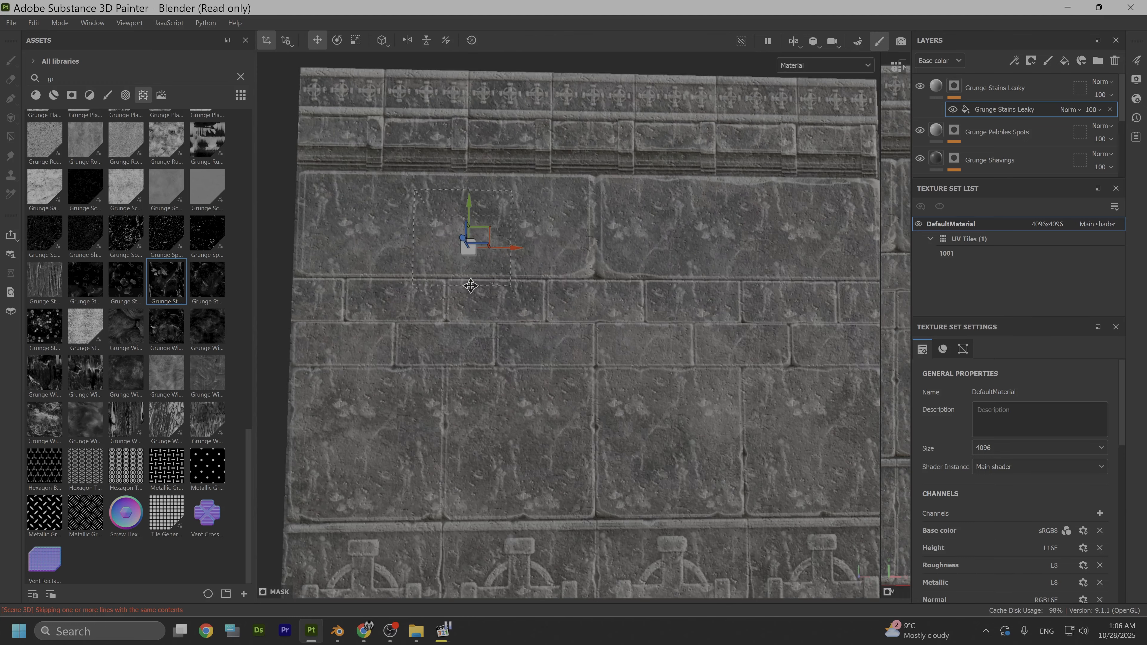
pyautogui.scroll(-2, 506, 322)
pyautogui.keyDown('alt'); pyautogui.moveTo(575, 415); pyautogui.dragTo(558, 361, button='middle'); pyautogui.keyUp('alt')
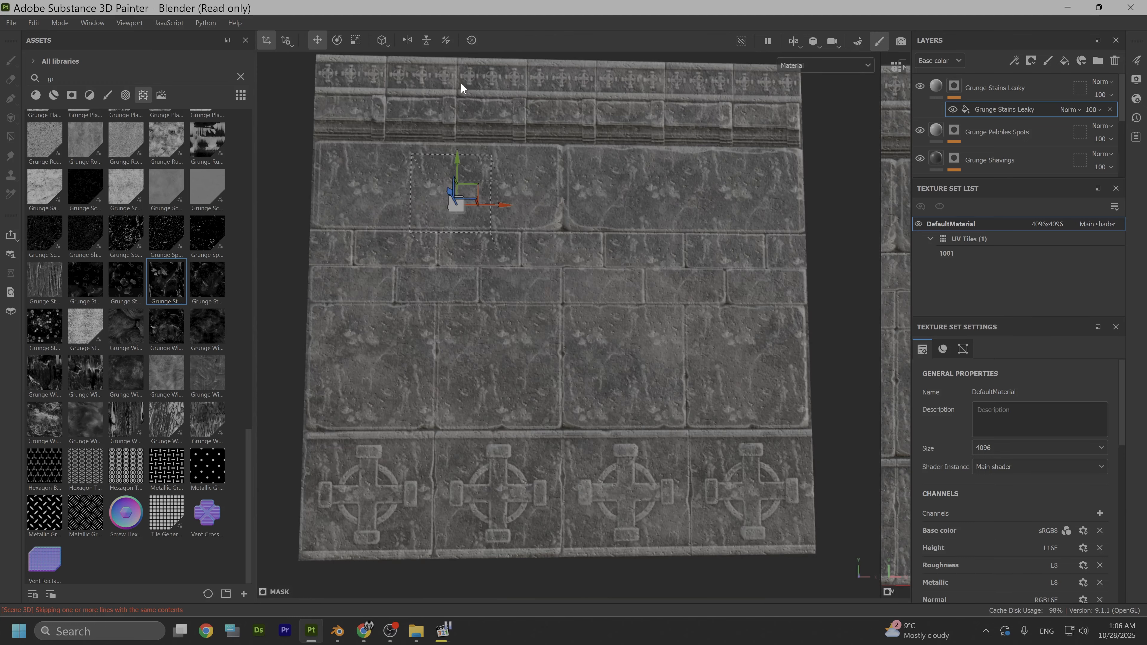
# - Scale up the Grunge Stains Leaky mask projection so the stains become much larger on the stone blocks
pyautogui.click(356, 40)
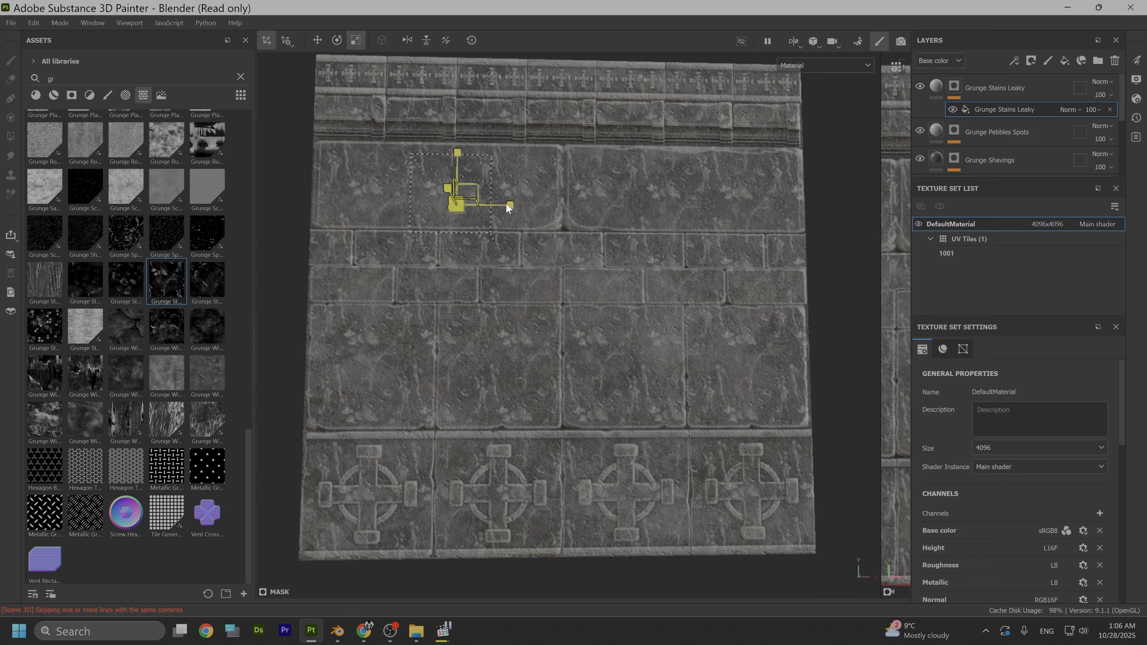
pyautogui.moveTo(463, 199); pyautogui.dragTo(1145, 181)
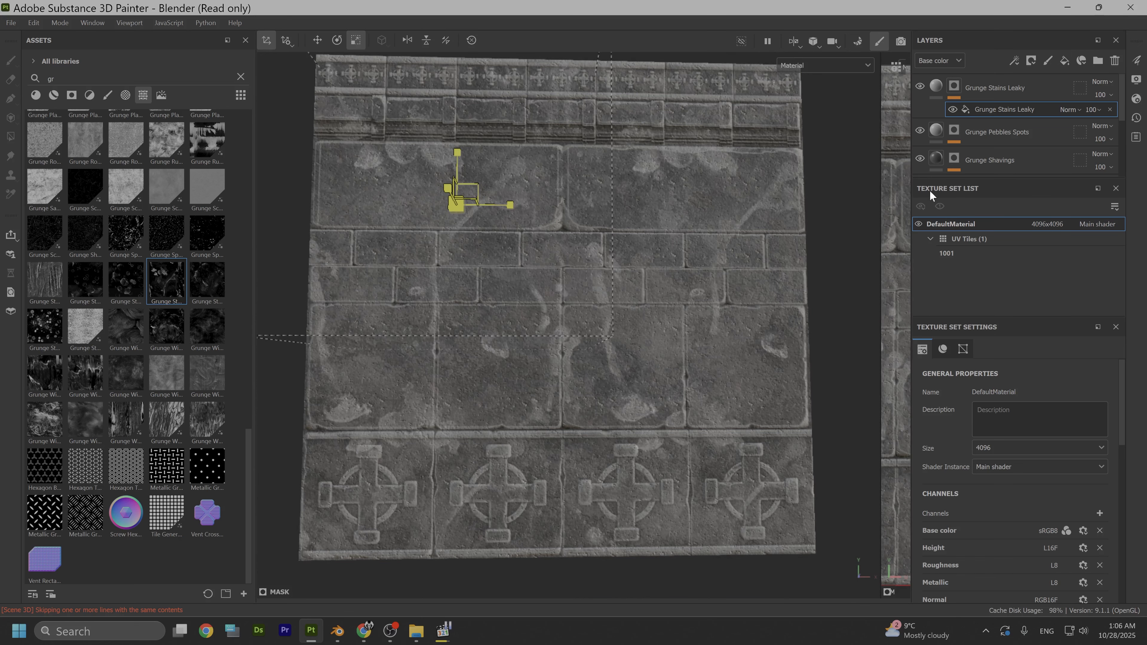
pyautogui.scroll(-3, 573, 304)
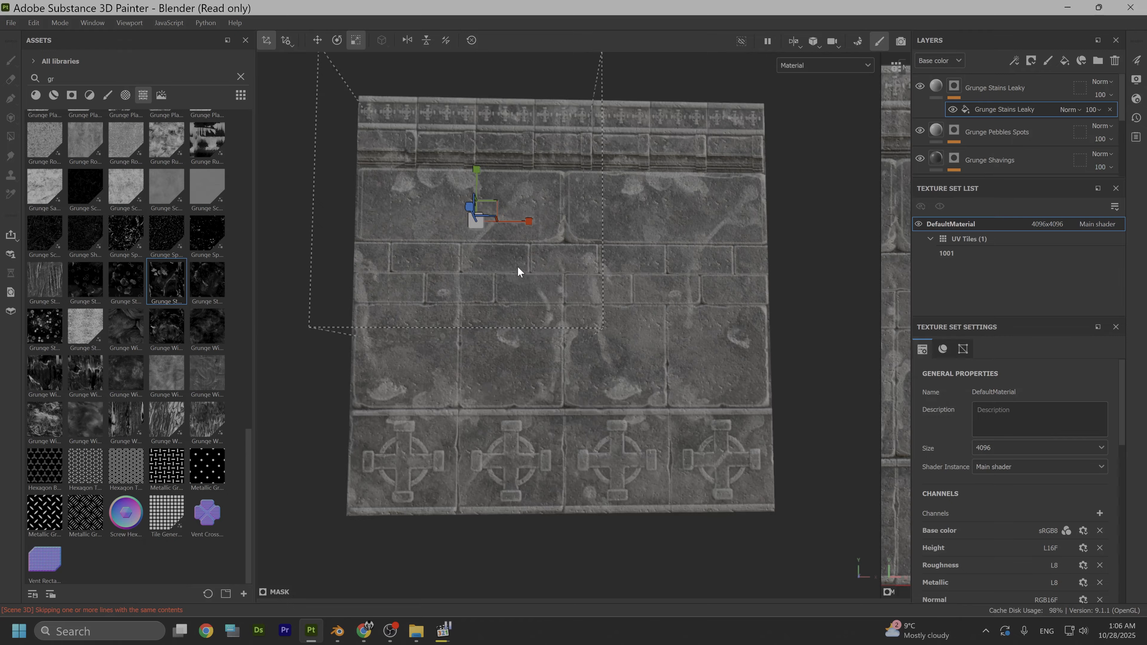
# - Rotate the Grunge Stains Leaky projection to a diagonal angle and move it toward the upper middle of the trim sheet
pyautogui.click(334, 41)
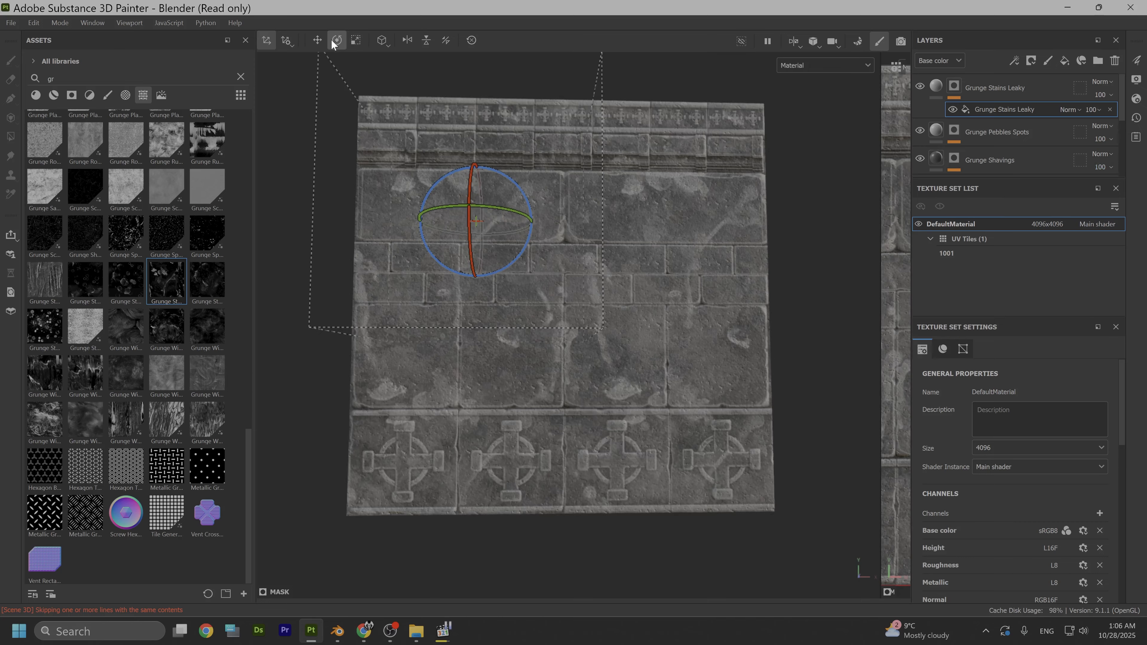
pyautogui.moveTo(455, 270); pyautogui.dragTo(400, 266)
pyautogui.click(317, 39)
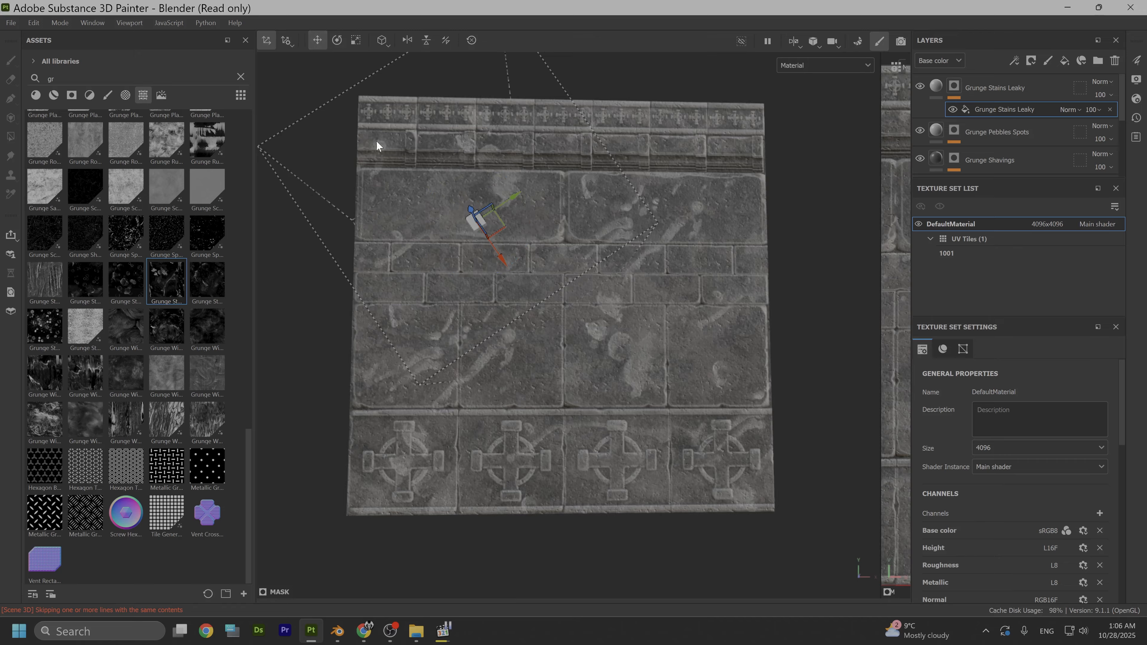
pyautogui.moveTo(516, 212); pyautogui.dragTo(591, 166)
# - Lower the Grunge Stains Leaky fill layer's height to -0.3408 and check the sunken stains up close
pyautogui.rightClick(714, 333)
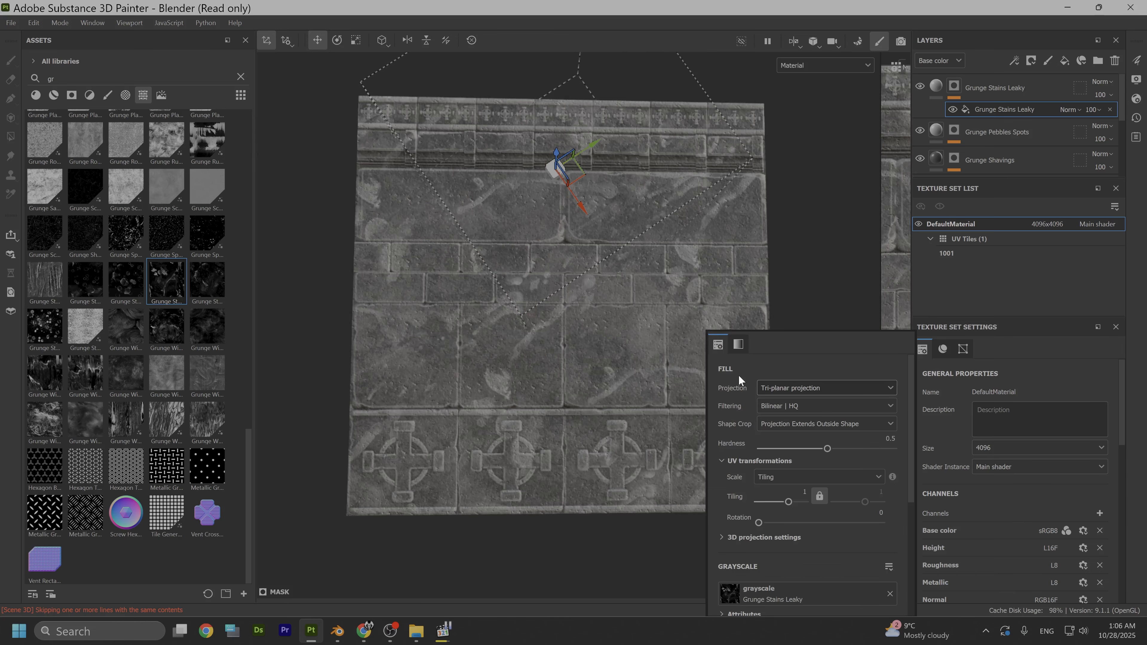
pyautogui.click(935, 88)
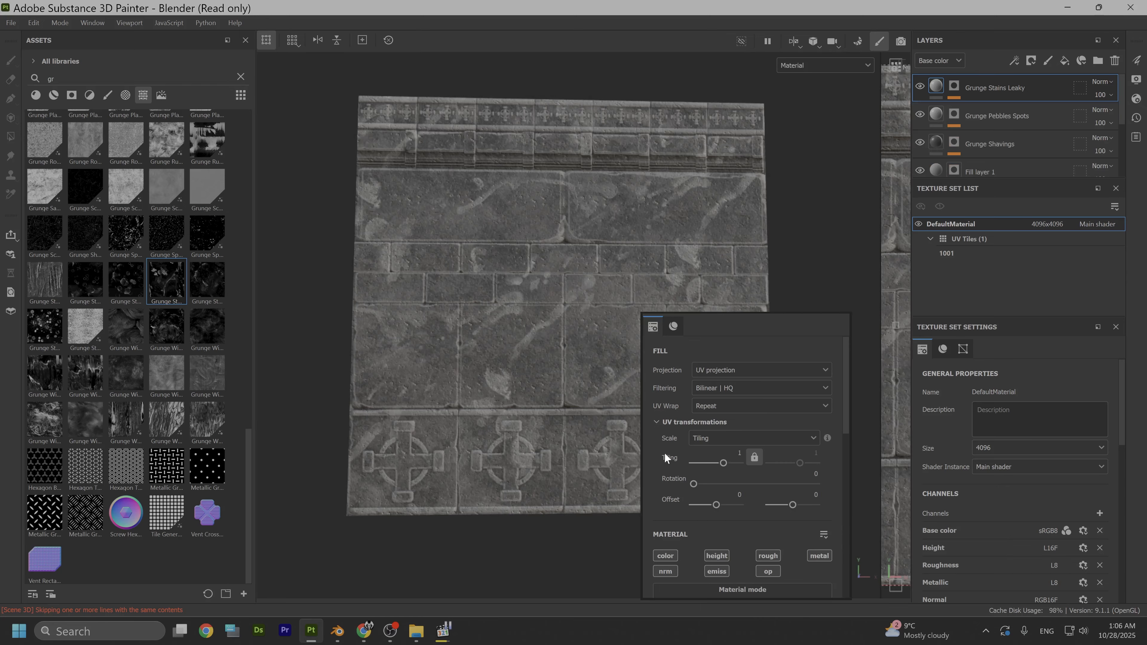
pyautogui.scroll(-3, 715, 509)
pyautogui.scroll(-2, 718, 515)
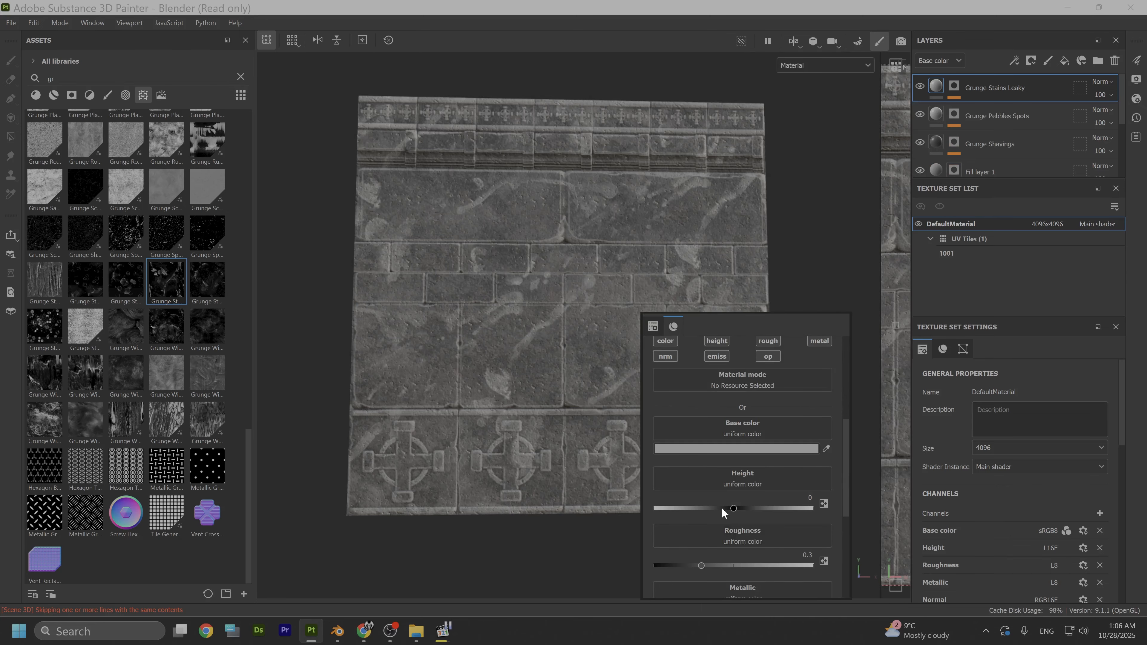
pyautogui.moveTo(733, 509); pyautogui.dragTo(706, 508)
pyautogui.scroll(5, 592, 460)
pyautogui.keyDown('alt'); pyautogui.moveTo(445, 340); pyautogui.dragTo(495, 426, button='middle'); pyautogui.keyUp('alt')
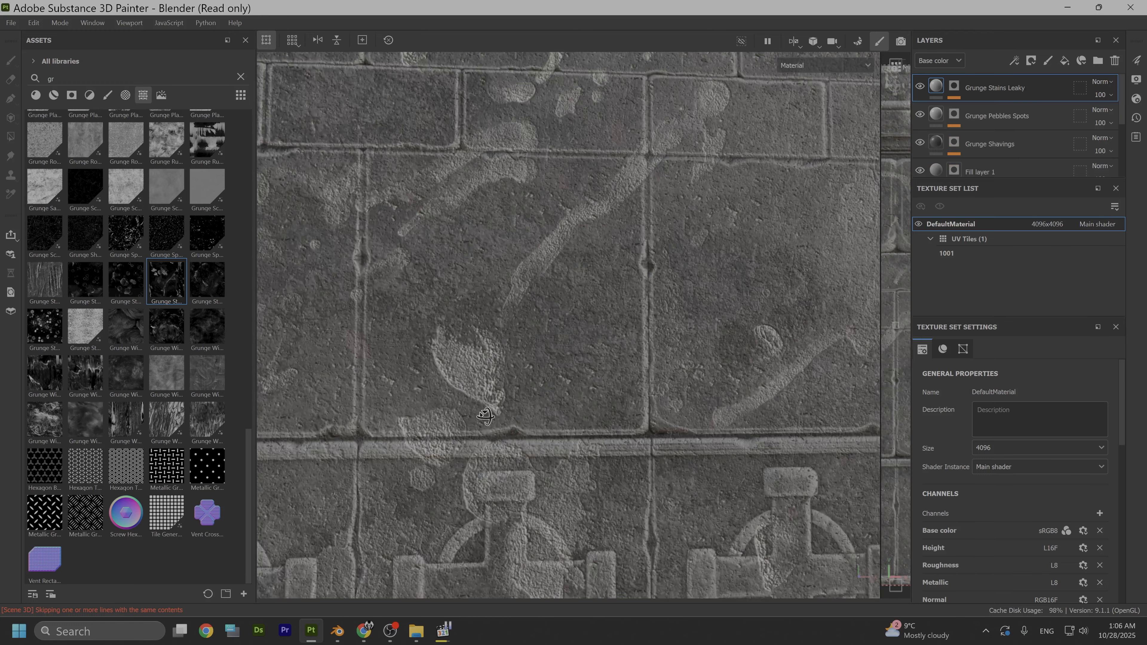
pyautogui.keyDown('alt'); pyautogui.moveTo(495, 425); pyautogui.dragTo(584, 382); pyautogui.keyUp('alt')
pyautogui.scroll(-5, 572, 428)
pyautogui.scroll(5, 519, 438)
# - Darken the Grunge Stains Leaky layer's base color to a darker gray
pyautogui.rightClick(591, 375)
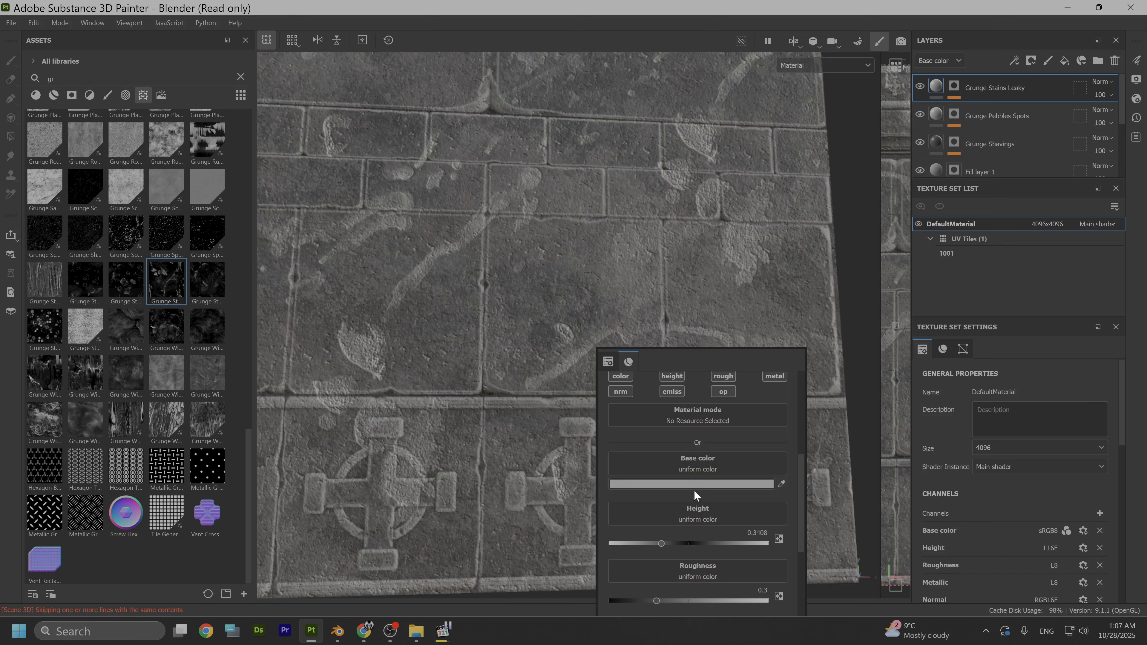
pyautogui.click(684, 485)
pyautogui.click(706, 359)
pyautogui.moveTo(706, 360)
pyautogui.mouseDown()
pyautogui.moveTo(695, 338)
pyautogui.moveTo(684, 359)
pyautogui.mouseUp()
pyautogui.click(462, 283)
# - Examine the darkened, recessed stains on the stone blocks from several angles and distances
pyautogui.scroll(-3, 472, 309)
pyautogui.keyDown('alt'); pyautogui.moveTo(495, 274); pyautogui.dragTo(575, 398, button='middle'); pyautogui.keyUp('alt')
pyautogui.keyDown('alt'); pyautogui.moveTo(575, 399); pyautogui.dragTo(760, 394); pyautogui.keyUp('alt')
pyautogui.scroll(4, 533, 446)
pyautogui.keyDown('alt'); pyautogui.moveTo(567, 439); pyautogui.dragTo(617, 345, button='middle'); pyautogui.keyUp('alt')
pyautogui.keyDown('alt'); pyautogui.moveTo(535, 404); pyautogui.dragTo(469, 438); pyautogui.keyUp('alt')
pyautogui.scroll(-3, 468, 438)
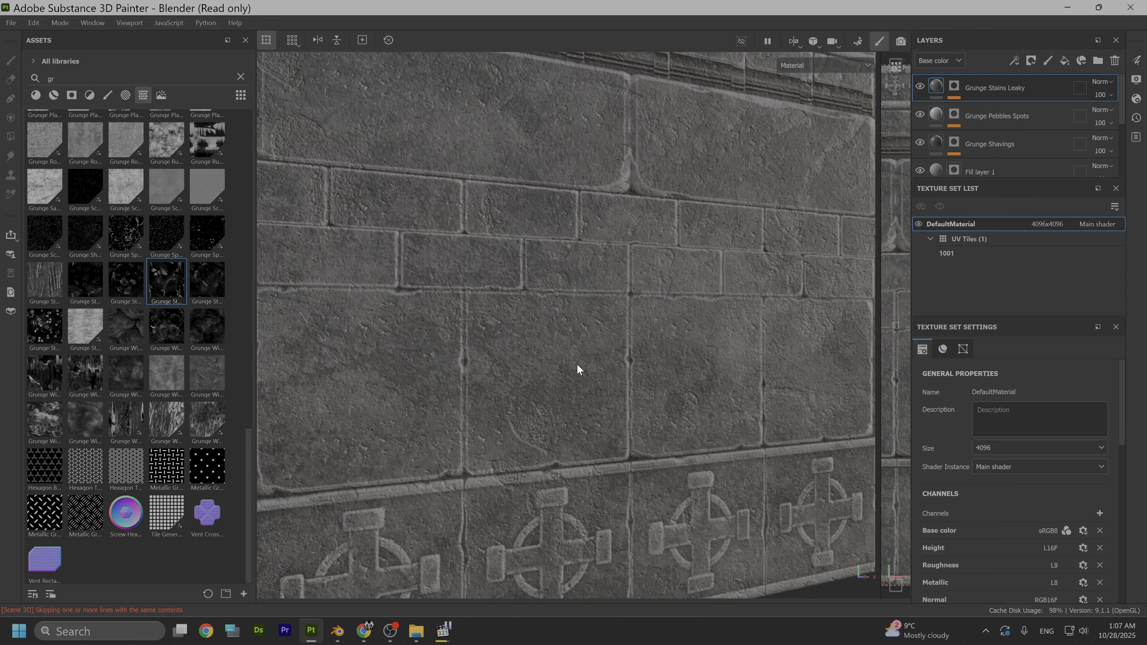
pyautogui.scroll(-3, 577, 369)
pyautogui.keyDown('alt'); pyautogui.moveTo(571, 366); pyautogui.dragTo(540, 328); pyautogui.keyUp('alt')
pyautogui.scroll(4, 587, 406)
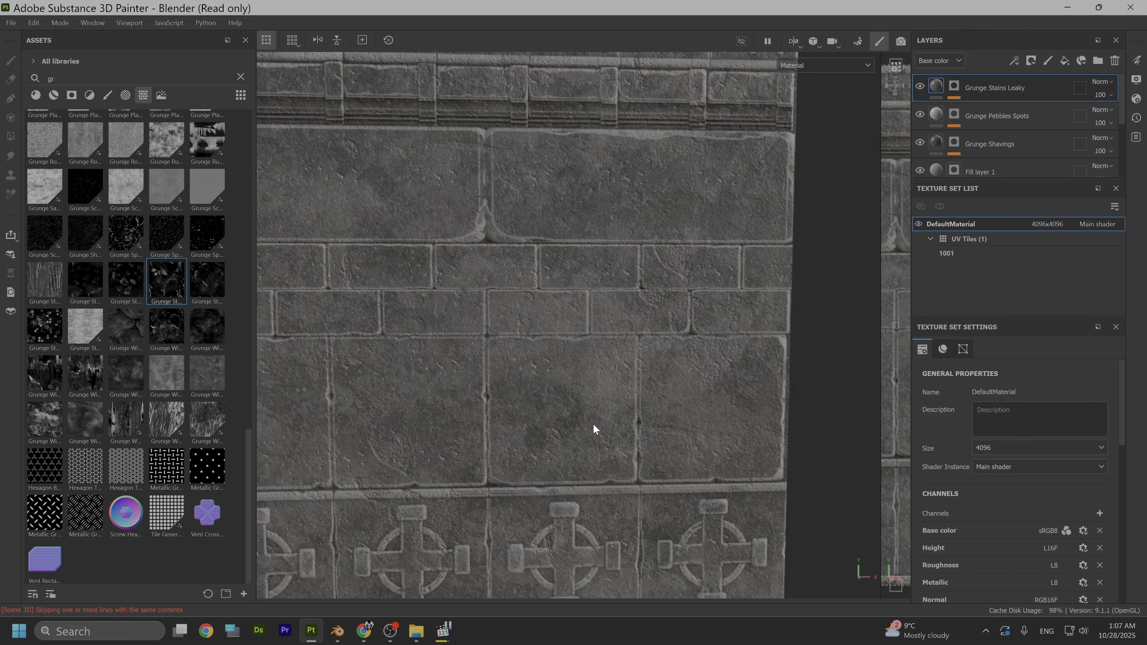
pyautogui.keyDown('alt'); pyautogui.moveTo(594, 430); pyautogui.dragTo(682, 316); pyautogui.keyUp('alt')
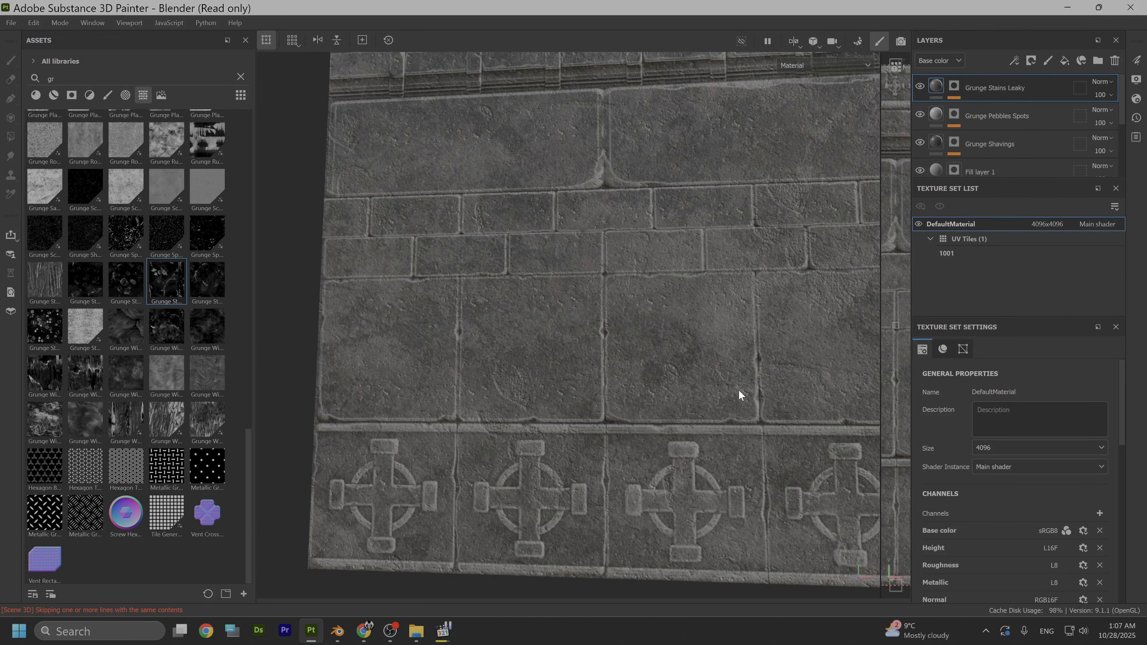
pyautogui.scroll(-3, 955, 163)
# - Change Terracotta Color 1 of the Clay Terracotta base layer to a dark, desaturated blue
pyautogui.click(938, 126)
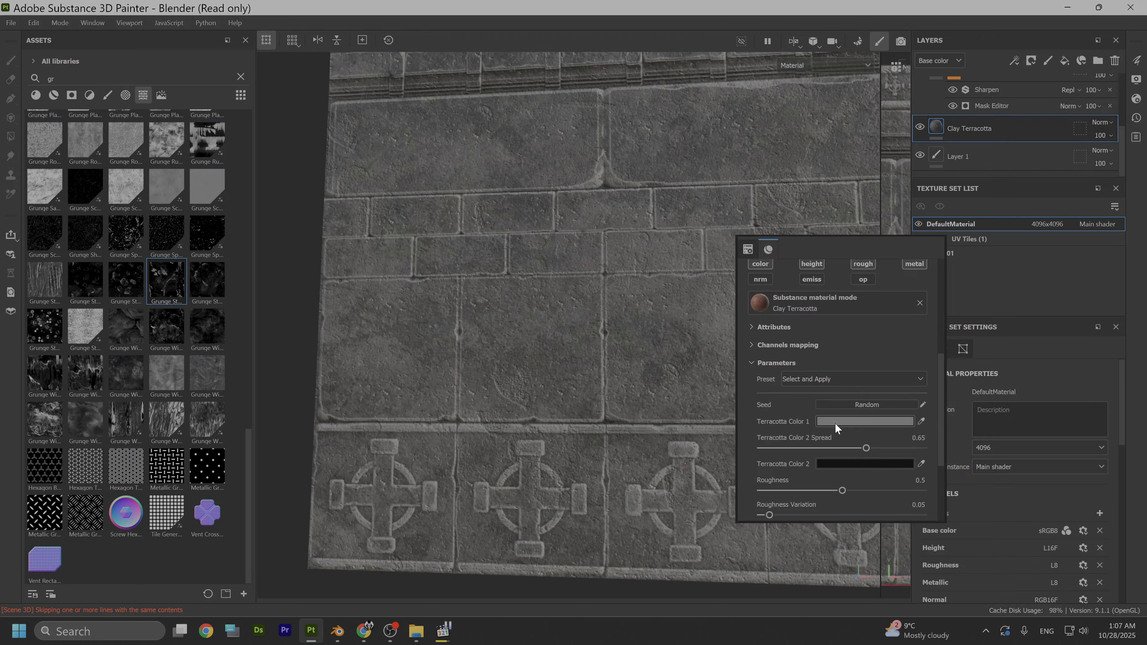
pyautogui.click(835, 421)
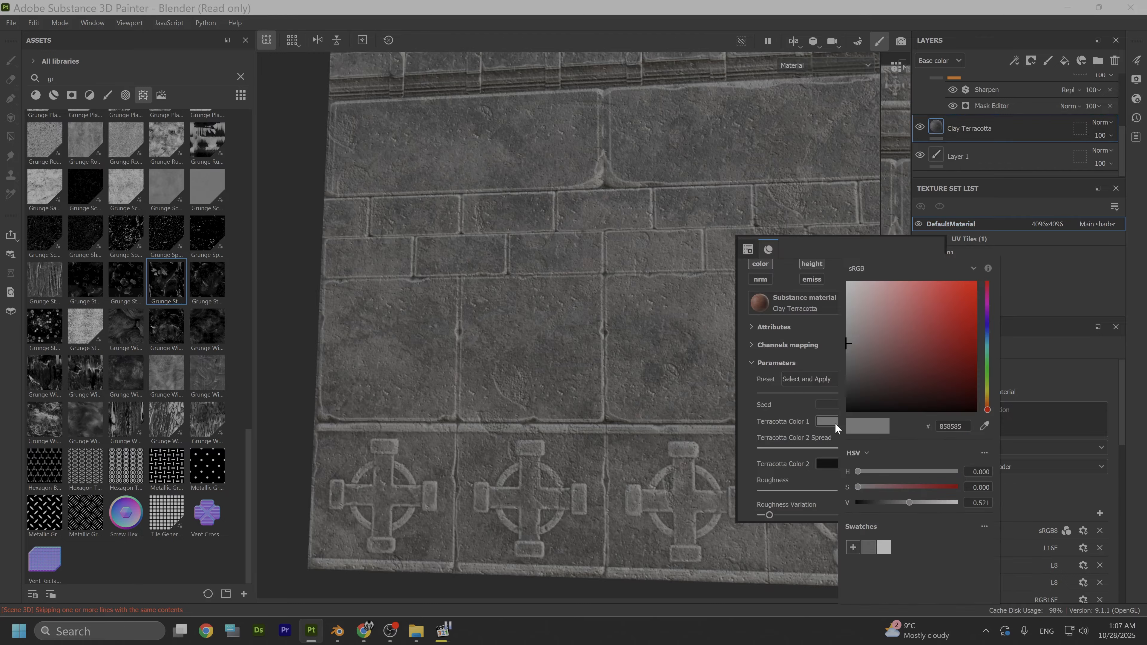
pyautogui.click(986, 341)
pyautogui.click(897, 362)
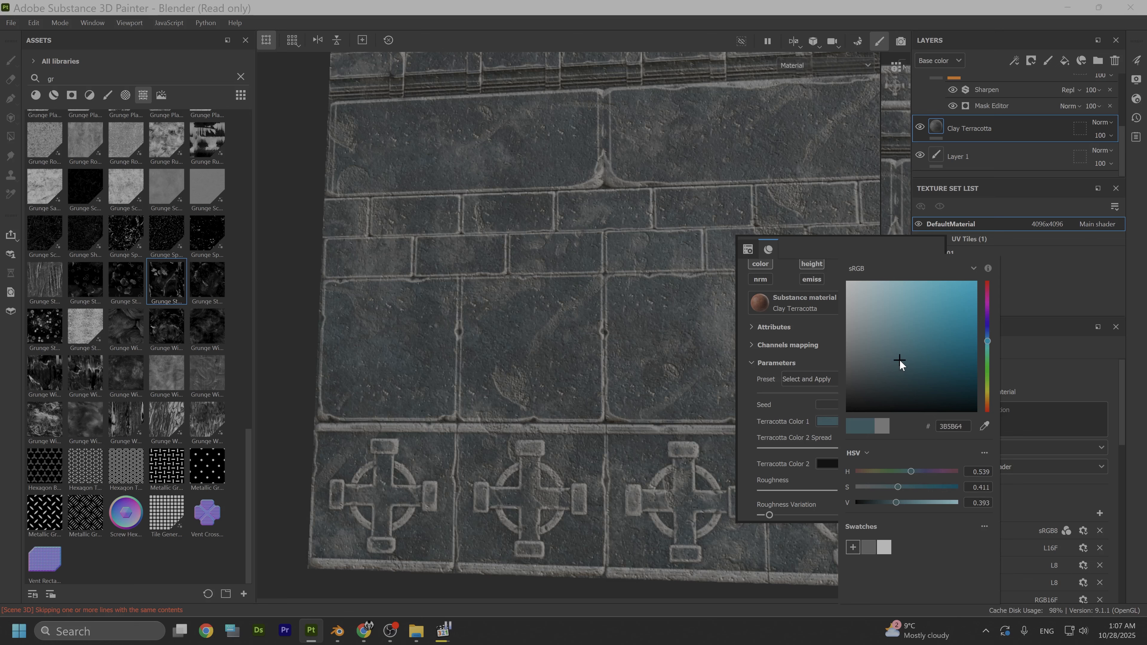
pyautogui.click(898, 362)
pyautogui.moveTo(896, 361); pyautogui.dragTo(889, 362)
# - Examine the blue-tinted stone across the whole trim sheet and up close from different angles
pyautogui.scroll(-4, 570, 338)
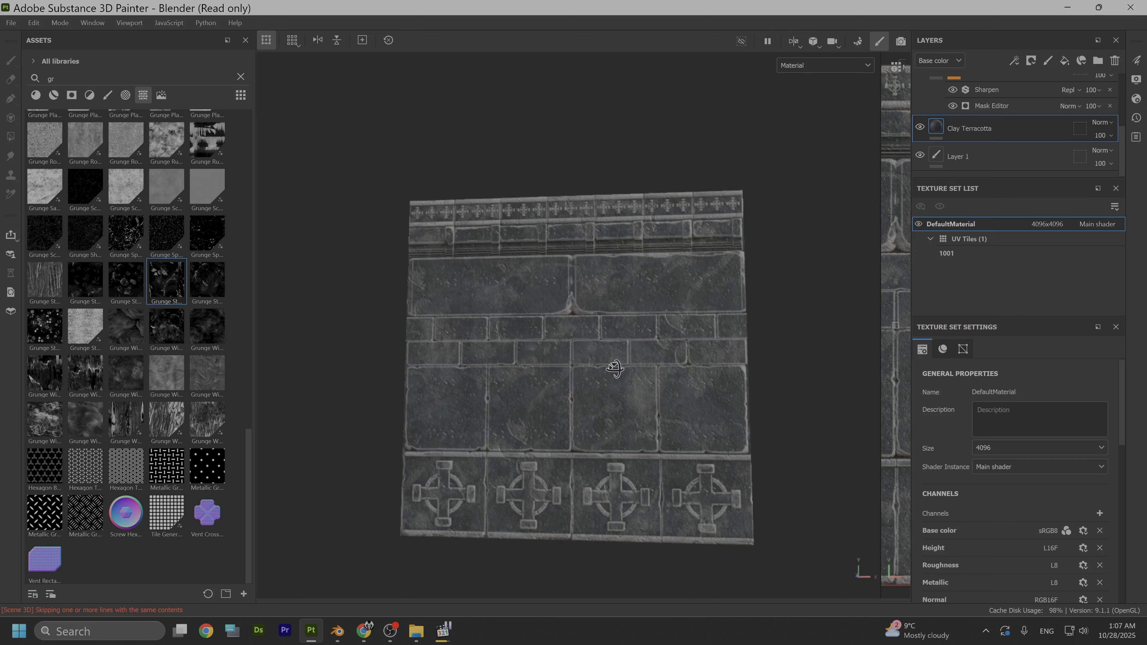
pyautogui.scroll(5, 627, 369)
pyautogui.keyDown('alt'); pyautogui.moveTo(560, 411); pyautogui.dragTo(673, 377, button='middle'); pyautogui.keyUp('alt')
pyautogui.keyDown('alt'); pyautogui.moveTo(513, 394); pyautogui.dragTo(494, 374); pyautogui.keyUp('alt')
pyautogui.scroll(-5, 620, 341)
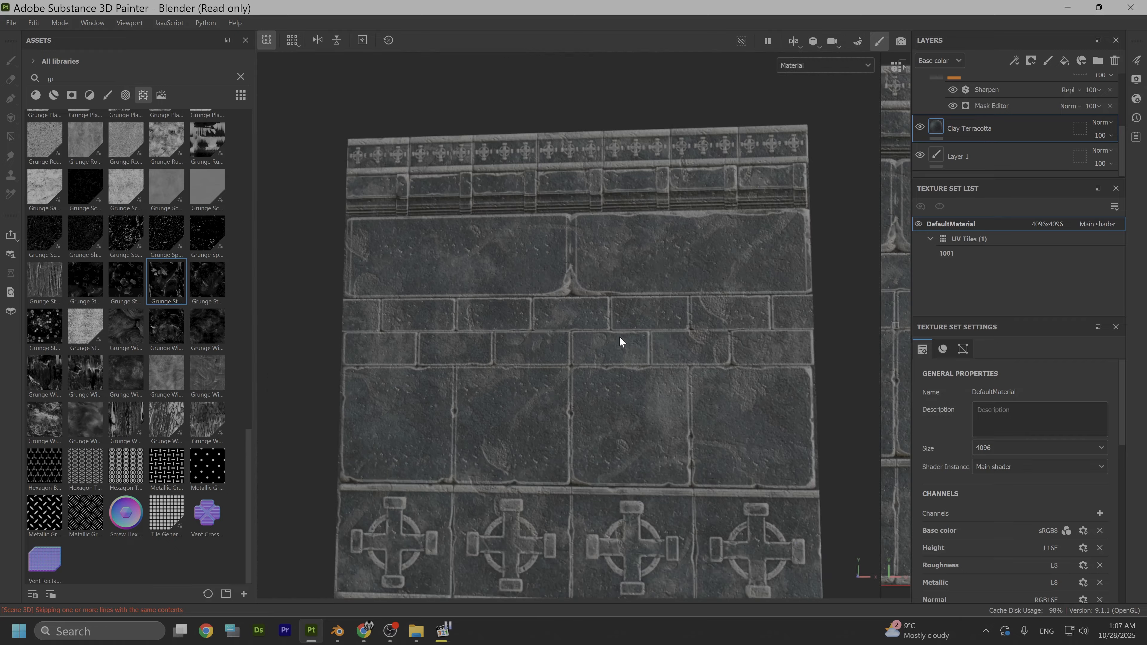
pyautogui.keyDown('alt'); pyautogui.moveTo(620, 341); pyautogui.dragTo(697, 349); pyautogui.keyUp('alt')
pyautogui.keyDown('alt'); pyautogui.moveTo(688, 267); pyautogui.dragTo(693, 344, button='middle'); pyautogui.keyUp('alt')
pyautogui.keyDown('alt'); pyautogui.moveTo(622, 334); pyautogui.dragTo(634, 330); pyautogui.keyUp('alt')
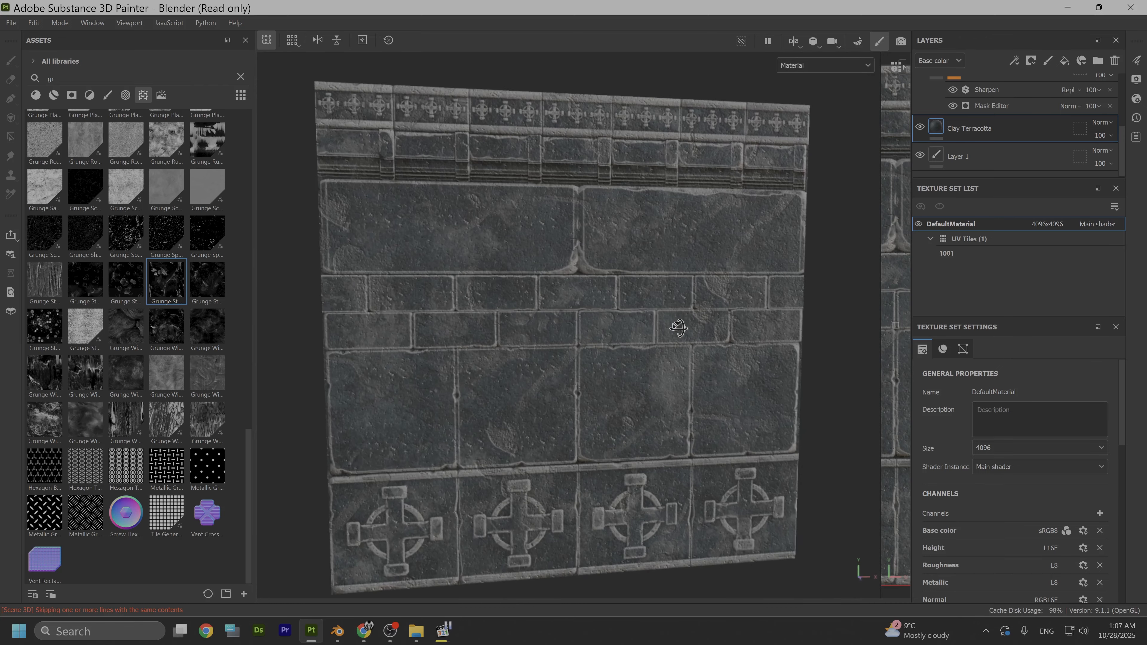
pyautogui.scroll(3, 645, 329)
pyautogui.scroll(-2, 635, 323)
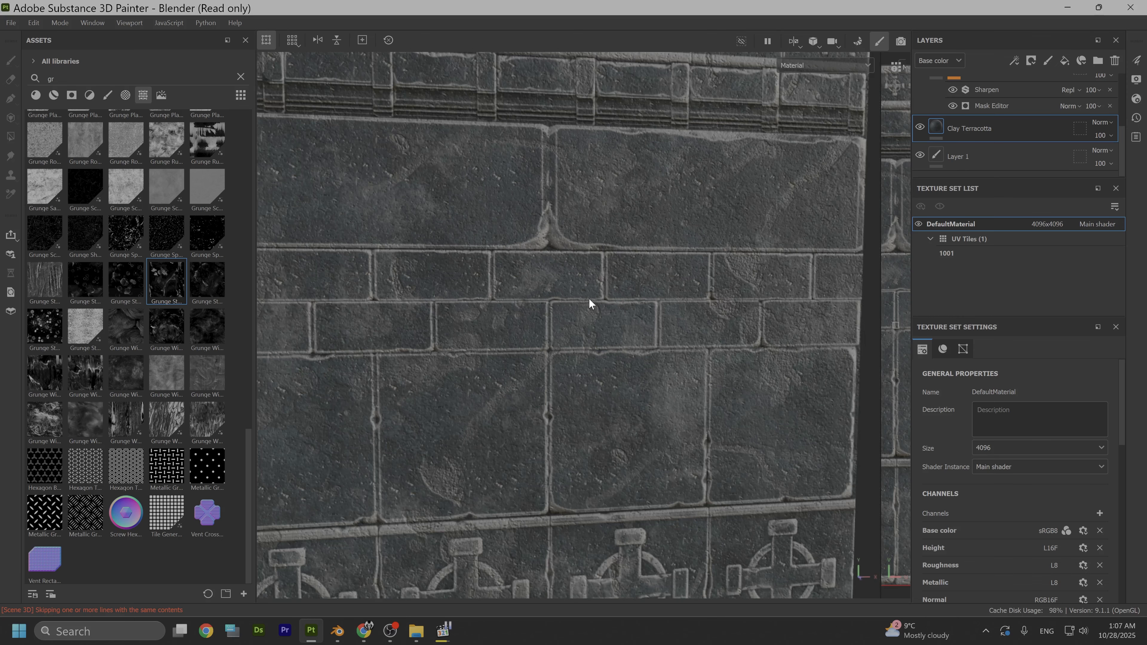
pyautogui.keyDown('alt'); pyautogui.moveTo(588, 300); pyautogui.dragTo(652, 368, button='middle'); pyautogui.keyUp('alt')
pyautogui.scroll(-2, 651, 368)
pyautogui.keyDown('alt'); pyautogui.moveTo(528, 299); pyautogui.dragTo(667, 312, button='middle'); pyautogui.keyUp('alt')
pyautogui.keyDown('alt'); pyautogui.moveTo(667, 315); pyautogui.dragTo(634, 344); pyautogui.keyUp('alt')
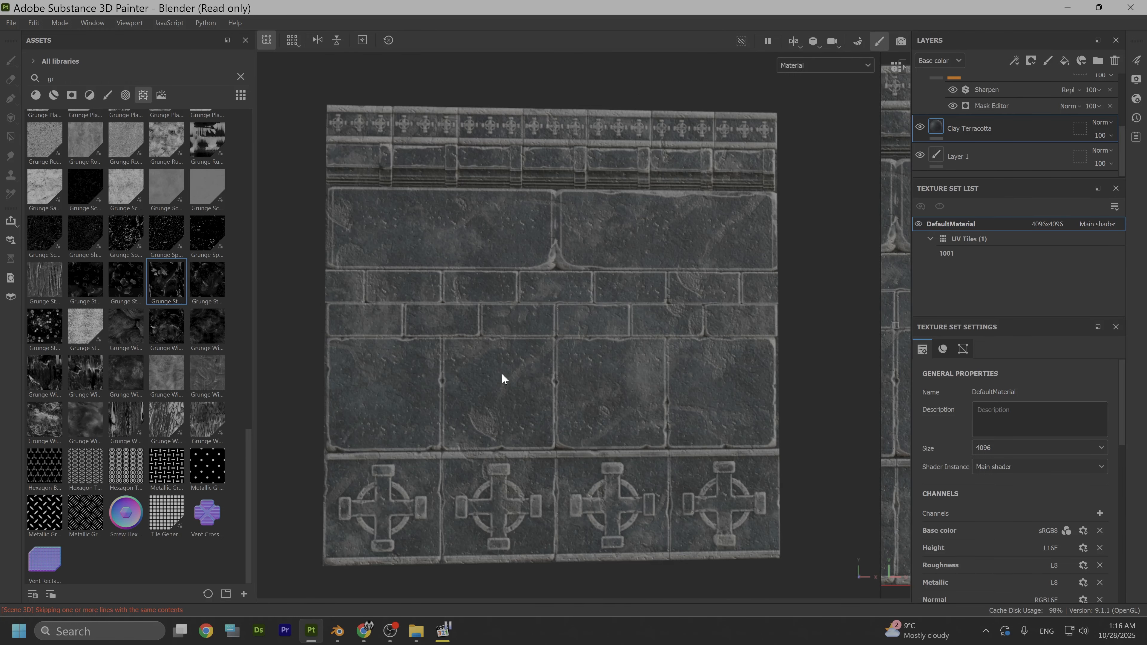
pyautogui.scroll(6, 505, 379)
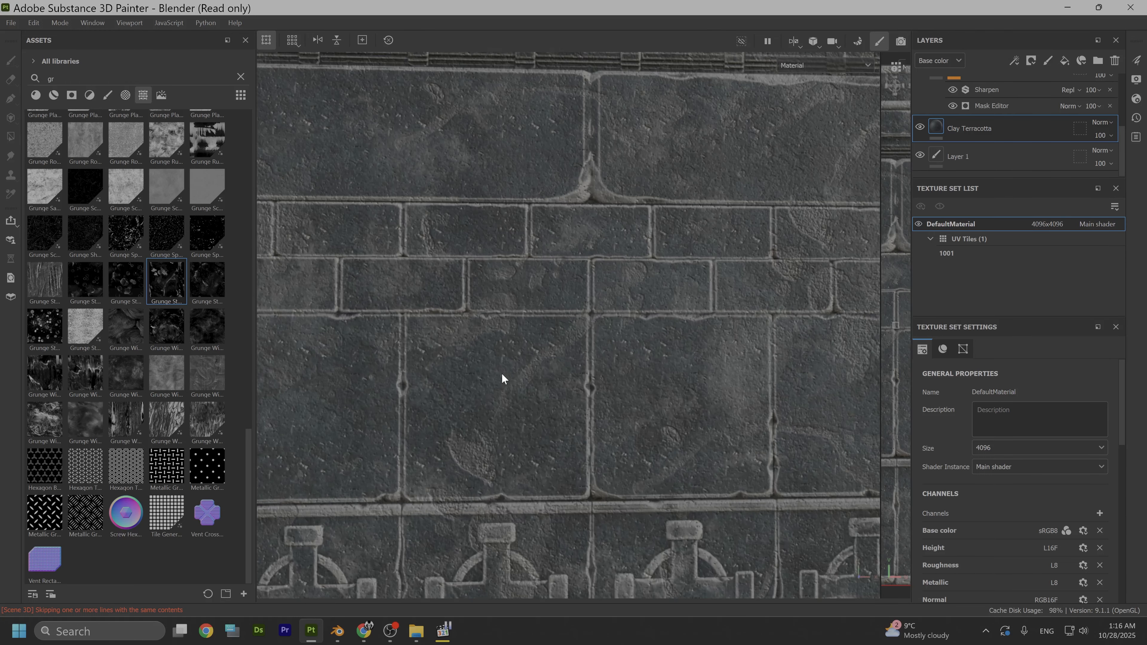
pyautogui.scroll(2, 550, 335)
pyautogui.scroll(-6, 588, 385)
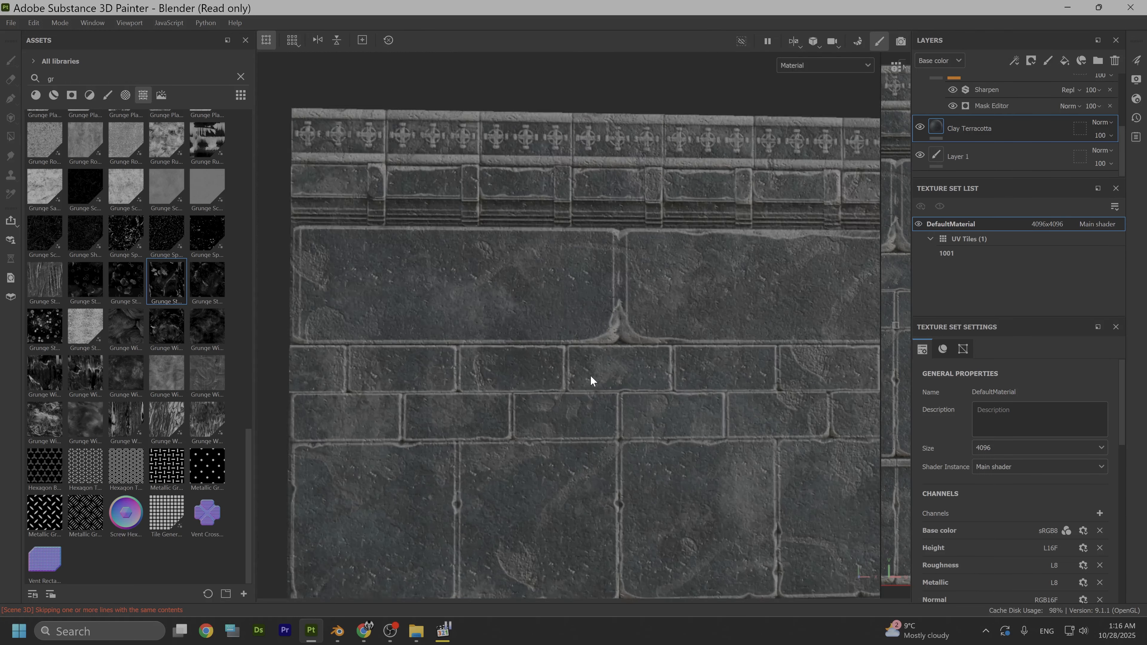
pyautogui.scroll(5, 971, 131)
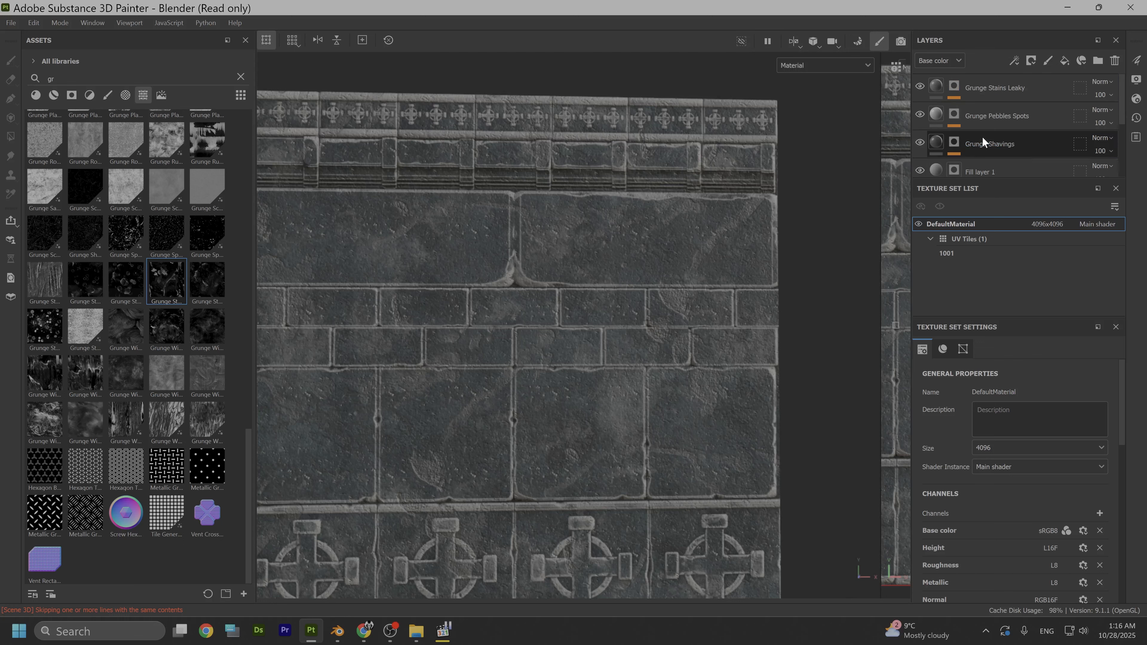
# - Toggle the visibility of the Grunge Pebbles Spots layer to compare its effect on the stone
pyautogui.click(919, 115)
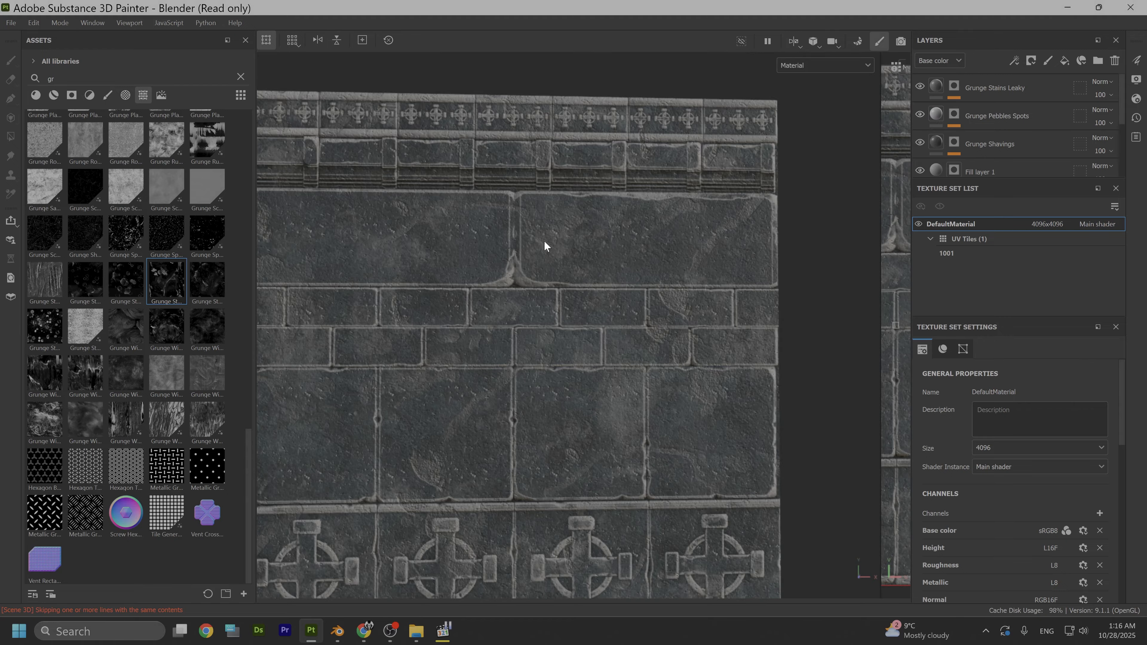
pyautogui.keyDown('alt'); pyautogui.moveTo(458, 327); pyautogui.dragTo(521, 306, button='middle'); pyautogui.keyUp('alt')
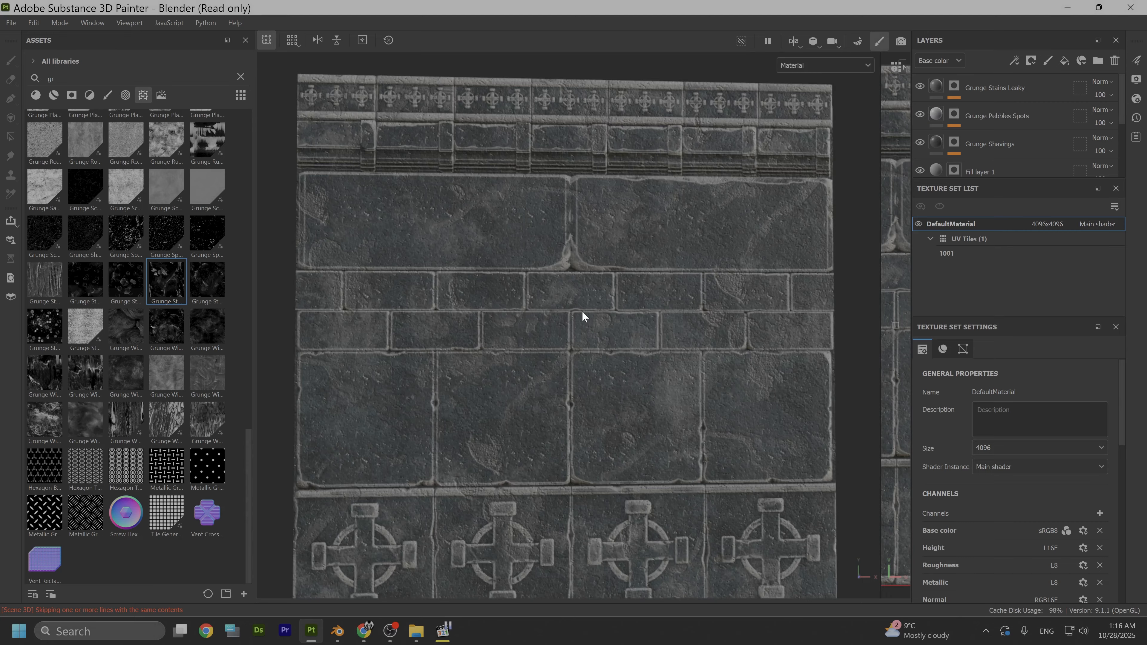
pyautogui.keyDown('alt'); pyautogui.moveTo(583, 314); pyautogui.dragTo(569, 296); pyautogui.keyUp('alt')
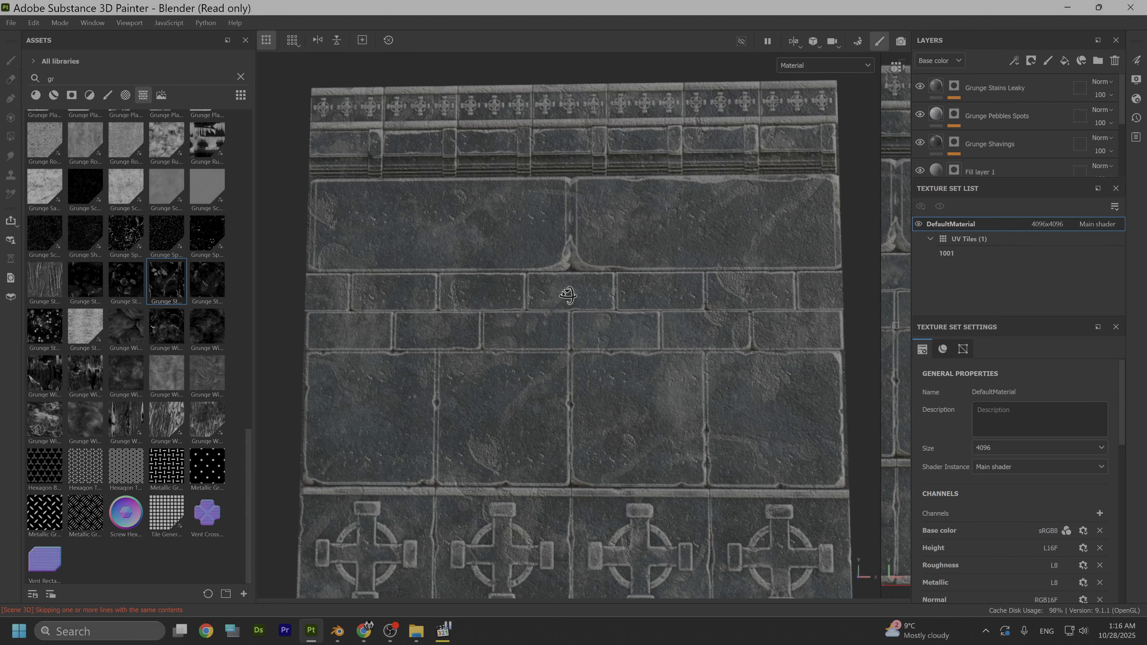
# - Rotate the Grunge Pebbles Spots mask projection to a slanted angle and scale it up to about twice its size
pyautogui.click(954, 114)
pyautogui.click(992, 142)
pyautogui.scroll(-1, 485, 301)
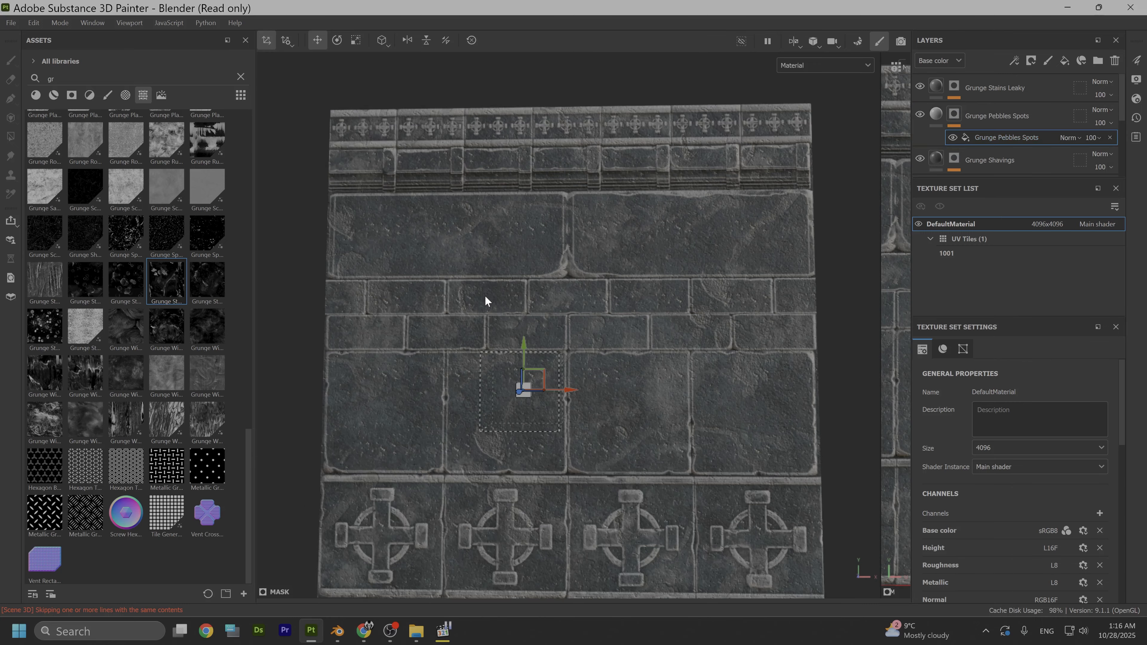
pyautogui.click(337, 40)
pyautogui.moveTo(573, 361); pyautogui.dragTo(581, 380)
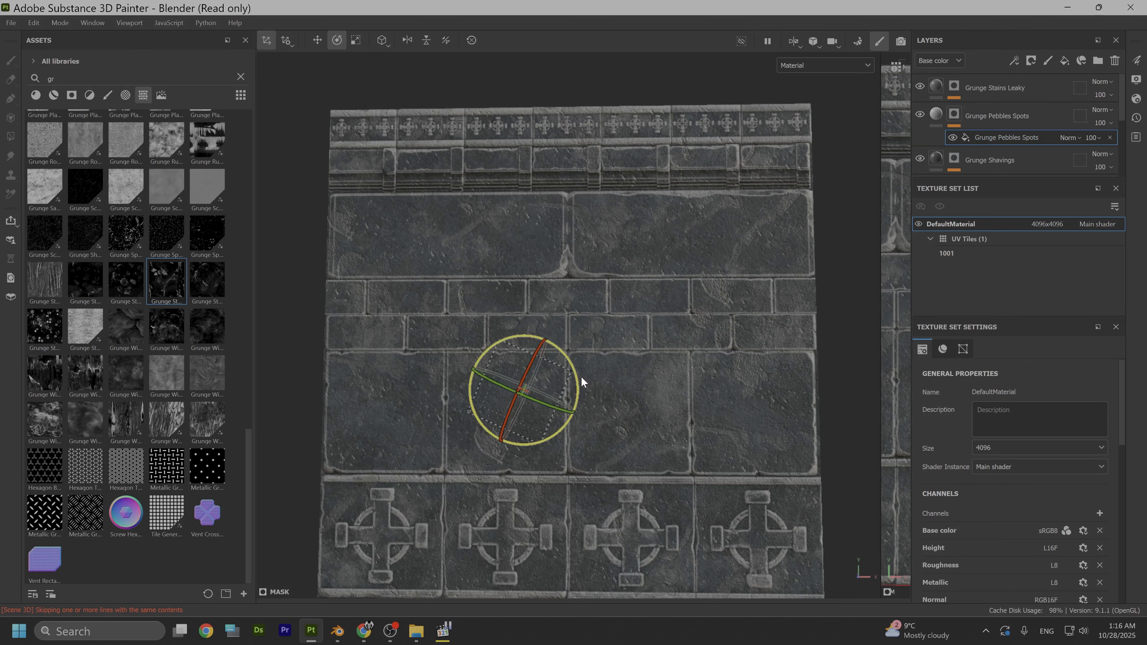
pyautogui.click(356, 40)
pyautogui.moveTo(532, 390); pyautogui.dragTo(718, 340)
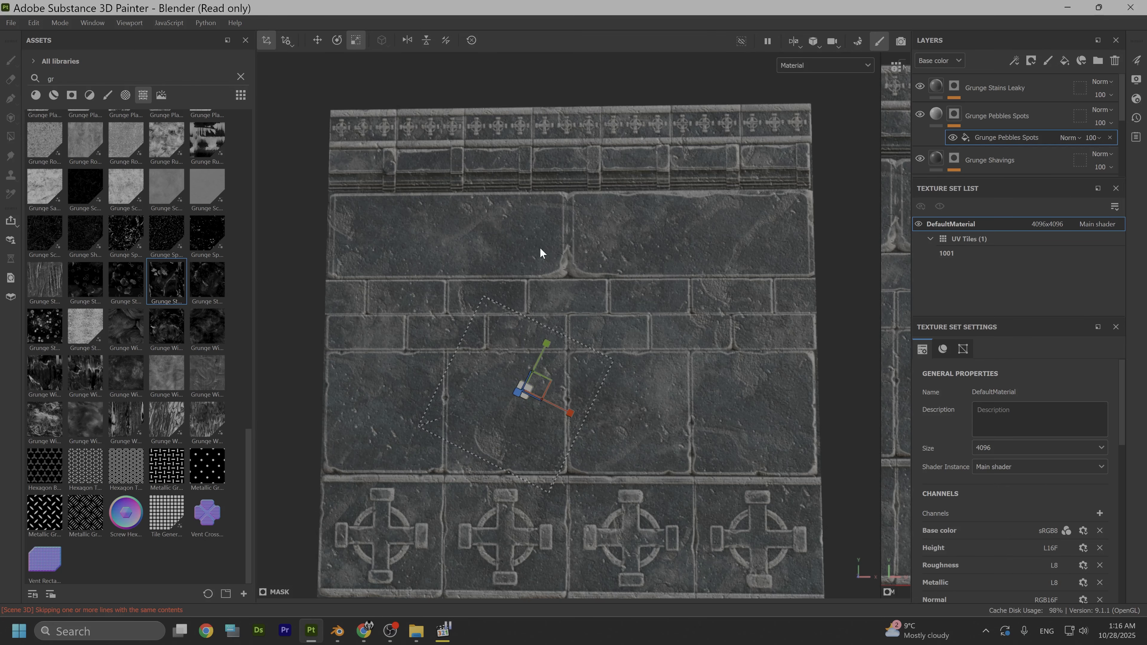
# - Examine the enlarged, slanted pebble pitting across the trim sheet
pyautogui.keyDown('alt'); pyautogui.moveTo(540, 248); pyautogui.dragTo(551, 283); pyautogui.keyUp('alt')
pyautogui.scroll(-3, 583, 298)
pyautogui.keyDown('alt'); pyautogui.moveTo(610, 312); pyautogui.dragTo(554, 366, button='middle'); pyautogui.keyUp('alt')
pyautogui.moveTo(554, 366)
pyautogui.keyDown('alt'); pyautogui.mouseDown()
pyautogui.moveTo(541, 347)
pyautogui.moveTo(540, 368)
pyautogui.mouseUp(); pyautogui.keyUp('alt')
pyautogui.scroll(4, 540, 369)
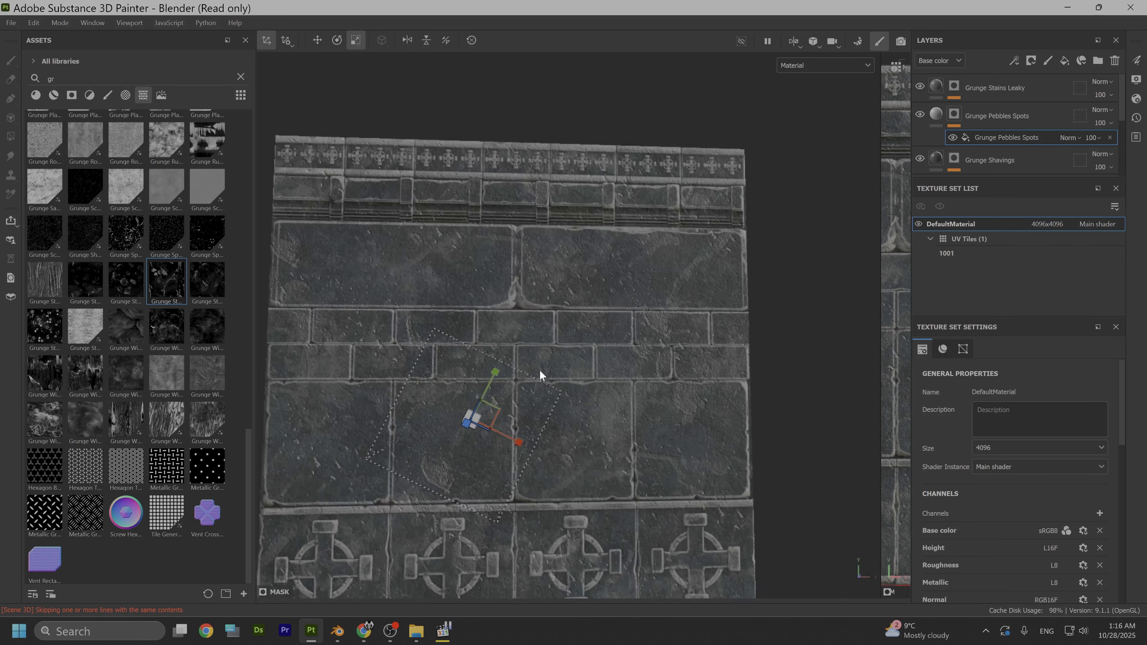
pyautogui.keyDown('alt'); pyautogui.moveTo(556, 400); pyautogui.dragTo(648, 367, button='middle'); pyautogui.keyUp('alt')
pyautogui.keyDown('alt'); pyautogui.moveTo(647, 366); pyautogui.dragTo(660, 372); pyautogui.keyUp('alt')
pyautogui.scroll(-3, 659, 370)
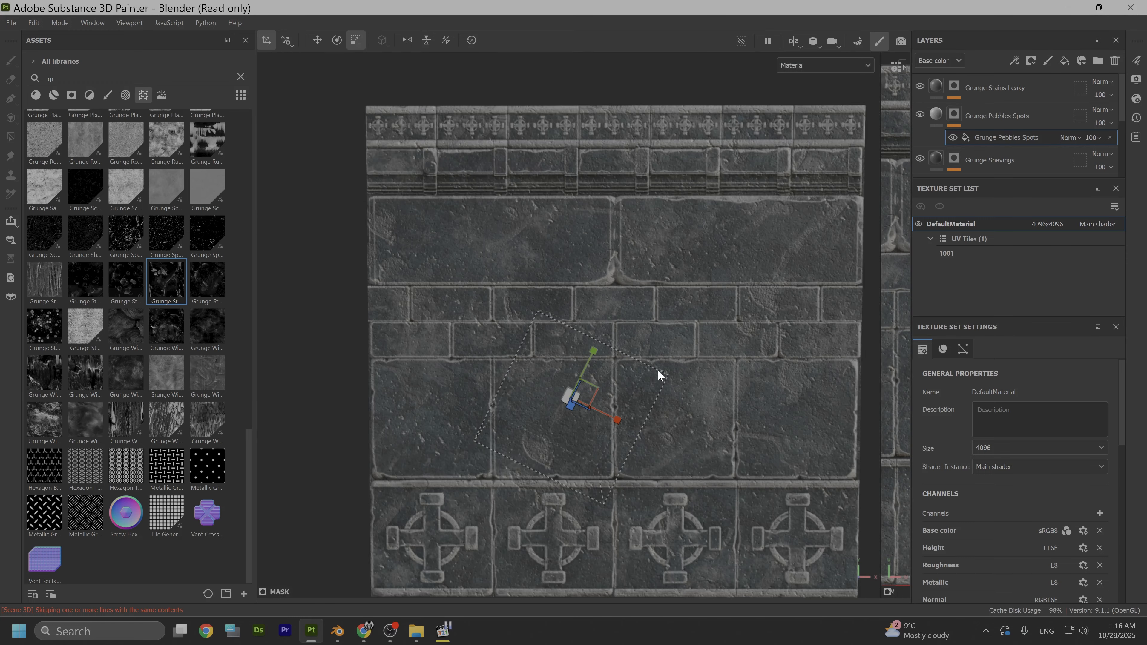
pyautogui.keyDown('alt'); pyautogui.moveTo(658, 371); pyautogui.dragTo(627, 329, button='middle'); pyautogui.keyUp('alt')
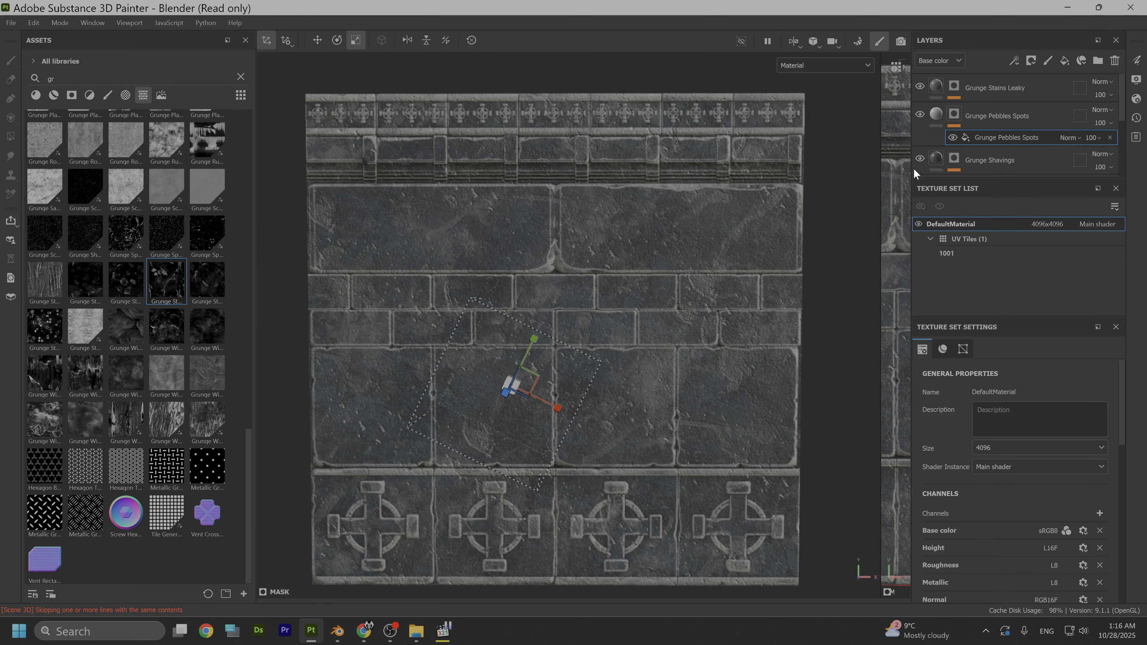
# - Darken the Grunge Pebbles Spots layer's base color to a darker shade
pyautogui.click(934, 115)
pyautogui.scroll(2, 691, 408)
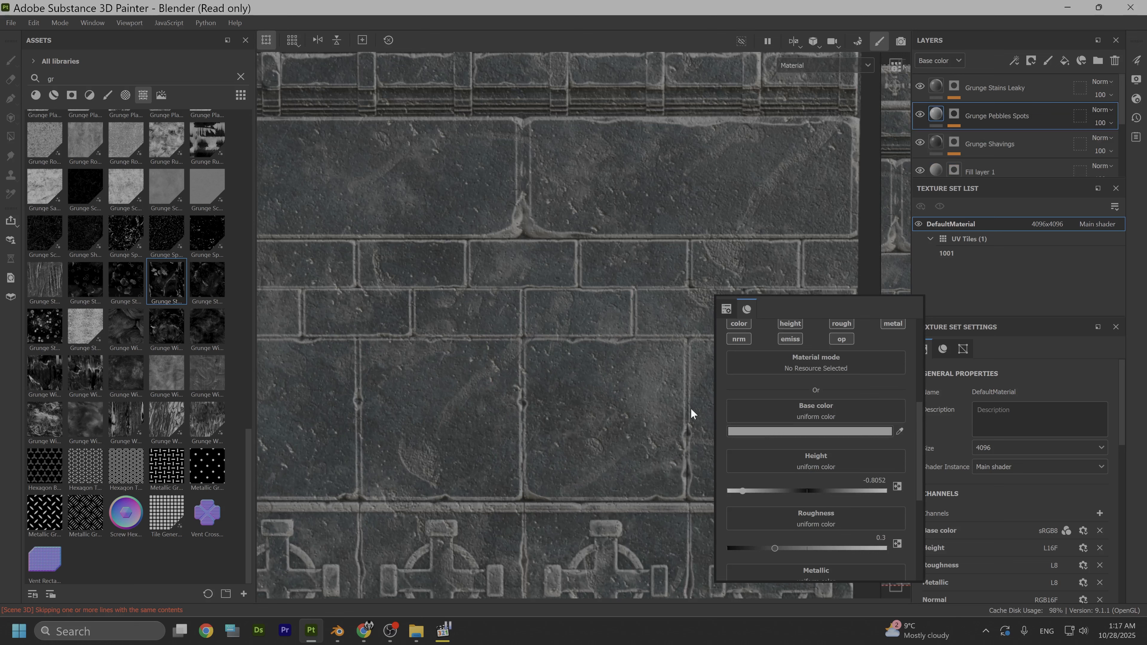
pyautogui.click(763, 433)
pyautogui.moveTo(771, 414); pyautogui.dragTo(743, 341)
pyautogui.scroll(-3, 574, 328)
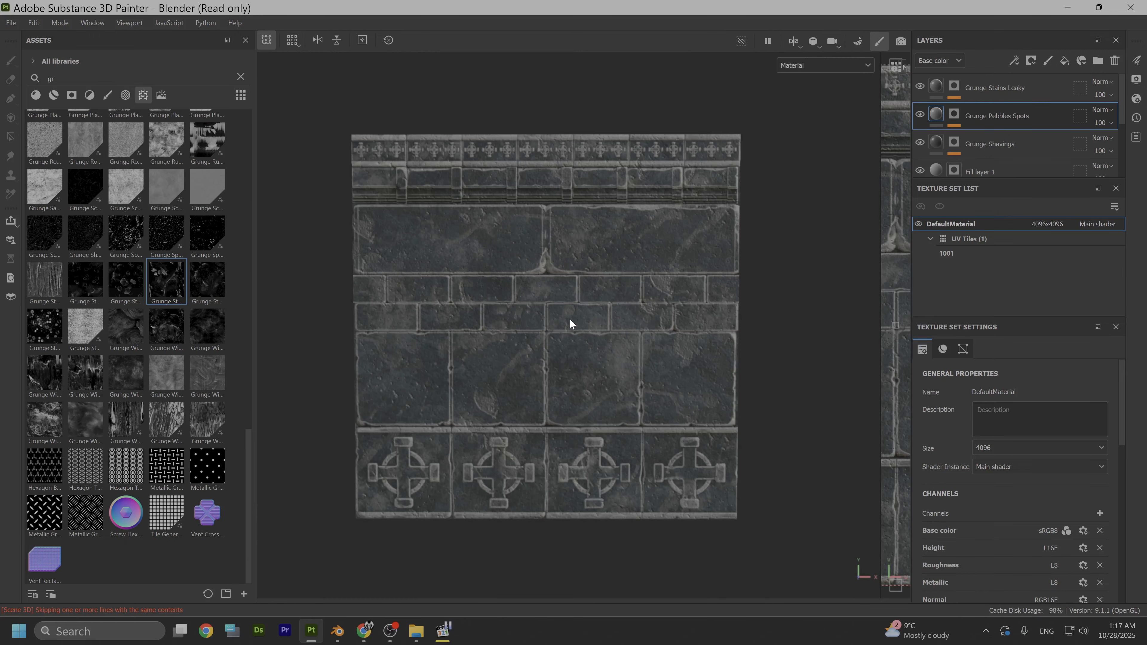
# - Examine the finished stone texture across the whole trim sheet, from close up and from a distance
pyautogui.keyDown('alt'); pyautogui.moveTo(603, 324); pyautogui.dragTo(618, 284, button='middle'); pyautogui.keyUp('alt')
pyautogui.keyDown('alt'); pyautogui.moveTo(619, 284); pyautogui.dragTo(625, 346); pyautogui.keyUp('alt')
pyautogui.scroll(4, 625, 345)
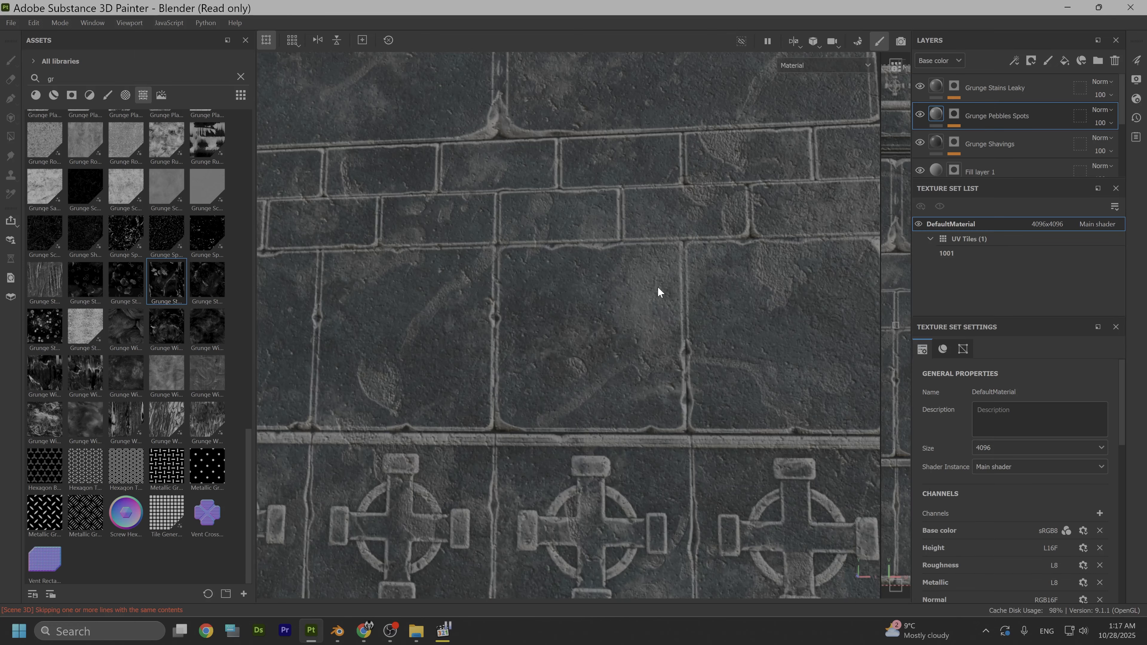
pyautogui.scroll(-2, 597, 314)
pyautogui.keyDown('alt'); pyautogui.moveTo(658, 288); pyautogui.dragTo(623, 319, button='middle'); pyautogui.keyUp('alt')
pyautogui.keyDown('alt'); pyautogui.moveTo(544, 271); pyautogui.dragTo(579, 298); pyautogui.keyUp('alt')
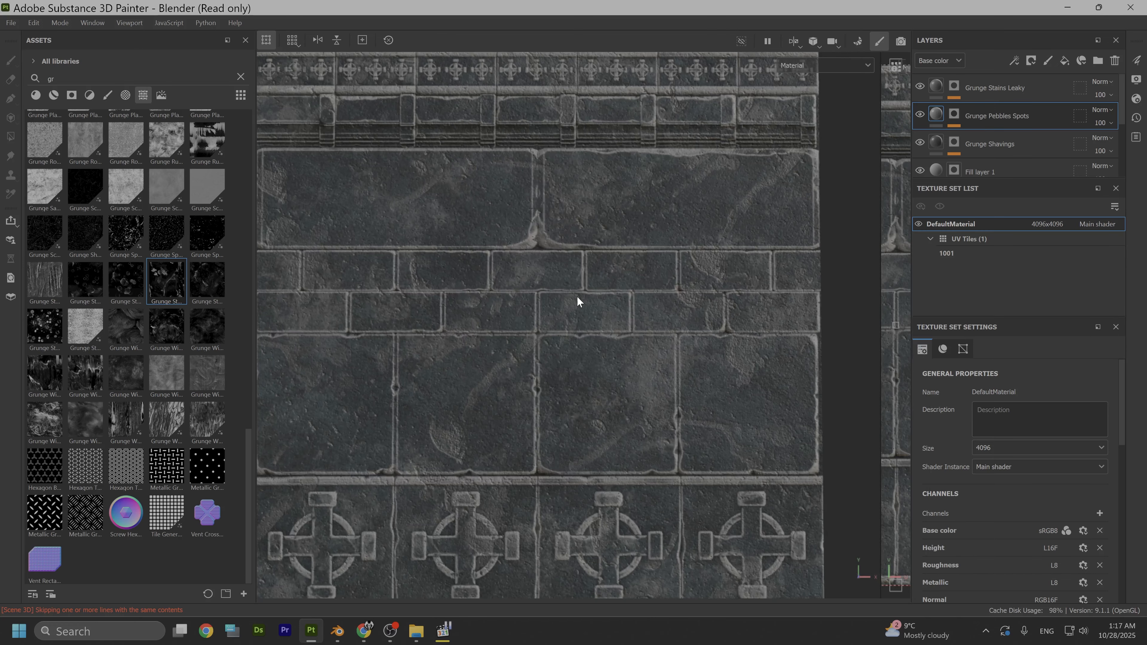
pyautogui.scroll(-3, 578, 298)
pyautogui.keyDown('alt'); pyautogui.moveTo(561, 295); pyautogui.dragTo(568, 329, button='middle'); pyautogui.keyUp('alt')
# - Start exporting the textures and set the output directory to the Trim folder on drive A
pyautogui.click(11, 22)
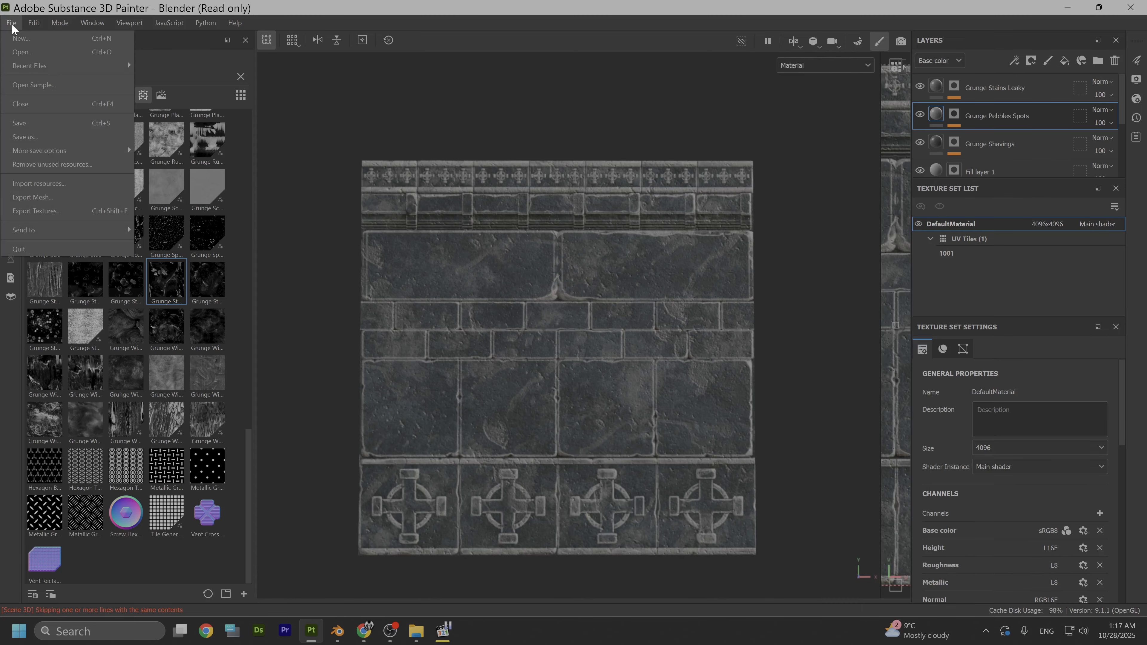
pyautogui.click(43, 212)
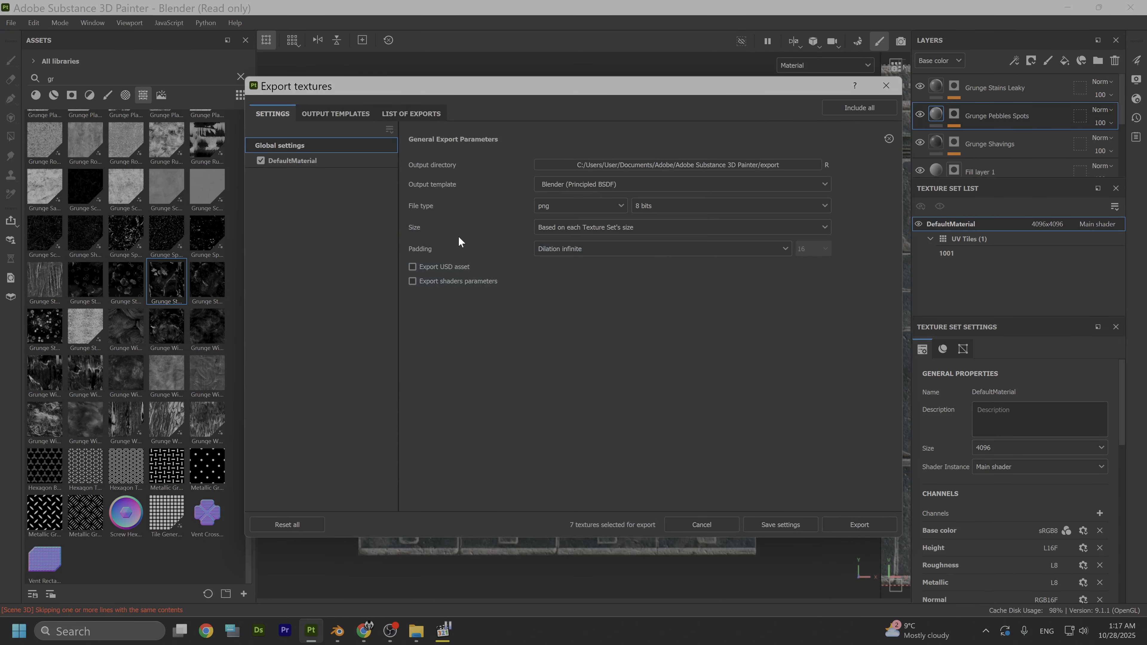
pyautogui.click(774, 164)
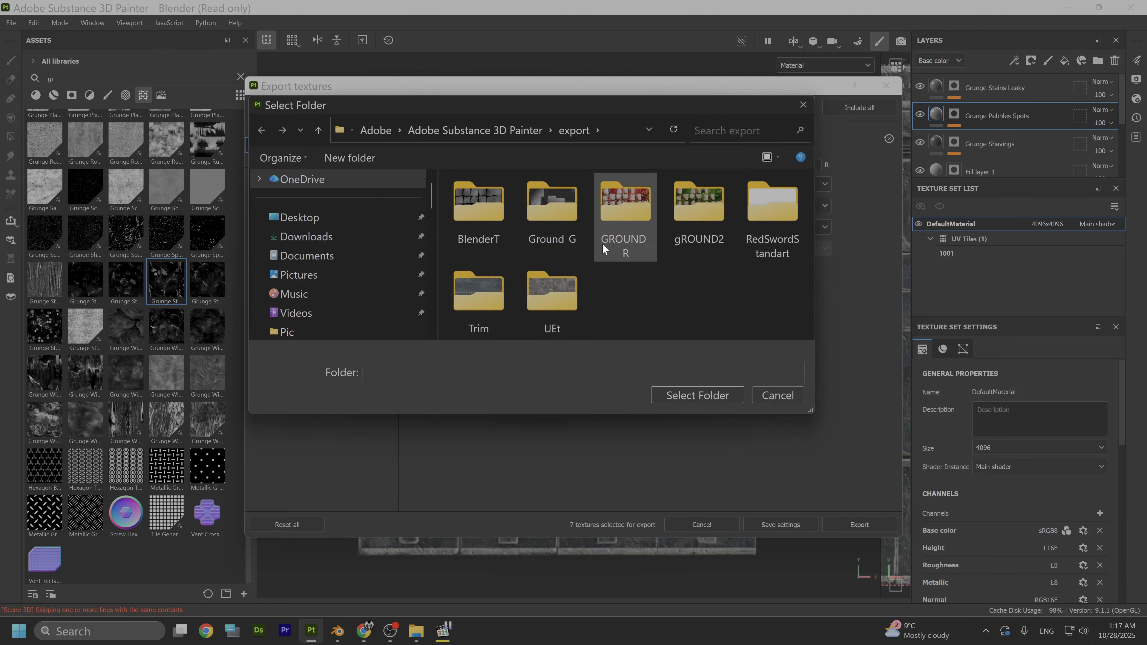
pyautogui.scroll(-5, 347, 268)
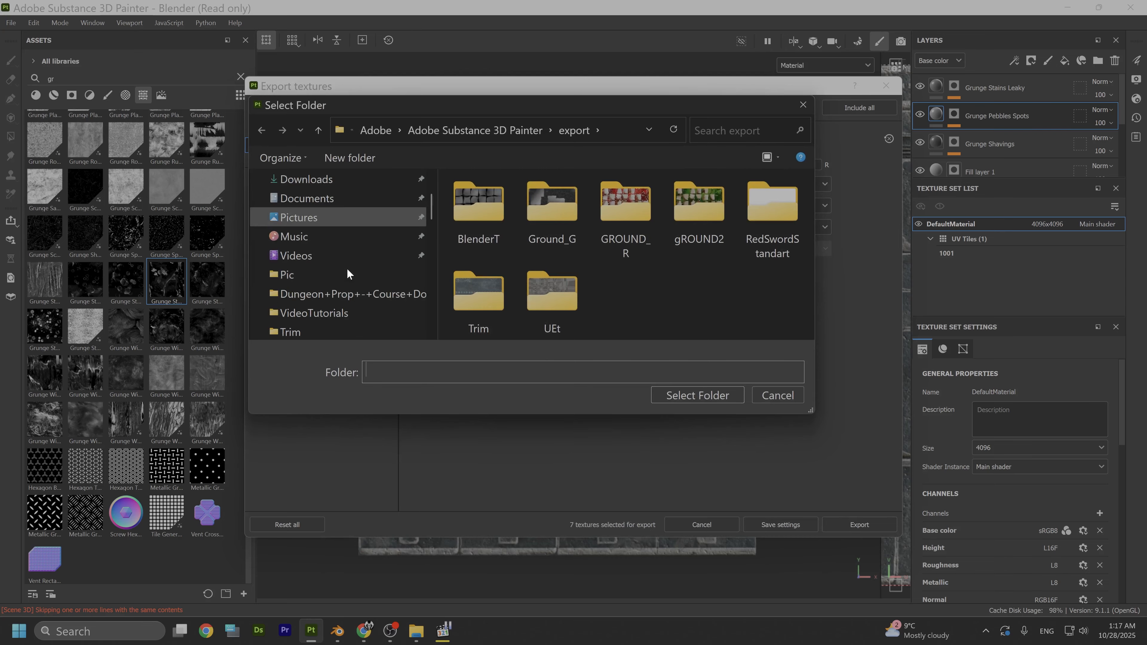
pyautogui.scroll(-5, 344, 274)
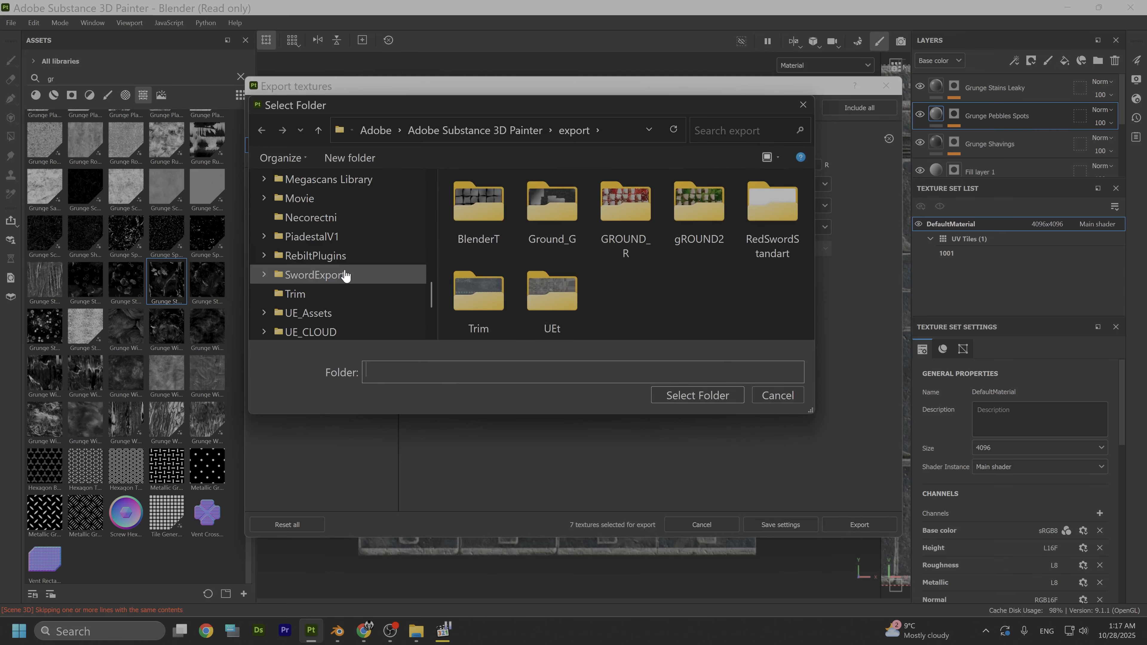
pyautogui.click(313, 293)
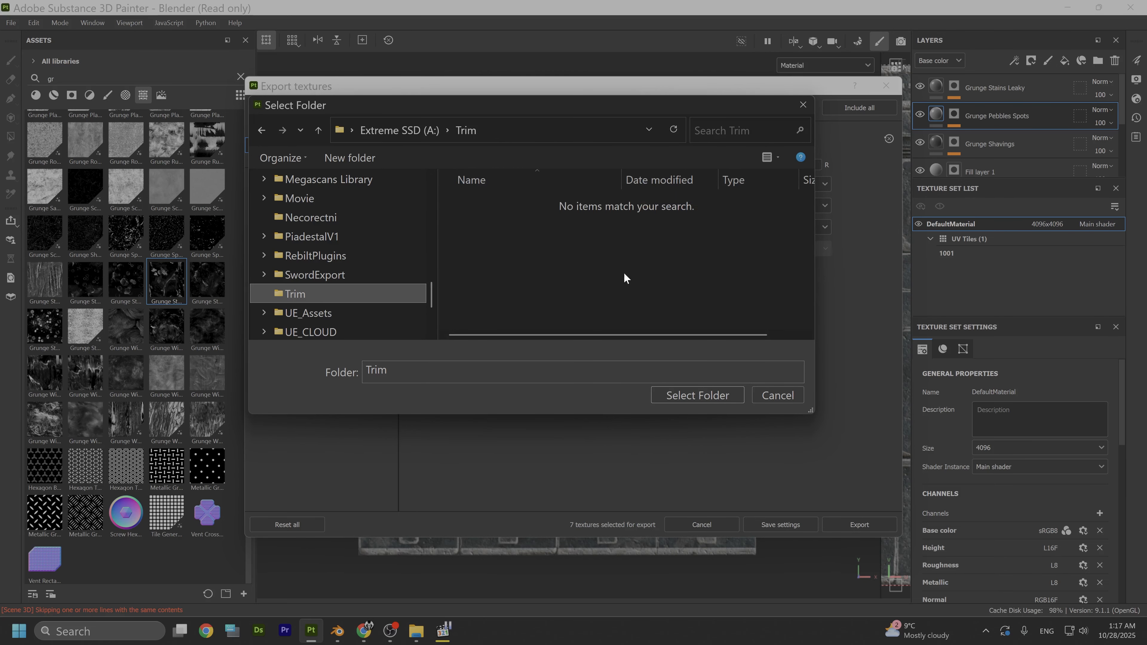
pyautogui.click(694, 398)
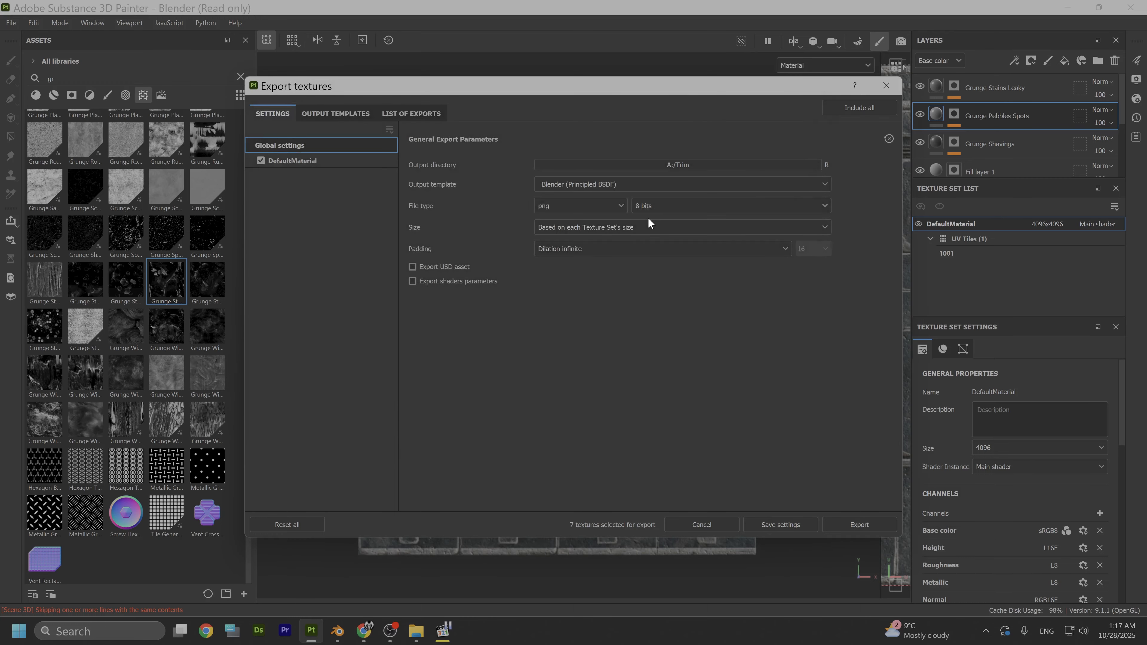
# - Look through the available output templates and choose Blender (Principled BSDF) for the export
pyautogui.click(705, 188)
pyautogui.scroll(-5, 624, 264)
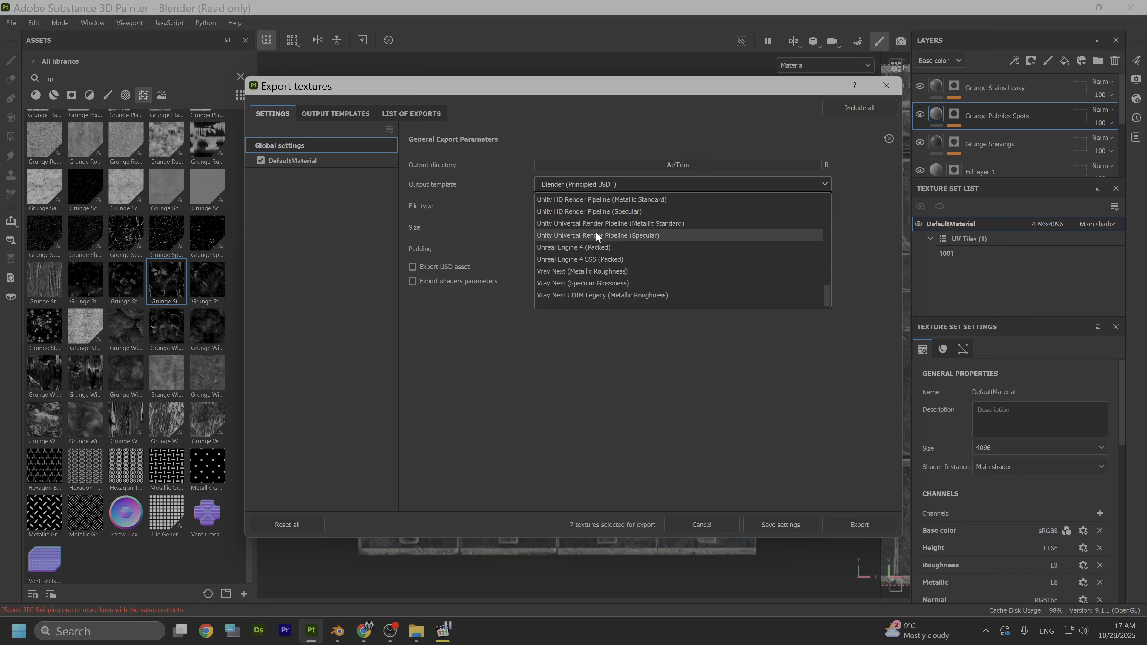
pyautogui.scroll(10, 598, 231)
pyautogui.scroll(-2, 601, 252)
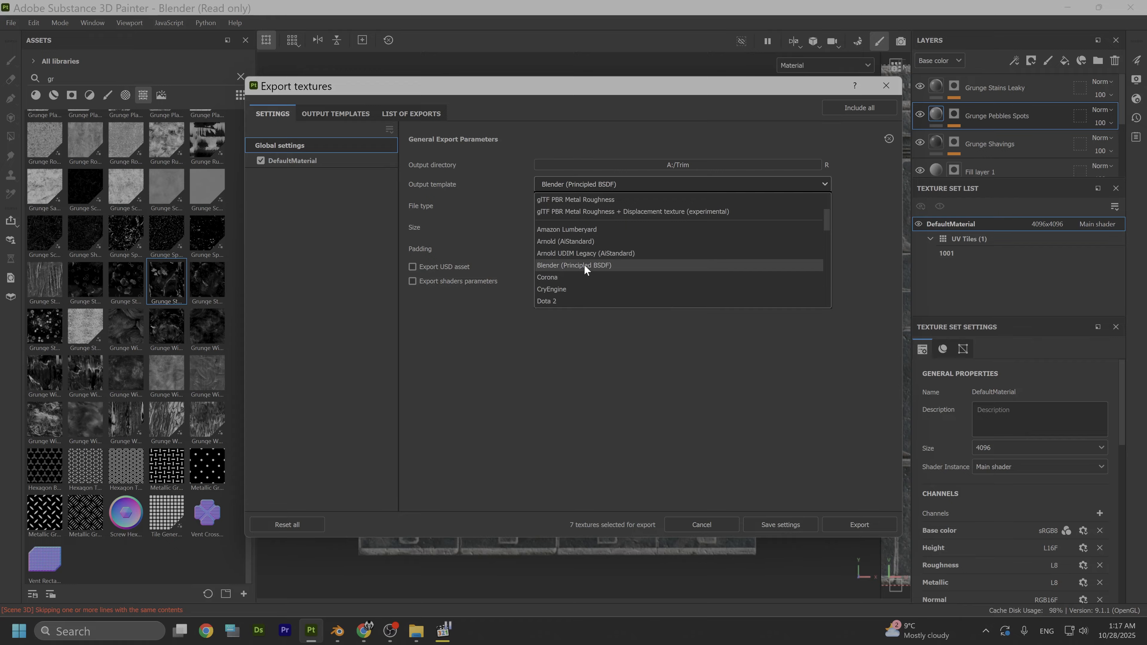
pyautogui.click(587, 266)
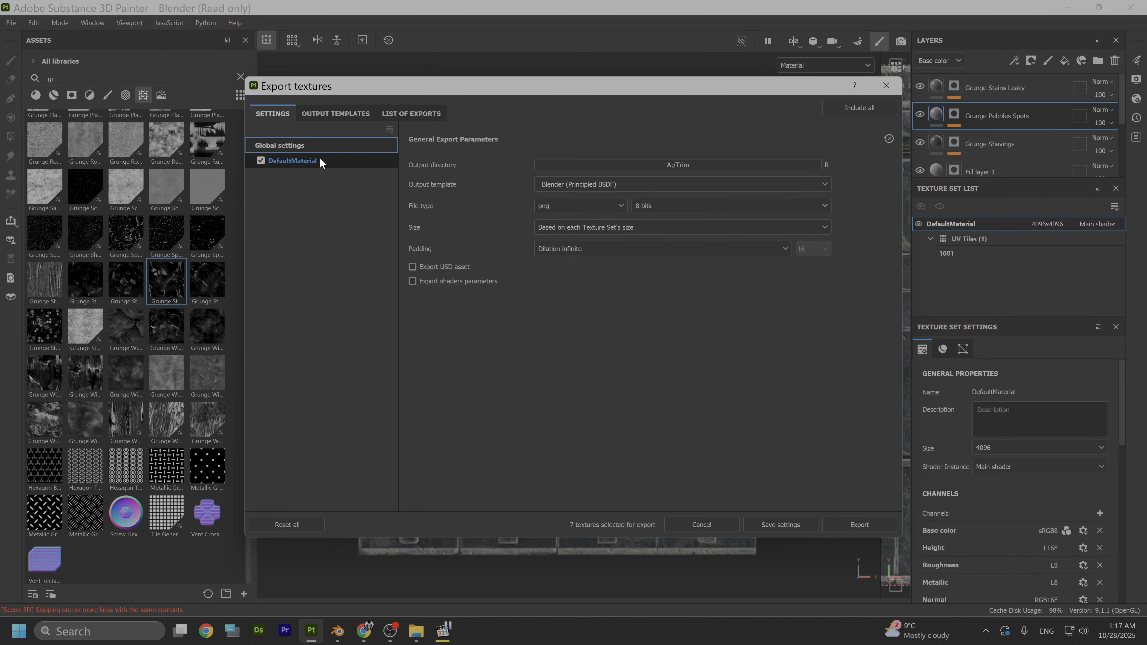
# - Review the output templates and list of exports, export the DefaultMaterial textures, and close the export dialog
pyautogui.click(326, 114)
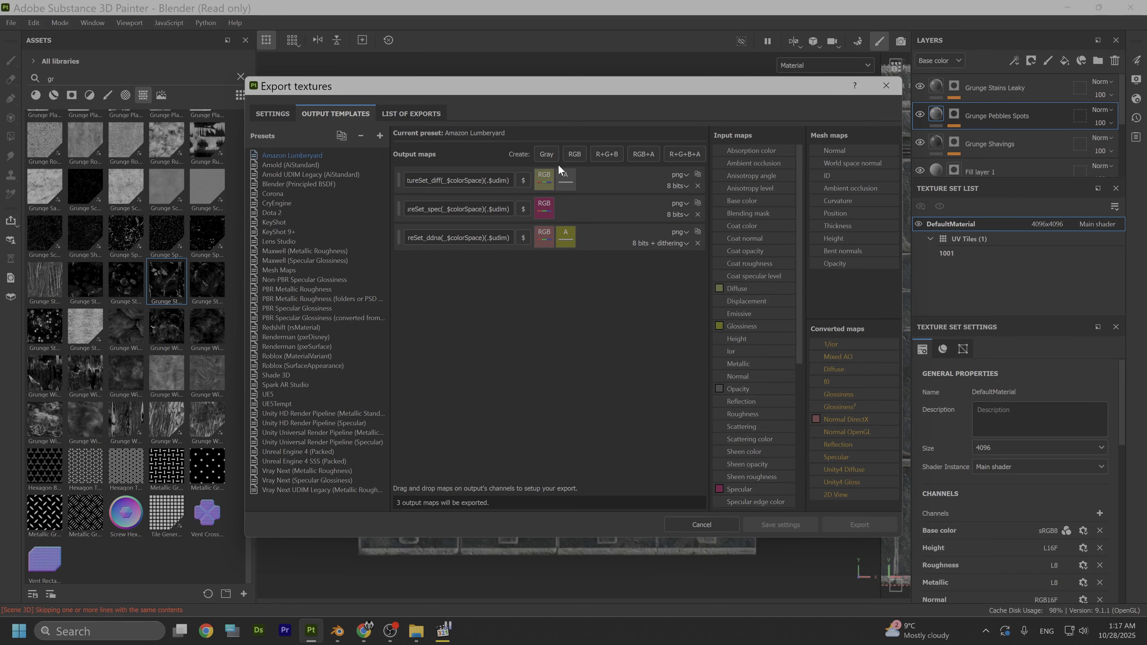
pyautogui.click(407, 115)
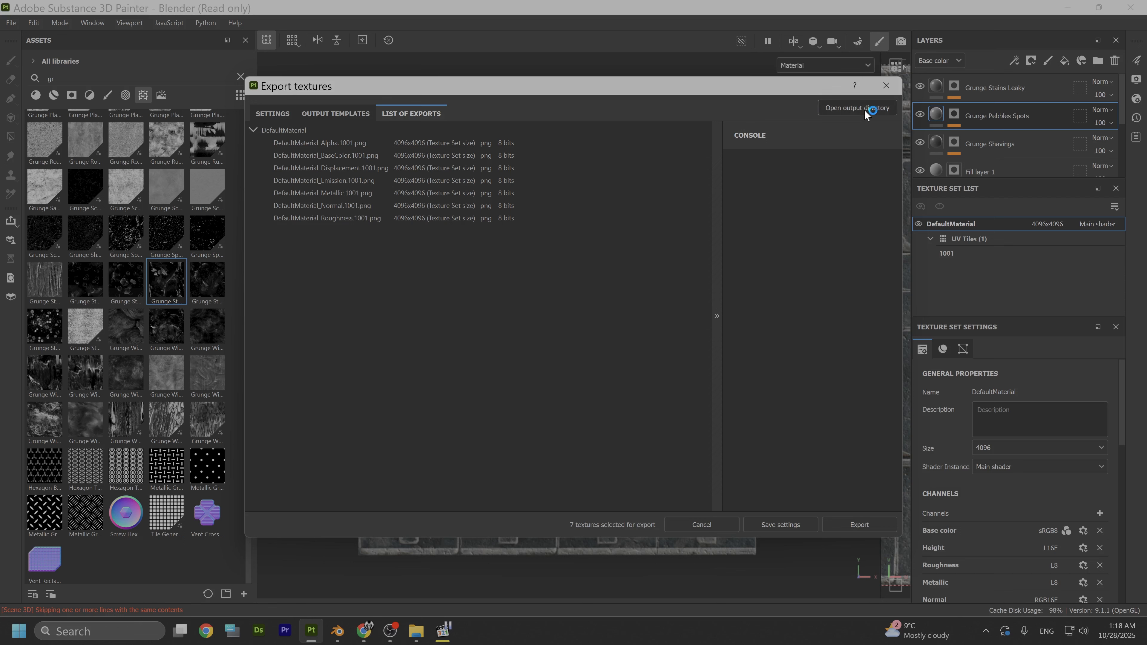
pyautogui.click(856, 525)
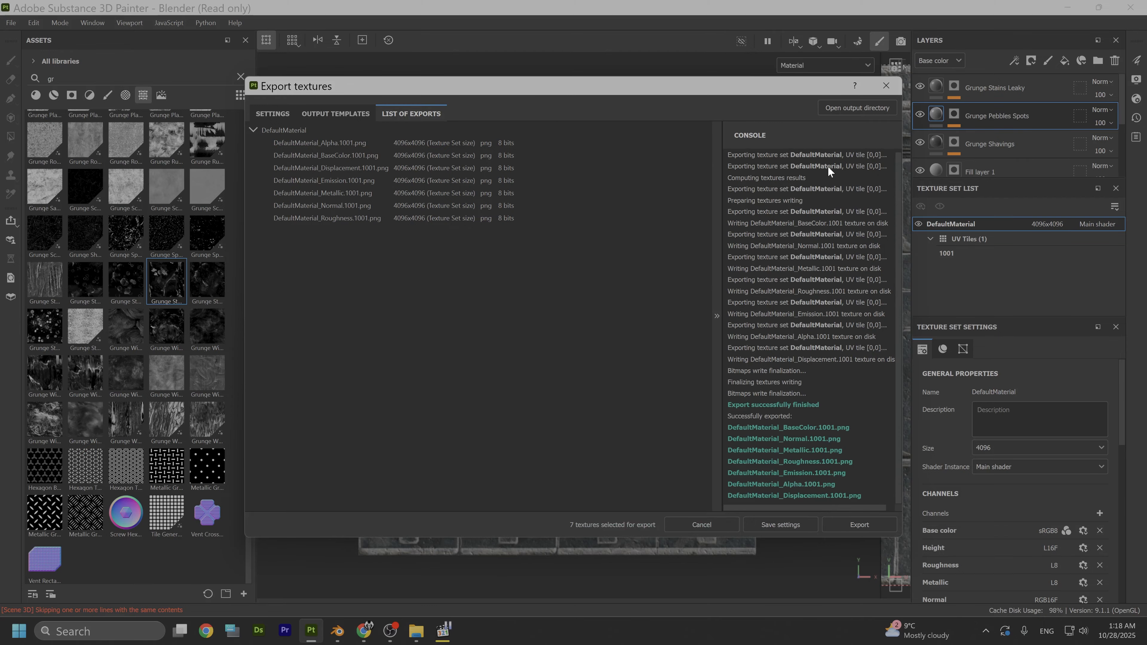
pyautogui.click(885, 86)
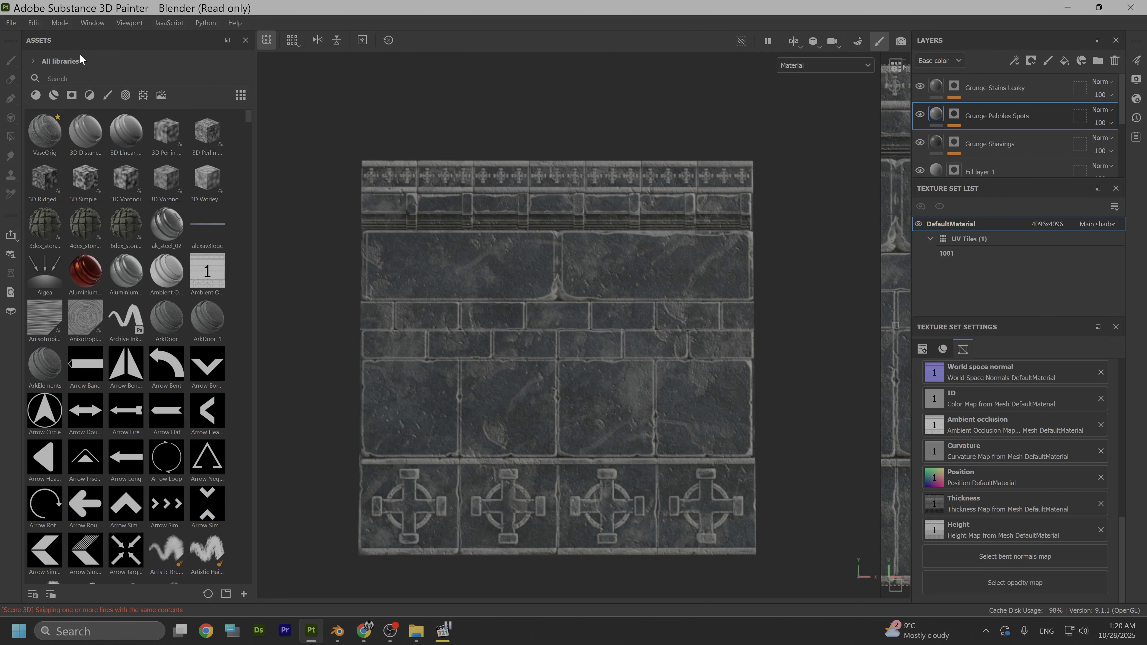
# - Export the baked height map from the project assets into the Trim folder on drive A, and restore the display of all libraries
pyautogui.click(33, 54)
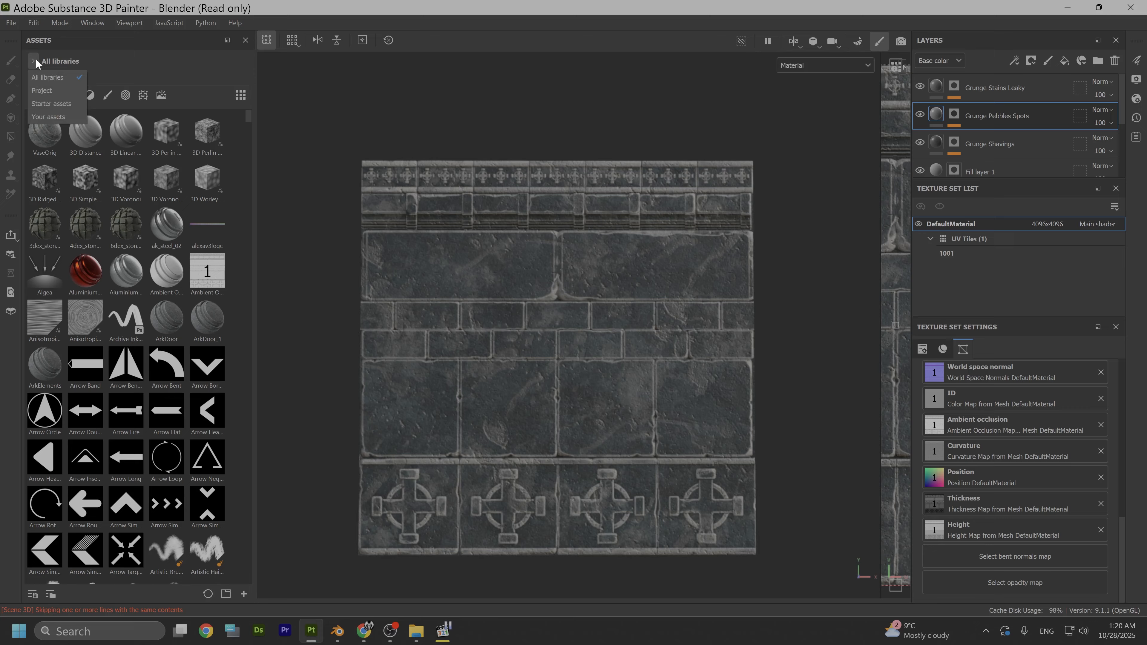
pyautogui.click(38, 93)
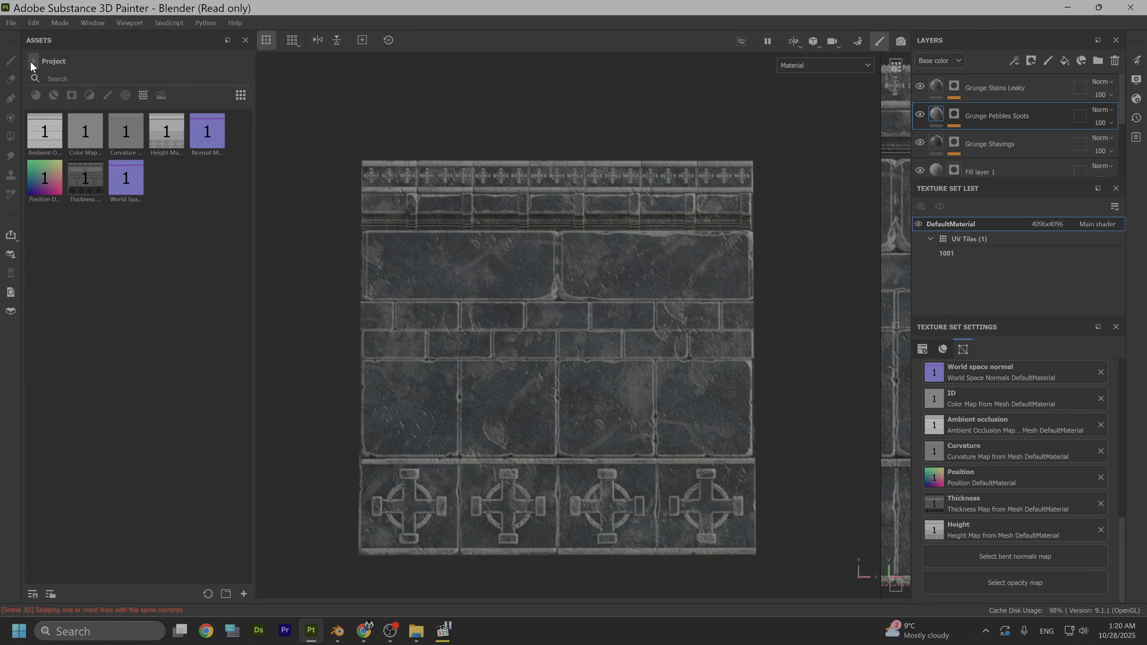
pyautogui.click(157, 133)
pyautogui.rightClick(164, 139)
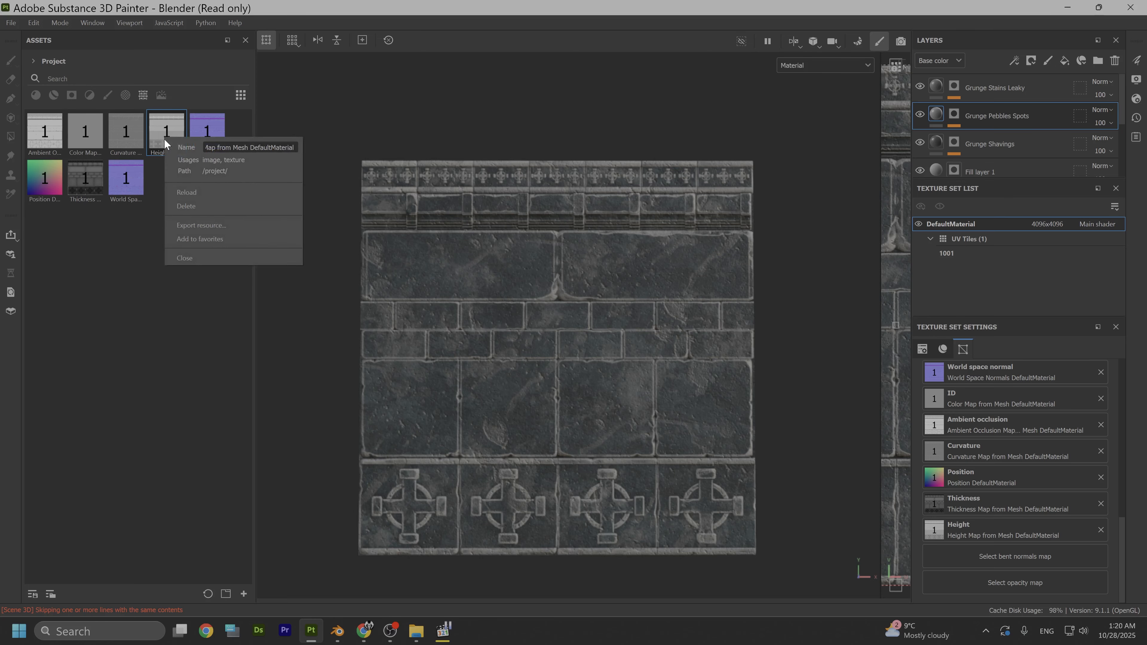
pyautogui.click(233, 225)
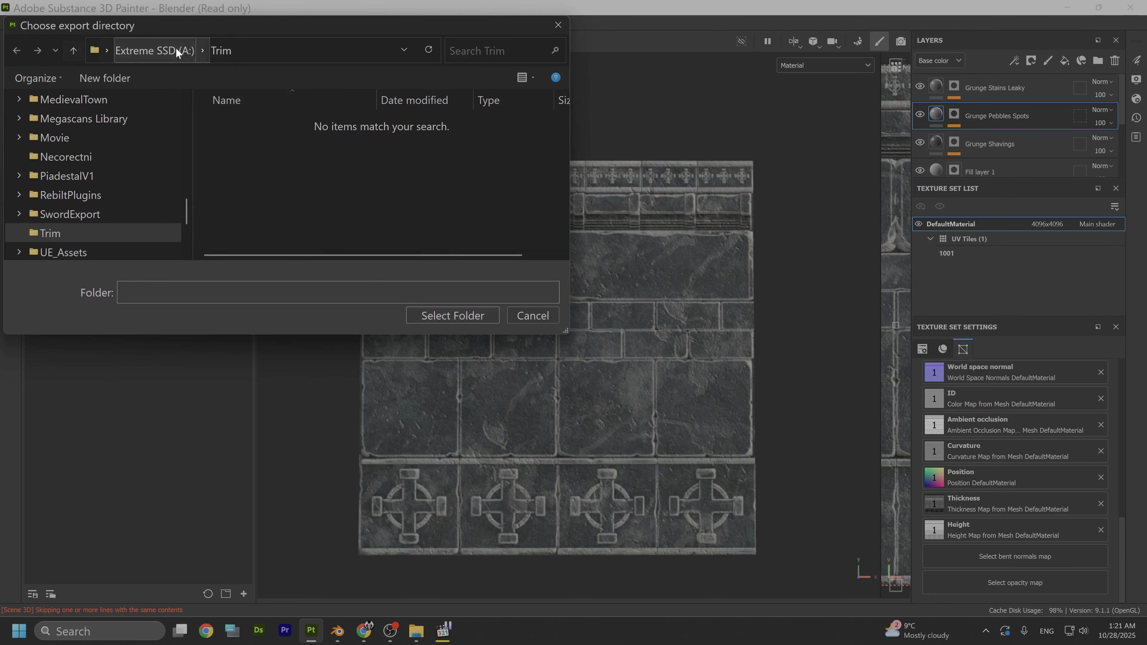
pyautogui.click(447, 315)
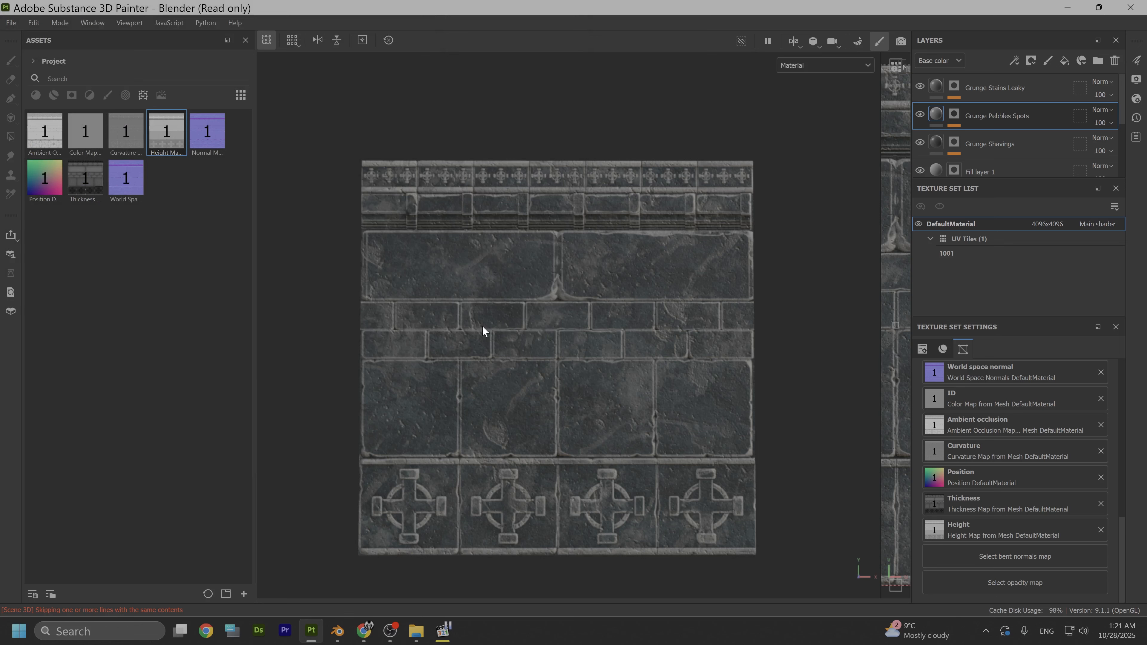
pyautogui.click(35, 63)
pyautogui.click(40, 74)
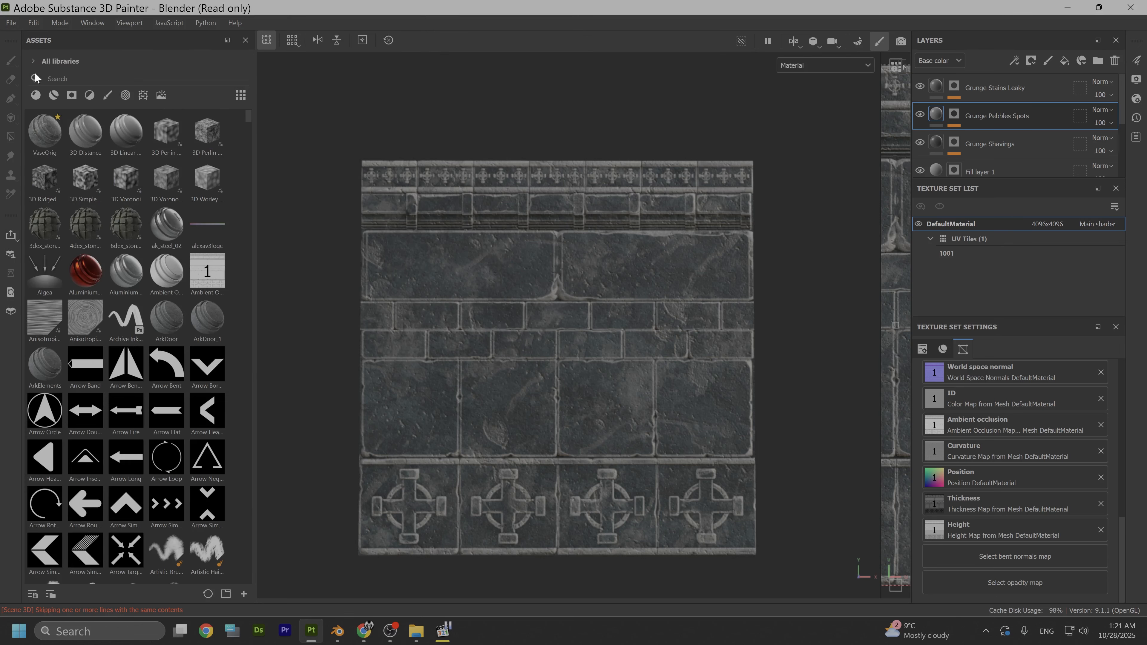
# - Save the project as Trim3 in the Documents folder
pyautogui.click(10, 25)
pyautogui.click(38, 126)
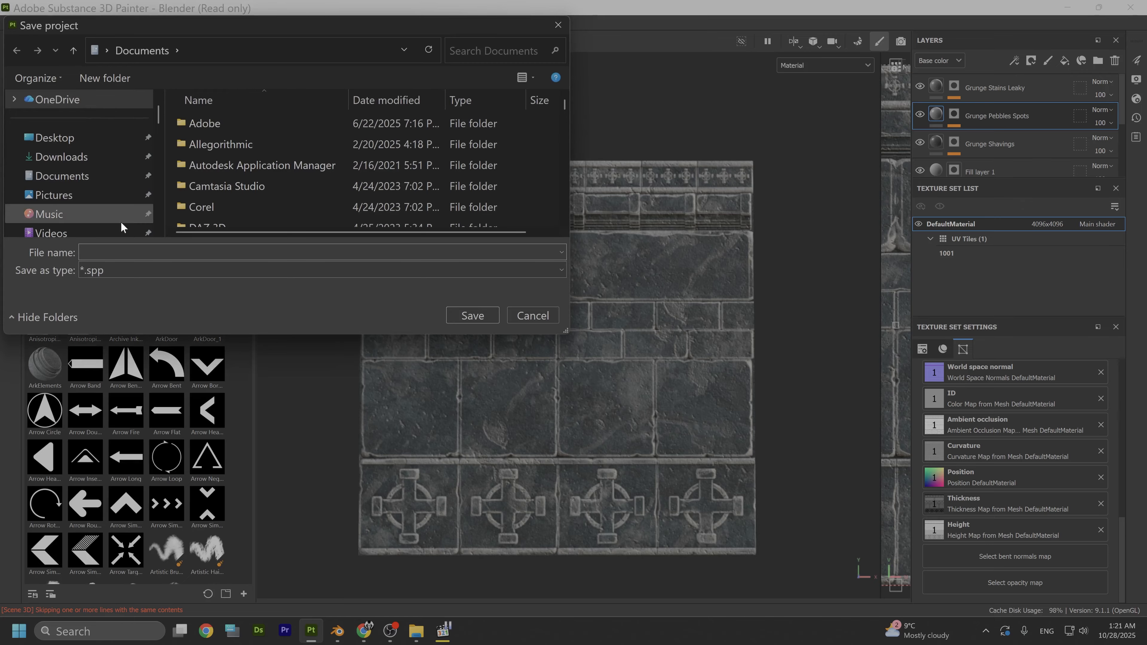
pyautogui.write('Trim')
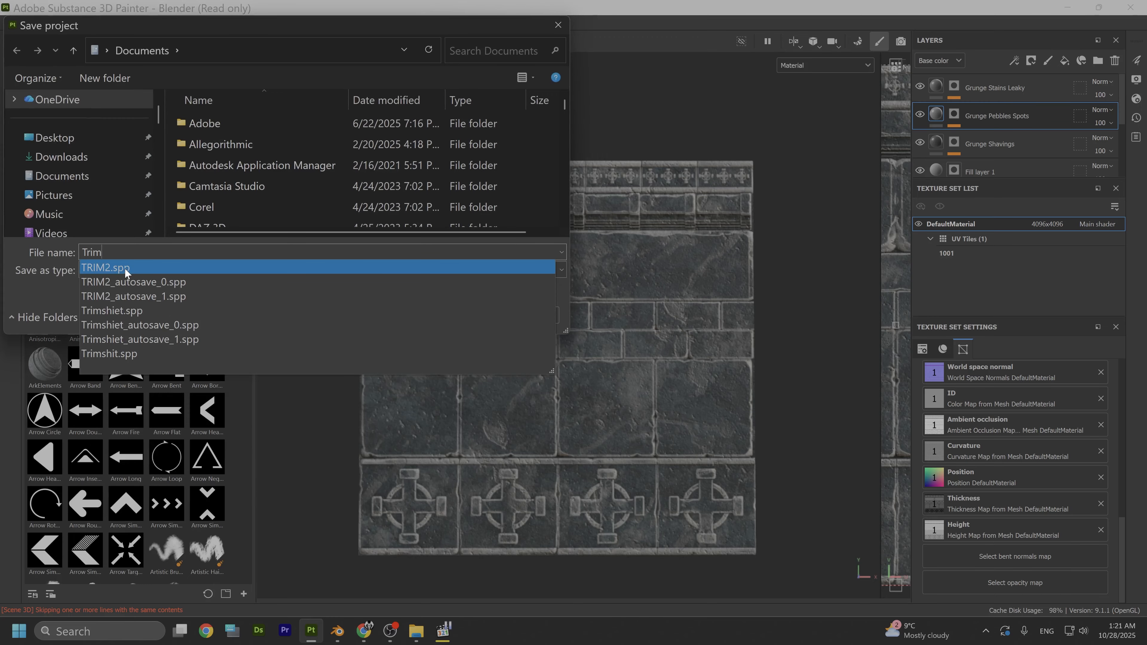
pyautogui.write('3')
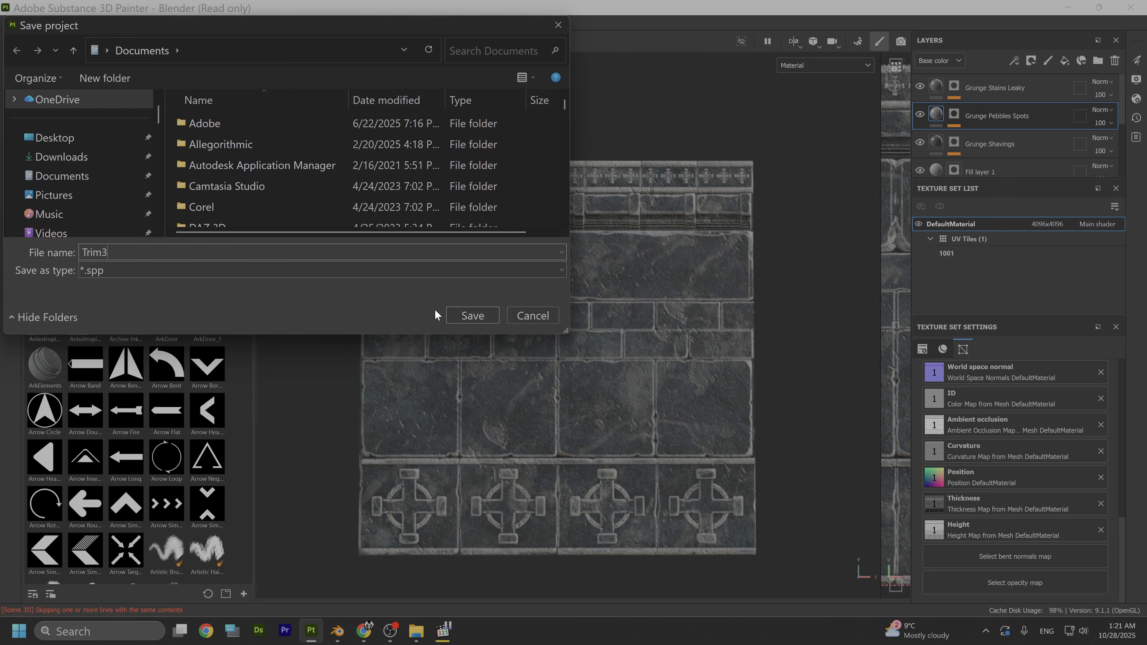
pyautogui.click(457, 313)
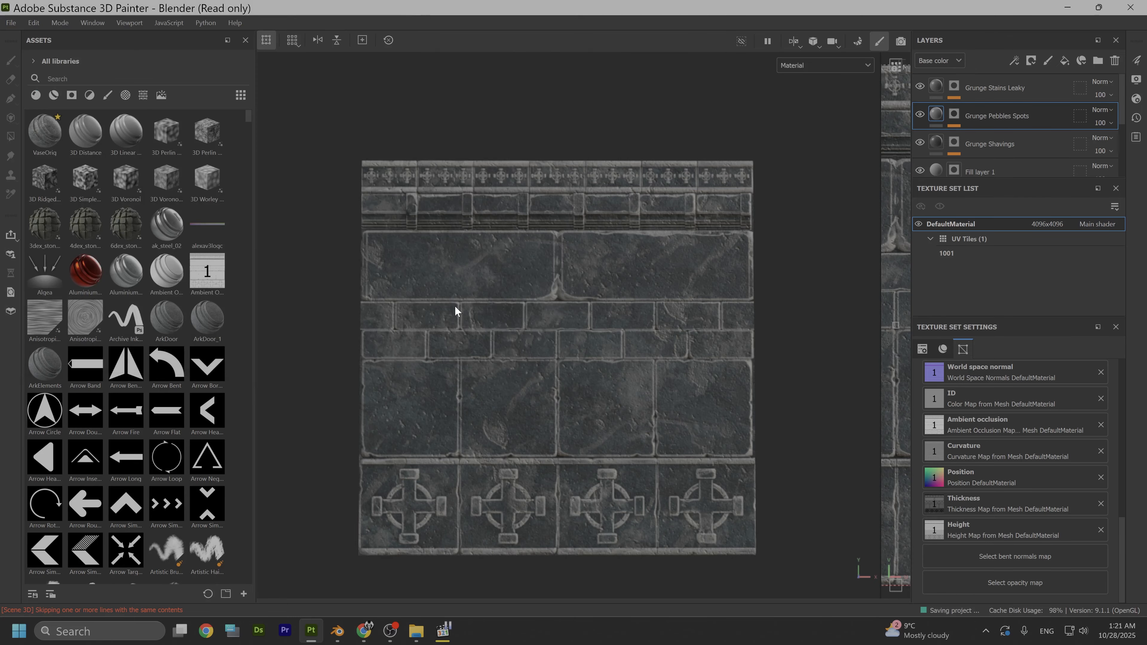
# - Switch to the Blender scene with the trim sheet and hide all of its visible objects
pyautogui.click(1069, 8)
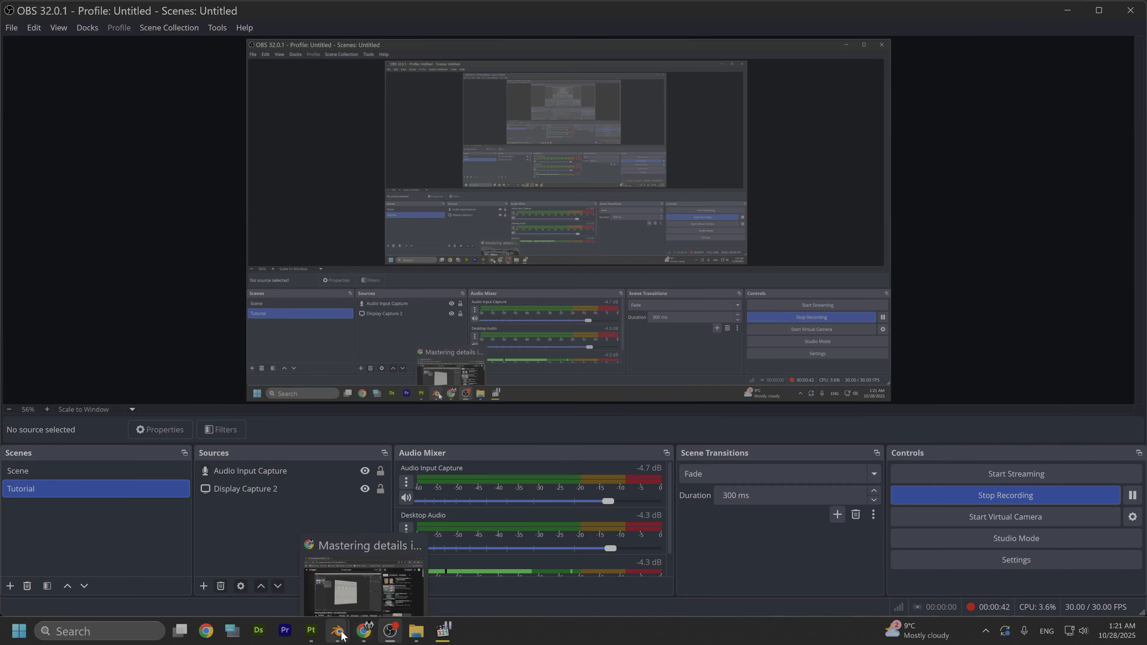
pyautogui.moveTo(337, 630)
pyautogui.click(388, 580)
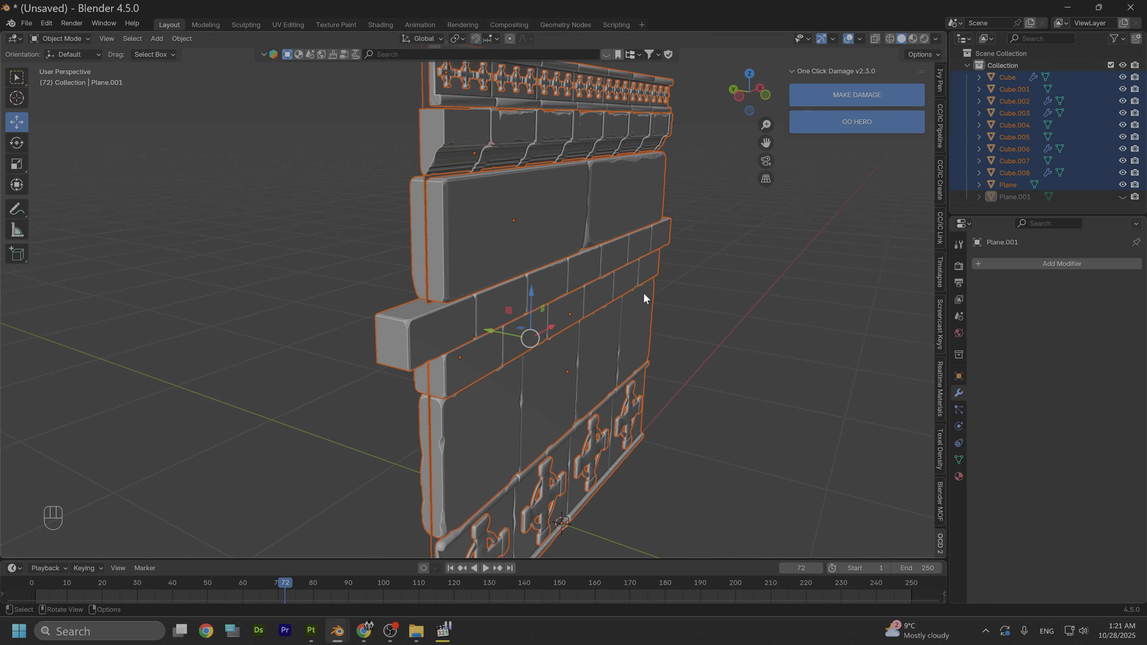
pyautogui.scroll(-3, 645, 281)
pyautogui.moveTo(647, 267); pyautogui.dragTo(504, 282, button='middle')
pyautogui.click(502, 282)
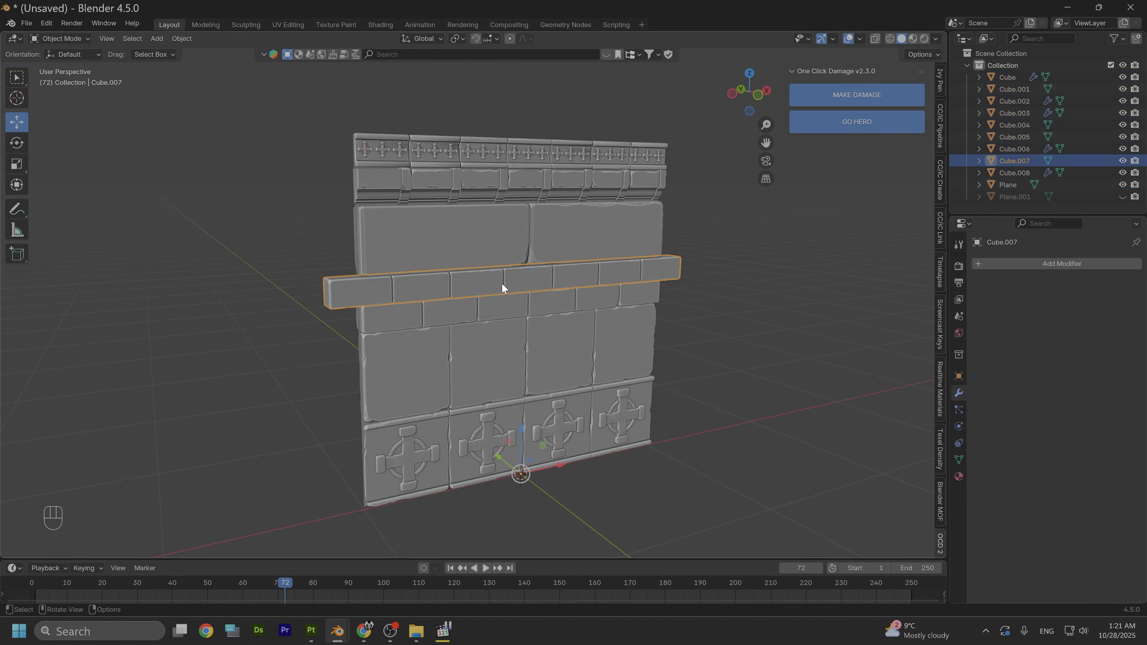
pyautogui.press('a')
pyautogui.press('h')
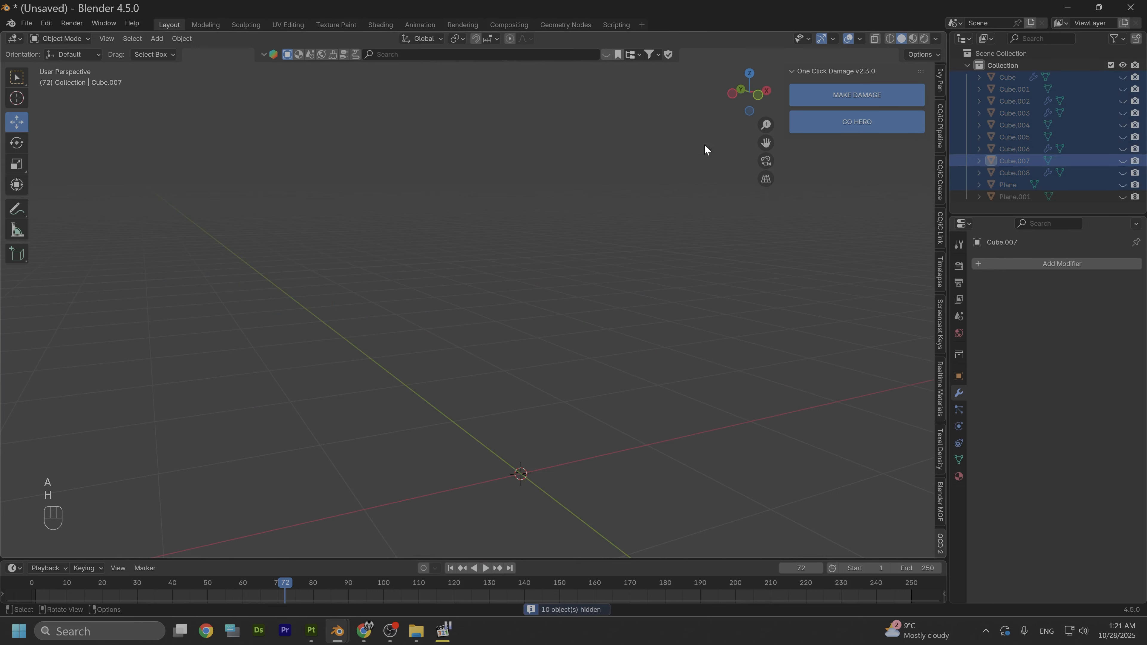
# - Add a 2 m mesh plane at the world origin and show it in front orthographic view
pyautogui.moveTo(765, 101); pyautogui.dragTo(559, 366)
pyautogui.hotkey('shift', 'a')
pyautogui.moveTo(559, 369)
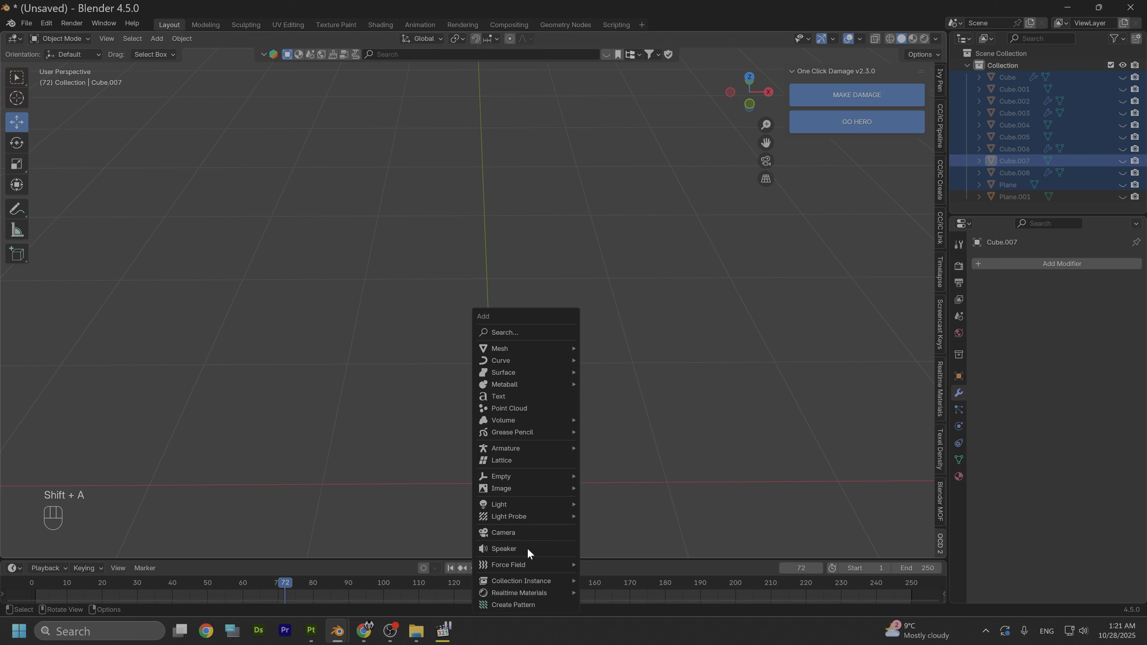
pyautogui.moveTo(506, 350)
pyautogui.click(605, 350)
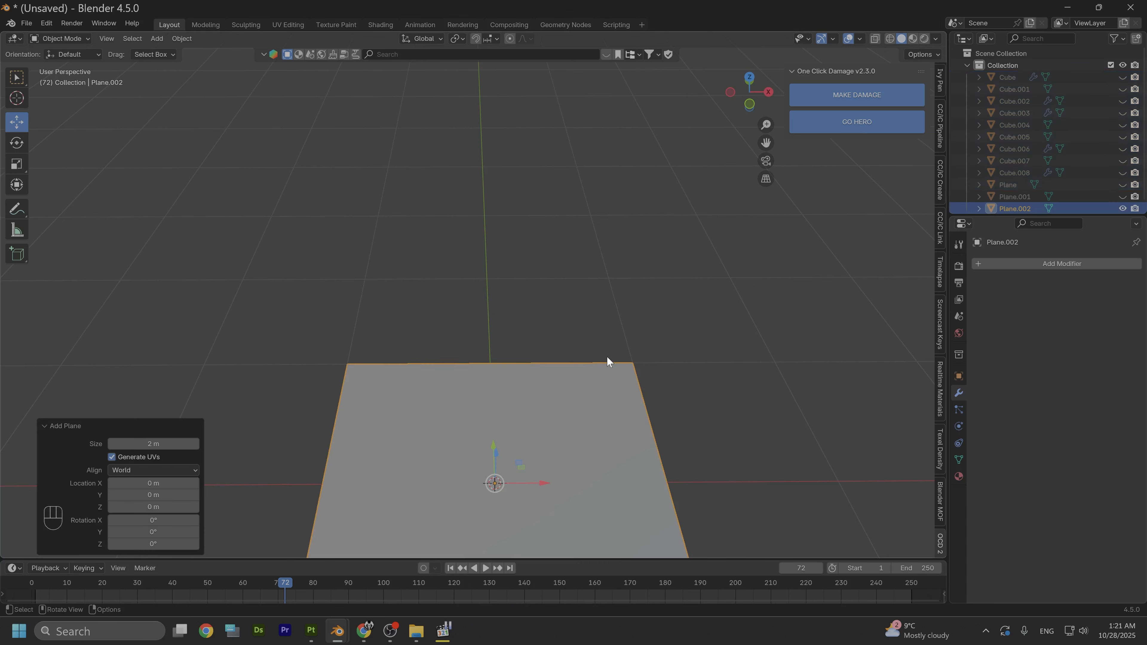
pyautogui.keyDown('alt'); pyautogui.moveTo(548, 458); pyautogui.dragTo(564, 346, button='middle'); pyautogui.keyUp('alt')
pyautogui.keyDown('alt'); pyautogui.moveTo(603, 454); pyautogui.dragTo(615, 398); pyautogui.keyUp('alt')
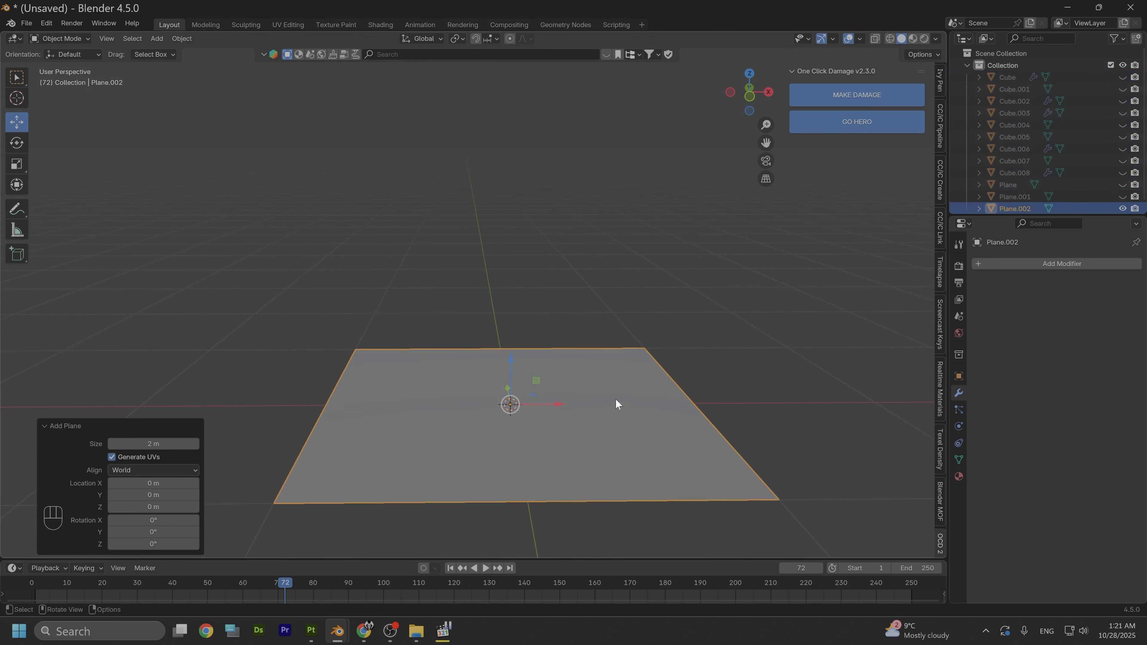
pyautogui.keyDown('alt'); pyautogui.moveTo(744, 107); pyautogui.dragTo(759, 91); pyautogui.keyUp('alt')
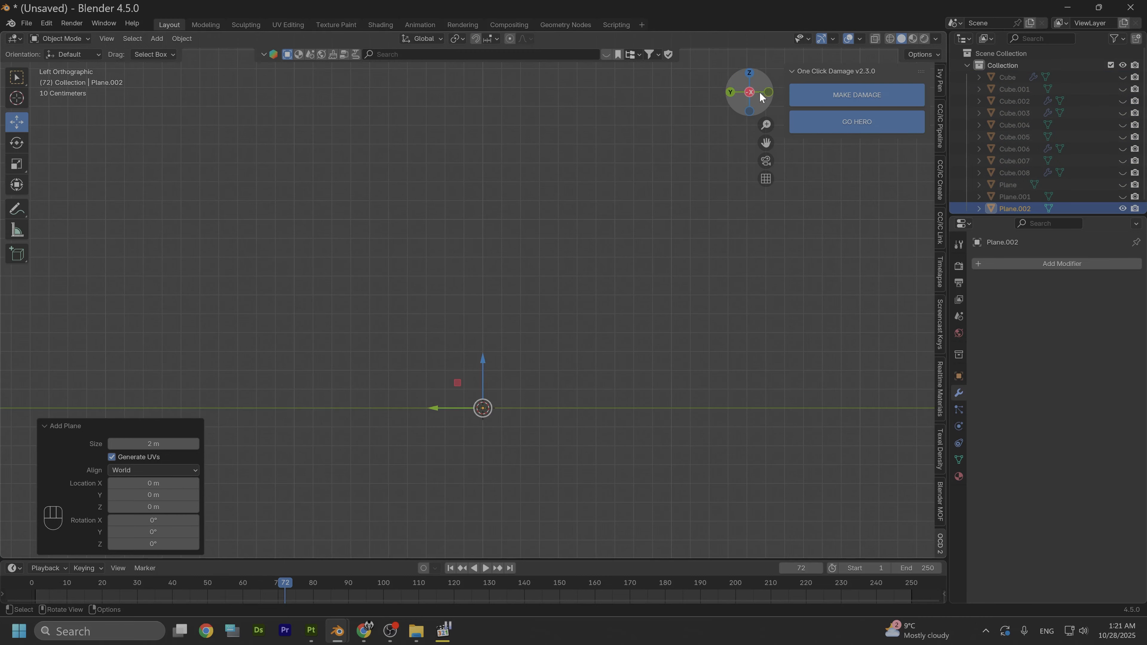
pyautogui.click(767, 92)
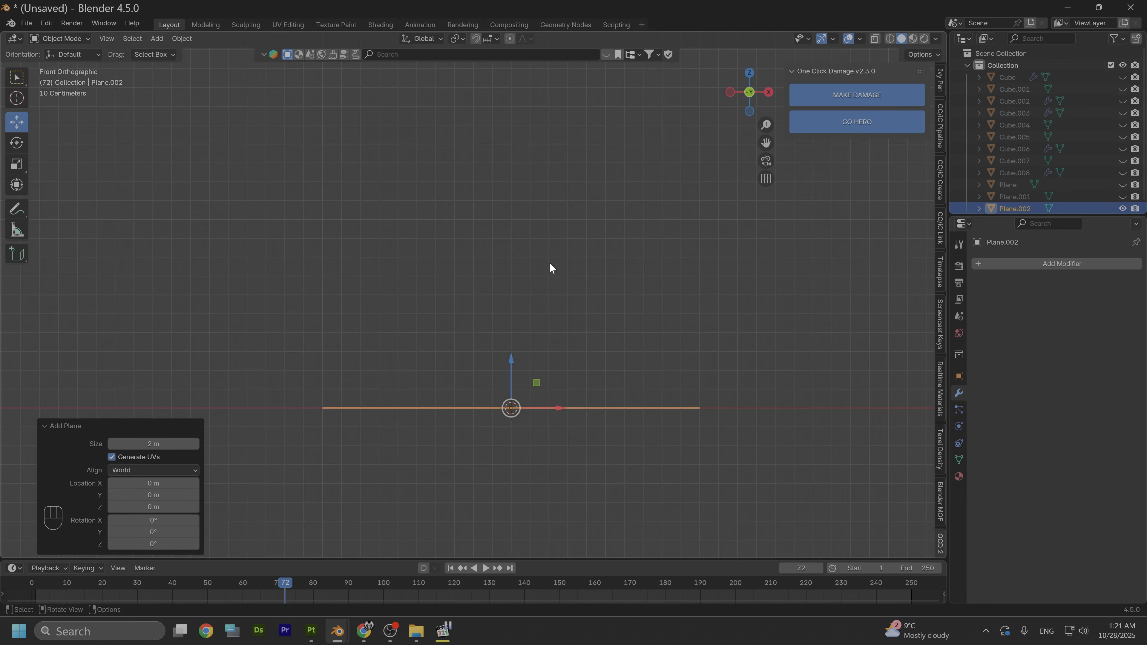
# - Rotate the plane 90° about the X axis and raise it about 1 m along Z so it stands on the grid floor
pyautogui.write('rx')
pyautogui.write('90')
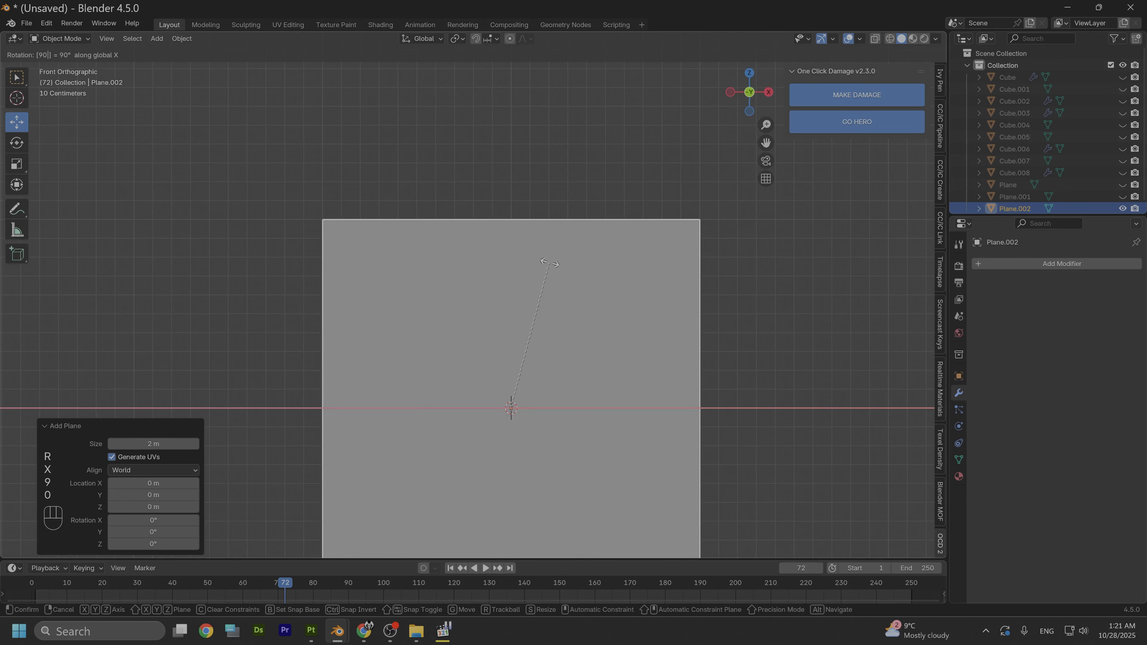
pyautogui.click(442, 339)
pyautogui.moveTo(513, 360); pyautogui.dragTo(495, 180)
pyautogui.keyDown('shift'); pyautogui.moveTo(528, 235); pyautogui.dragTo(631, 320, button='middle'); pyautogui.keyUp('shift')
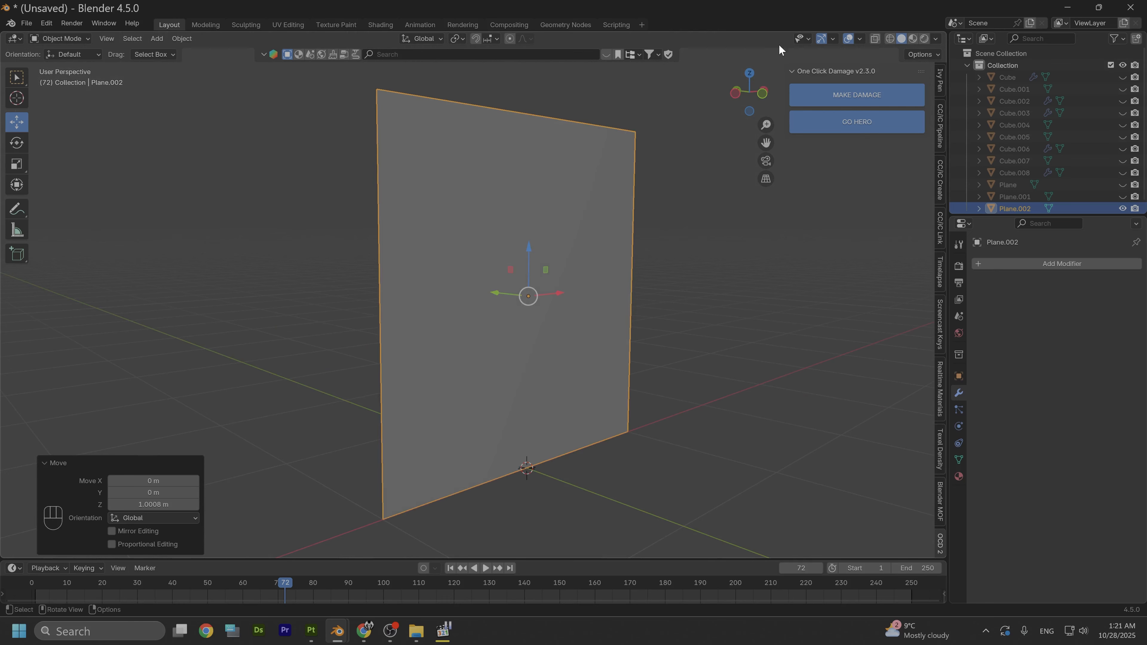
# - Switch to the Shading workspace and create a new material for the upright plane
pyautogui.click(382, 25)
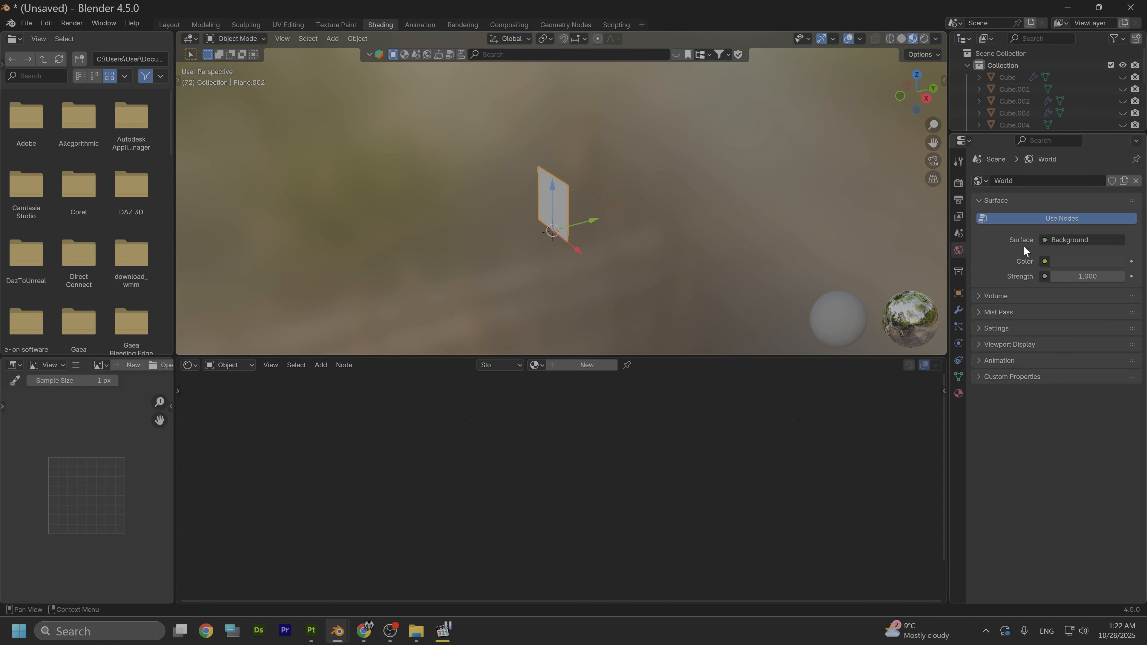
pyautogui.click(583, 364)
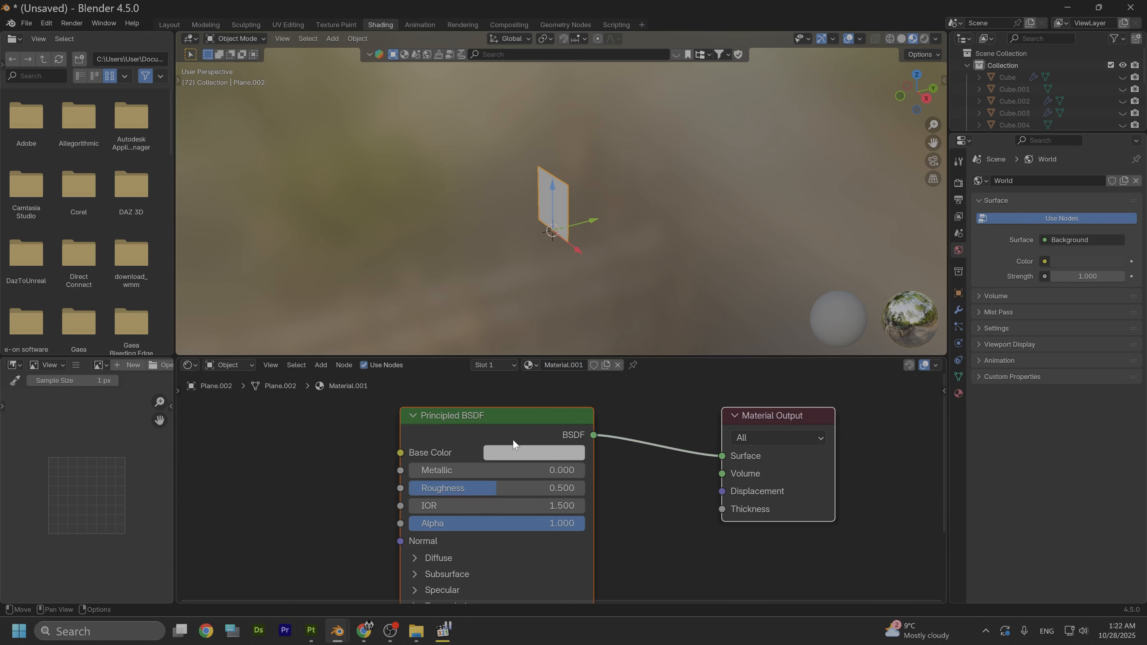
pyautogui.scroll(-1, 467, 421)
# - Build a Principled texture setup on the Principled BSDF node from all the DefaultMaterial maps in A:\Trim, from BaseColor through Metallic
pyautogui.click(479, 439)
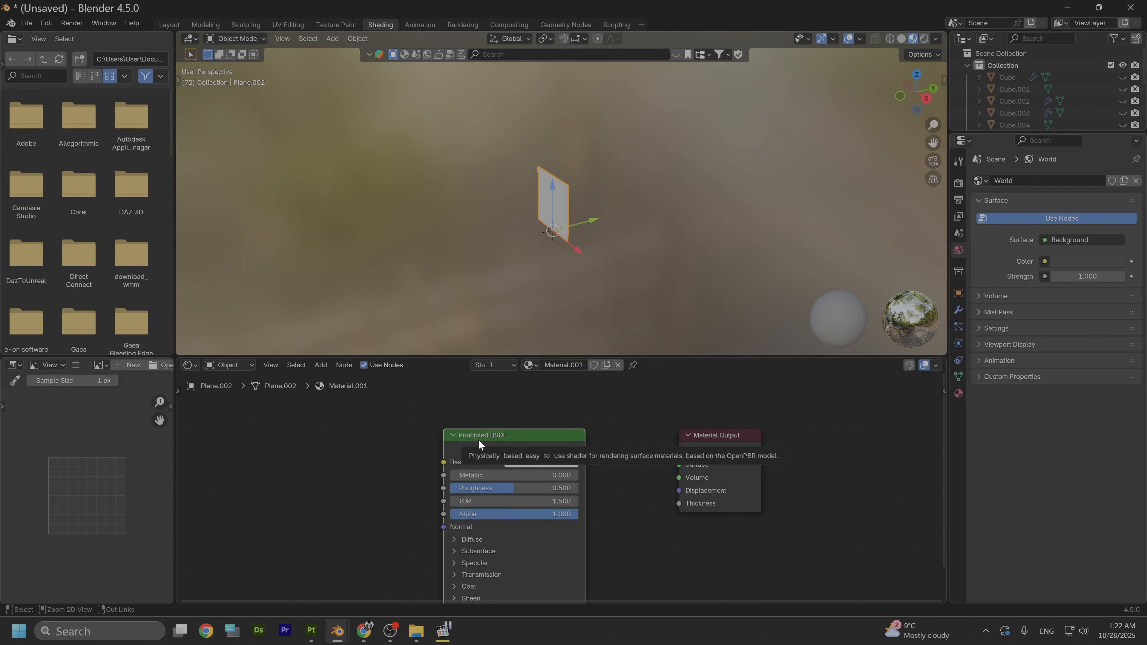
pyautogui.hotkey('ctrl', 'shift', 't')
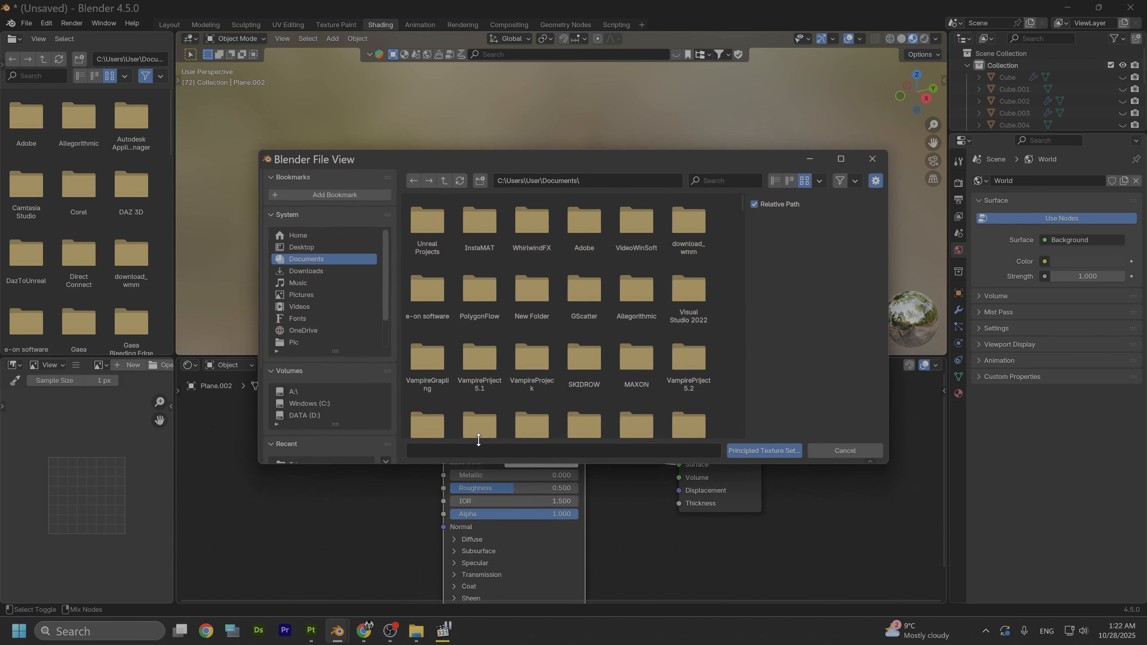
pyautogui.click(336, 391)
pyautogui.click(440, 231)
pyautogui.doubleClick(440, 232)
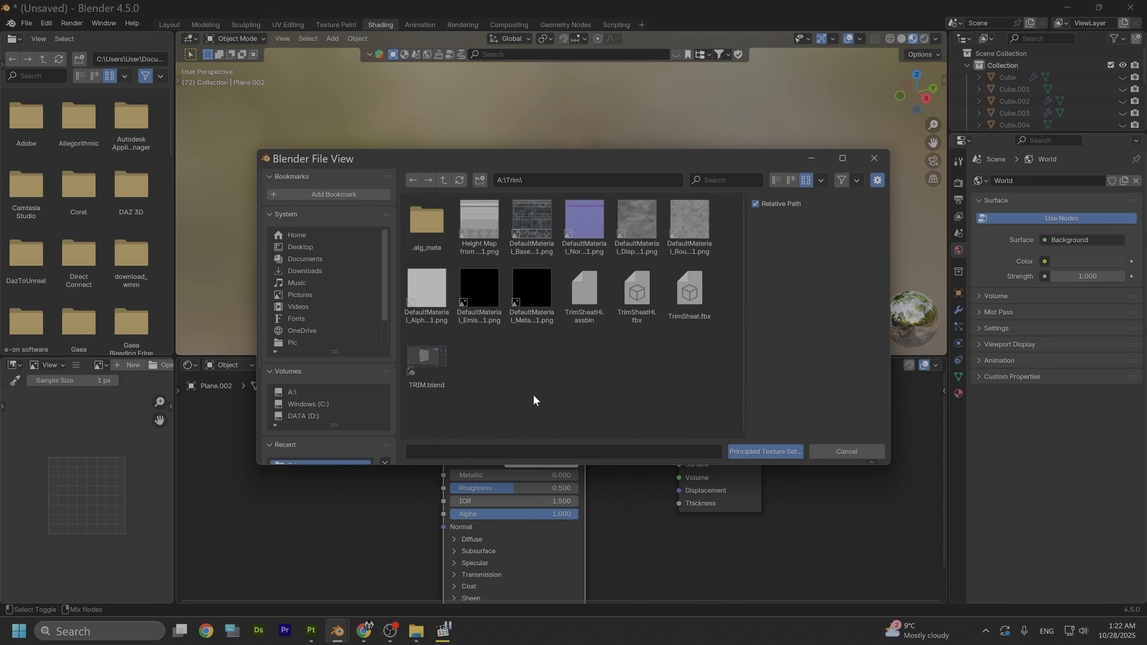
pyautogui.click(479, 218)
pyautogui.click(521, 223)
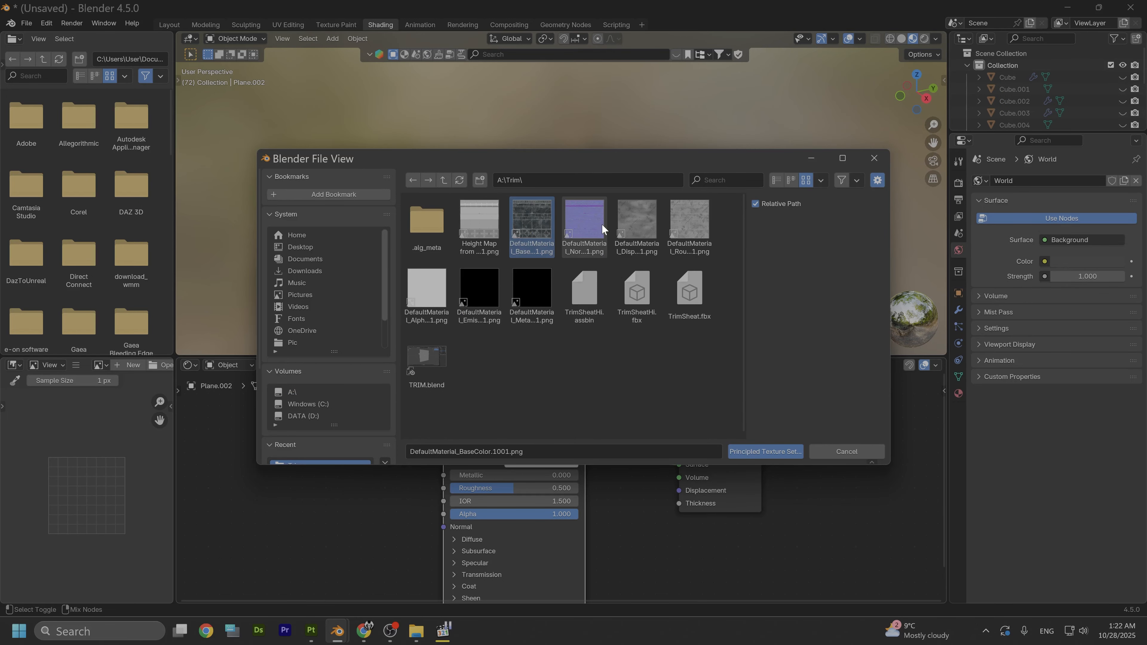
pyautogui.keyDown('shift'); pyautogui.click(519, 297); pyautogui.keyUp('shift')
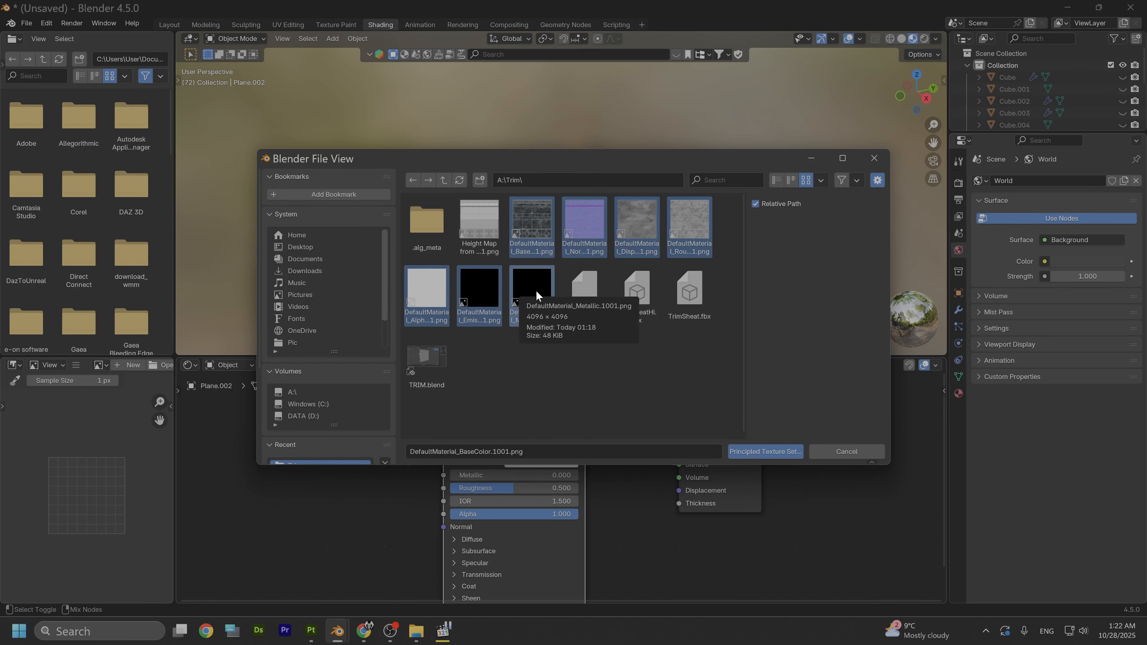
pyautogui.click(752, 452)
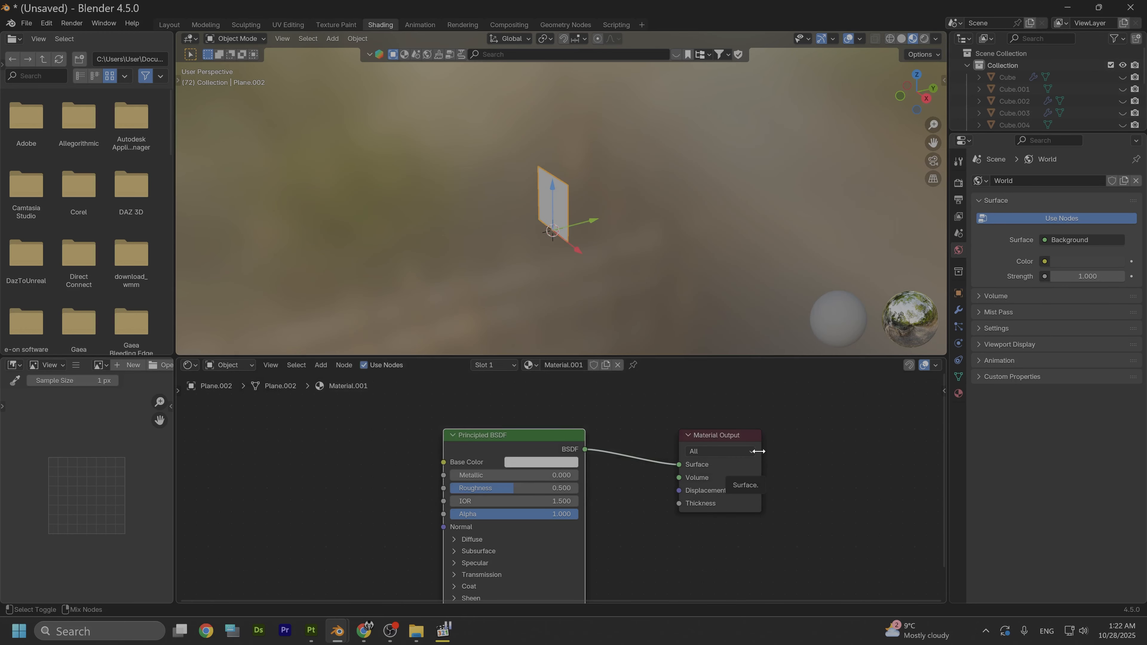
# - Examine the stone texture on the plane up close and from different angles
pyautogui.scroll(5, 467, 270)
pyautogui.keyDown('alt'); pyautogui.moveTo(468, 269); pyautogui.dragTo(507, 238); pyautogui.keyUp('alt')
pyautogui.scroll(4, 508, 238)
pyautogui.keyDown('alt'); pyautogui.moveTo(566, 266); pyautogui.dragTo(556, 239); pyautogui.keyUp('alt')
pyautogui.scroll(5, 530, 174)
pyautogui.scroll(-4, 534, 201)
pyautogui.scroll(-3, 569, 246)
pyautogui.scroll(-14, 499, 452)
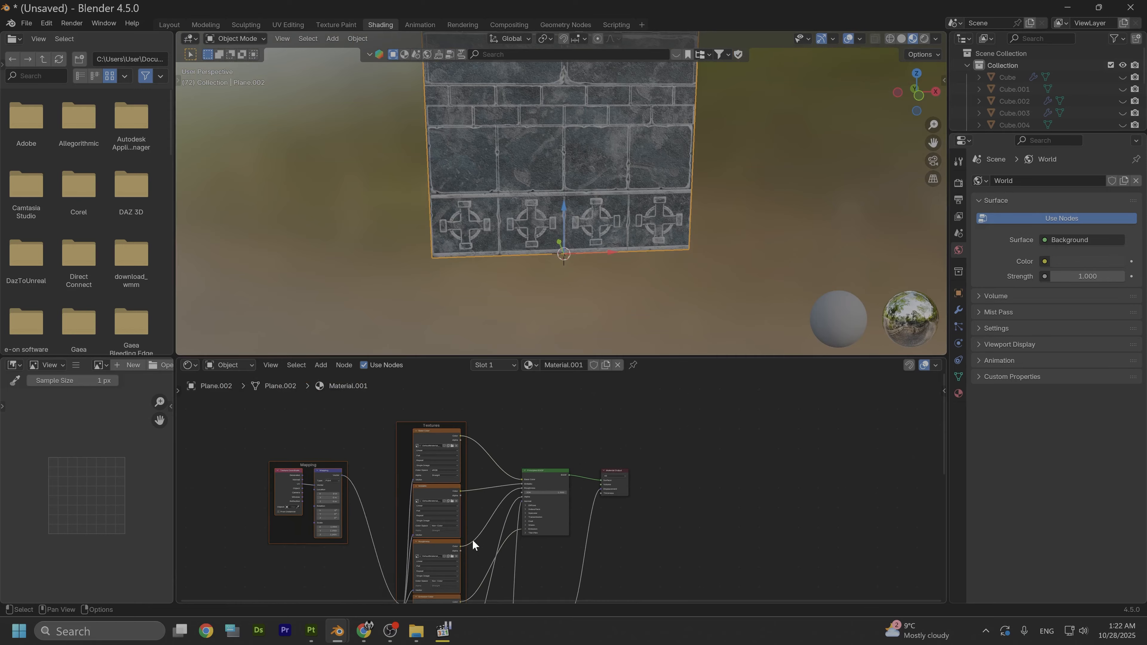
# - Replace the image in the Displacement texture node with Height Map from Mesh DefaultMaterial.1001.png from the Trim folder
pyautogui.keyDown('alt'); pyautogui.moveTo(480, 544); pyautogui.dragTo(487, 474, button='middle'); pyautogui.keyUp('alt')
pyautogui.scroll(-3, 489, 475)
pyautogui.keyDown('alt'); pyautogui.moveTo(539, 586); pyautogui.dragTo(582, 487, button='middle'); pyautogui.keyUp('alt')
pyautogui.scroll(-2, 508, 481)
pyautogui.scroll(5, 554, 489)
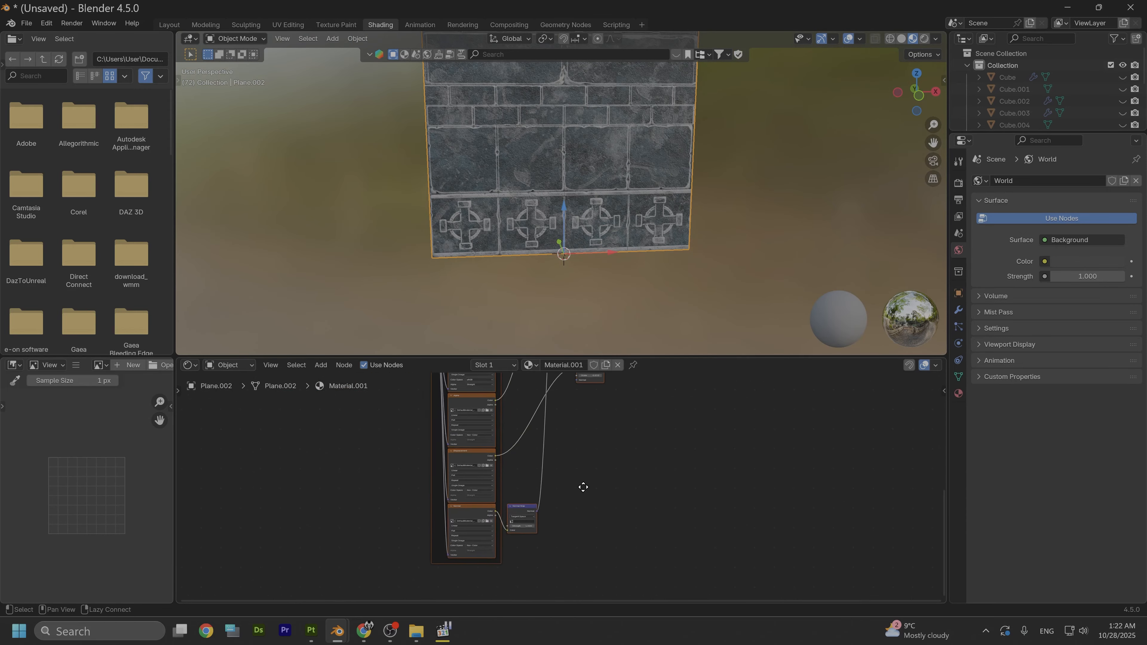
pyautogui.scroll(3, 553, 497)
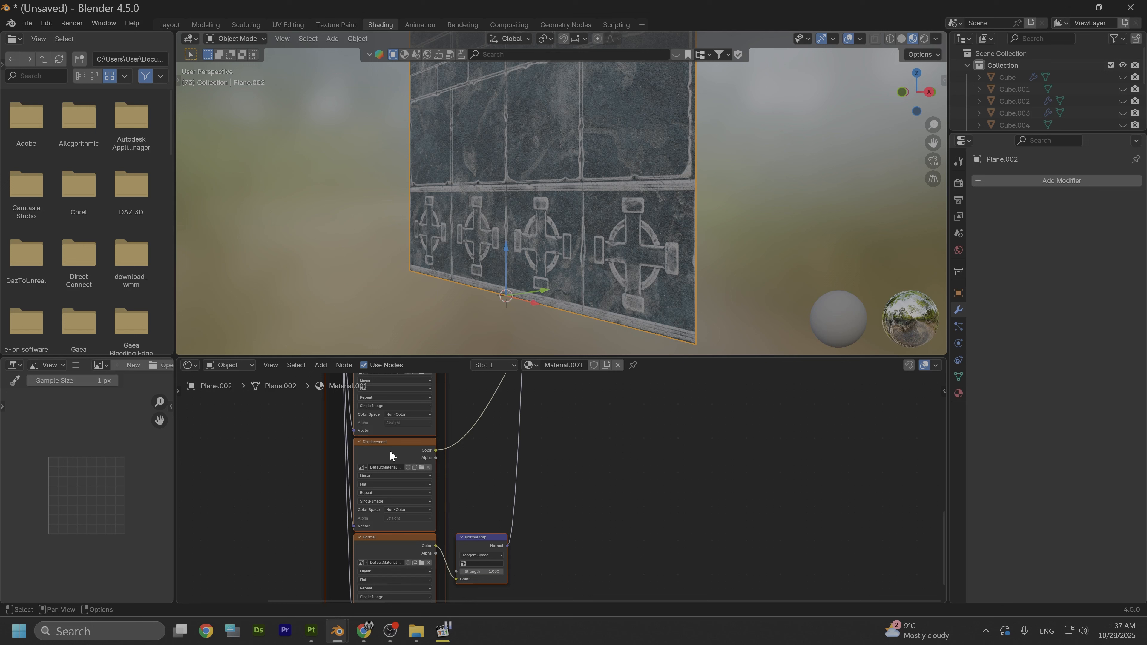
pyautogui.click(385, 461)
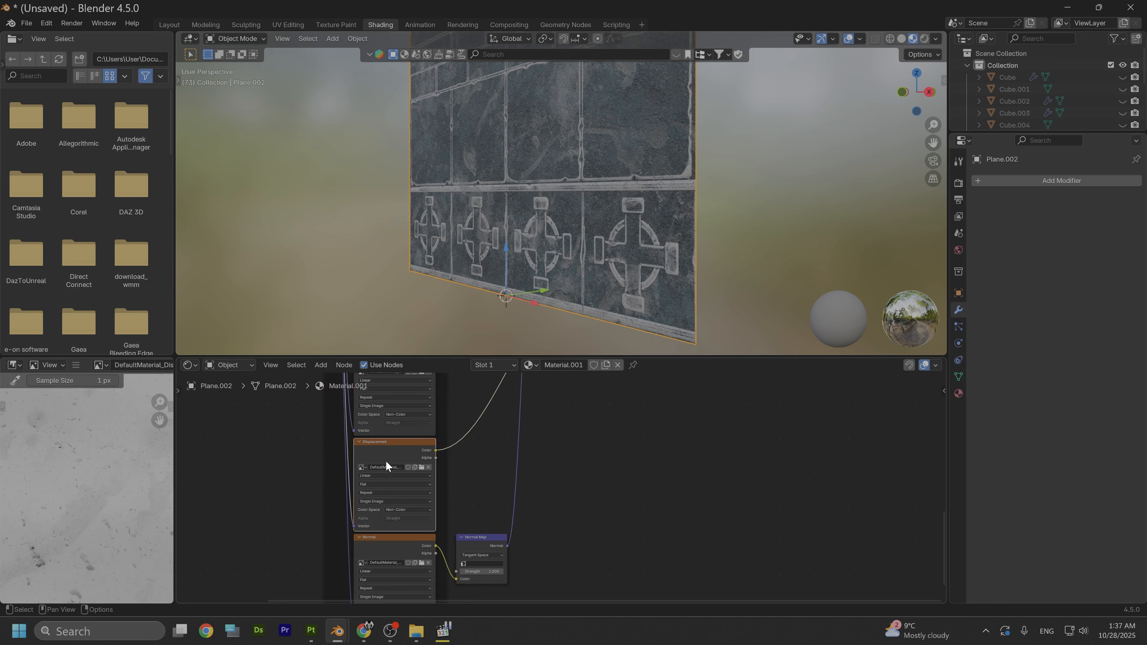
pyautogui.scroll(2, 381, 455)
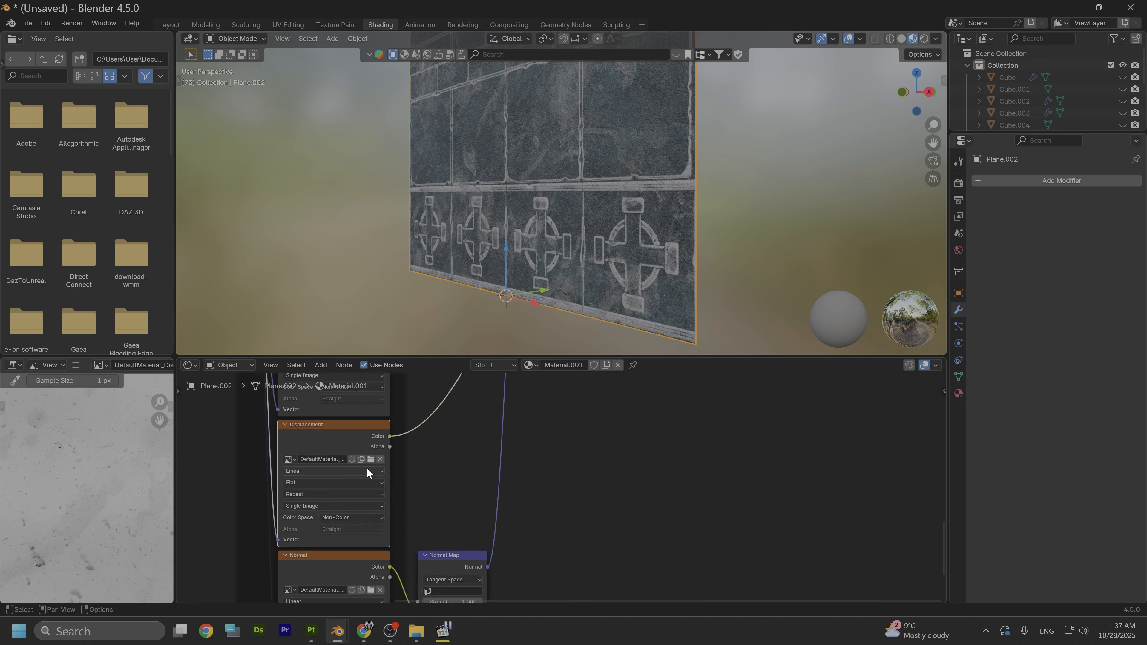
pyautogui.click(370, 459)
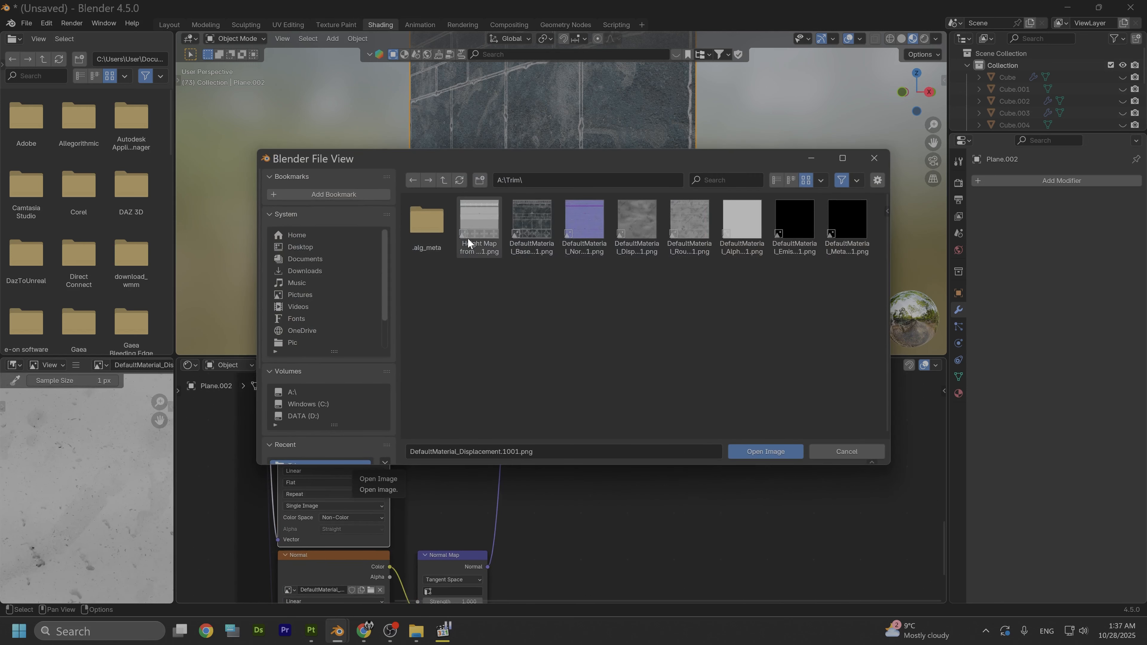
pyautogui.click(480, 221)
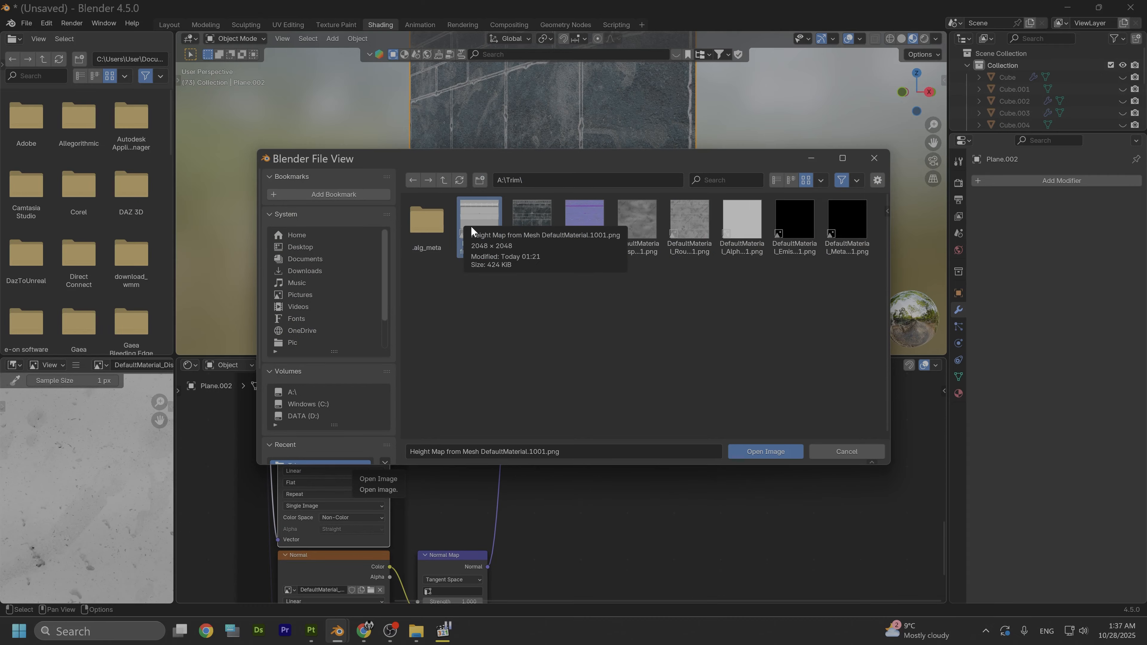
pyautogui.click(767, 452)
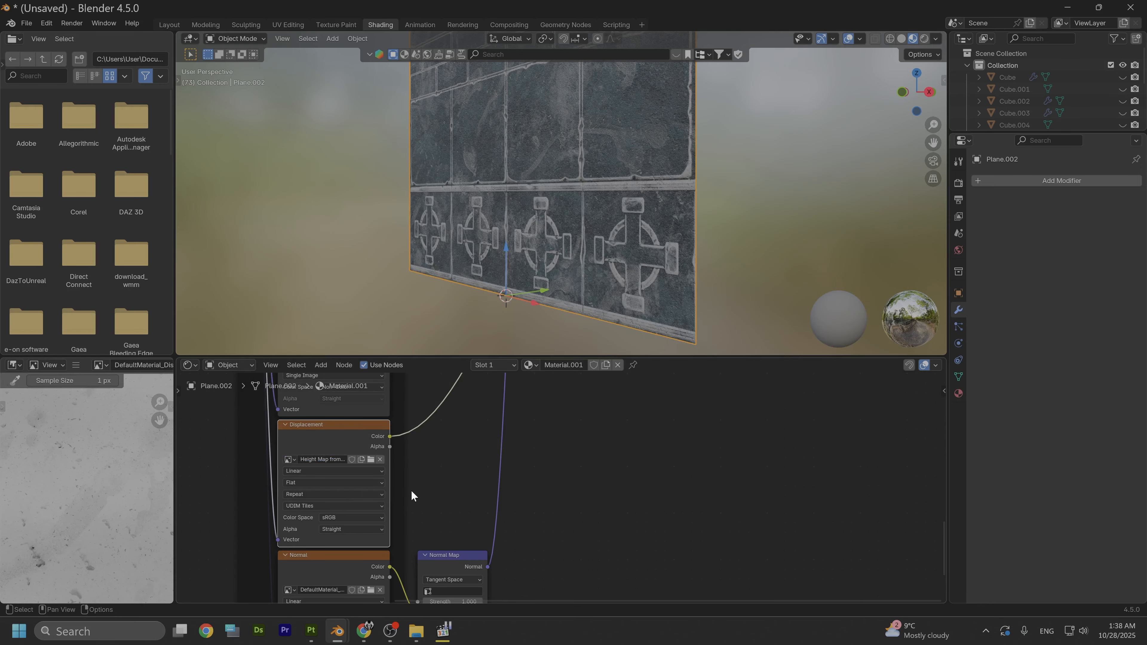
# - Set the material's surface displacement method to Displacement and Bump
pyautogui.scroll(-4, 424, 489)
pyautogui.moveTo(504, 473); pyautogui.dragTo(483, 576, button='middle')
pyautogui.scroll(-2, 523, 529)
pyautogui.moveTo(531, 495); pyautogui.dragTo(483, 541, button='middle')
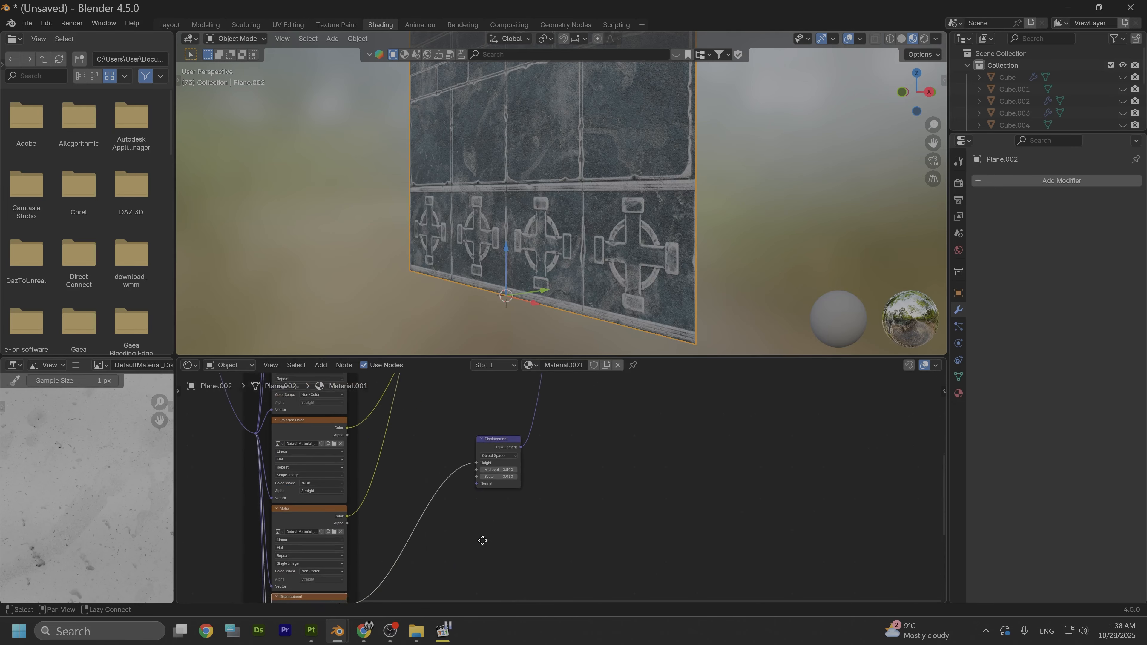
pyautogui.scroll(2, 492, 542)
pyautogui.click(958, 393)
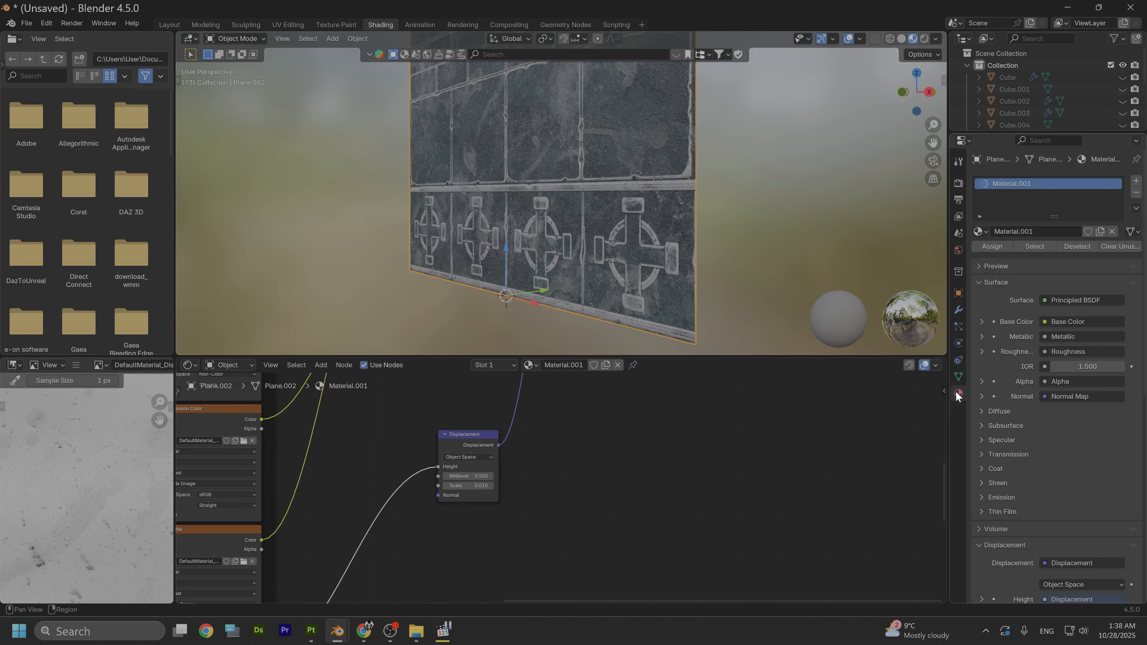
pyautogui.scroll(-10, 1003, 405)
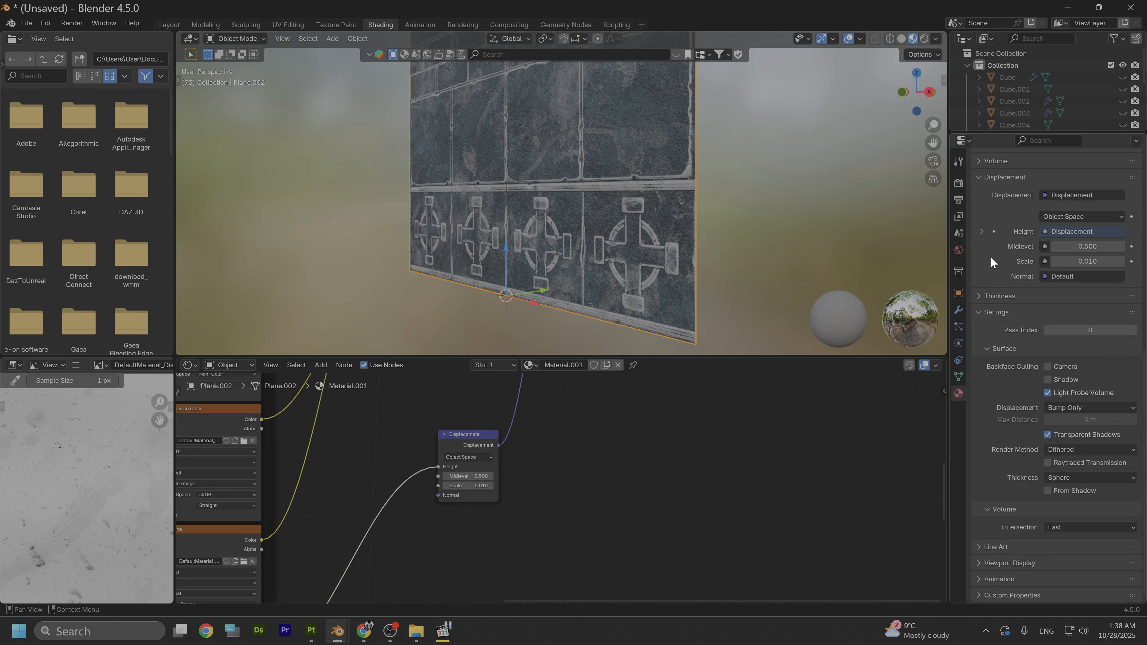
pyautogui.scroll(5, 991, 257)
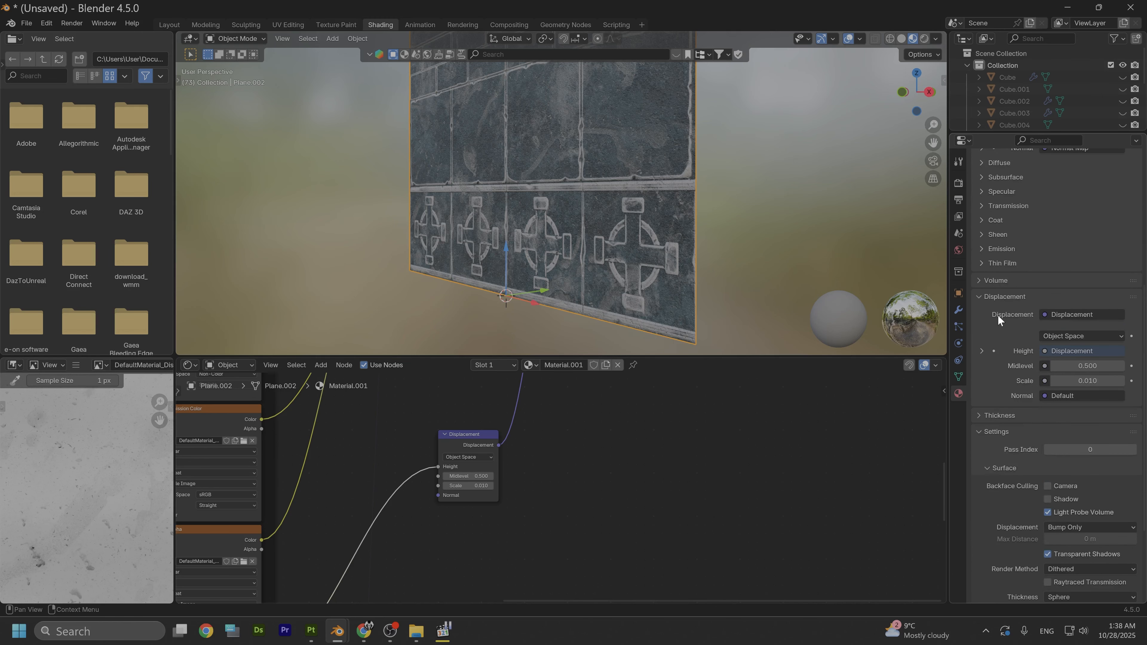
pyautogui.scroll(-5, 987, 345)
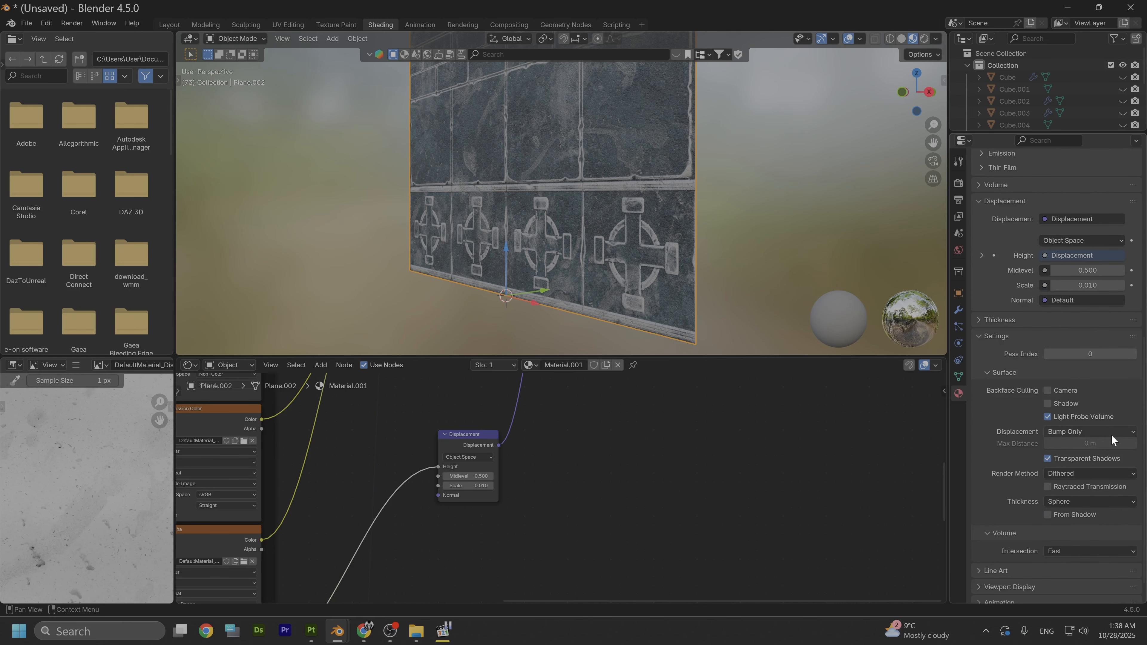
pyautogui.click(1110, 431)
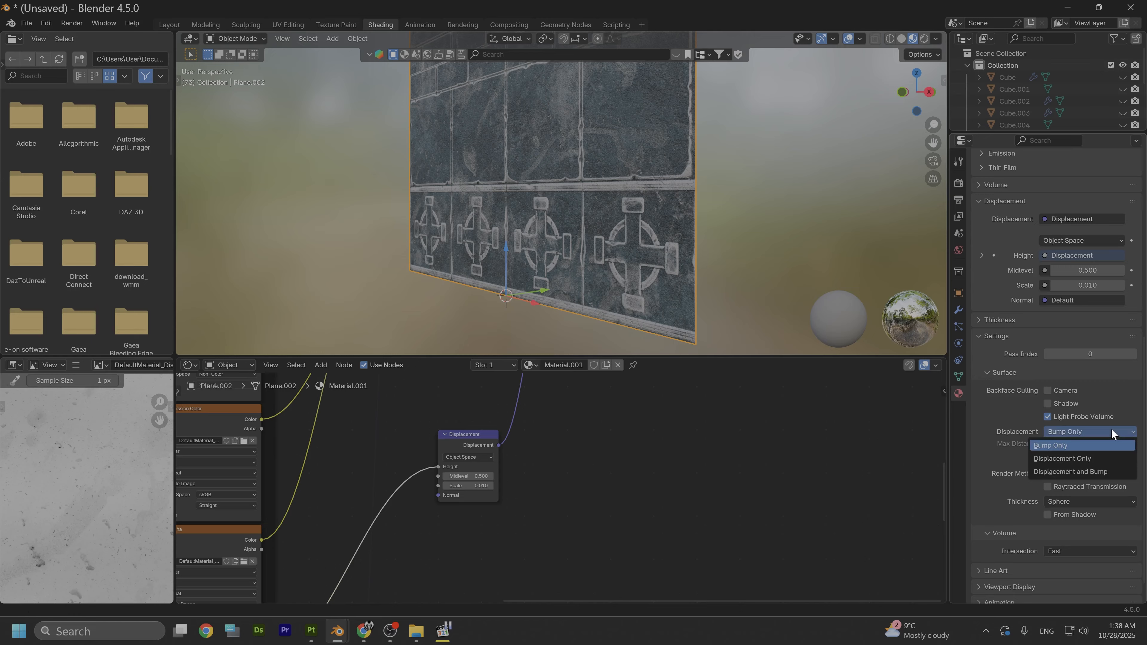
pyautogui.click(1072, 472)
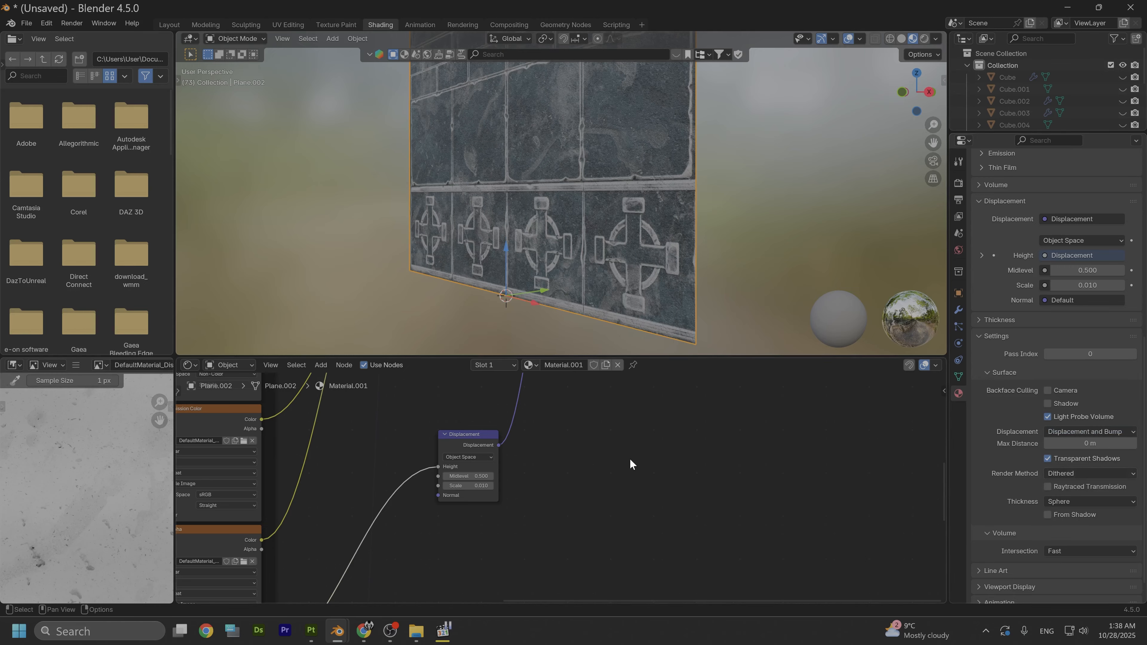
# - Subdivide the plane's mesh with 20 cuts in Edit Mode and return to Object Mode
pyautogui.rightClick(516, 161)
pyautogui.click(243, 38)
pyautogui.click(227, 63)
pyautogui.rightClick(506, 174)
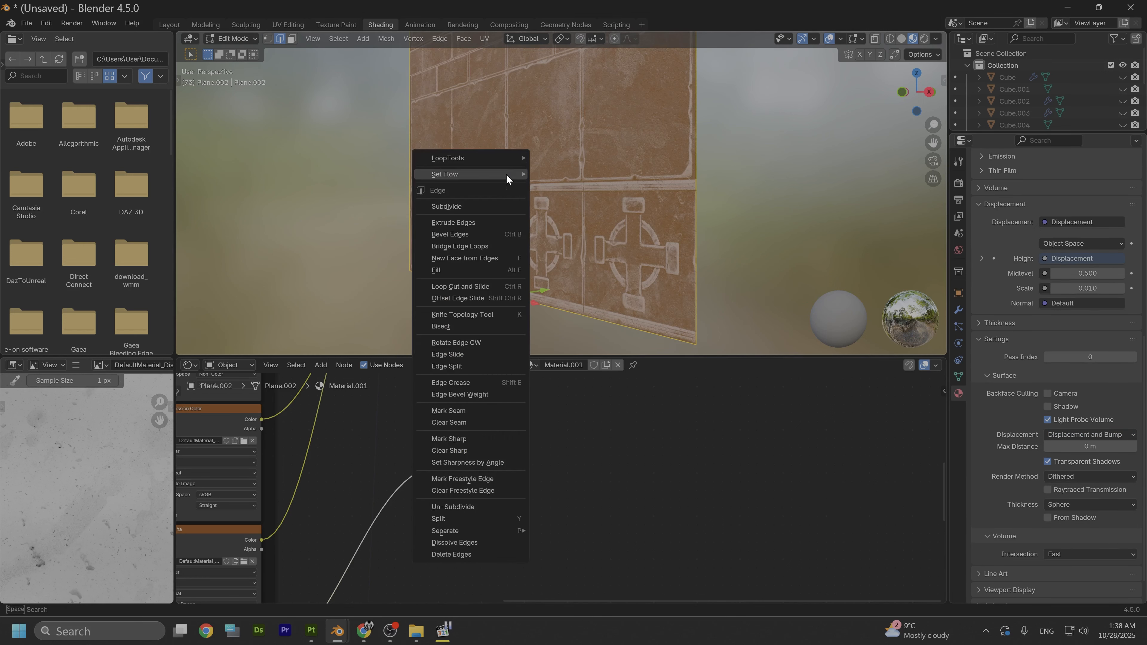
pyautogui.click(469, 206)
pyautogui.click(295, 262)
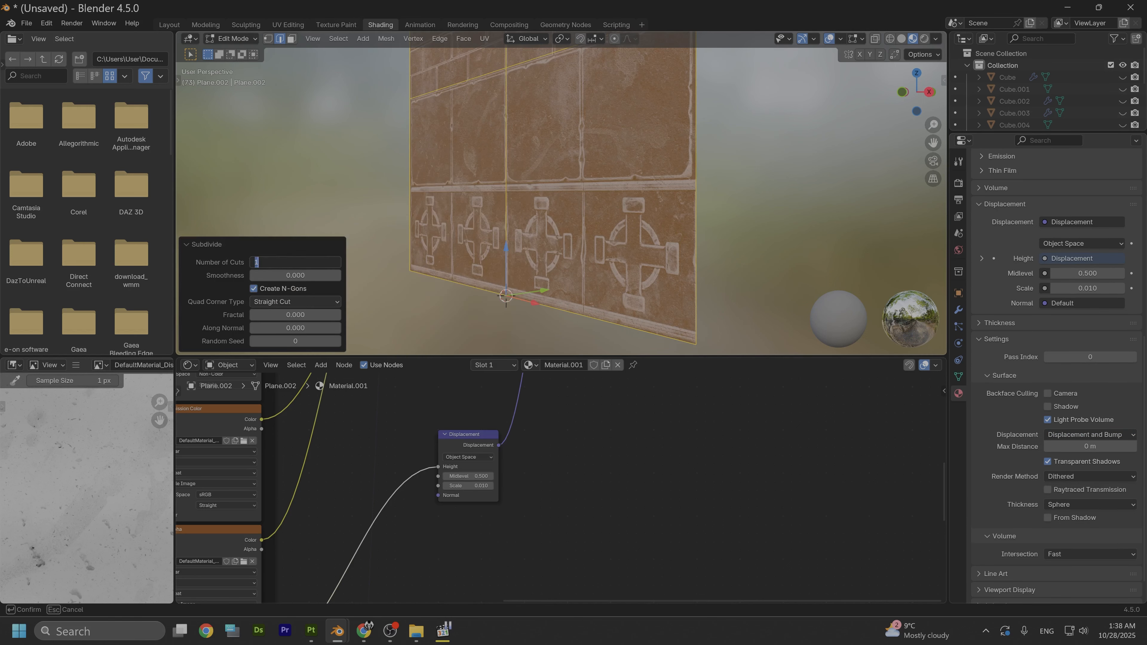
pyautogui.write('20')
pyautogui.press('Return')
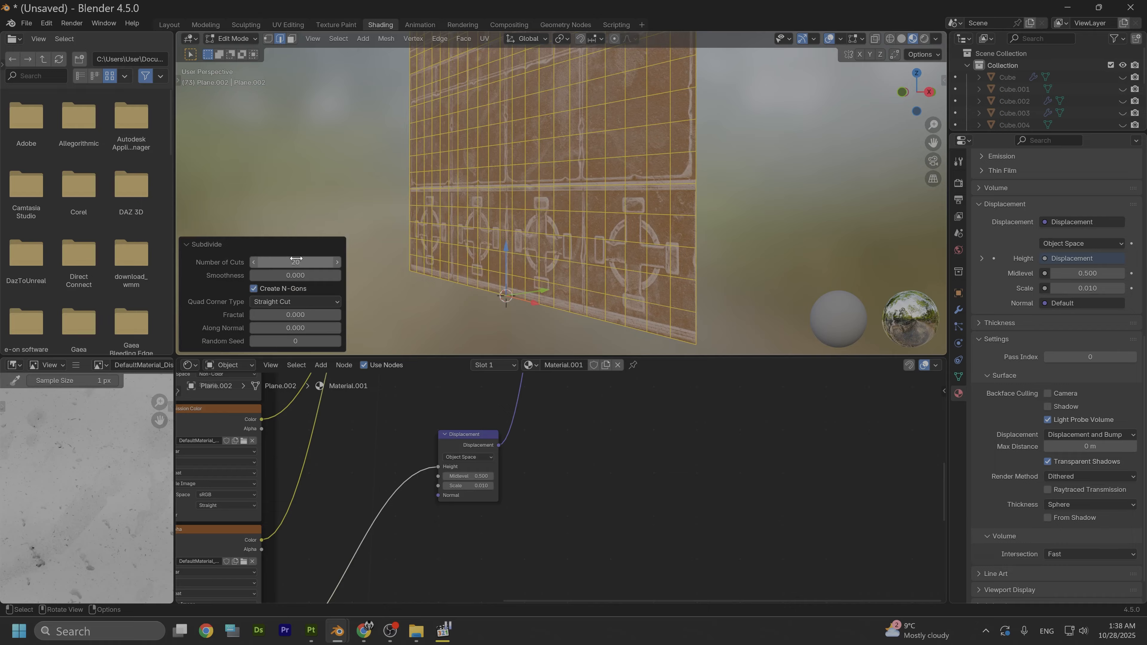
pyautogui.click(226, 37)
pyautogui.click(235, 49)
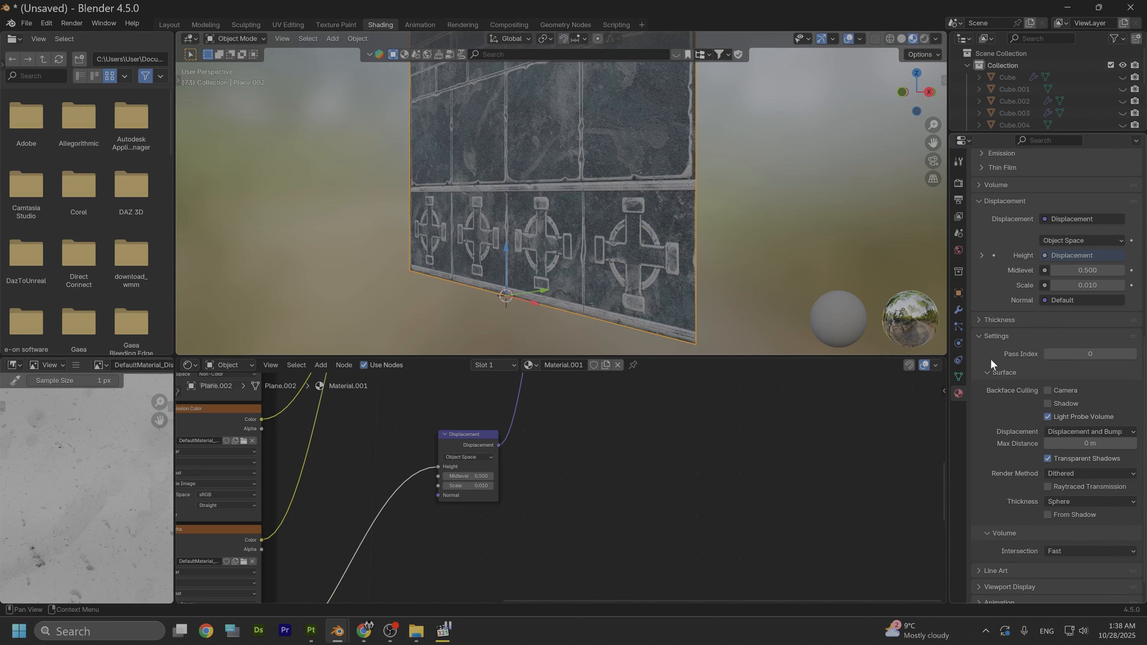
# - Add a Multiresolution modifier to the plane and subdivide it to level 2
pyautogui.click(958, 310)
pyautogui.click(1034, 182)
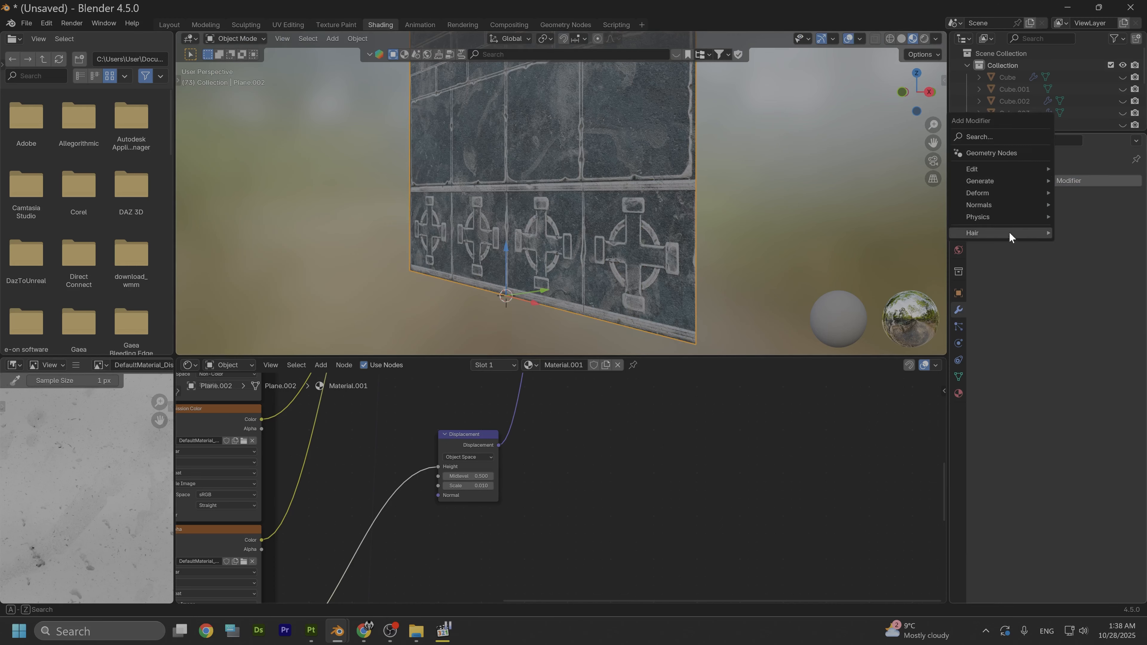
pyautogui.moveTo(989, 181)
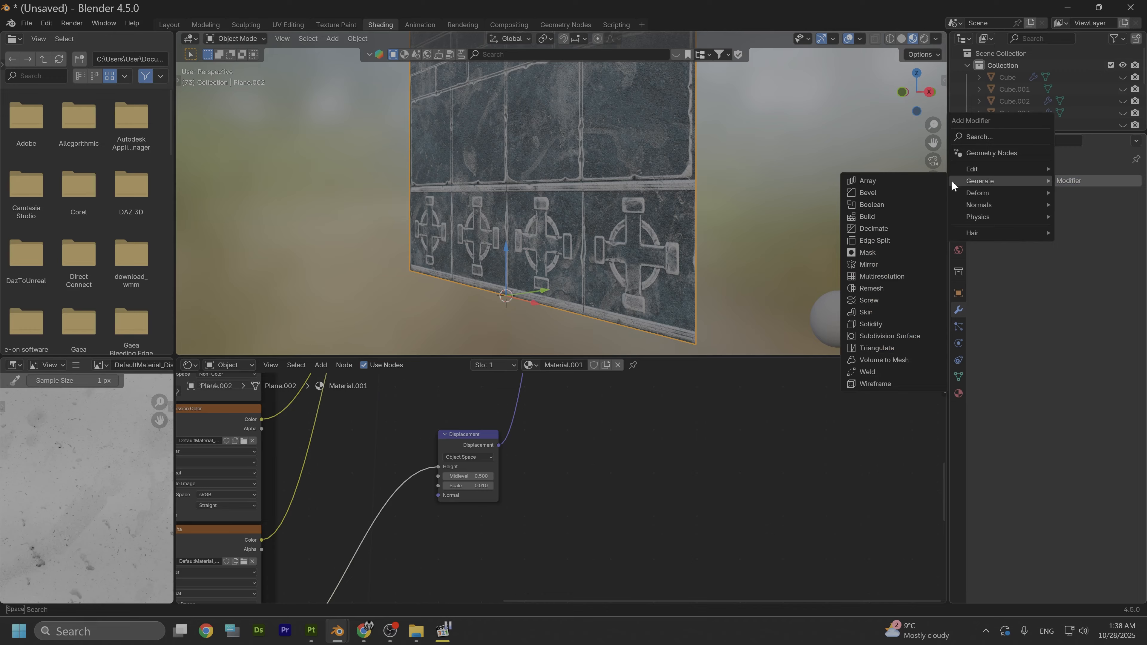
pyautogui.click(881, 275)
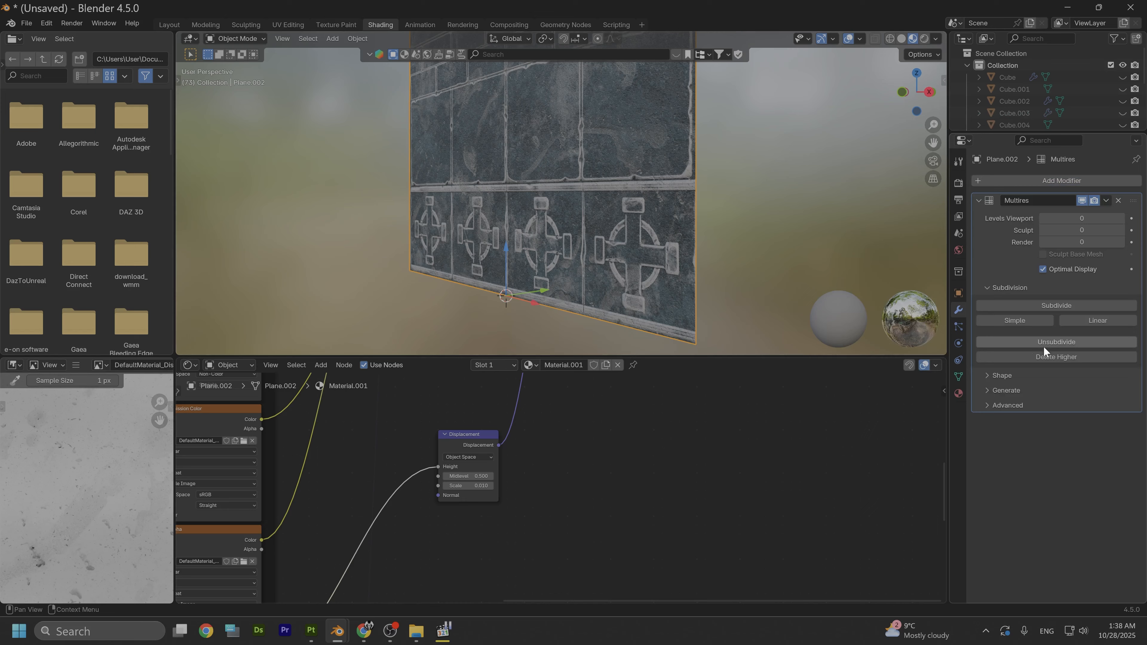
pyautogui.click(1093, 303)
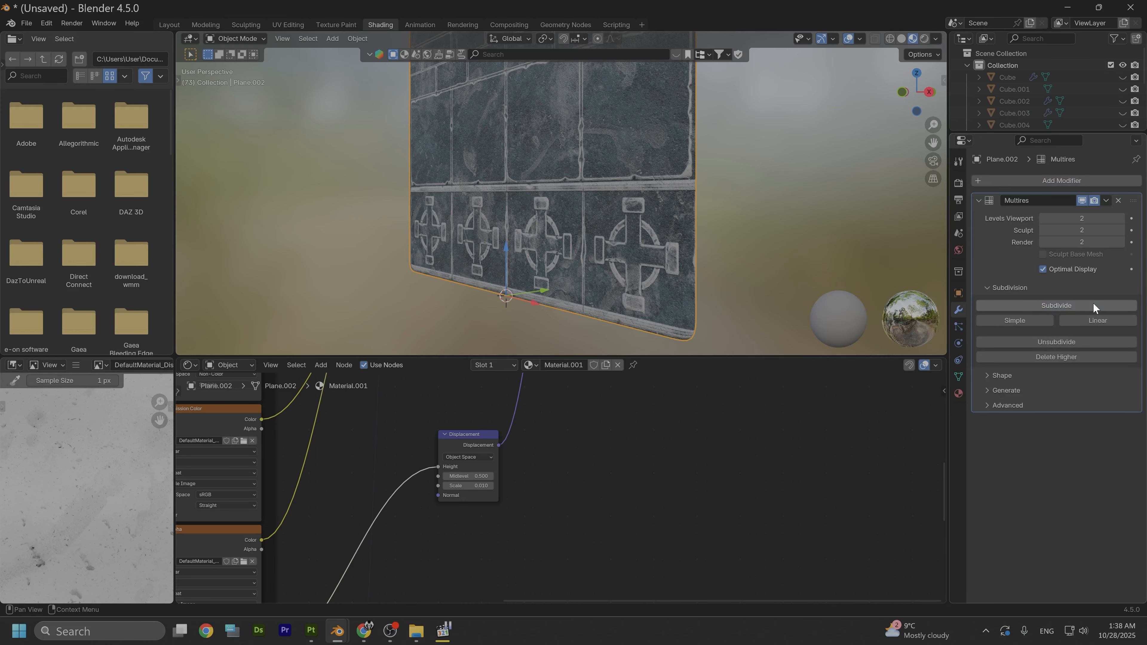
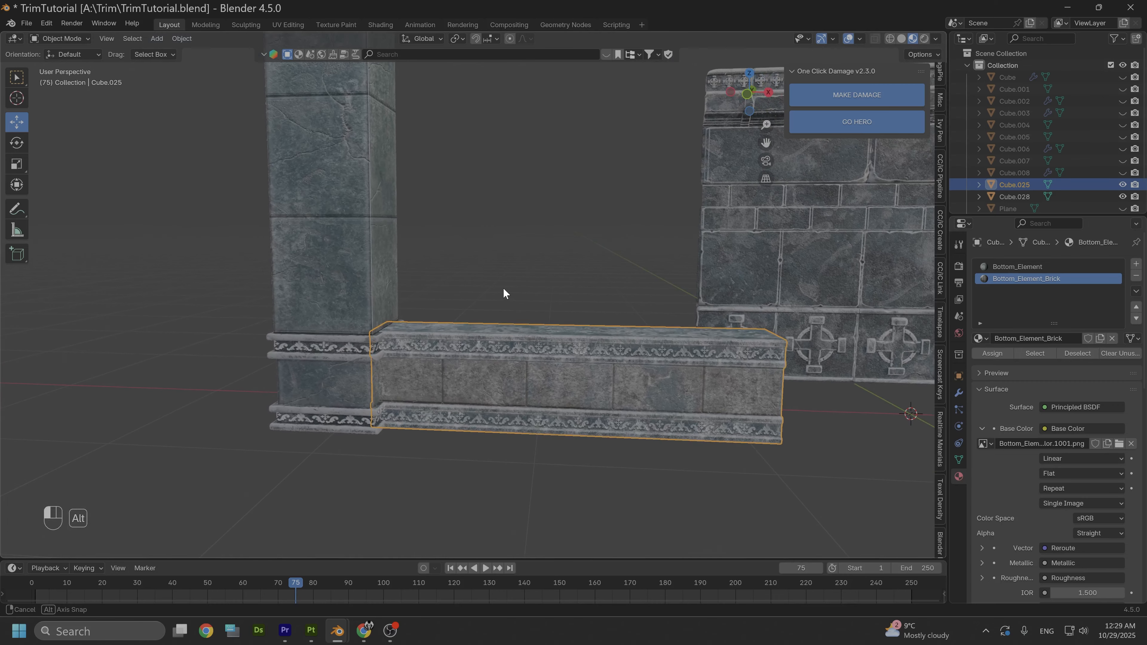
# - Examine the stone texturing and carved trim details on the pillar and the low base wall from several angles
pyautogui.scroll(2, 517, 327)
pyautogui.keyDown('alt'); pyautogui.moveTo(546, 418); pyautogui.dragTo(464, 313, button='middle'); pyautogui.keyUp('alt')
pyautogui.keyDown('alt'); pyautogui.moveTo(465, 313); pyautogui.dragTo(497, 316); pyautogui.keyUp('alt')
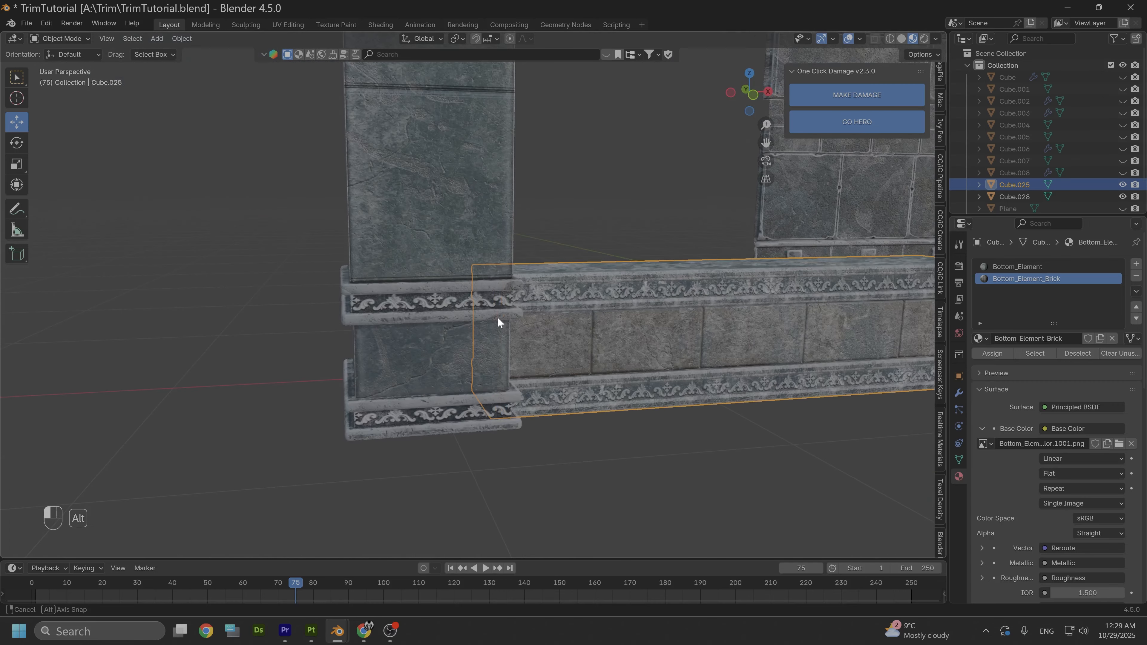
pyautogui.keyDown('alt'); pyautogui.moveTo(637, 330); pyautogui.dragTo(536, 291); pyautogui.keyUp('alt')
pyautogui.scroll(2, 488, 349)
pyautogui.keyDown('alt'); pyautogui.moveTo(190, 289); pyautogui.dragTo(444, 292, button='middle'); pyautogui.keyUp('alt')
pyautogui.scroll(5, 444, 293)
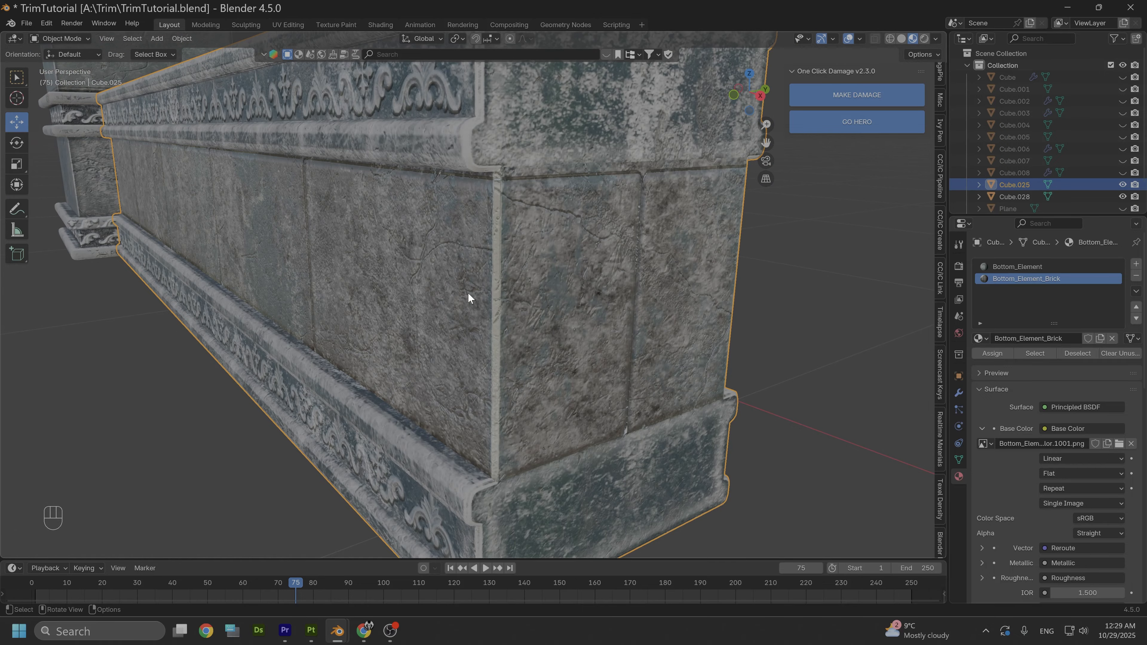
pyautogui.keyDown('alt'); pyautogui.moveTo(428, 331); pyautogui.dragTo(487, 330); pyautogui.keyUp('alt')
pyautogui.scroll(-7, 423, 270)
pyautogui.keyDown('alt'); pyautogui.moveTo(424, 269); pyautogui.dragTo(481, 343); pyautogui.keyUp('alt')
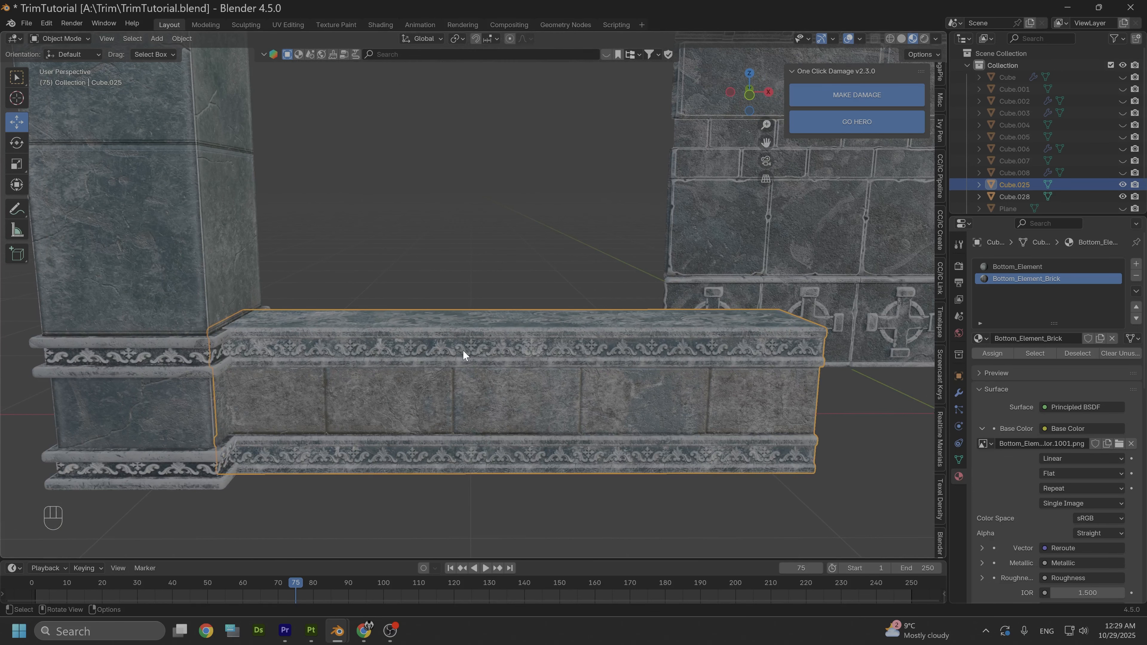
# - Select the trim sheet plane and compare its brick and ornament rows with the low base wall
pyautogui.keyDown('alt'); pyautogui.moveTo(432, 241); pyautogui.dragTo(580, 318); pyautogui.keyUp('alt')
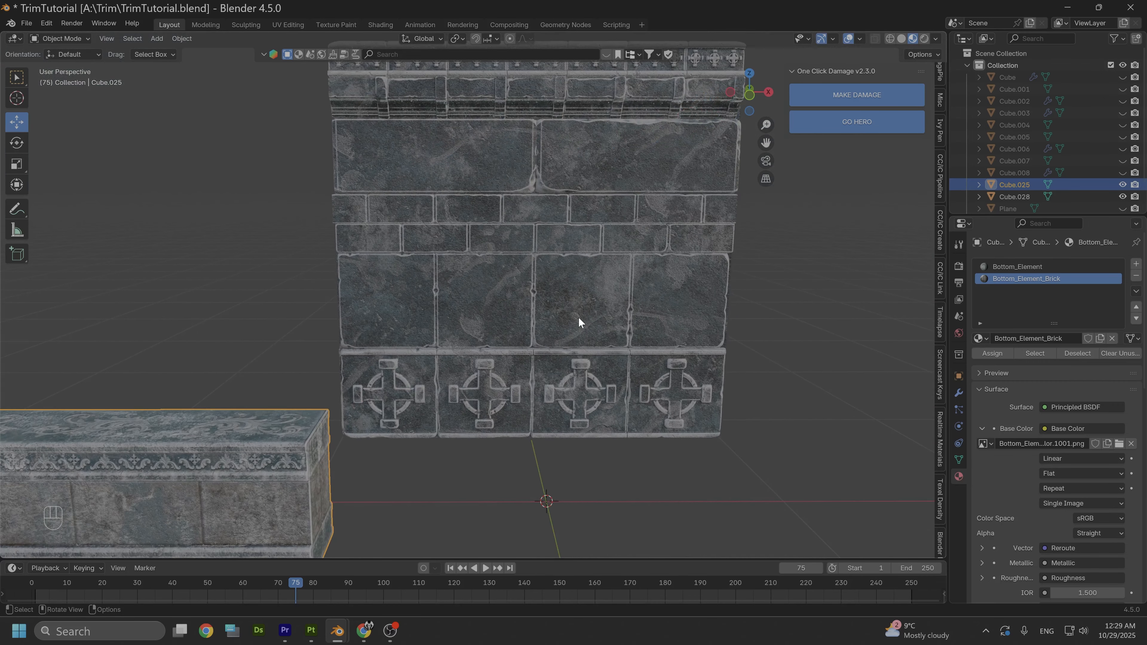
pyautogui.click(499, 305)
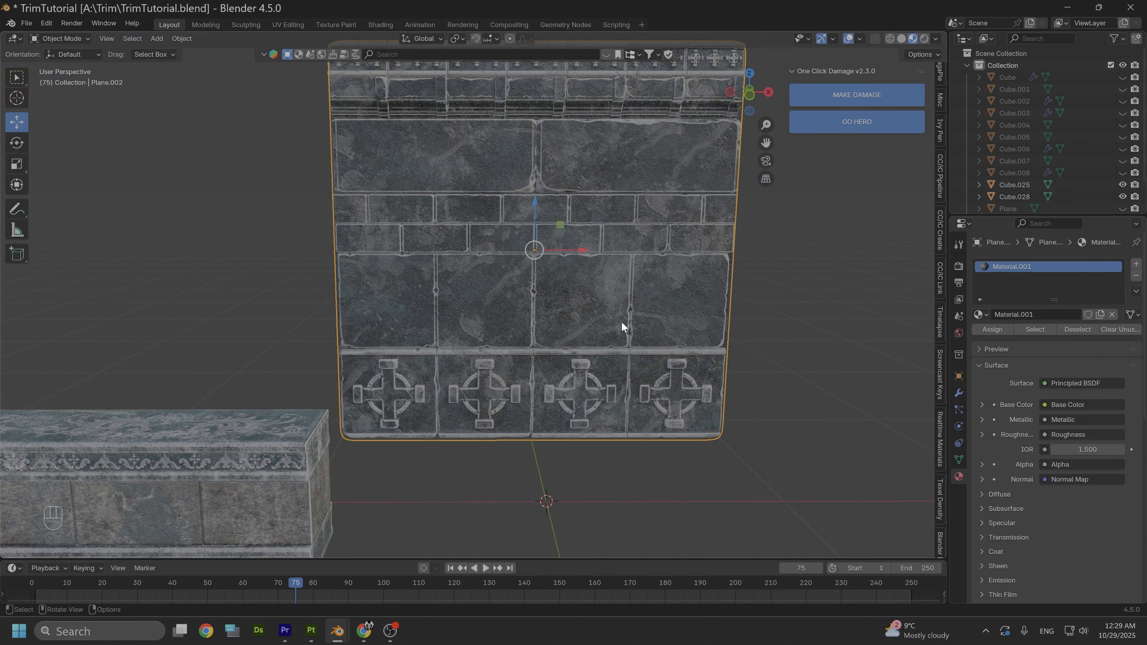
pyautogui.scroll(1, 556, 262)
pyautogui.keyDown('alt'); pyautogui.moveTo(560, 304); pyautogui.dragTo(572, 408, button='middle'); pyautogui.keyUp('alt')
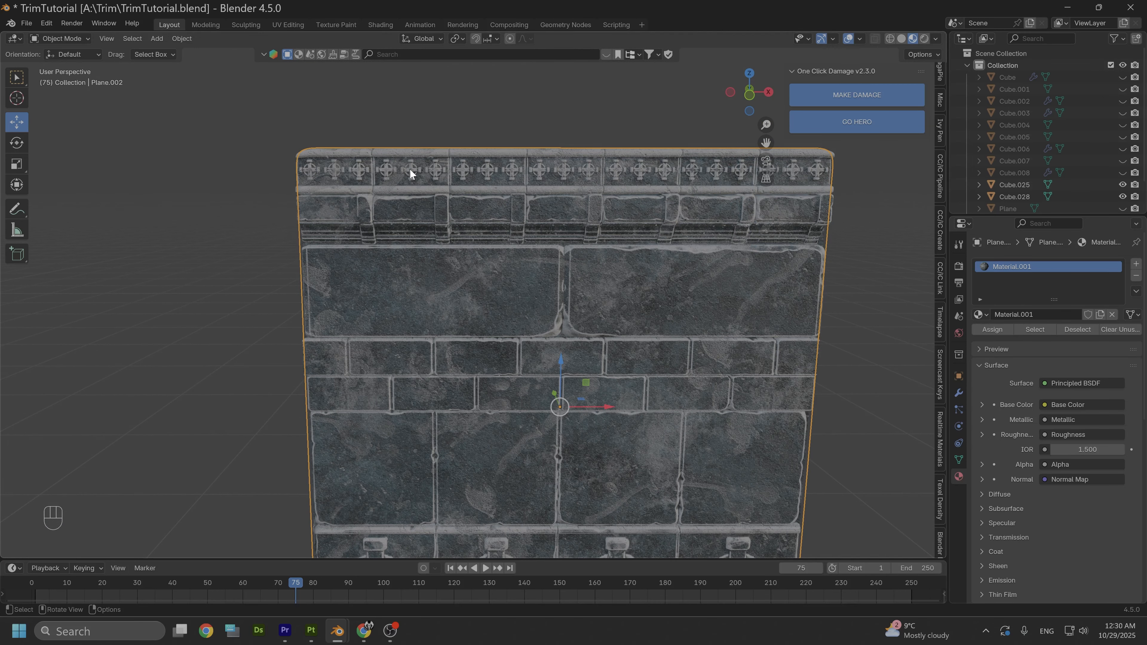
pyautogui.scroll(-2, 447, 257)
pyautogui.keyDown('alt'); pyautogui.moveTo(361, 329); pyautogui.dragTo(574, 135, button='middle'); pyautogui.keyUp('alt')
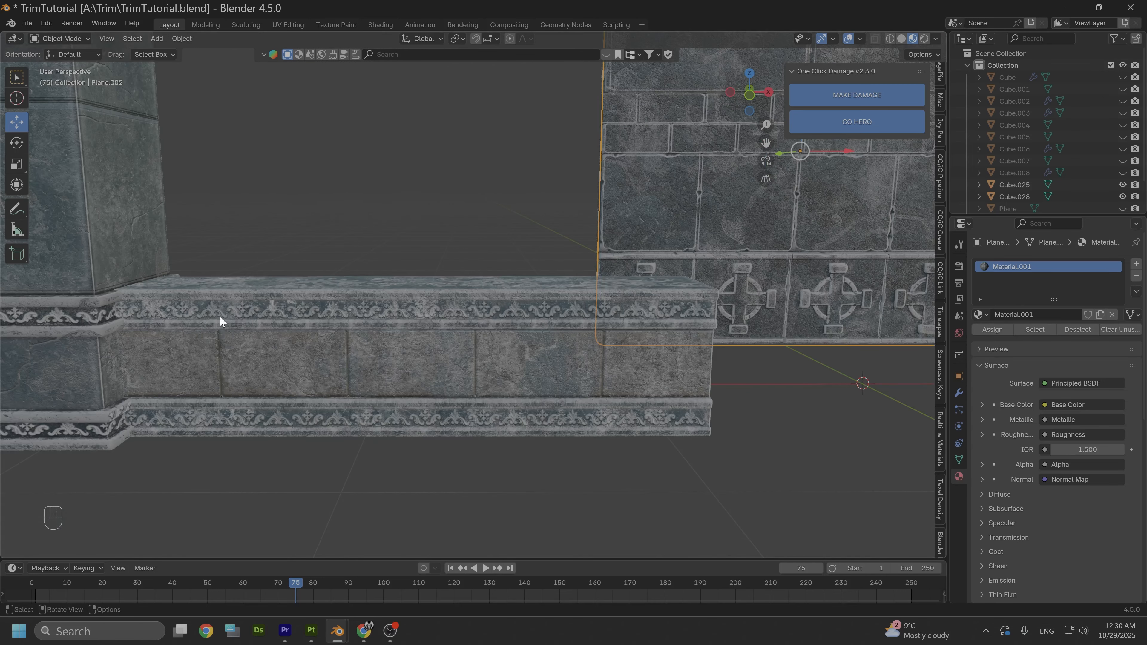
pyautogui.scroll(-2, 478, 312)
pyautogui.keyDown('alt'); pyautogui.moveTo(478, 312); pyautogui.dragTo(610, 255, button='middle'); pyautogui.keyUp('alt')
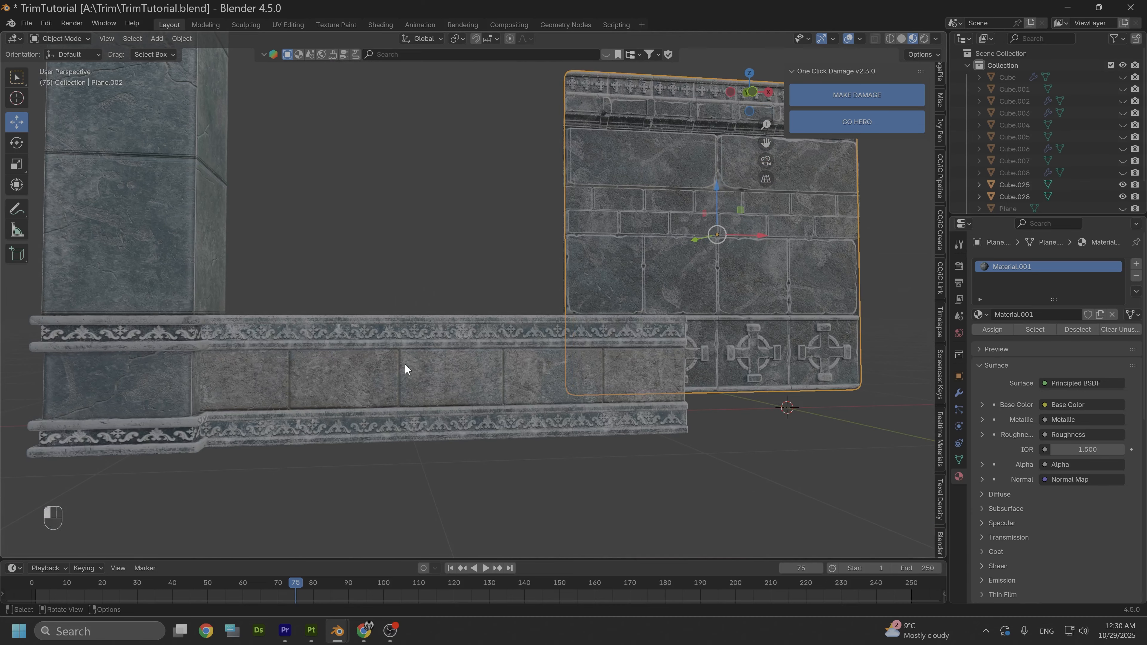
# - Duplicate the low base wall together with the pillar and move the copies about 4.35 m along X
pyautogui.click(405, 363)
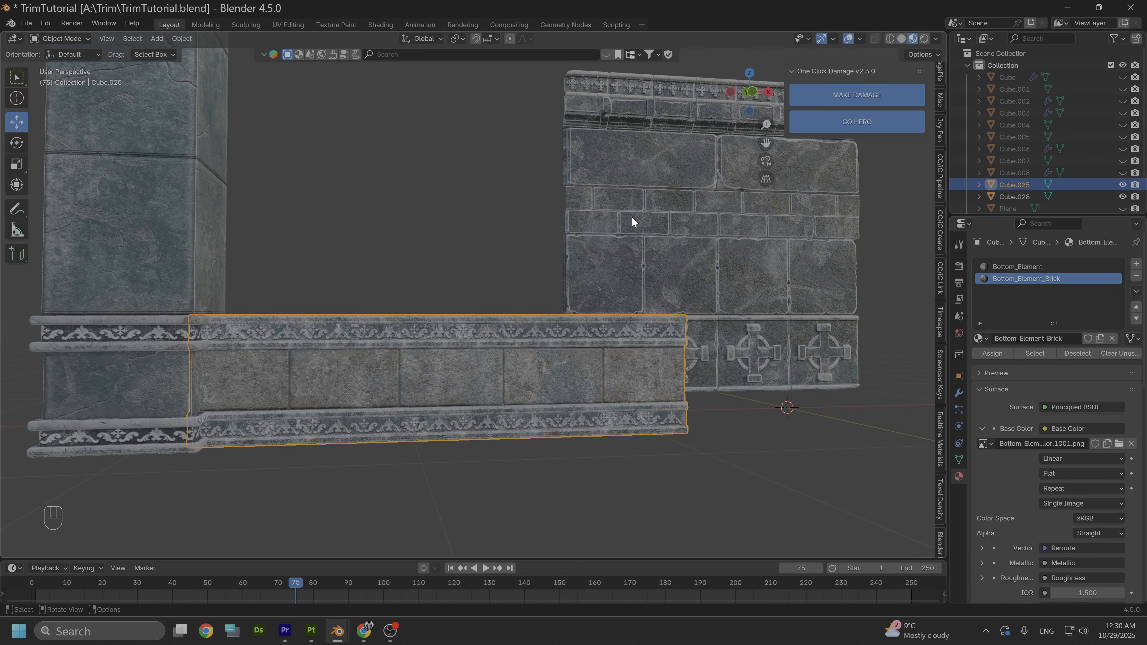
pyautogui.scroll(-3, 389, 333)
pyautogui.keyDown('shift'); pyautogui.click(278, 190); pyautogui.keyUp('shift')
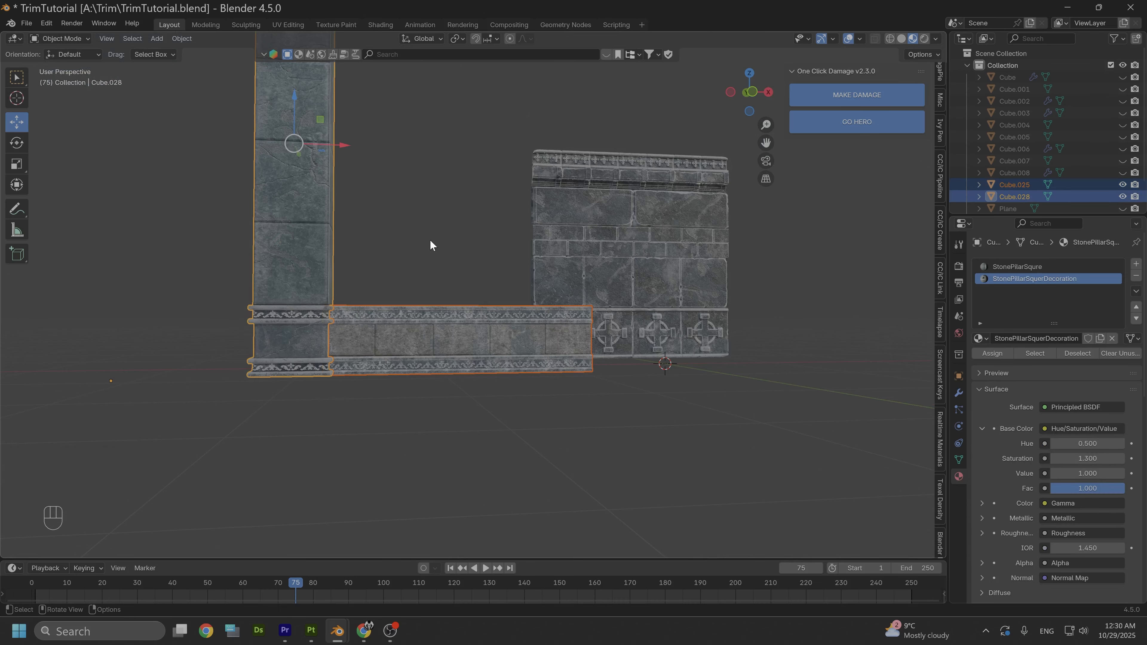
pyautogui.keyDown('alt'); pyautogui.moveTo(452, 220); pyautogui.dragTo(565, 361, button='middle'); pyautogui.keyUp('alt')
pyautogui.moveTo(458, 288); pyautogui.dragTo(176, 293)
pyautogui.scroll(-4, 381, 294)
pyautogui.hotkey('shift', 'd')
pyautogui.rightClick(176, 296)
pyautogui.moveTo(180, 296); pyautogui.dragTo(413, 300)
pyautogui.keyDown('alt'); pyautogui.moveTo(469, 303); pyautogui.dragTo(483, 332, button='middle'); pyautogui.keyUp('alt')
pyautogui.scroll(2, 483, 331)
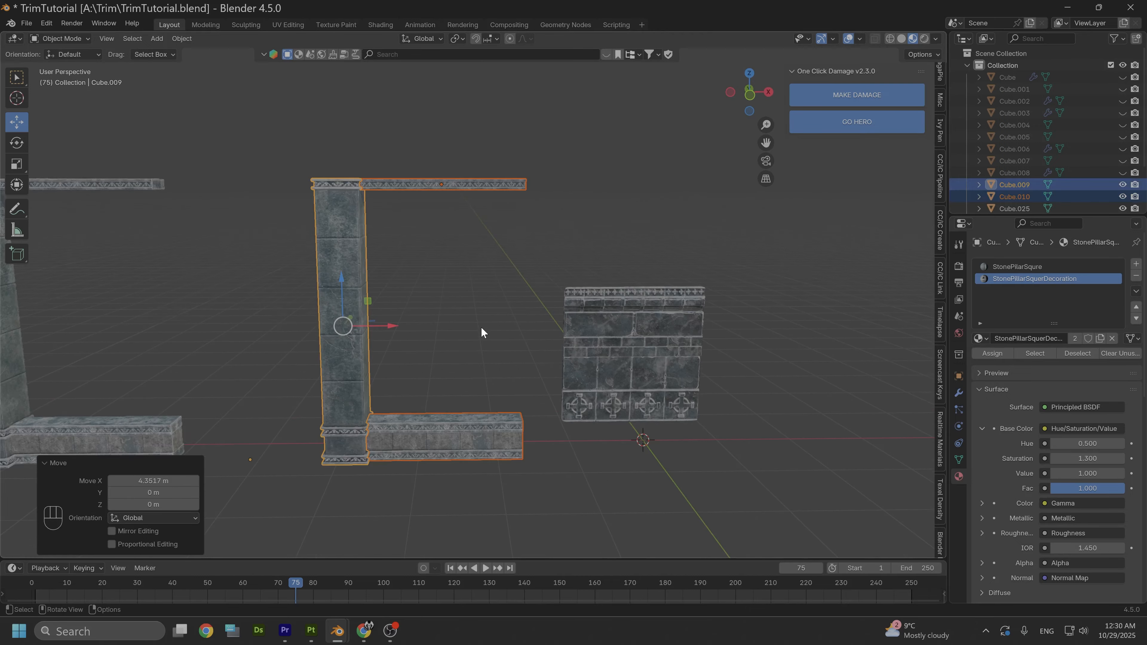
# - Select the duplicated base wall and remove both of its material slots
pyautogui.scroll(1, 436, 441)
pyautogui.click(452, 455)
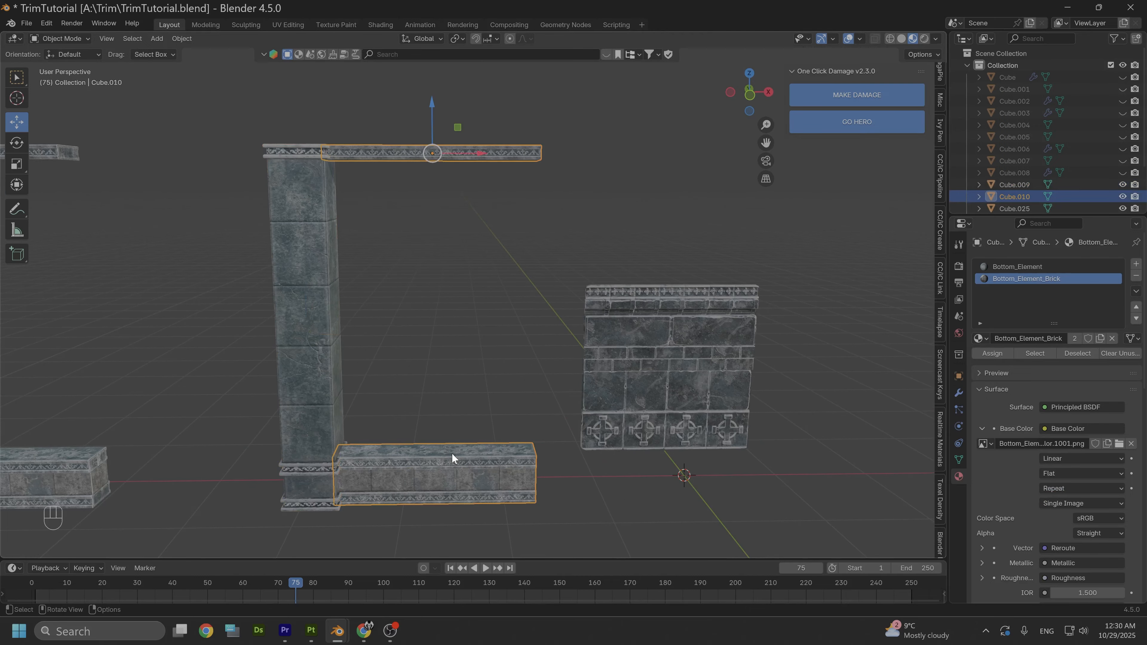
pyautogui.keyDown('alt'); pyautogui.moveTo(452, 454); pyautogui.dragTo(507, 338, button='middle'); pyautogui.keyUp('alt')
pyautogui.scroll(2, 505, 382)
pyautogui.scroll(2, 553, 348)
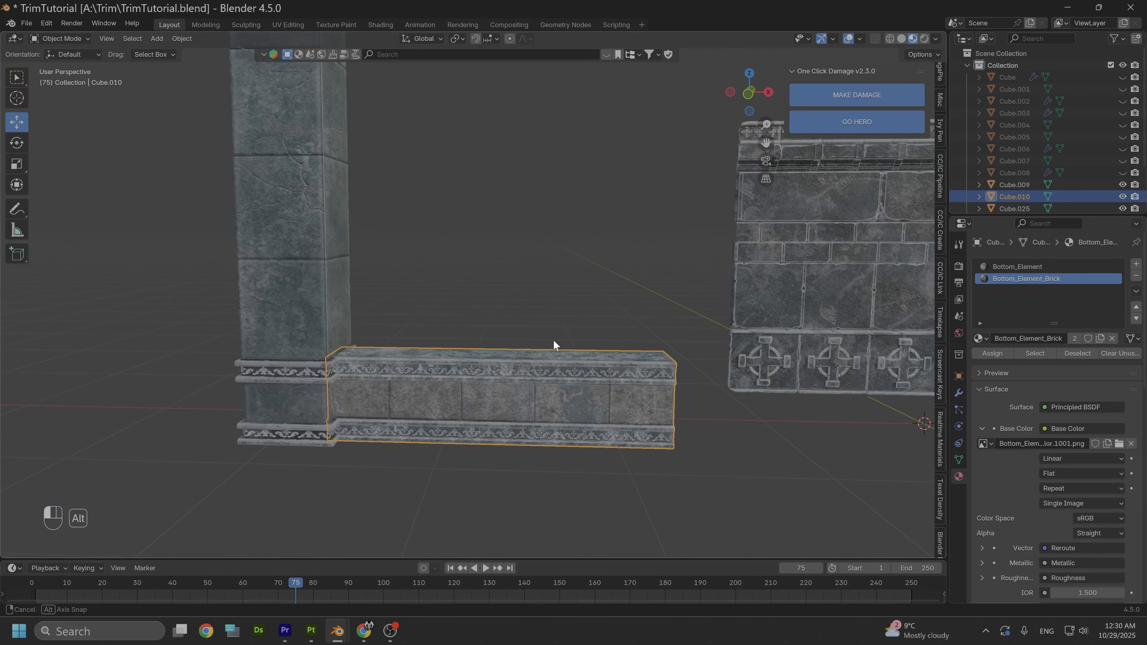
pyautogui.click(1136, 275)
pyautogui.click(1136, 276)
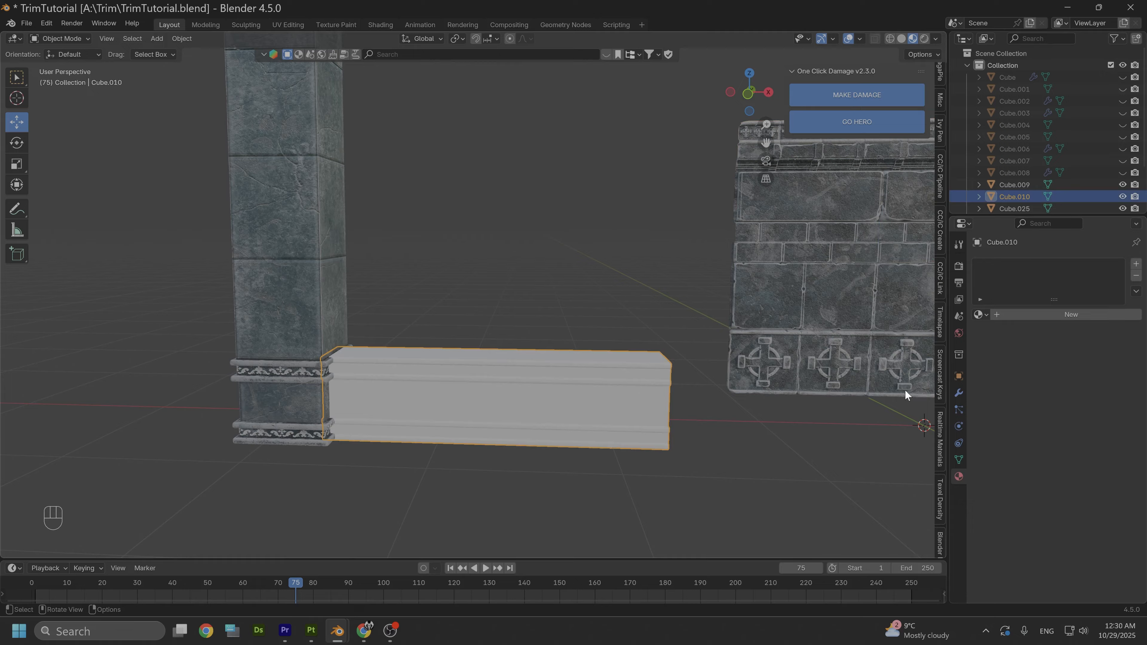
# - Assign the existing trim sheet material Material.001 to the duplicated base wall
pyautogui.click(981, 315)
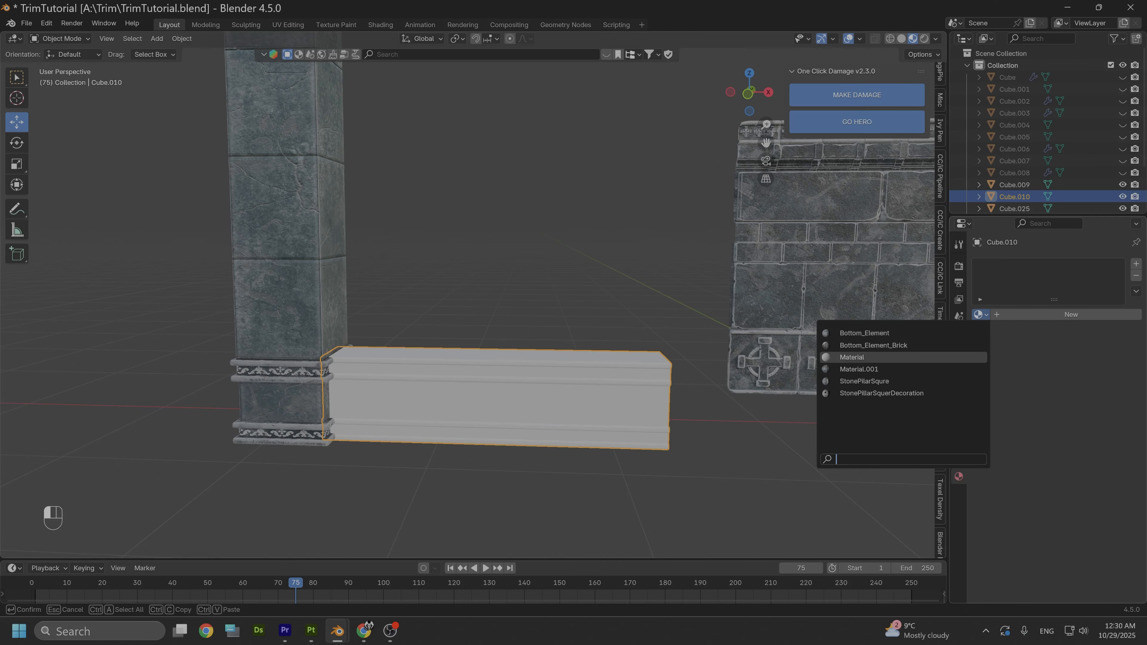
pyautogui.click(874, 374)
pyautogui.scroll(2, 539, 421)
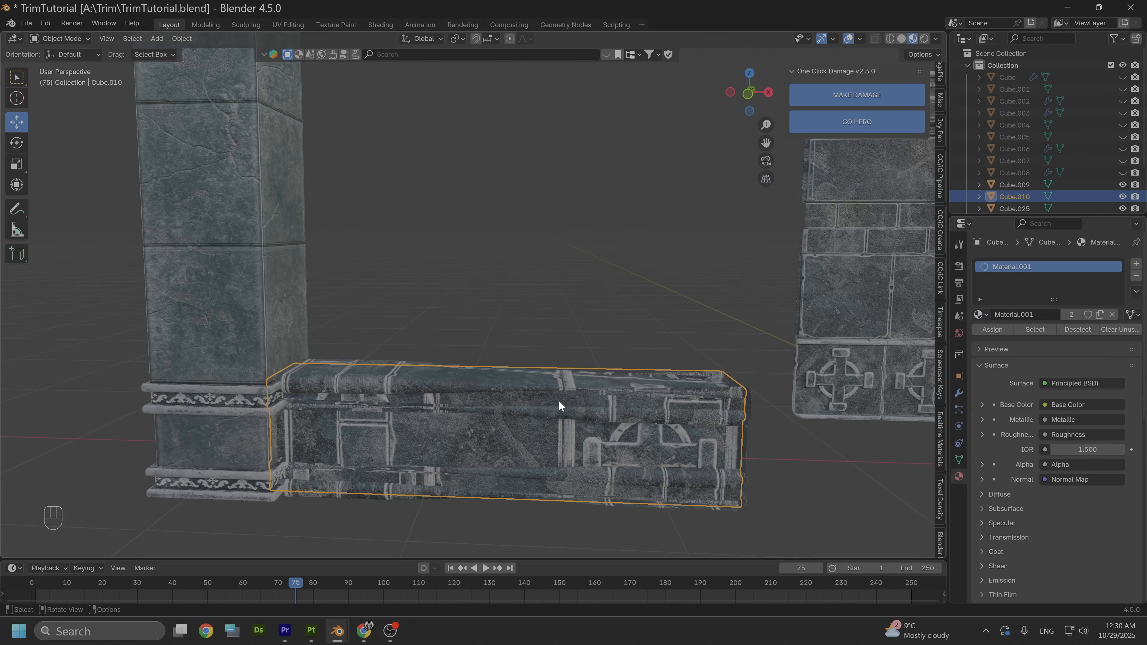
# - Open the duplicated base wall's mesh in Edit Mode and switch to the UV Editing workspace
pyautogui.keyDown('shift'); pyautogui.moveTo(558, 400); pyautogui.dragTo(552, 358, button='middle'); pyautogui.keyUp('shift')
pyautogui.press('alt')
pyautogui.keyDown('alt'); pyautogui.moveTo(506, 356); pyautogui.dragTo(594, 299); pyautogui.keyUp('alt')
pyautogui.press('Tab')
pyautogui.scroll(-2, 587, 319)
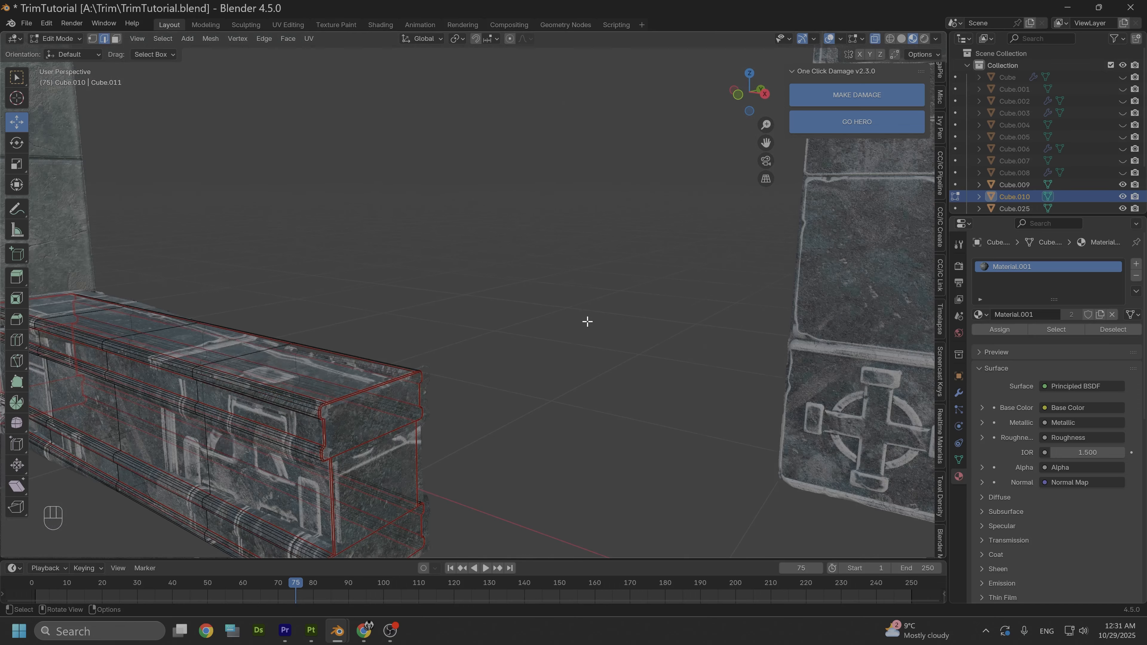
pyautogui.keyDown('alt'); pyautogui.moveTo(532, 325); pyautogui.dragTo(608, 290); pyautogui.keyUp('alt')
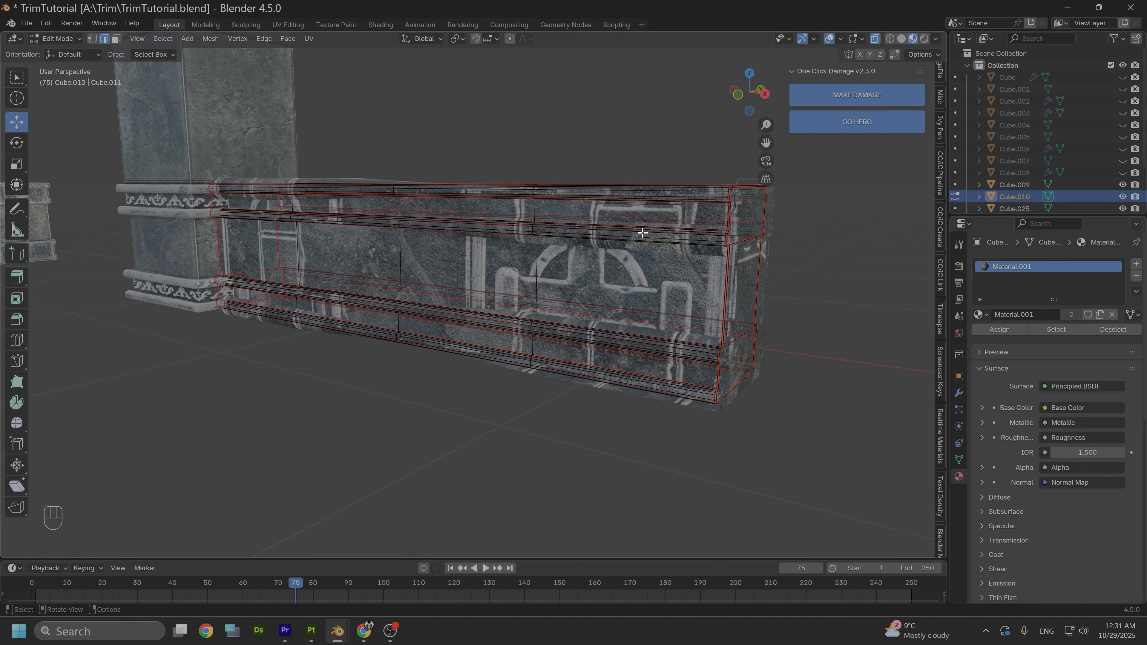
pyautogui.click(289, 25)
pyautogui.moveTo(558, 425); pyautogui.dragTo(595, 384, button='middle')
pyautogui.scroll(2, 522, 413)
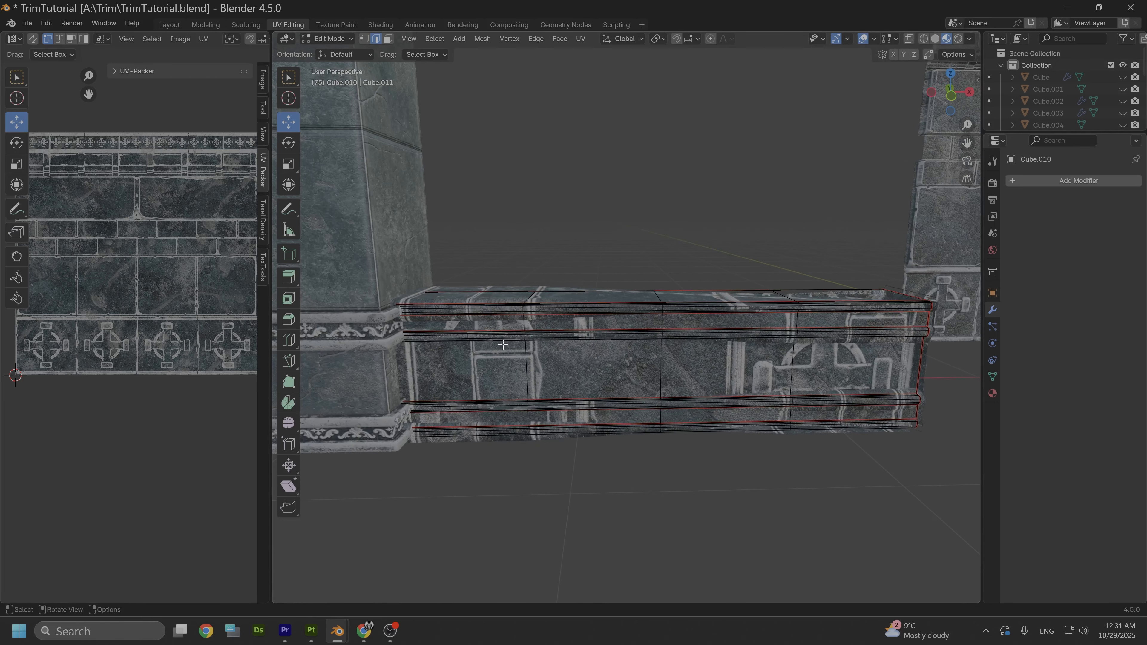
# - Select the four middle front faces of the base wall, between its upper and lower mouldings, in face select mode
pyautogui.click(388, 39)
pyautogui.click(482, 378)
pyautogui.hotkey('alt', 'a')
pyautogui.scroll(-1, 132, 334)
pyautogui.moveTo(587, 361); pyautogui.dragTo(592, 348, button='middle')
pyautogui.click(555, 349)
pyautogui.keyDown('shift'); pyautogui.click(678, 348); pyautogui.keyUp('shift')
pyautogui.keyDown('shift'); pyautogui.click(770, 345); pyautogui.keyUp('shift')
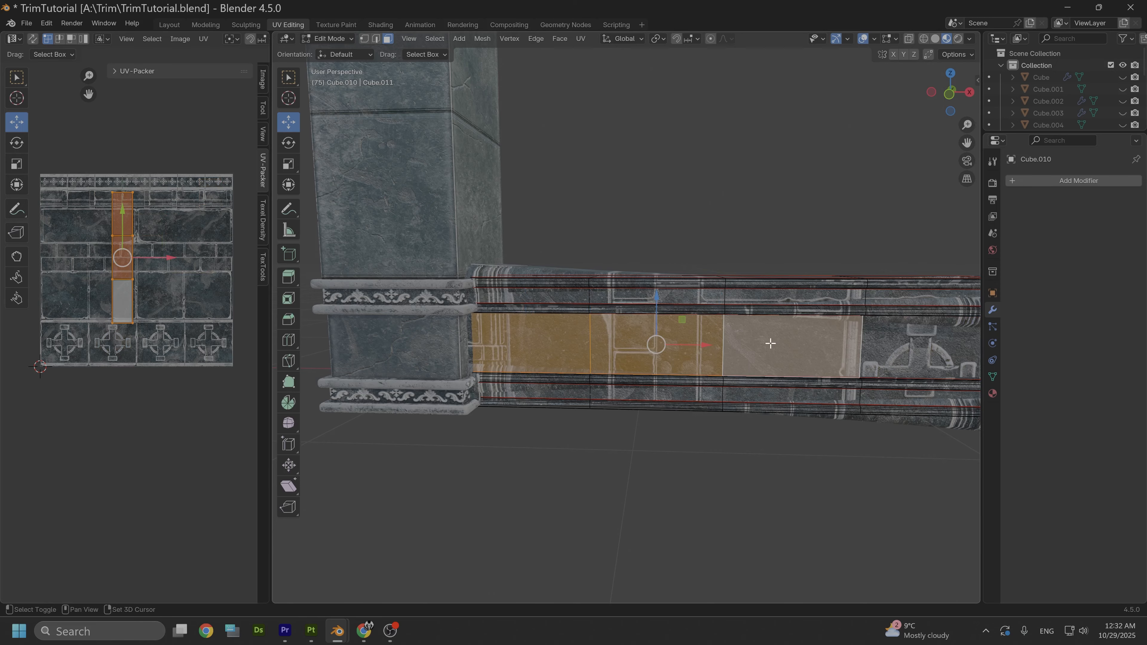
pyautogui.keyDown('shift'); pyautogui.click(916, 353); pyautogui.keyUp('shift')
pyautogui.scroll(-2, 807, 356)
pyautogui.keyDown('shift'); pyautogui.moveTo(715, 313); pyautogui.dragTo(802, 324, button='middle'); pyautogui.keyUp('shift')
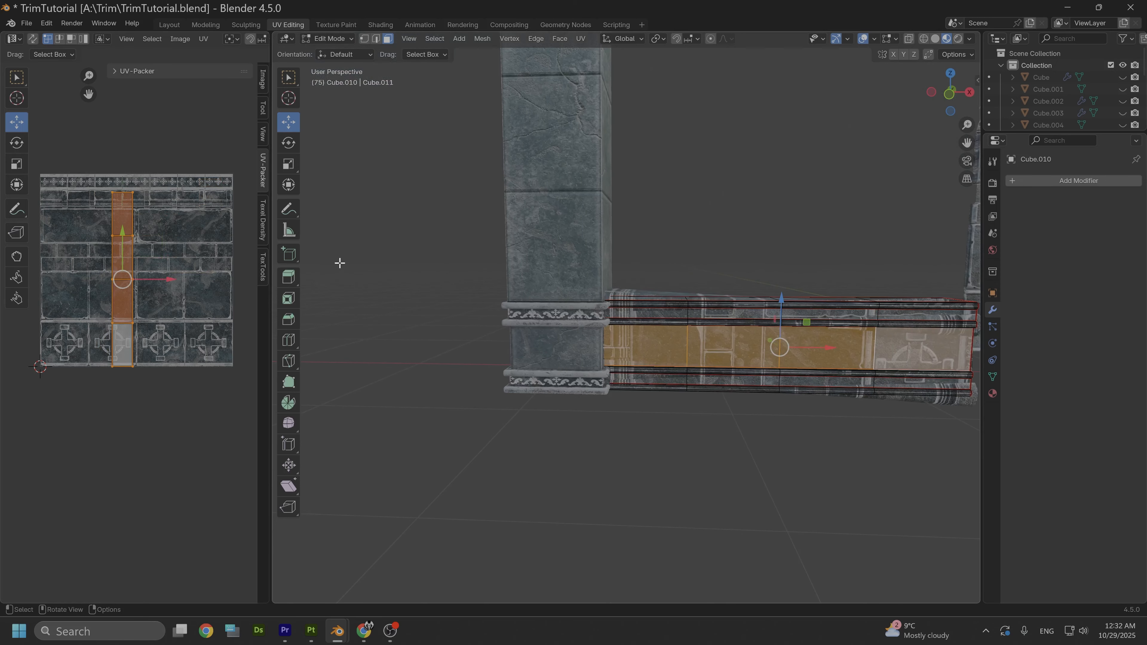
# - Rotate the UVs of the selected front faces by 90 degrees, keeping them selected
pyautogui.scroll(1, 179, 231)
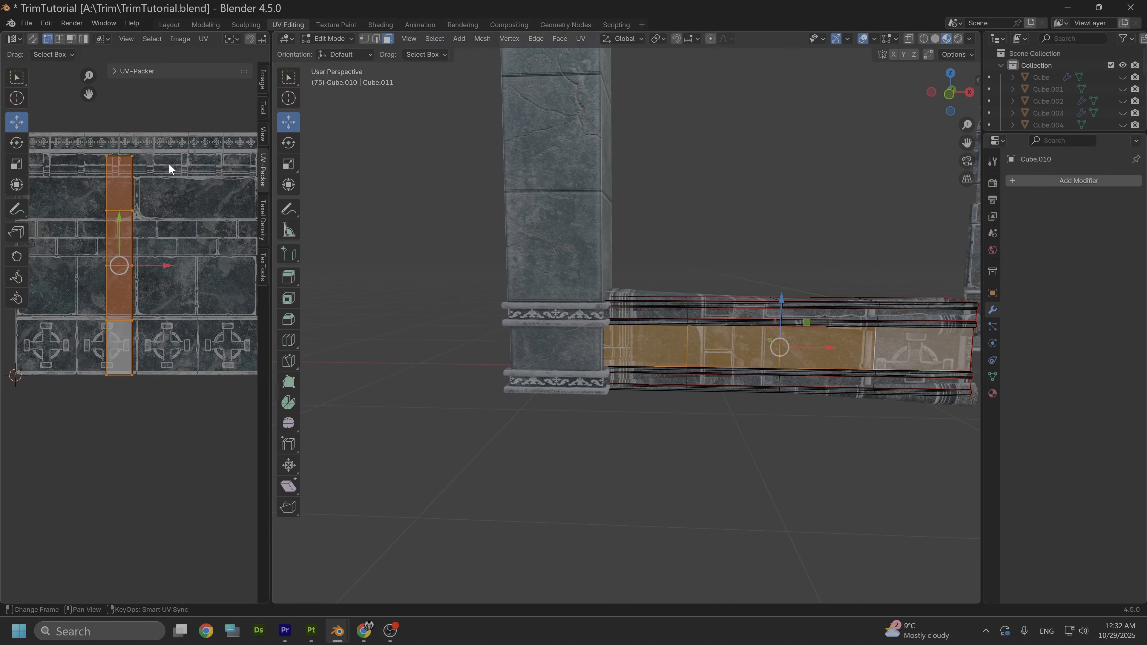
pyautogui.write('r90')
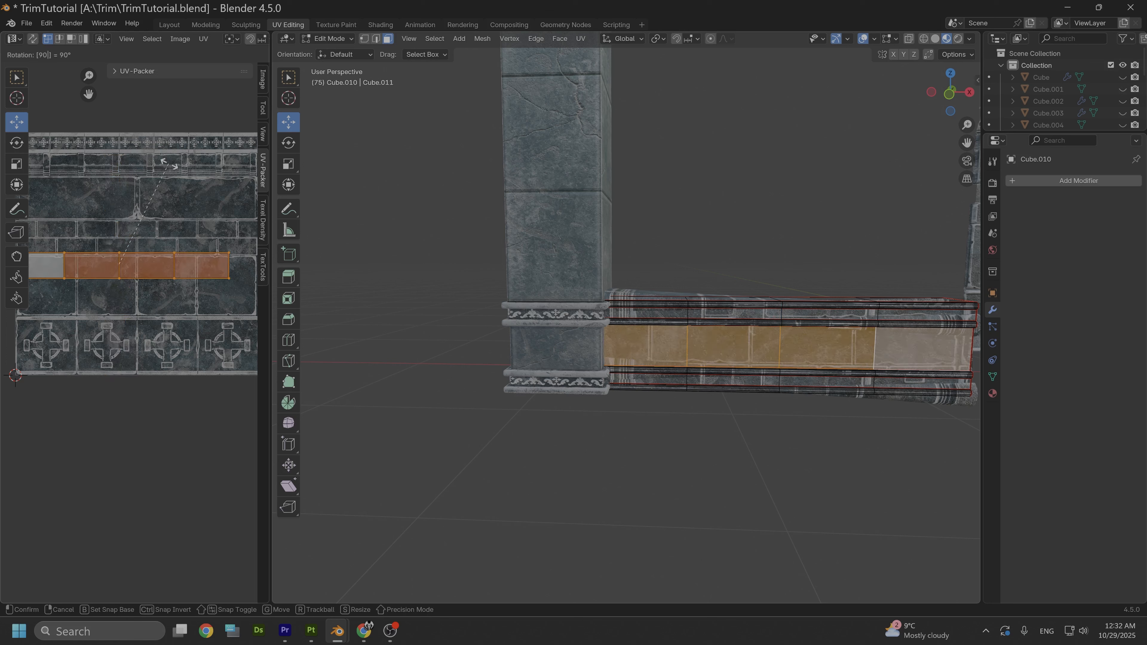
pyautogui.press('Return')
pyautogui.click(116, 222)
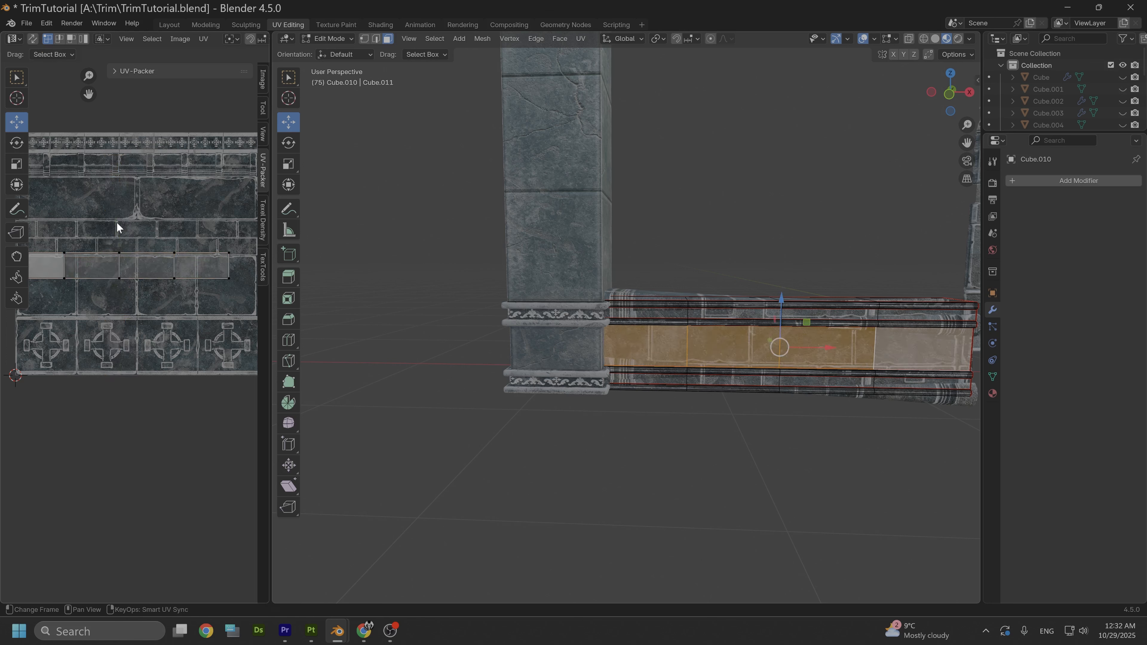
pyautogui.hotkey('ctrl', 'z')
# - Move the rotated UV strip up onto the two narrow brick rows of the trim sheet and scale it along Y
pyautogui.moveTo(120, 225); pyautogui.dragTo(121, 196)
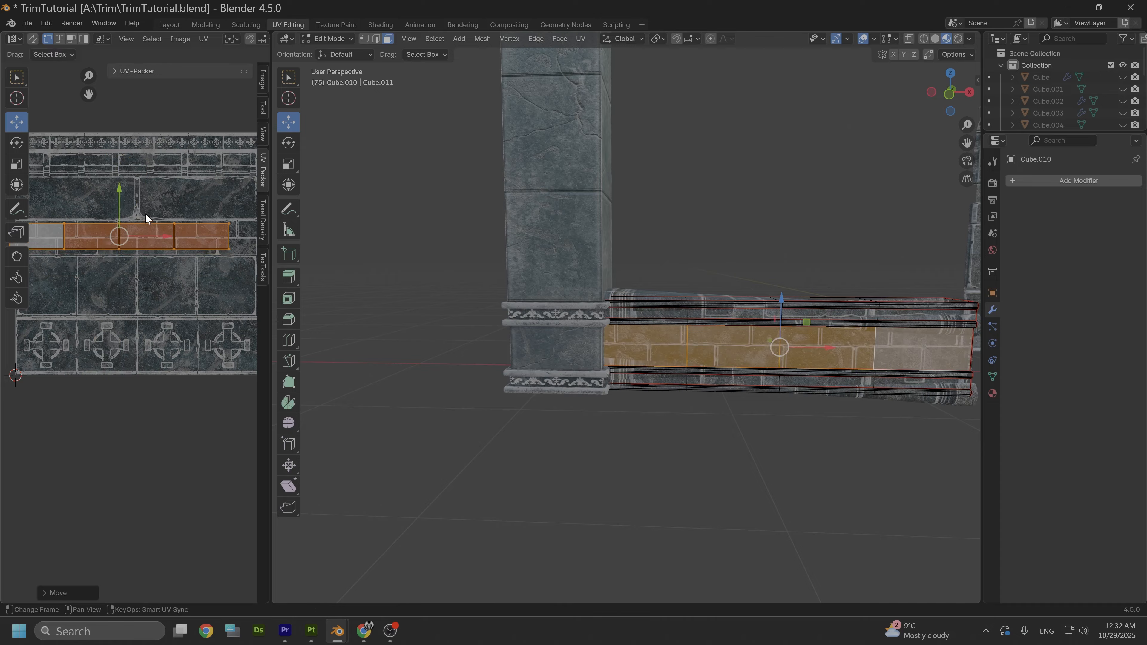
pyautogui.moveTo(99, 217); pyautogui.dragTo(155, 221, button='middle')
pyautogui.scroll(2, 155, 221)
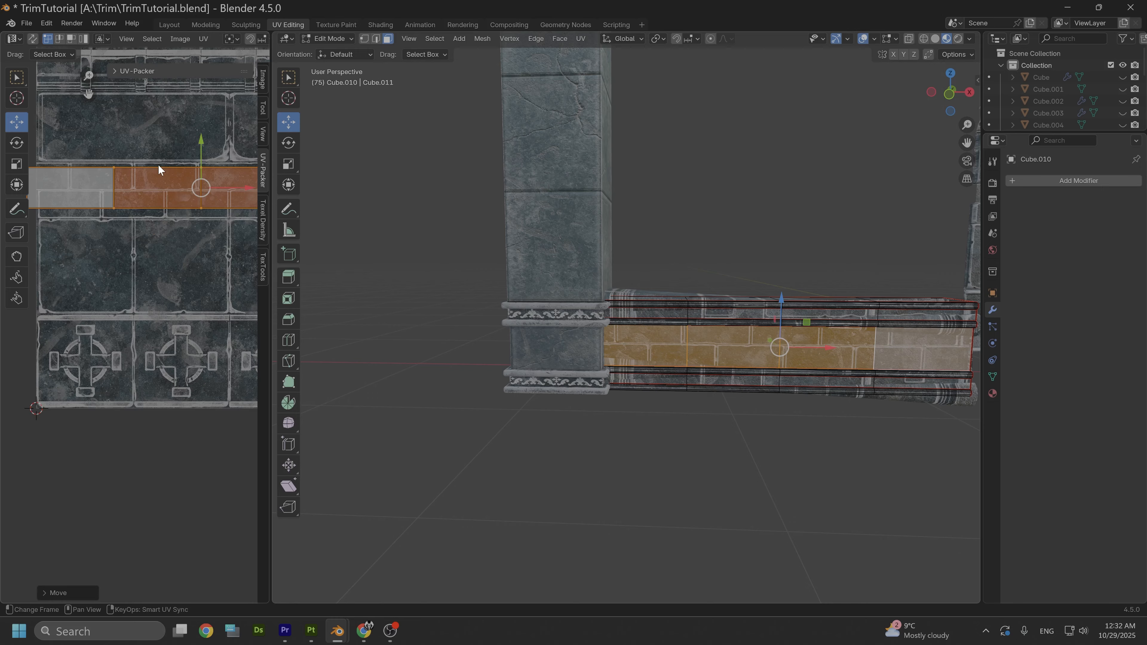
pyautogui.press('s')
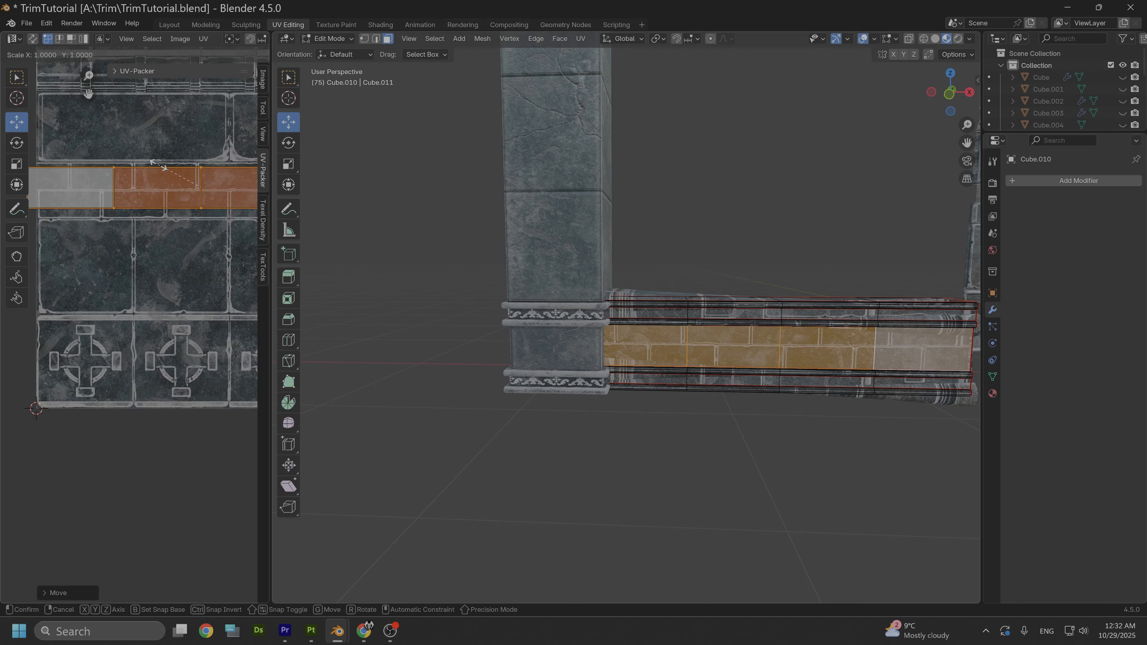
pyautogui.press('y')
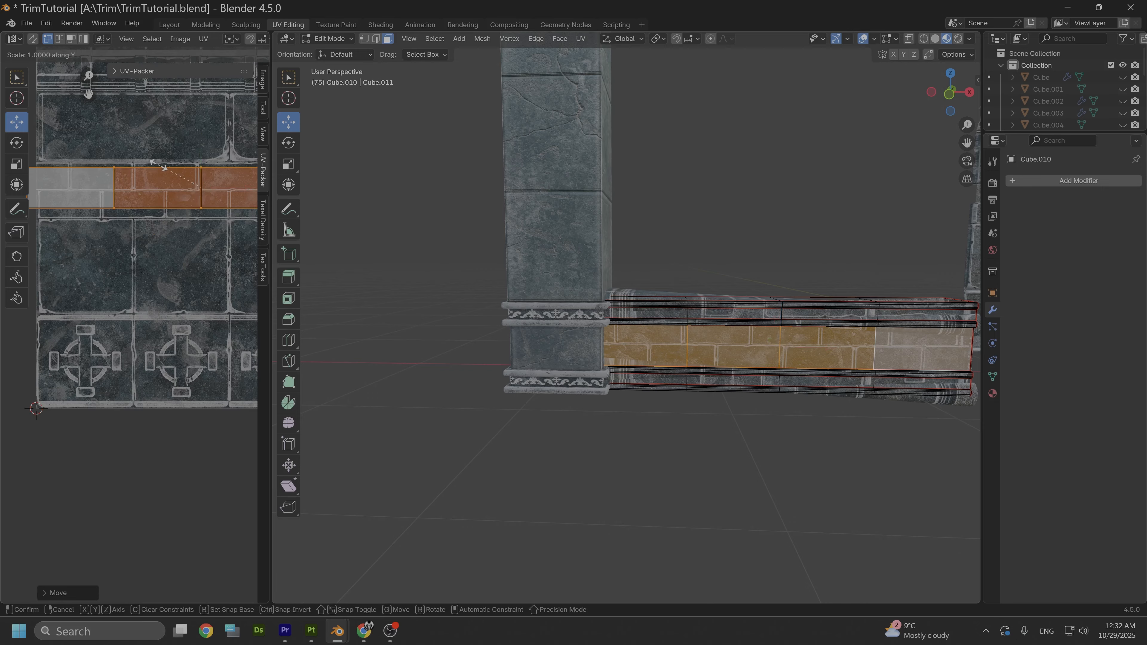
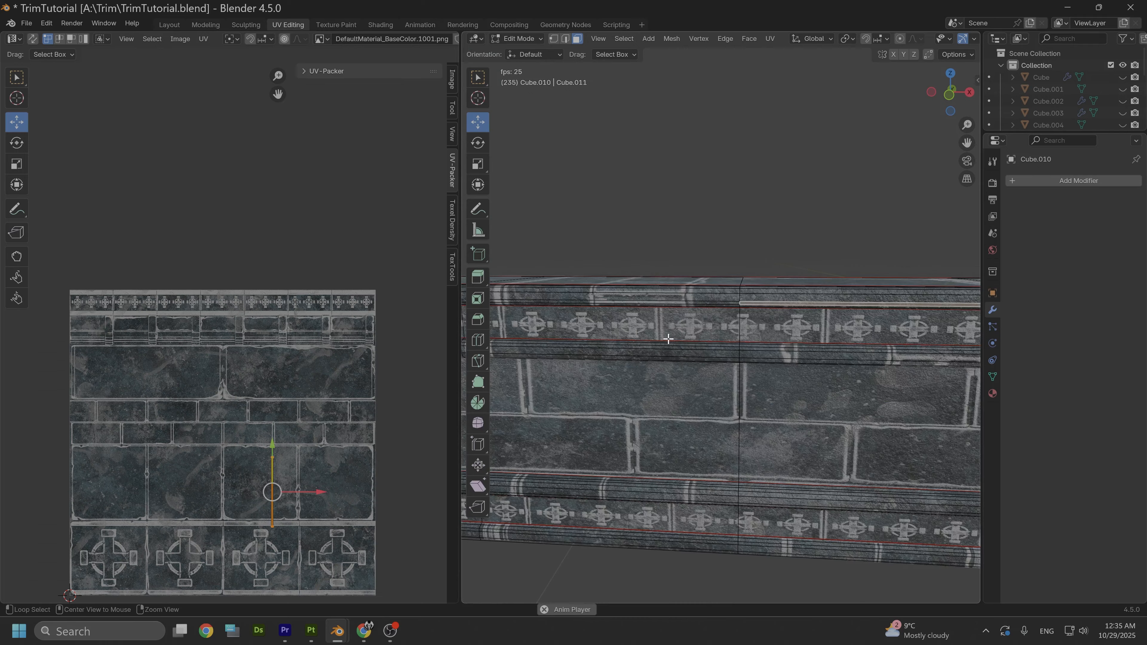
# - Select the linked faces of the base wall's uppermost front moulding and rotate their UVs by 90 degrees
pyautogui.moveTo(636, 344); pyautogui.dragTo(686, 380, button='middle')
pyautogui.click(686, 382)
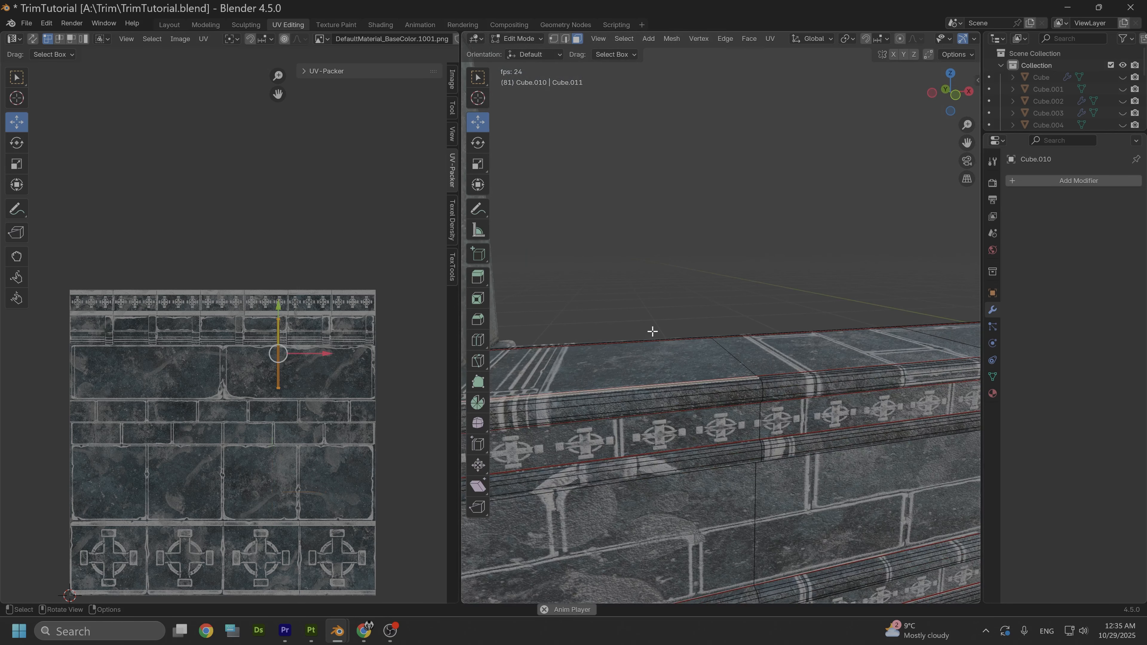
pyautogui.keyDown('alt'); pyautogui.click(646, 396); pyautogui.keyUp('alt')
pyautogui.hotkey('ctrl', 'l')
pyautogui.scroll(-4, 678, 344)
pyautogui.write('r90')
pyautogui.press('Return')
# - Position the uppermost moulding's UV strip over the narrow plain band at the upper edge of the trim sheet
pyautogui.scroll(5, 226, 294)
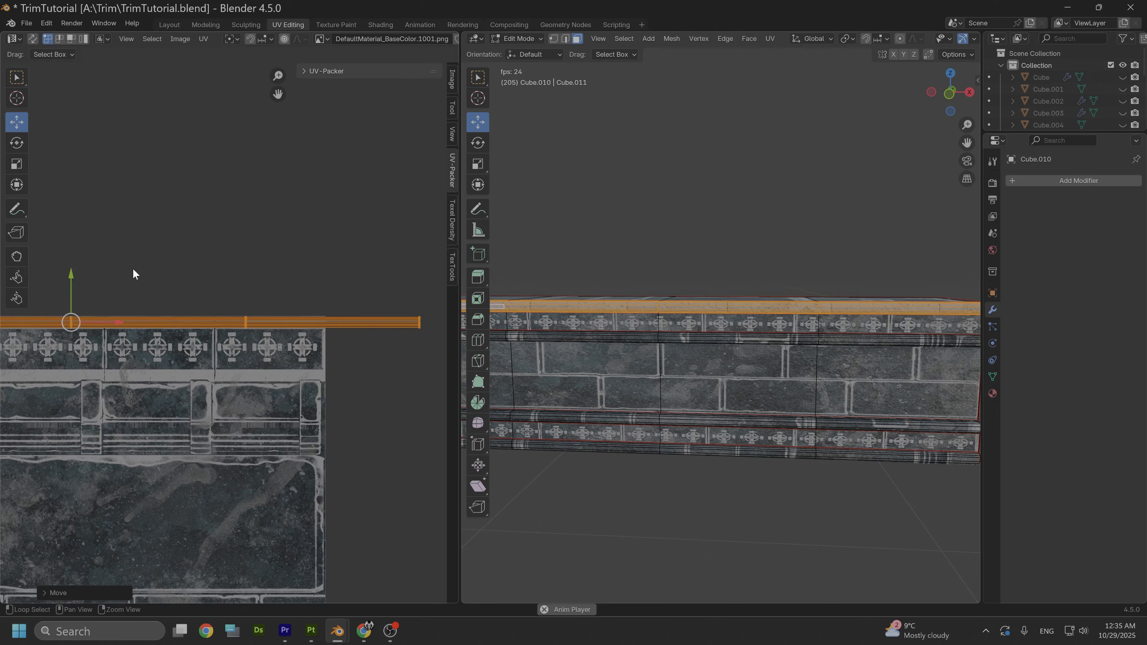
pyautogui.moveTo(151, 266); pyautogui.dragTo(418, 261, button='middle')
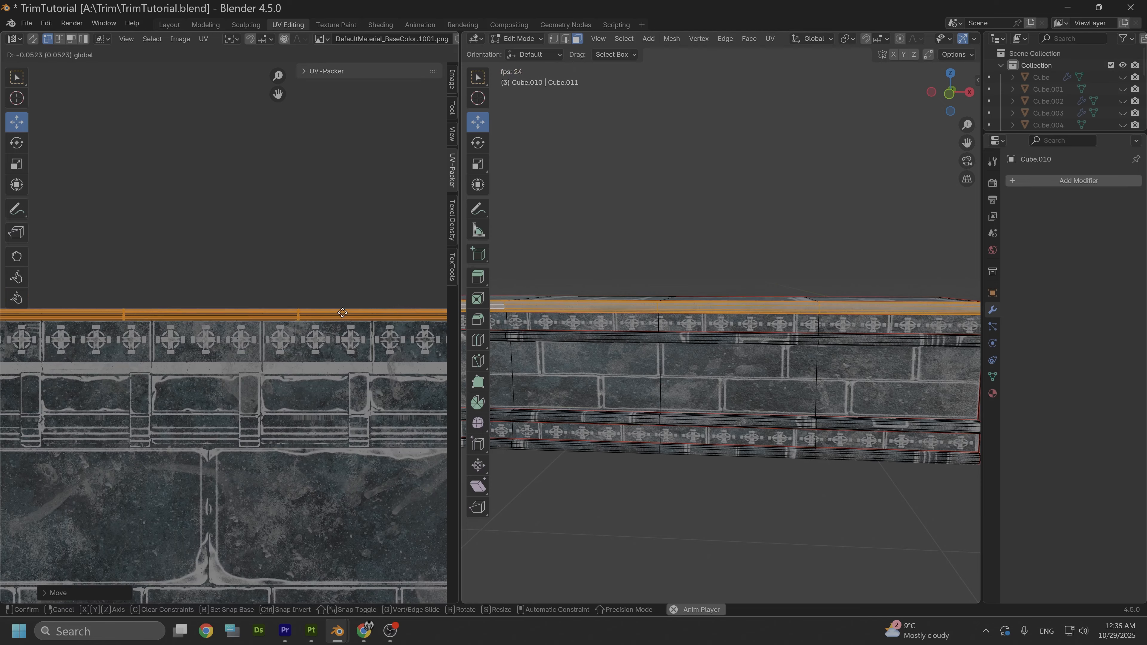
pyautogui.scroll(-3, 301, 260)
pyautogui.moveTo(300, 321); pyautogui.dragTo(254, 330)
# - Select the linked faces of the moulding just below the upper ornament band and rotate their UVs by 90 degrees
pyautogui.click(767, 338)
pyautogui.press('l')
pyautogui.moveTo(813, 335); pyautogui.dragTo(756, 294, button='middle')
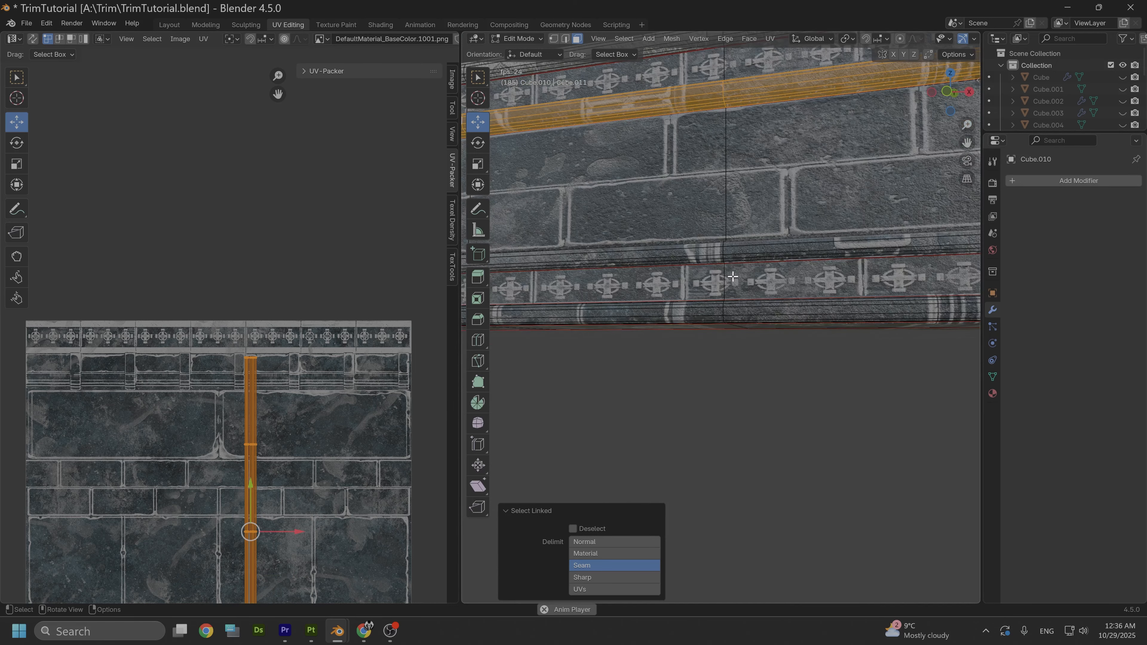
pyautogui.moveTo(727, 228); pyautogui.dragTo(714, 237, button='middle')
pyautogui.write('r90')
pyautogui.press('Return')
# - Move this moulding's UV strip up onto the trim sheet's plain edge band, scale it along Y and shift it along X
pyautogui.moveTo(251, 484); pyautogui.dragTo(251, 275)
pyautogui.press('s')
pyautogui.press('y')
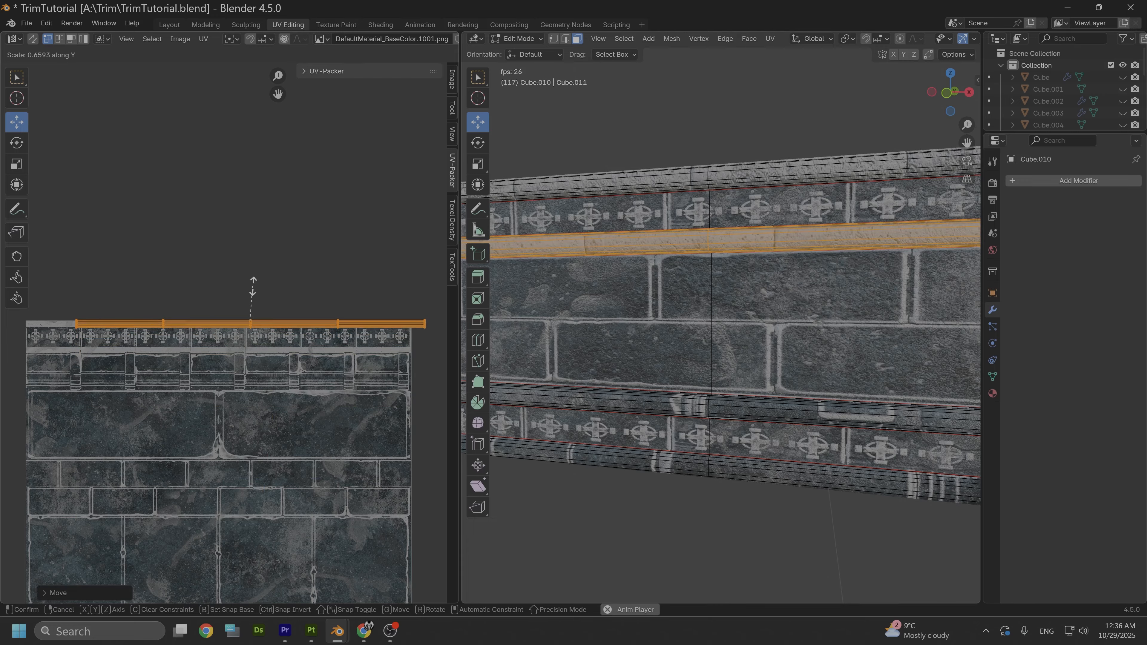
pyautogui.click(253, 289)
pyautogui.moveTo(289, 326); pyautogui.dragTo(256, 327)
# - Deselect the faces, return to Object Mode to review the wall's mouldings and stop the animation playback
pyautogui.click(650, 157)
pyautogui.press('Tab')
pyautogui.scroll(-4, 723, 271)
pyautogui.moveTo(782, 271); pyautogui.dragTo(792, 294, button='middle')
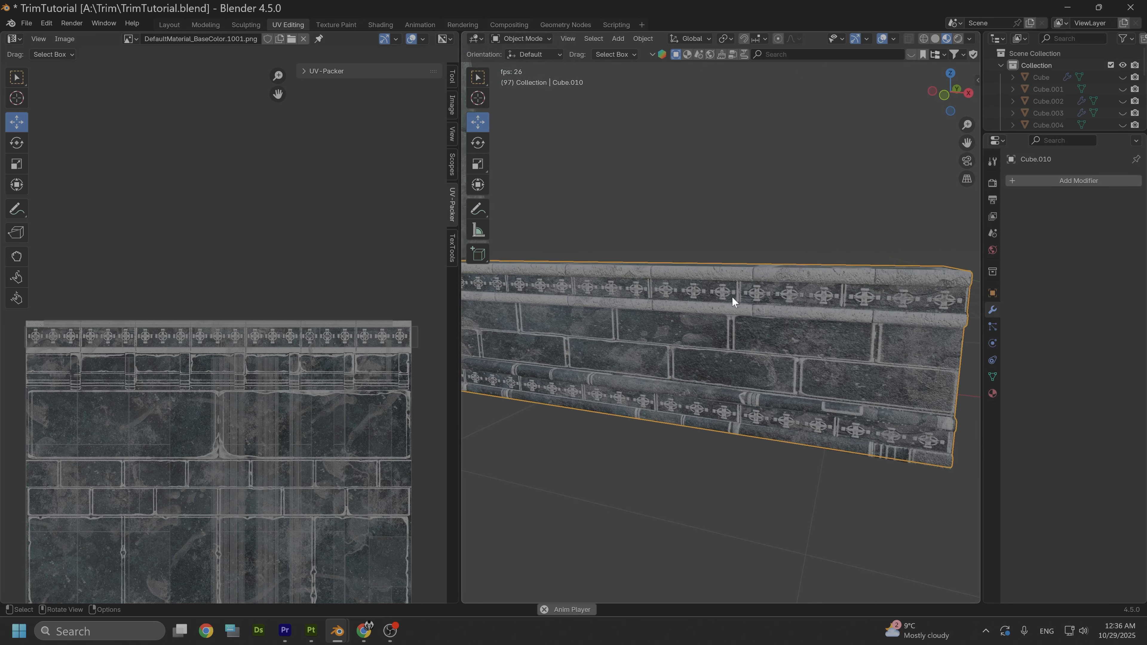
pyautogui.press('space')
# - In Edit Mode, select the moulding just above the lower ornament band and move its rotated UV strip up to the trim sheet's upper edge
pyautogui.press('Tab')
pyautogui.click(630, 313)
pyautogui.press('g')
pyautogui.press('y')
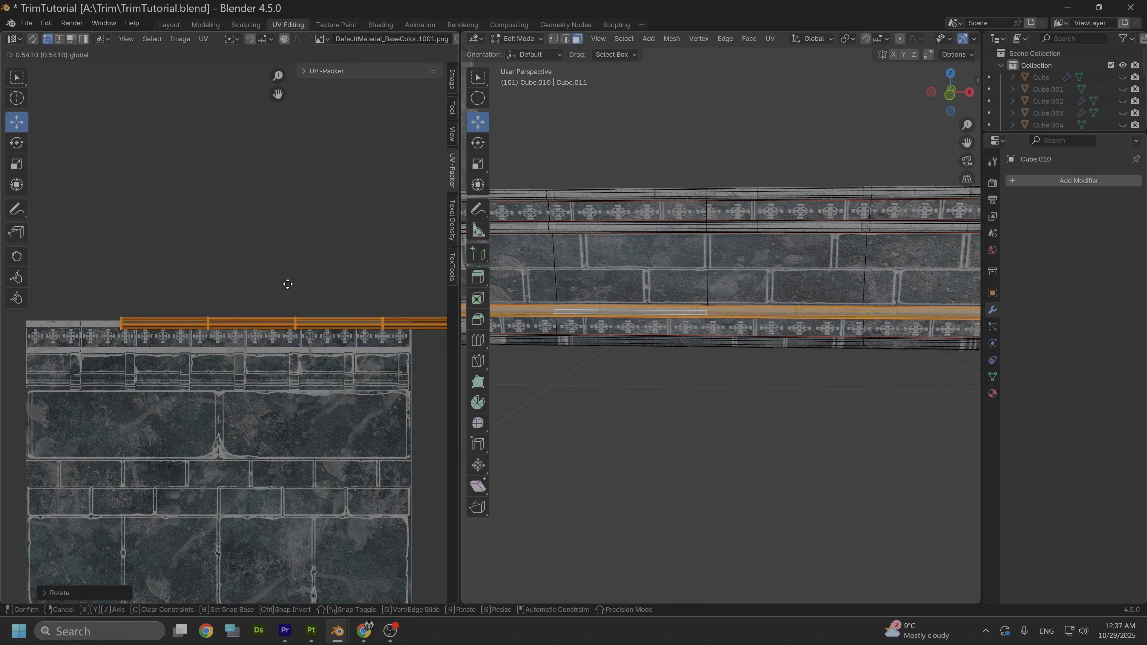
pyautogui.click(288, 284)
# - Adjust the position of the selected moulding's UV strip over the plain band above the small cross ornaments
pyautogui.scroll(4, 306, 348)
pyautogui.moveTo(310, 240); pyautogui.dragTo(173, 279, button='middle')
pyautogui.press('g')
pyautogui.press('x')
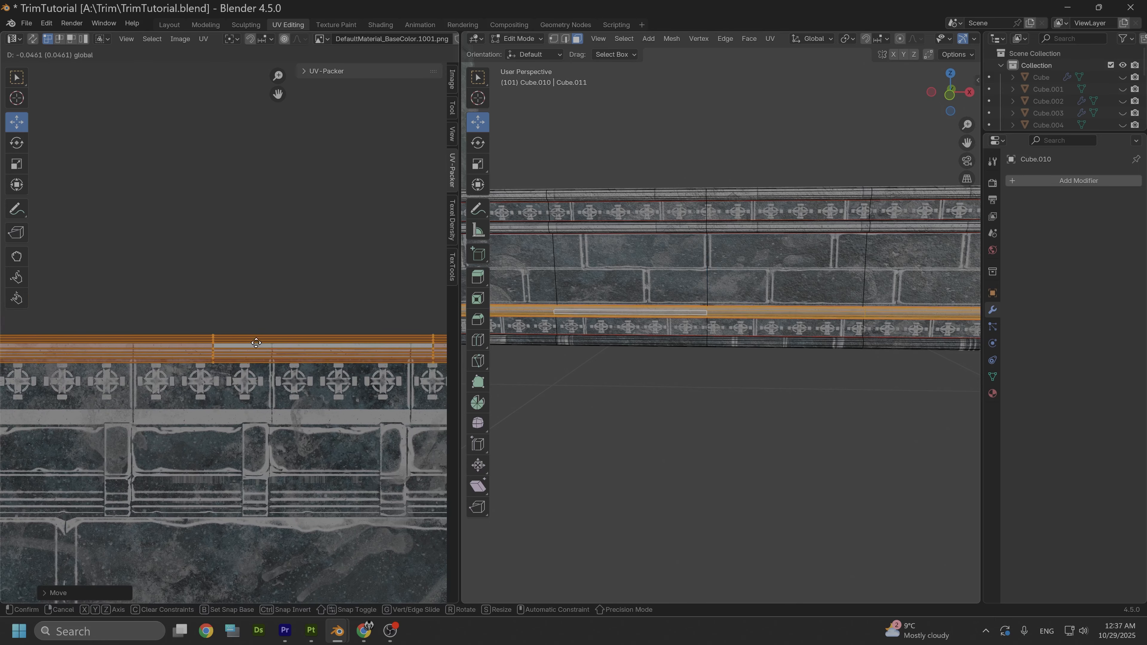
pyautogui.click(207, 336)
pyautogui.scroll(-3, 230, 330)
pyautogui.press('g')
pyautogui.press('x')
pyautogui.click(165, 310)
# - Scale the strip's UVs along Y to fit the plain band and nudge them into alignment
pyautogui.scroll(3, 172, 316)
pyautogui.moveTo(136, 312); pyautogui.dragTo(311, 298, button='middle')
pyautogui.press('s')
pyautogui.press('y')
pyautogui.click(293, 305)
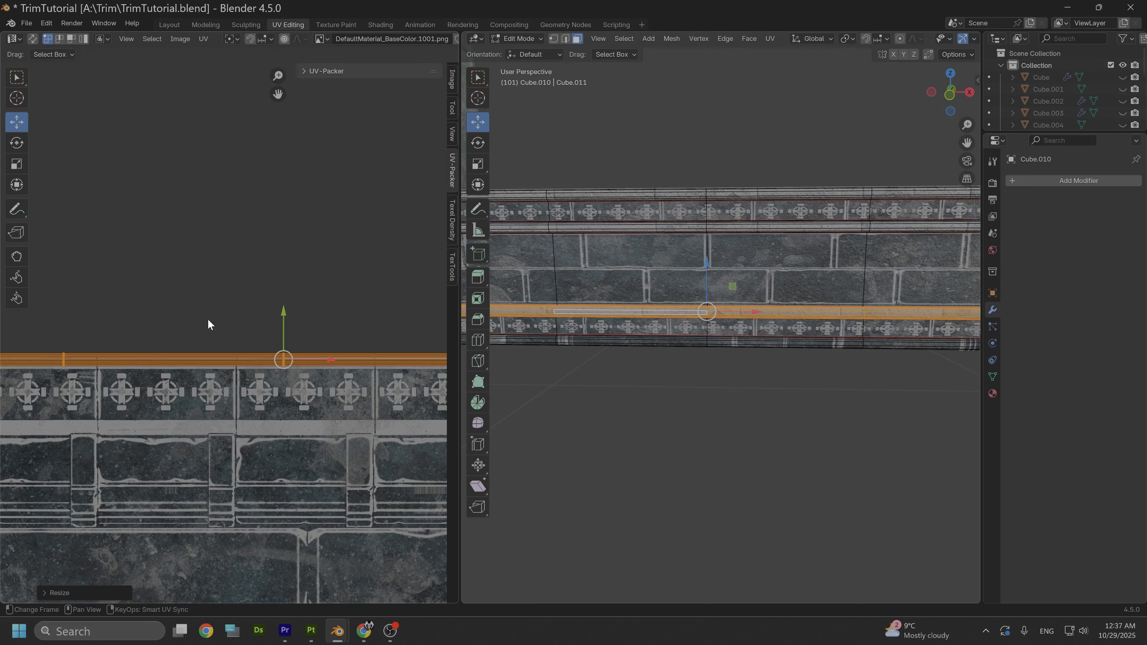
pyautogui.press('g')
pyautogui.click(284, 315)
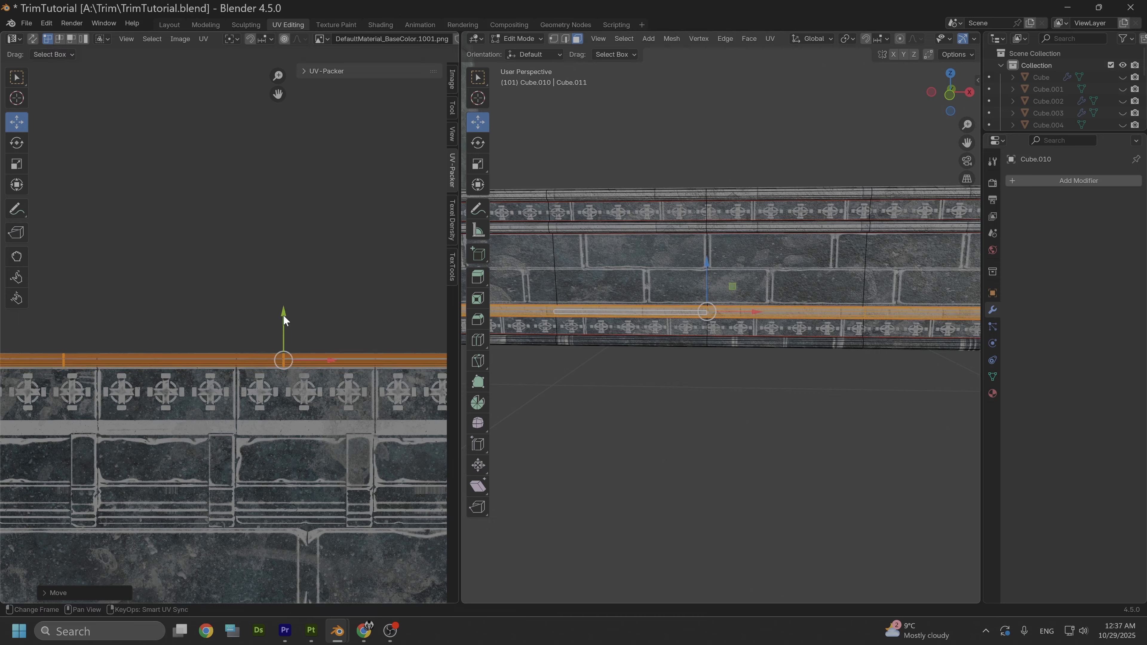
pyautogui.scroll(-3, 298, 307)
pyautogui.moveTo(302, 347); pyautogui.dragTo(293, 347)
# - Select the linked faces of the wall's lowest moulding and move their UV strip onto the trim sheet's plain edge band
pyautogui.click(630, 344)
pyautogui.press('l')
pyautogui.press('g')
pyautogui.click(230, 334)
# - Scale the lowest moulding's UVs along Y to fit the plain band and fine-tune their position
pyautogui.scroll(4, 229, 334)
pyautogui.press('s')
pyautogui.press('y')
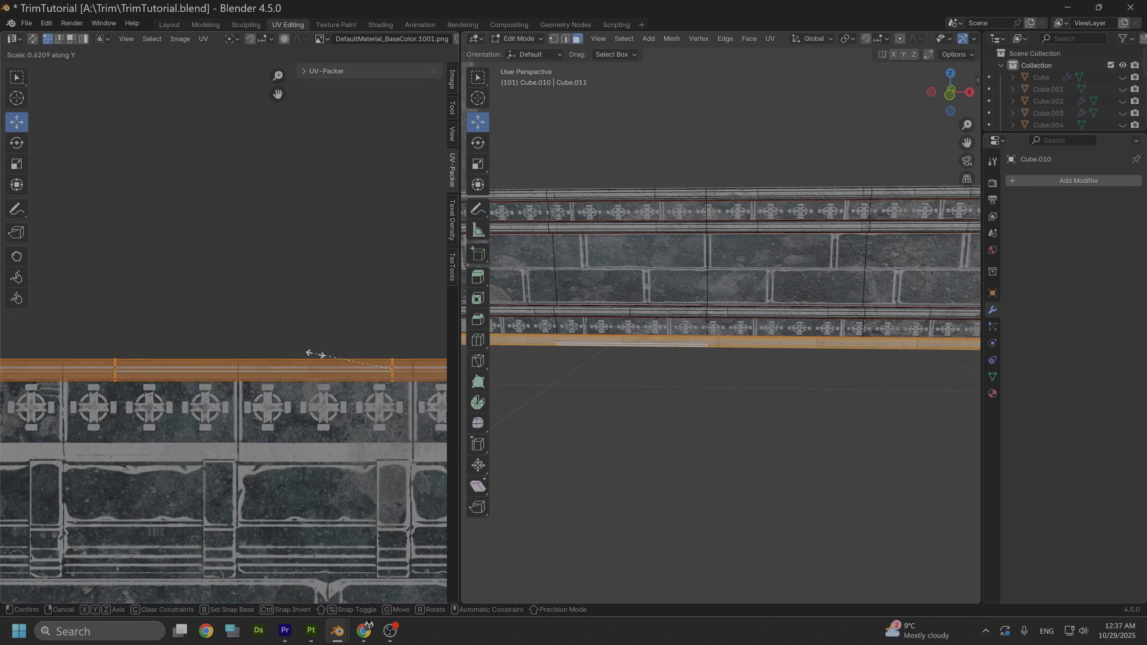
pyautogui.click(331, 363)
pyautogui.moveTo(393, 339); pyautogui.dragTo(391, 336)
pyautogui.scroll(-5, 294, 260)
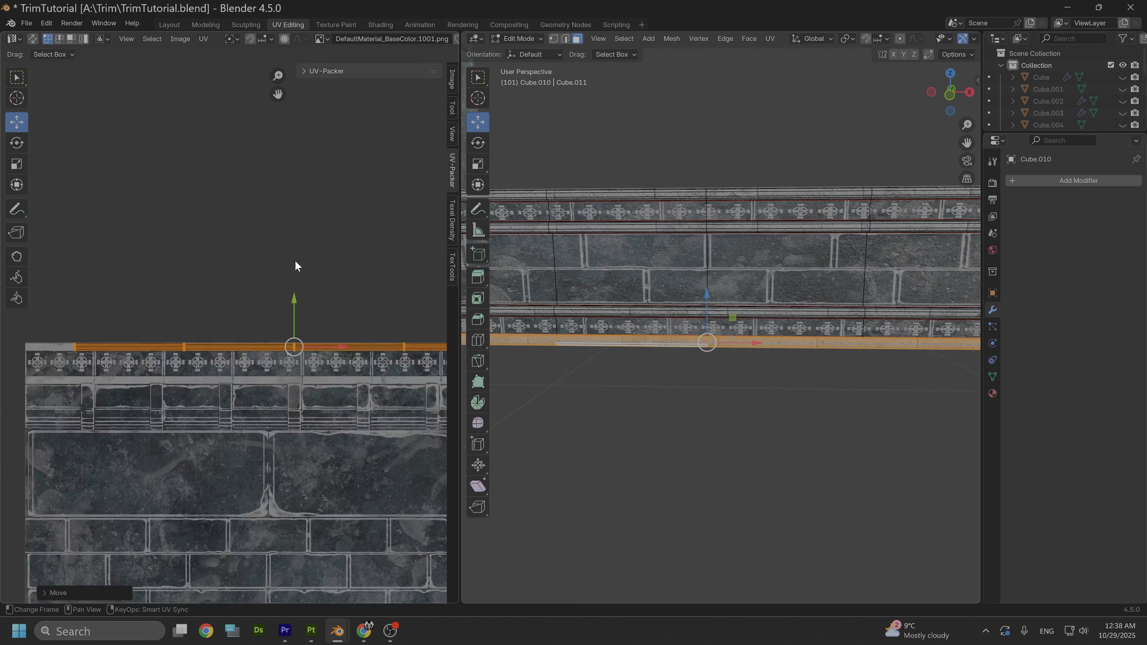
pyautogui.moveTo(310, 342); pyautogui.dragTo(293, 344)
# - Deselect the faces, return to Object Mode and inspect the texturing on the wall's front and top surfaces
pyautogui.click(660, 425)
pyautogui.scroll(-2, 623, 431)
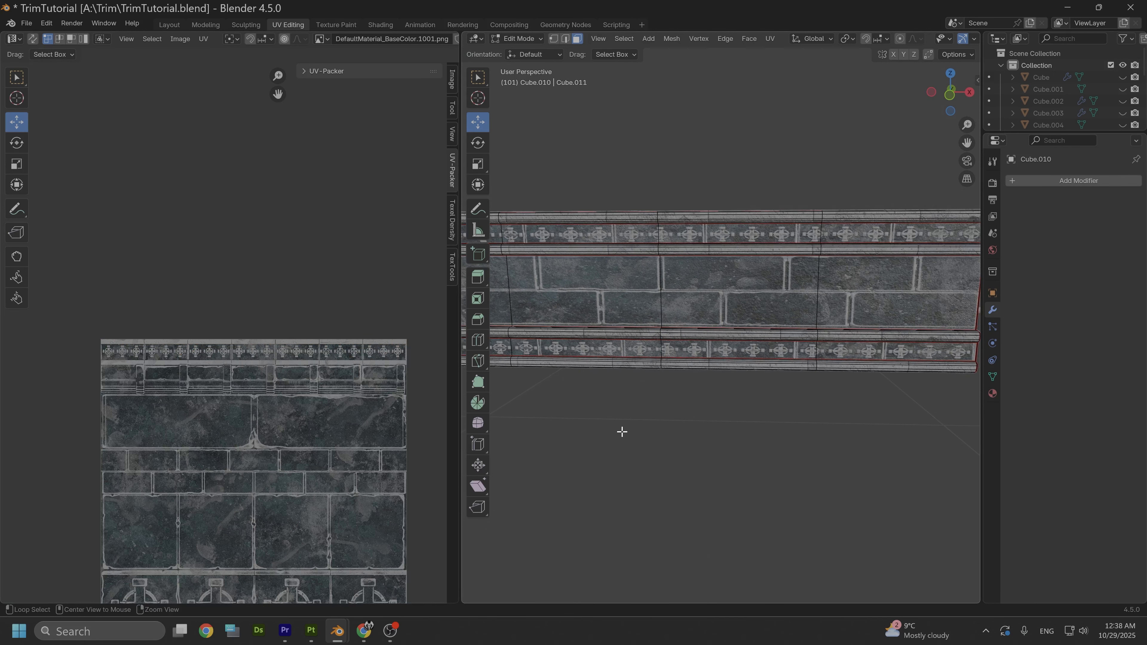
pyautogui.scroll(-2, 630, 420)
pyautogui.keyDown('alt'); pyautogui.moveTo(699, 455); pyautogui.dragTo(691, 451); pyautogui.keyUp('alt')
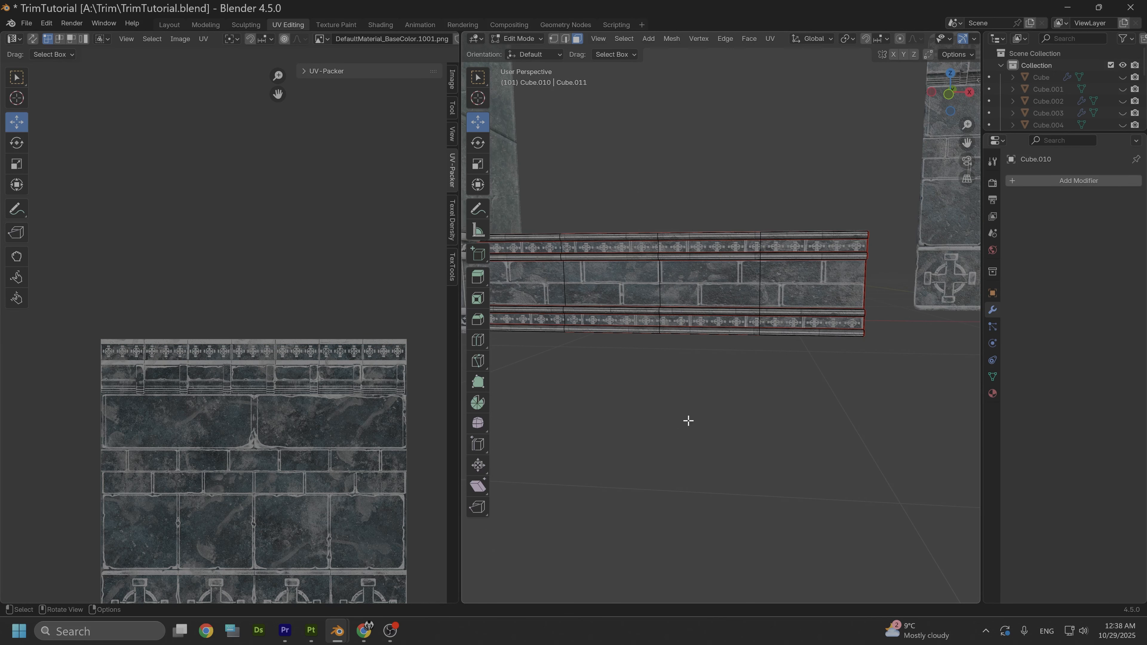
pyautogui.scroll(2, 690, 424)
pyautogui.keyDown('alt'); pyautogui.moveTo(678, 407); pyautogui.dragTo(730, 457, button='middle'); pyautogui.keyUp('alt')
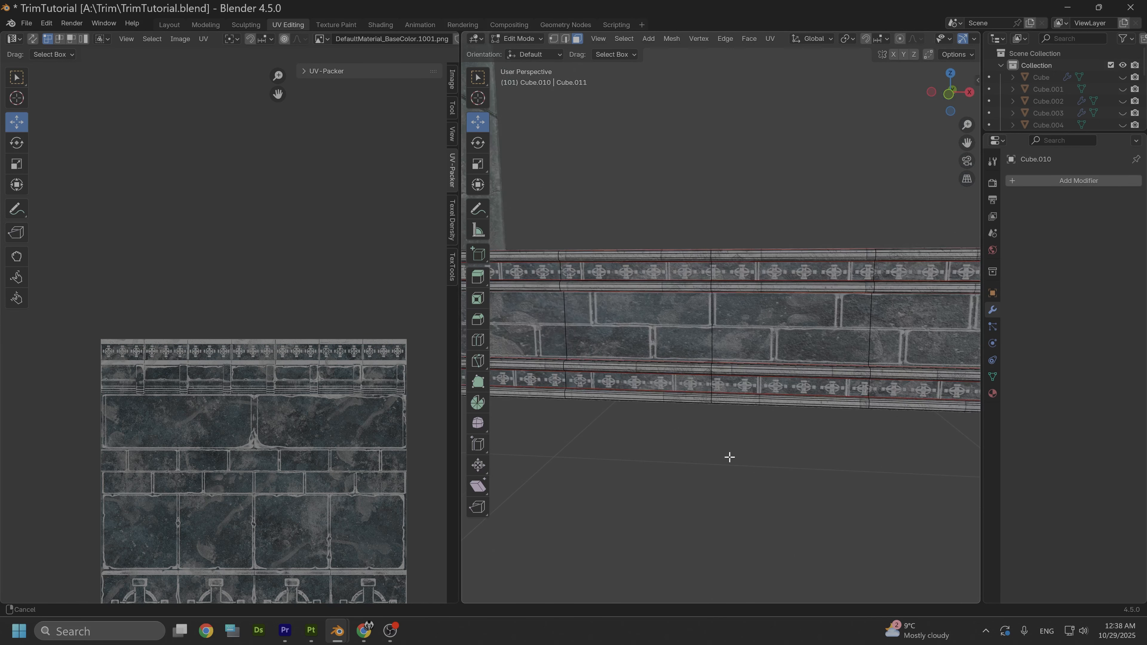
pyautogui.click(525, 38)
pyautogui.click(531, 48)
pyautogui.scroll(-3, 679, 345)
pyautogui.moveTo(679, 345); pyautogui.dragTo(830, 474, button='middle')
pyautogui.scroll(4, 732, 510)
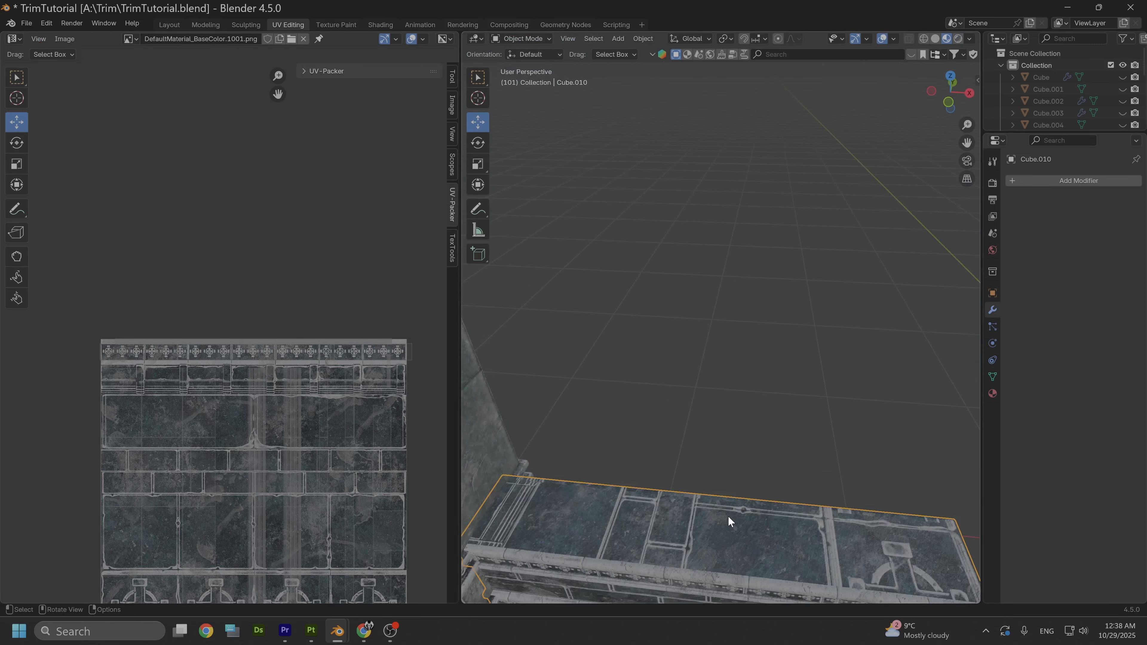
# - Select the four faces along the base wall's top surface in Edit Mode
pyautogui.keyDown('shift'); pyautogui.moveTo(727, 516); pyautogui.dragTo(729, 418, button='middle'); pyautogui.keyUp('shift')
pyautogui.press('Tab')
pyautogui.click(571, 382)
pyautogui.keyDown('shift'); pyautogui.click(682, 384); pyautogui.keyUp('shift')
pyautogui.keyDown('shift'); pyautogui.click(799, 384); pyautogui.keyUp('shift')
pyautogui.keyDown('shift'); pyautogui.click(908, 384); pyautogui.keyUp('shift')
# - Rotate the top faces' UVs by 90 degrees and move them toward the trim sheet's two narrow brick rows
pyautogui.moveTo(333, 405); pyautogui.dragTo(353, 307, button='middle')
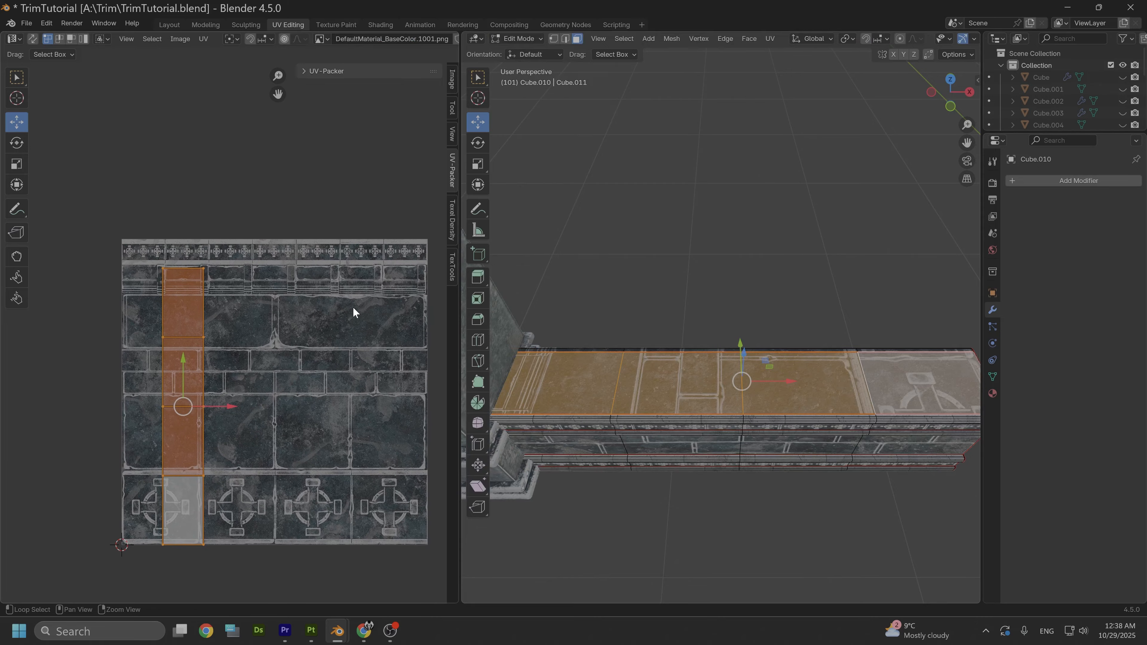
pyautogui.write('r90')
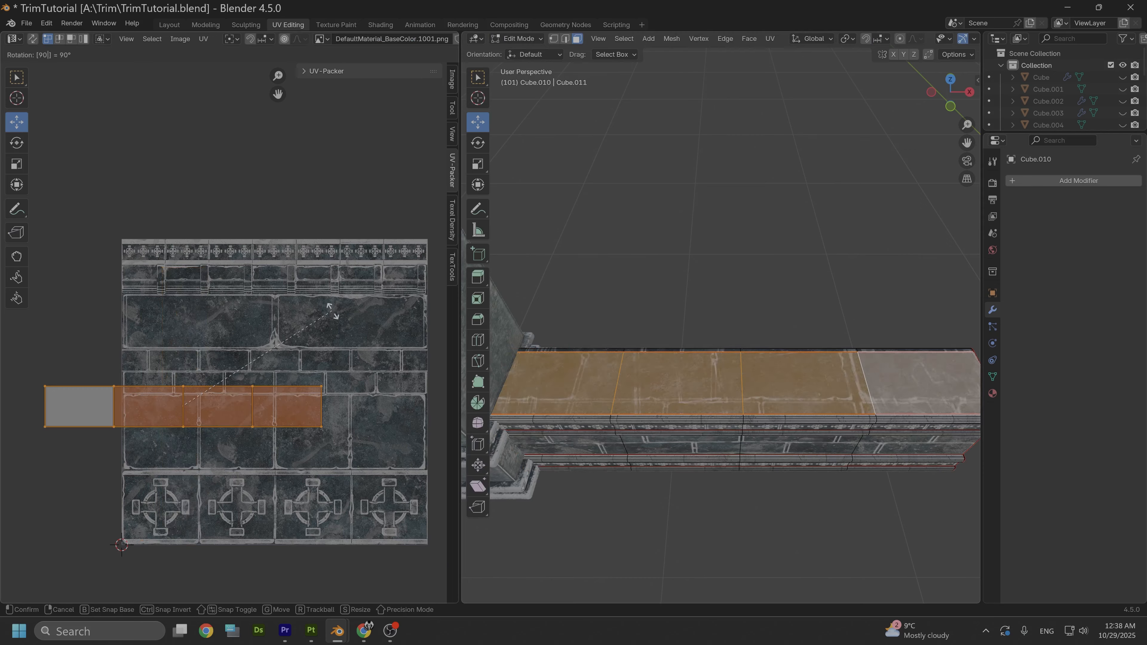
pyautogui.press('Return')
pyautogui.moveTo(228, 406); pyautogui.dragTo(277, 360)
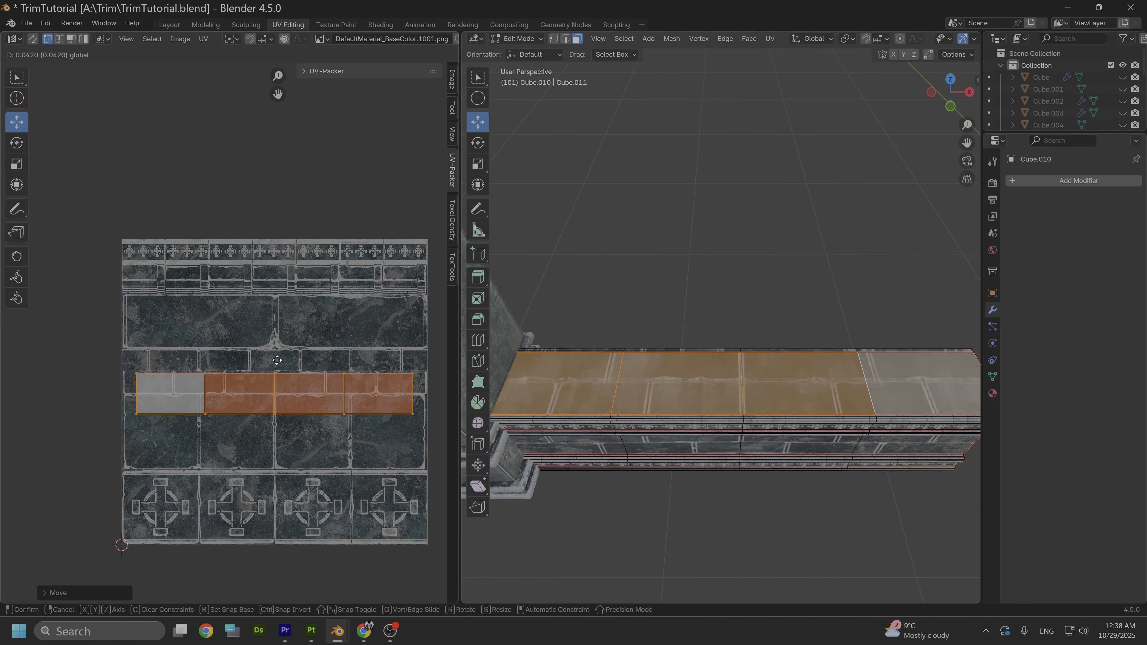
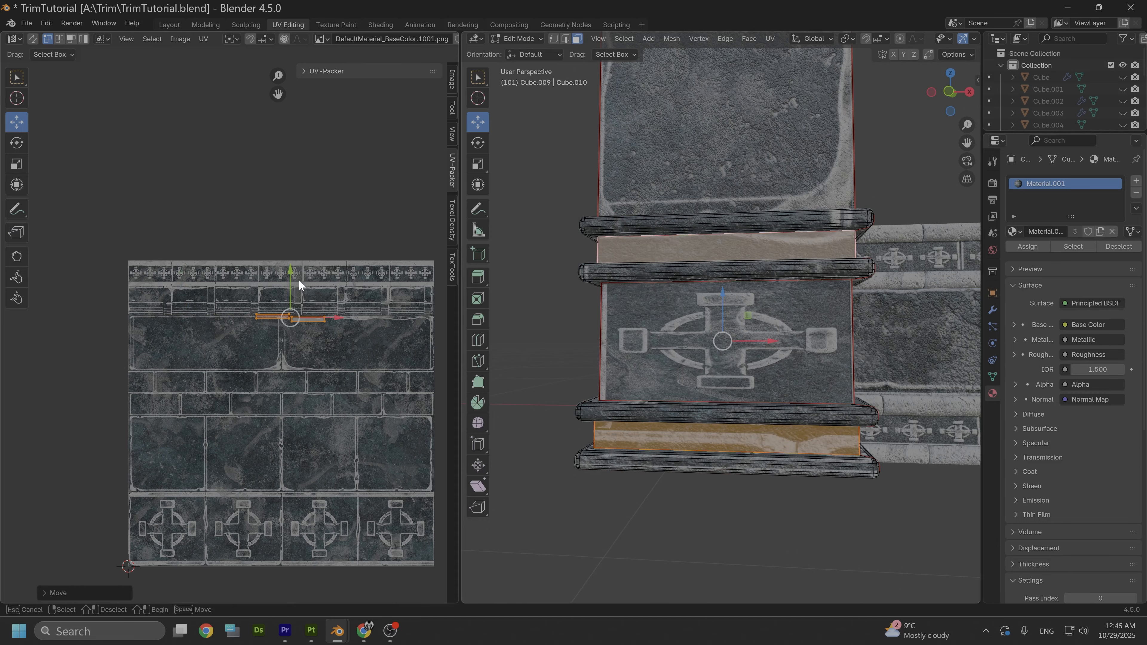
# - Move the pillar base band faces' UVs up to the small cross ornament row and scale them along X and Y
pyautogui.moveTo(288, 284); pyautogui.dragTo(299, 248)
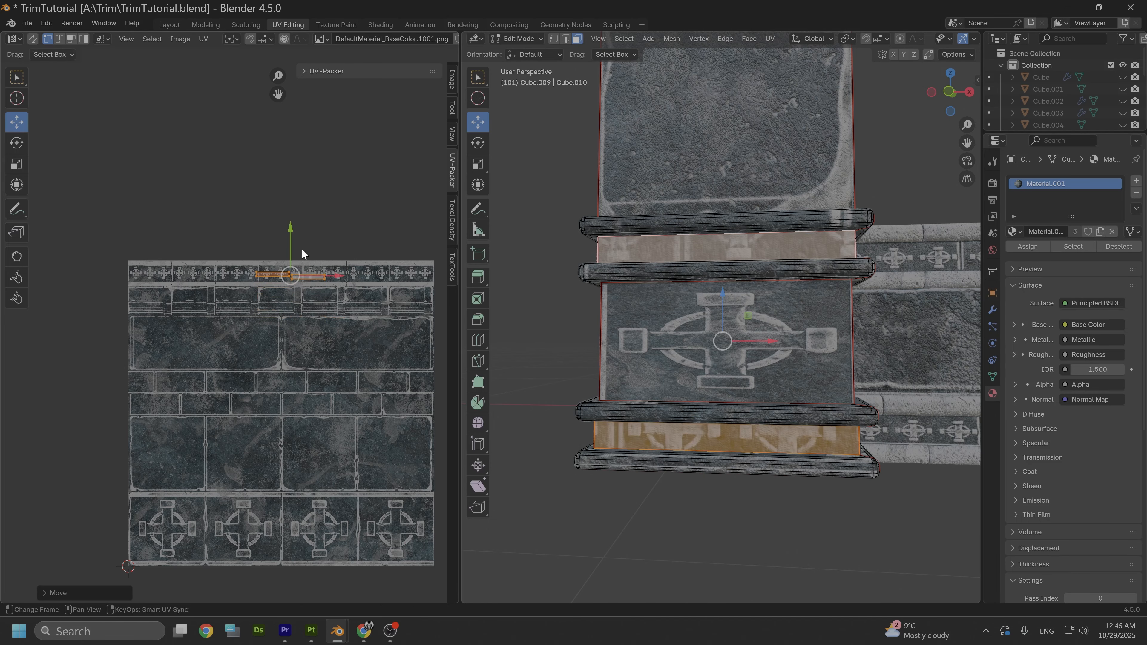
pyautogui.scroll(3, 298, 267)
pyautogui.moveTo(377, 220); pyautogui.dragTo(396, 215)
pyautogui.press('s')
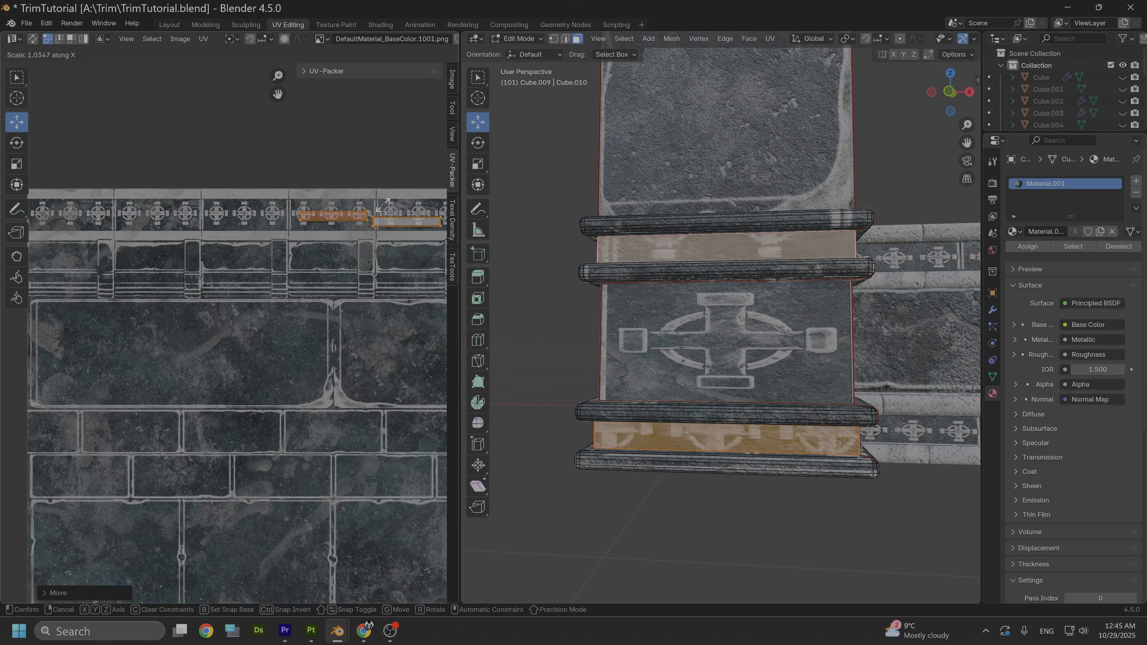
pyautogui.click(352, 196)
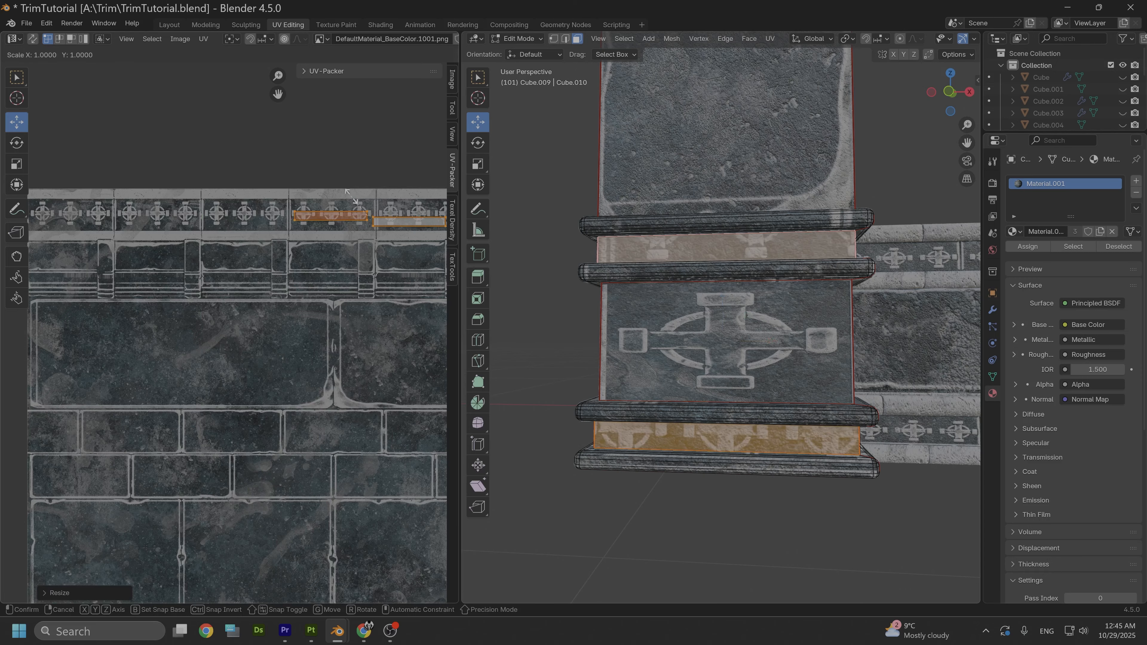
pyautogui.press('y')
pyautogui.click(345, 139)
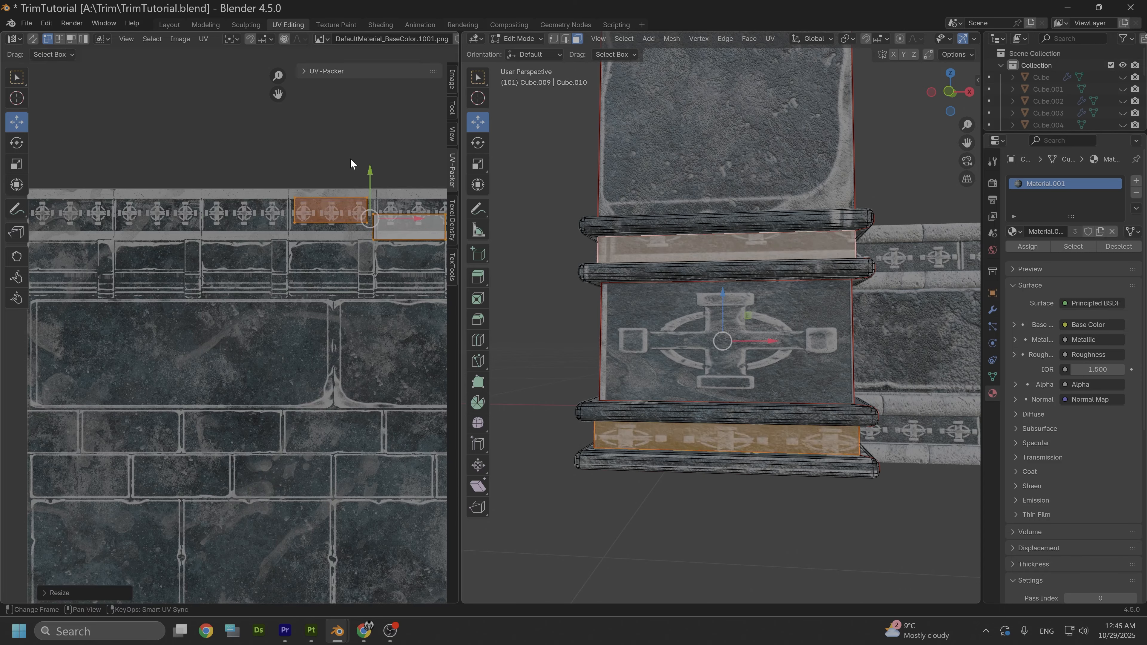
# - Adjust the lower band's UV position and X scale, and align the upper band's UVs with the small cross ornaments
pyautogui.moveTo(397, 220); pyautogui.dragTo(407, 216)
pyautogui.press('s')
pyautogui.press('x')
pyautogui.click(722, 248)
pyautogui.scroll(-1, 334, 226)
pyautogui.moveTo(326, 226); pyautogui.dragTo(353, 244)
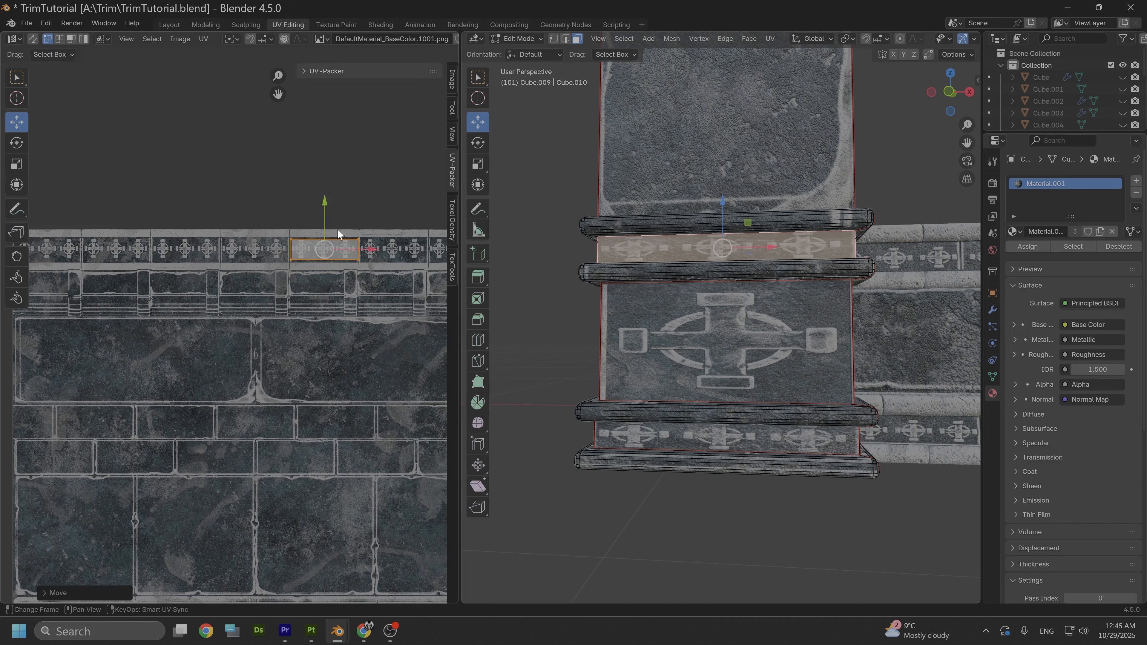
# - Return to Object Mode, add a 2 m plane and rotate it 90° about the X axis
pyautogui.scroll(-4, 569, 318)
pyautogui.click(604, 312)
pyautogui.moveTo(605, 312); pyautogui.dragTo(590, 336, button='middle')
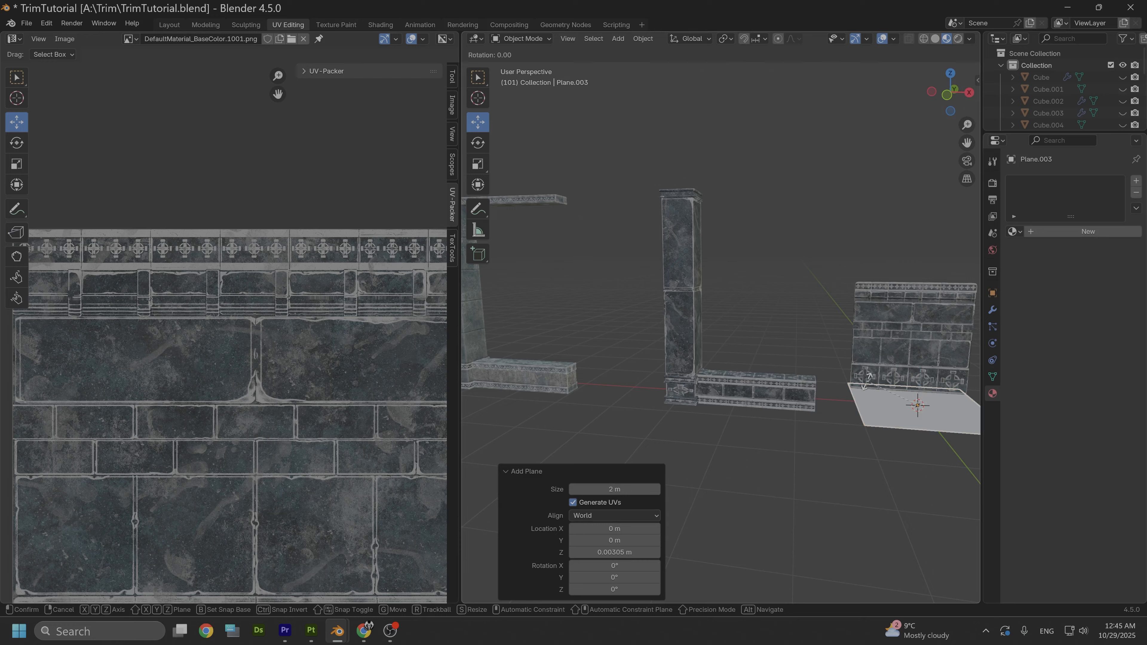
pyautogui.press('r')
pyautogui.press('x')
pyautogui.press('9')
pyautogui.press('0')
pyautogui.press('Return')
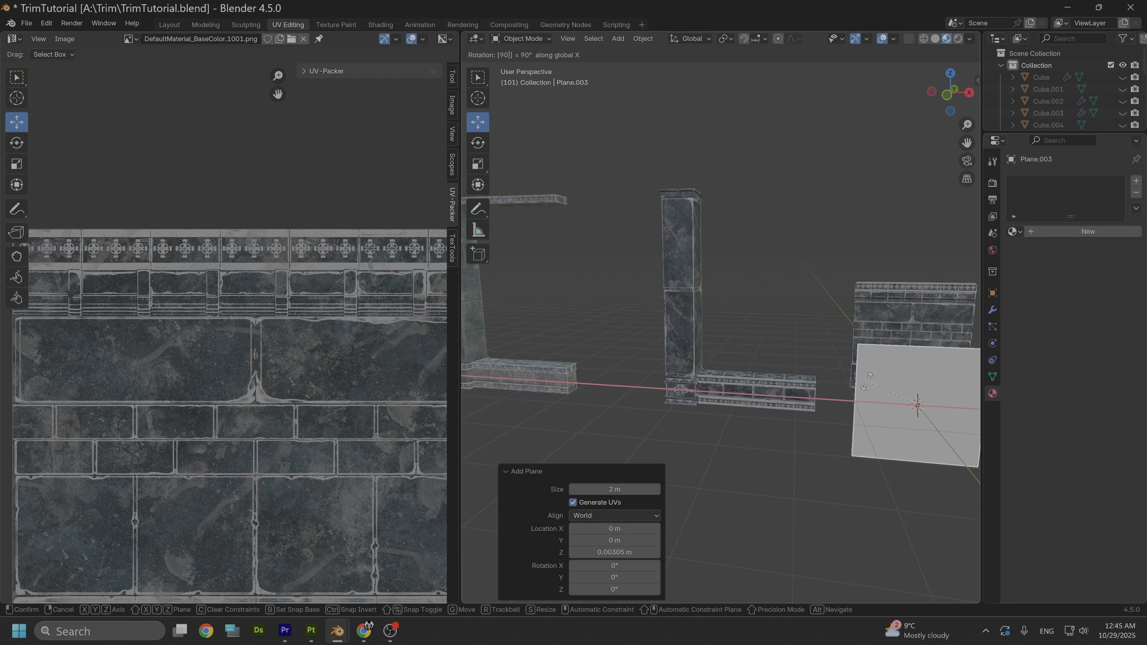
# - Move the plane -2.7569 m along X and 1.3164 m along Z onto the base wall, and scale it 1.101 along X
pyautogui.moveTo(960, 398); pyautogui.dragTo(753, 272)
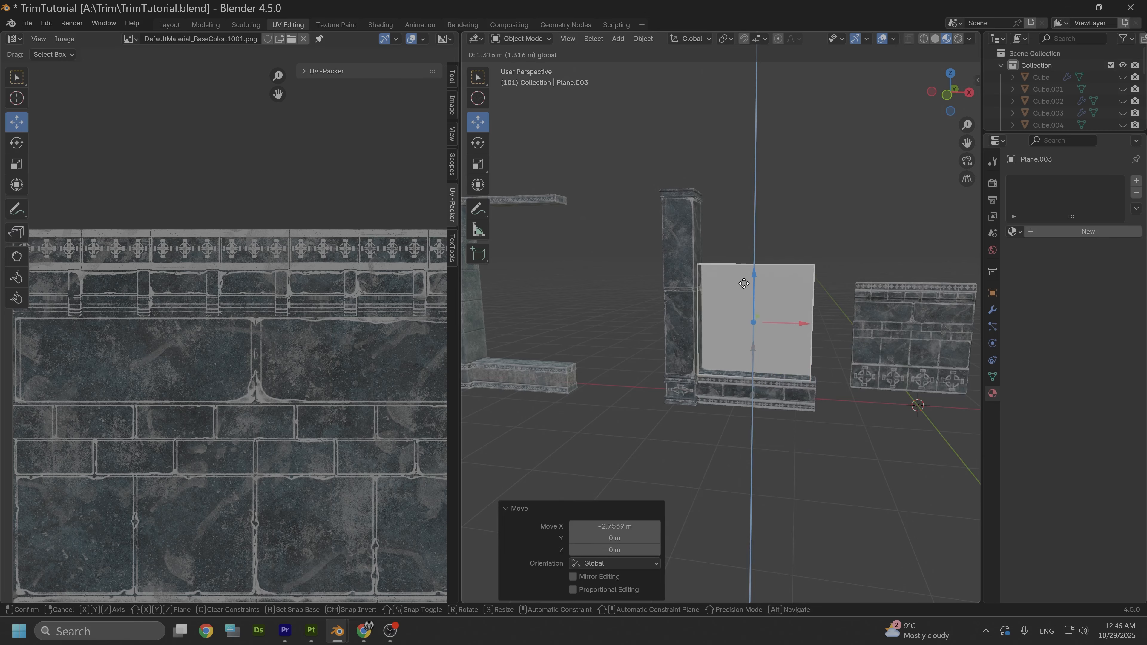
pyautogui.scroll(3, 729, 364)
pyautogui.press('KP_Decimal')
pyautogui.press('s')
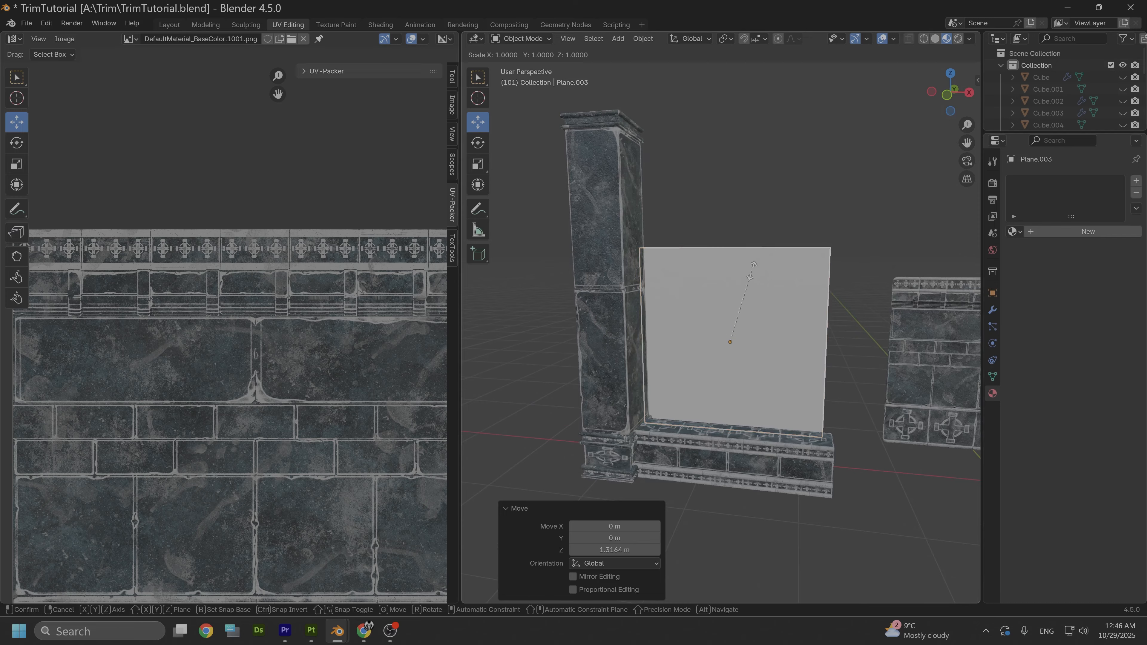
pyautogui.press('x')
pyautogui.click(749, 262)
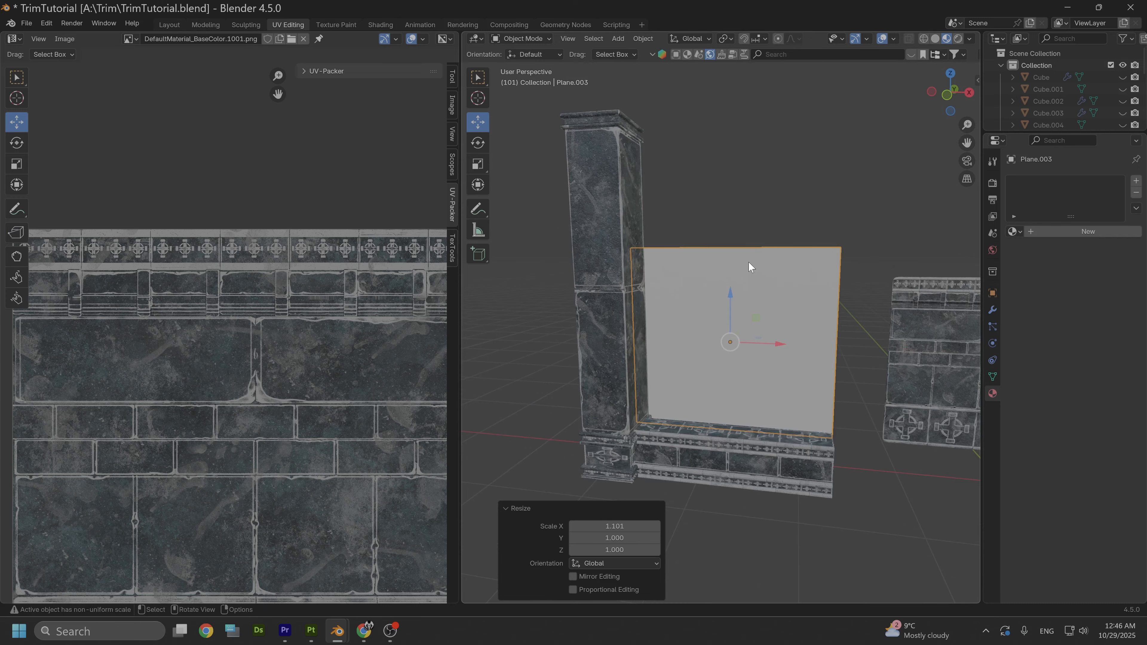
# - Scale the plane 1.798 along Y, stretch it along Z toward the pillar's height, and raise it 0.59362 m
pyautogui.press('s')
pyautogui.press('y')
pyautogui.click(755, 199)
pyautogui.press('s')
pyautogui.press('z')
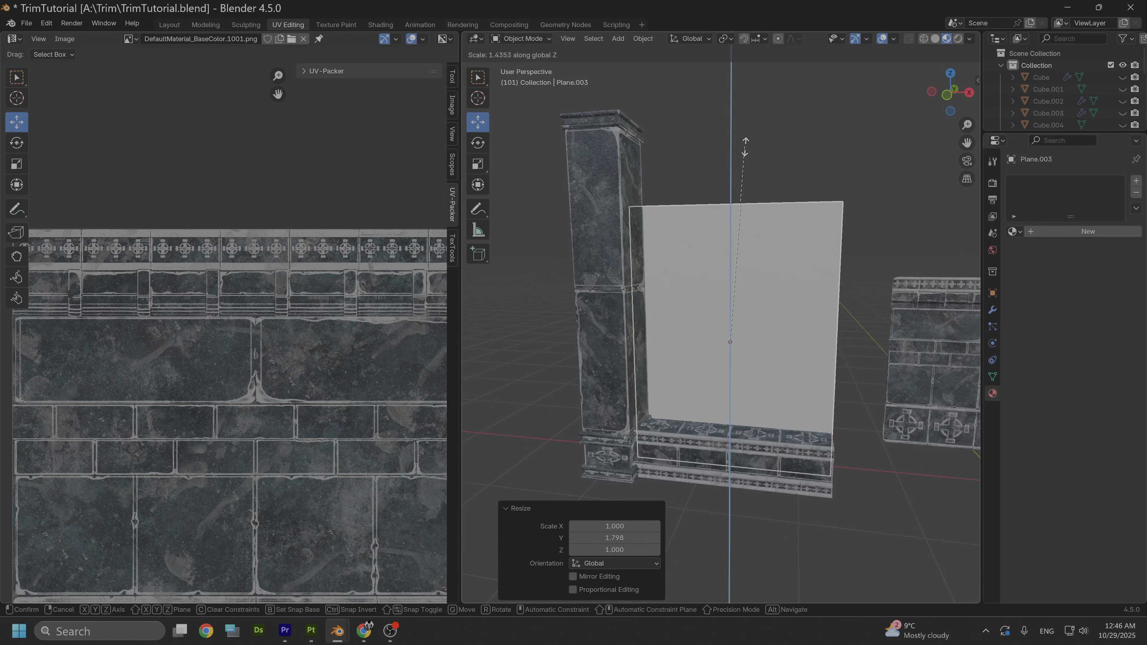
pyautogui.click(740, 151)
pyautogui.moveTo(731, 289); pyautogui.dragTo(721, 233)
# - Move the plane -0.40308 m along Y so it sits behind the pillar's front on the base wall
pyautogui.moveTo(780, 279); pyautogui.dragTo(666, 285, button='middle')
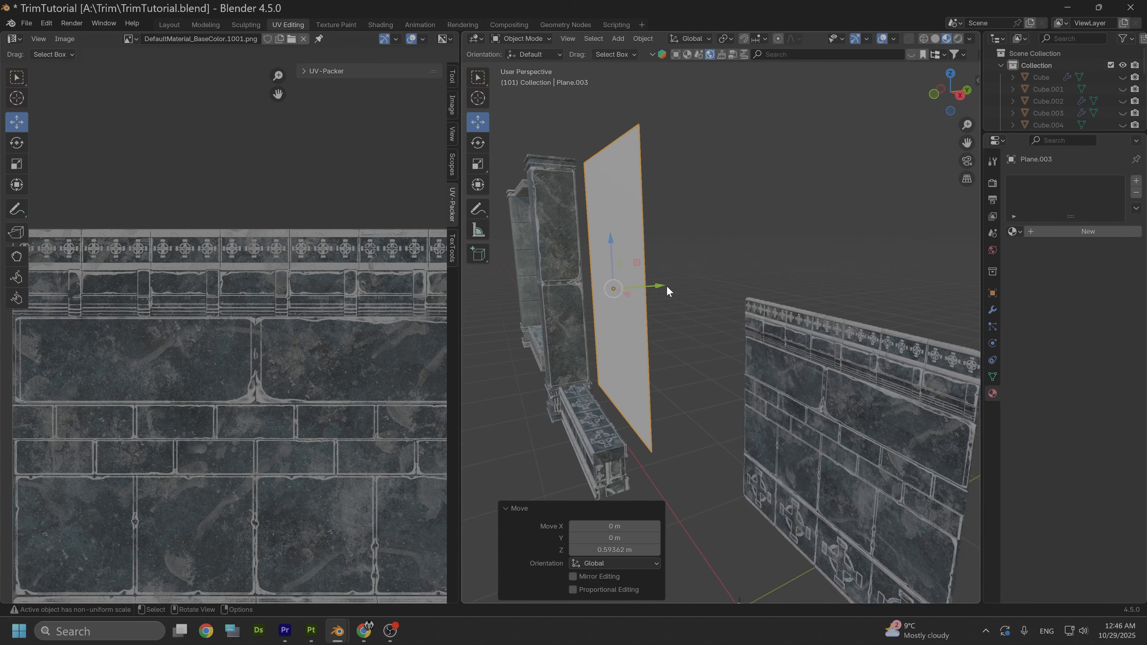
pyautogui.moveTo(667, 285); pyautogui.dragTo(629, 290)
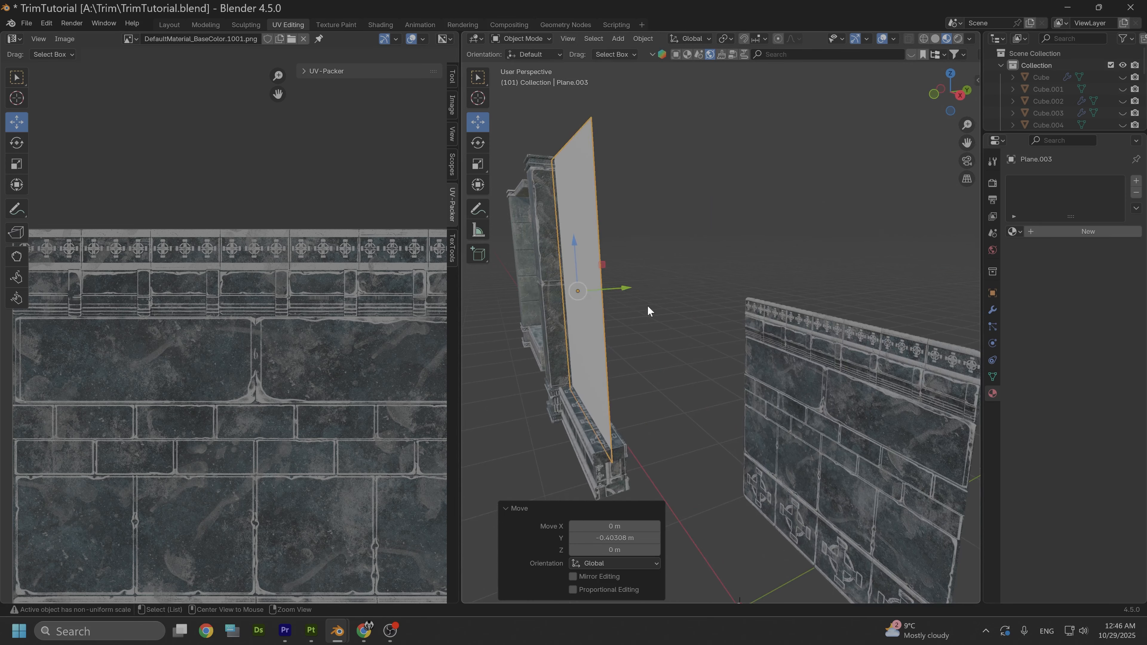
pyautogui.moveTo(647, 305); pyautogui.dragTo(730, 318, button='middle')
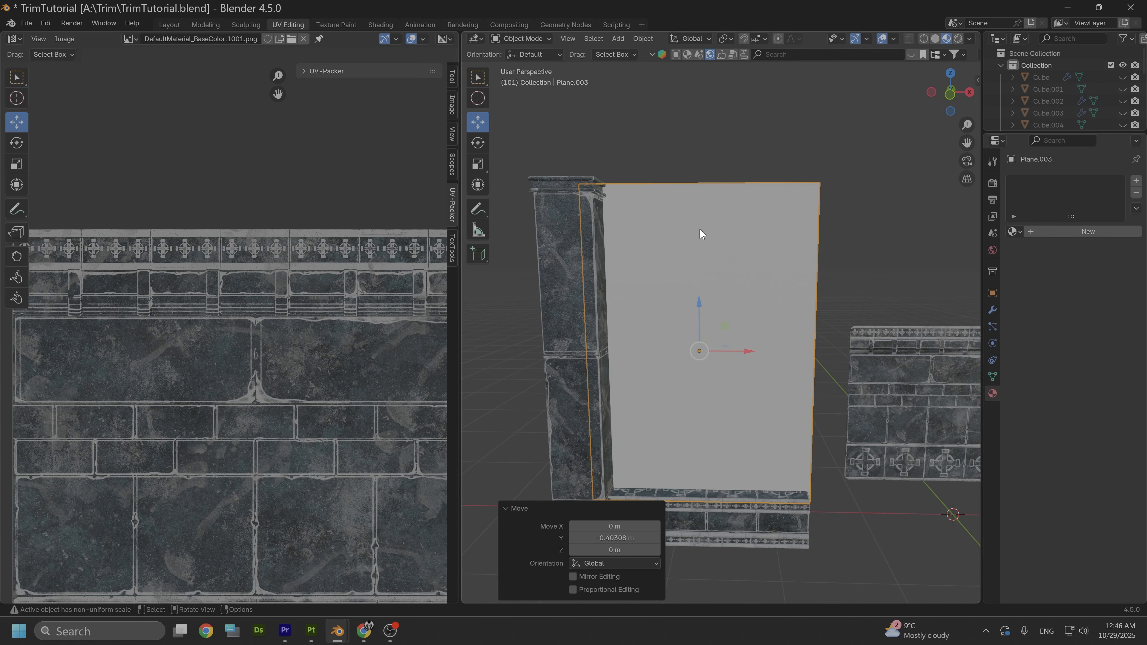
pyautogui.scroll(-3, 730, 270)
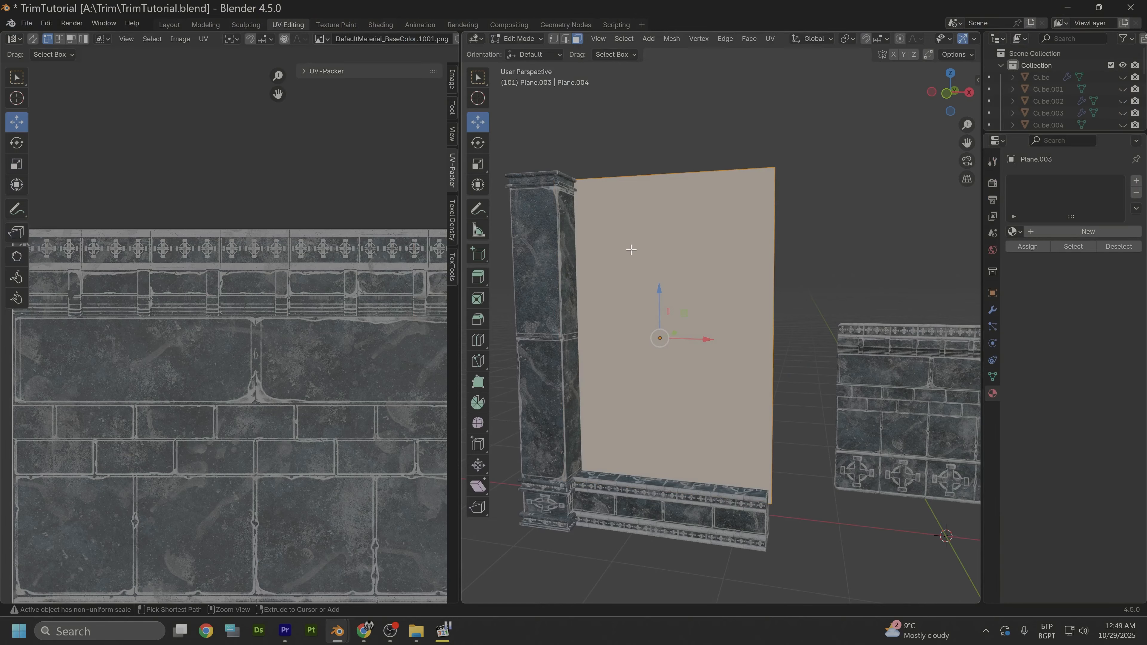
# - Divide the wall plane into horizontal strips with 6 evenly spaced loop cuts in Edit Mode
pyautogui.hotkey('ctrl', 'r')
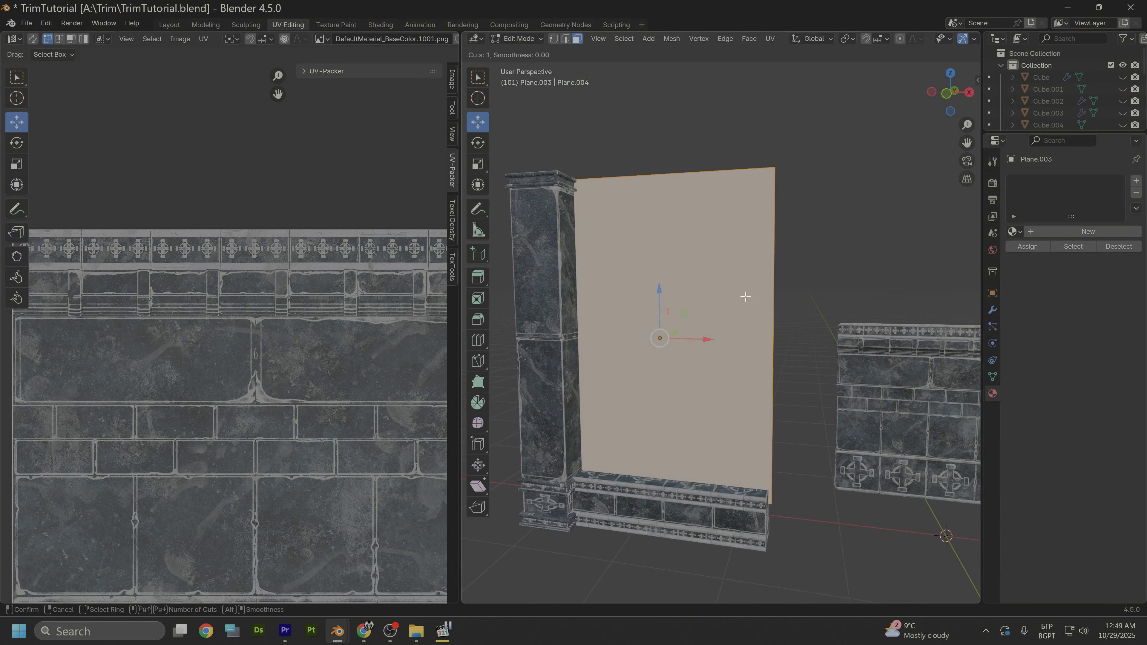
pyautogui.scroll(1, 764, 293)
pyautogui.scroll(3, 764, 294)
pyautogui.scroll(1, 765, 293)
pyautogui.click(764, 293)
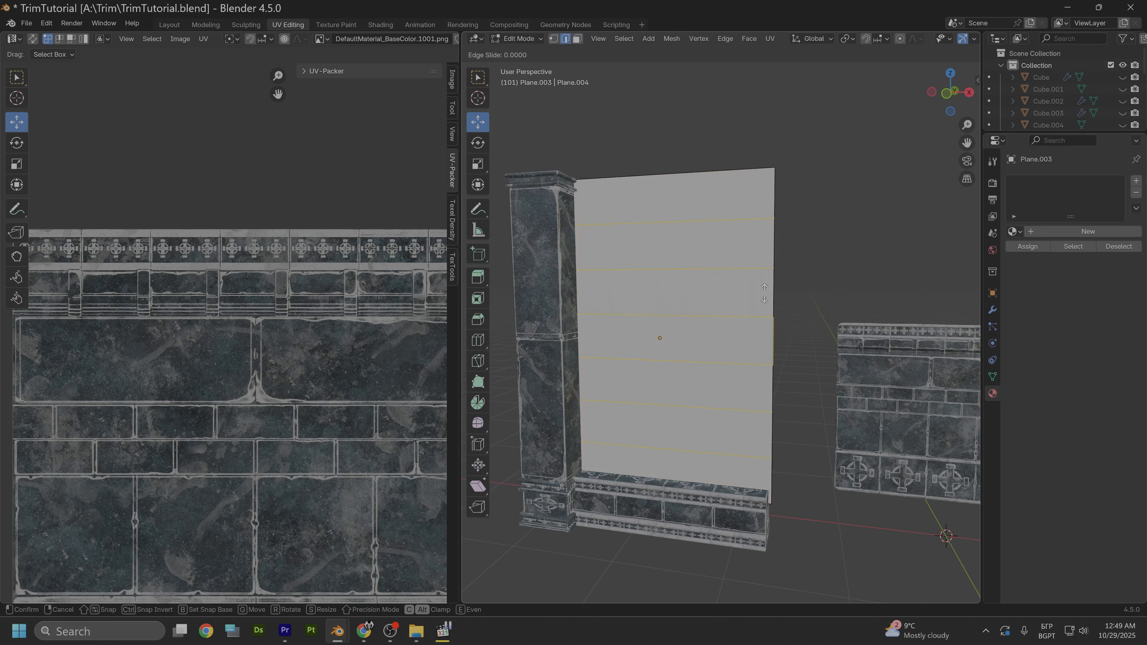
pyautogui.rightClick(765, 293)
# - Select the wall plane's top strip in face selection mode and move its UVs down to the two narrow brick rows
pyautogui.click(517, 38)
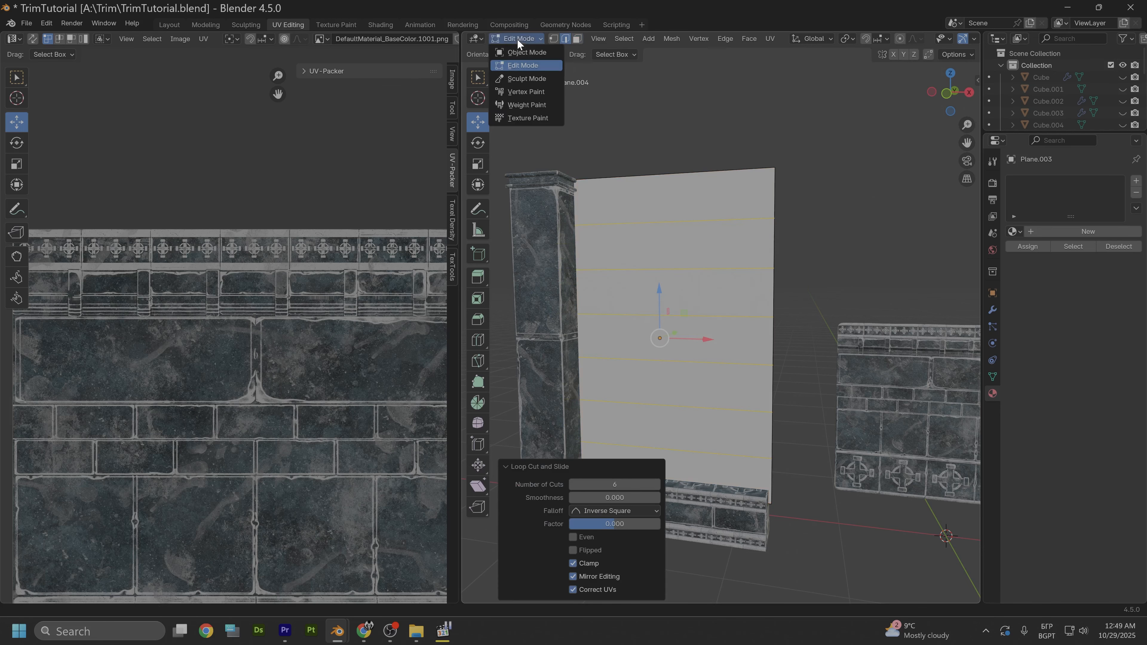
pyautogui.click(628, 213)
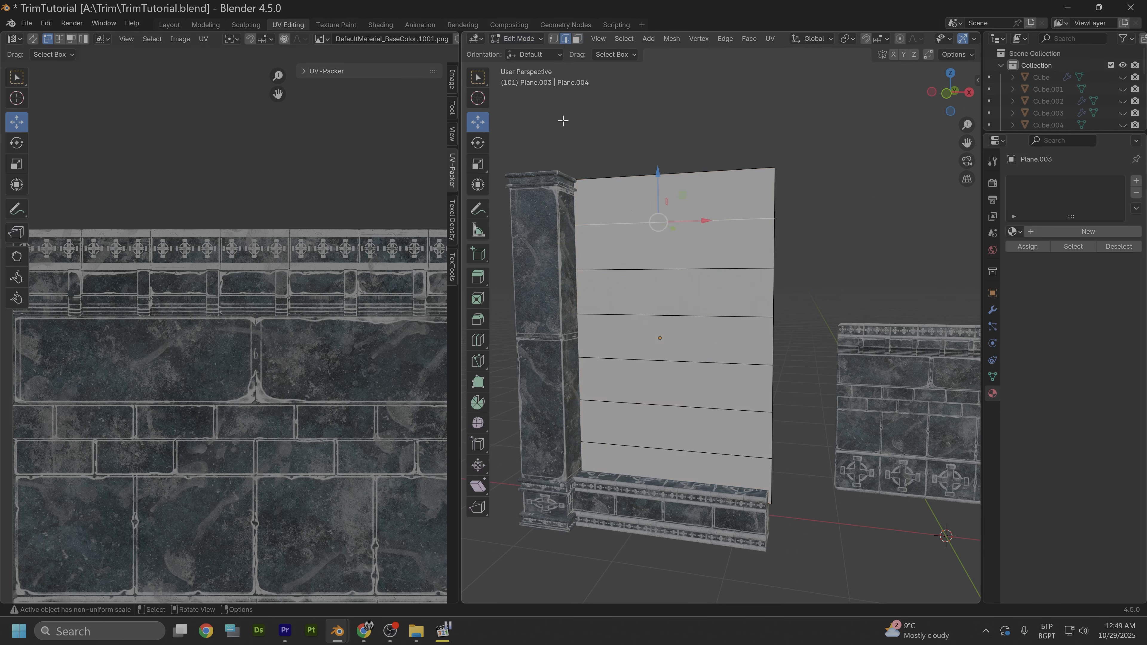
pyautogui.click(577, 39)
pyautogui.click(663, 208)
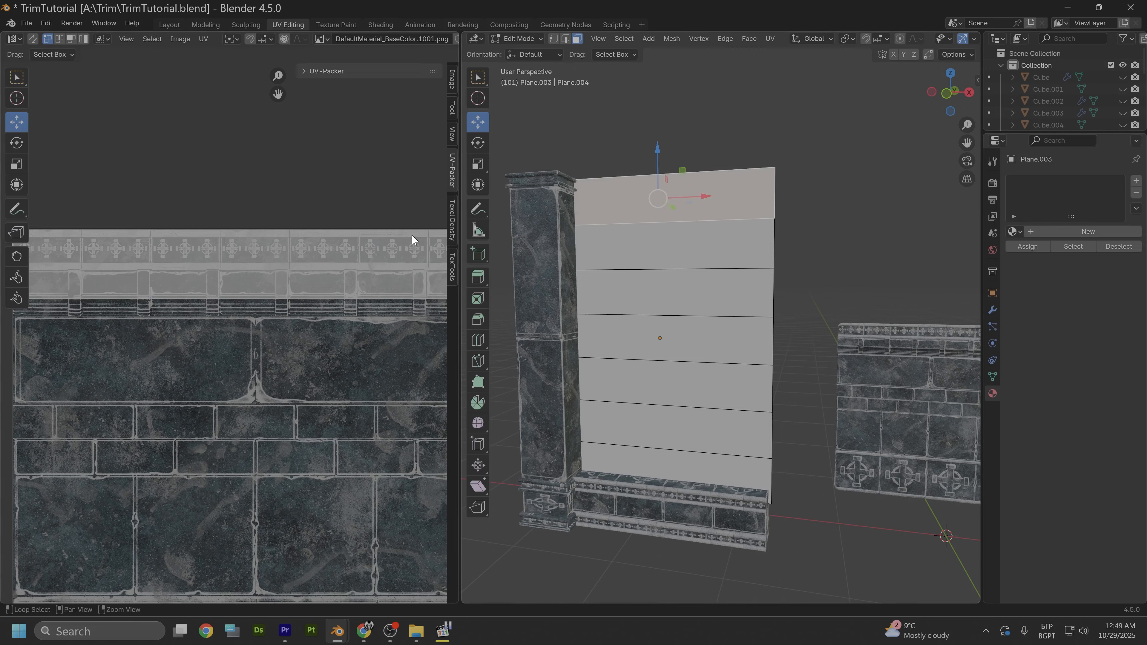
pyautogui.scroll(-1, 360, 244)
pyautogui.scroll(-1, 328, 258)
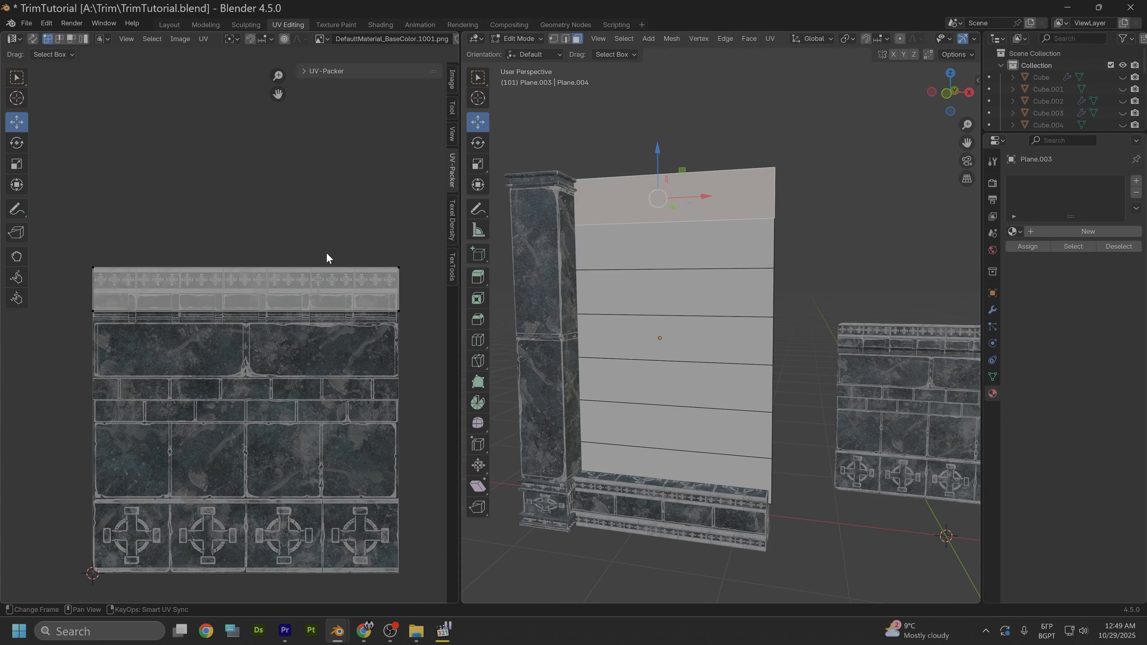
pyautogui.moveTo(56, 220); pyautogui.dragTo(418, 330)
pyautogui.moveTo(252, 266); pyautogui.dragTo(254, 306)
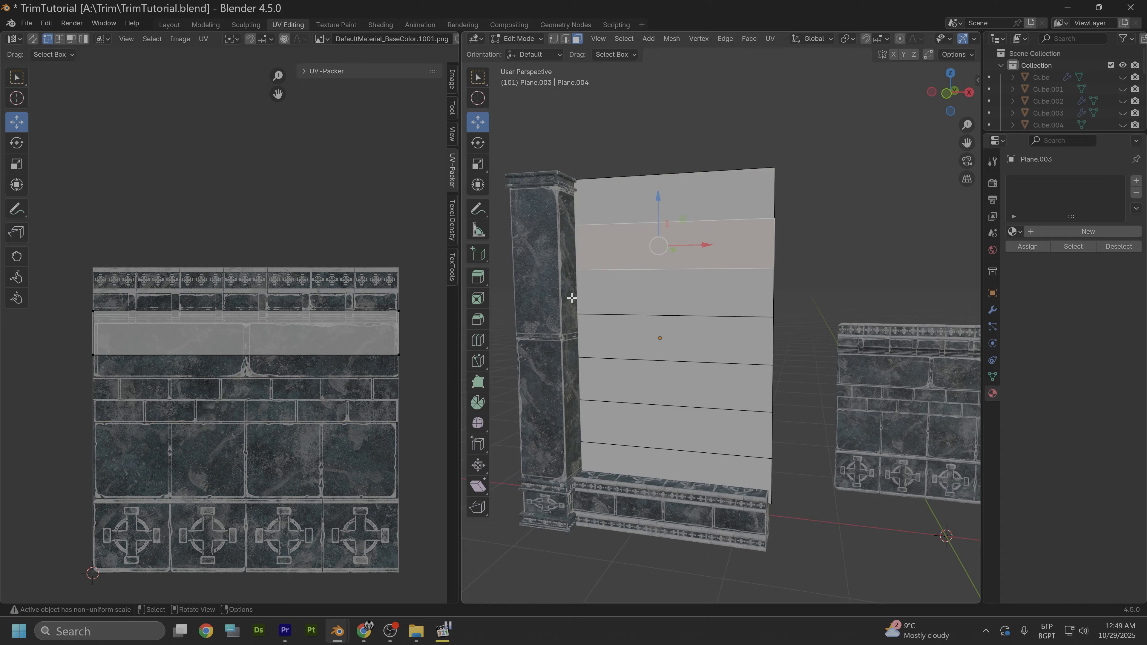
# - Move the UVs of the second, third and fourth wall strips onto the two narrow brick rows
pyautogui.press('a')
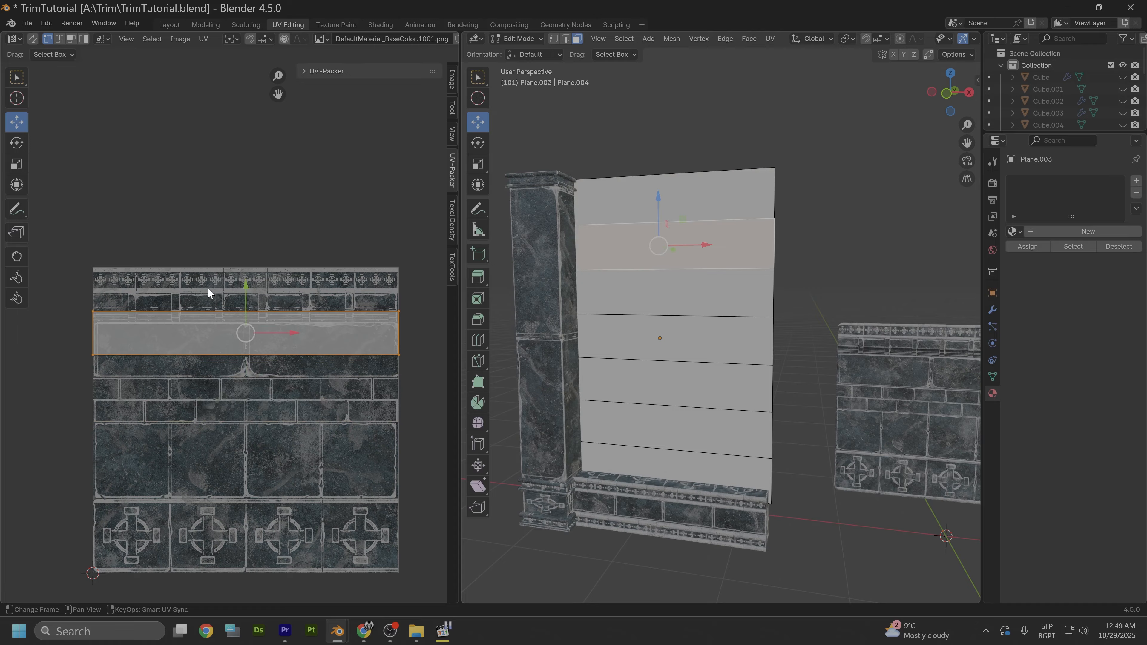
pyautogui.press('g')
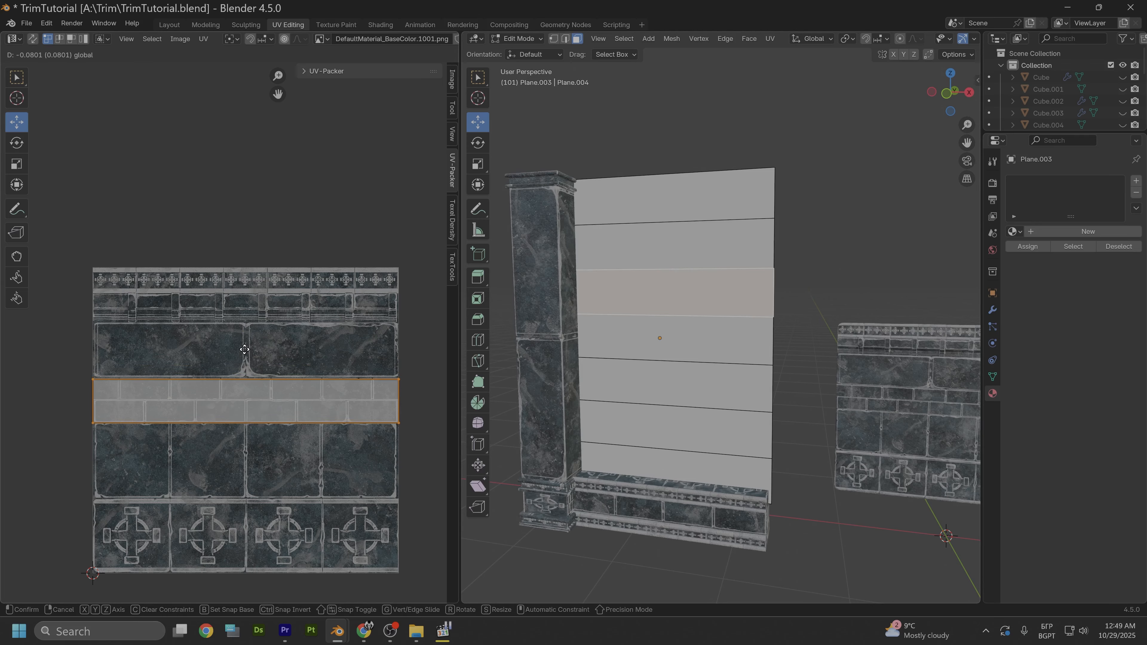
pyautogui.click(246, 348)
pyautogui.click(652, 344)
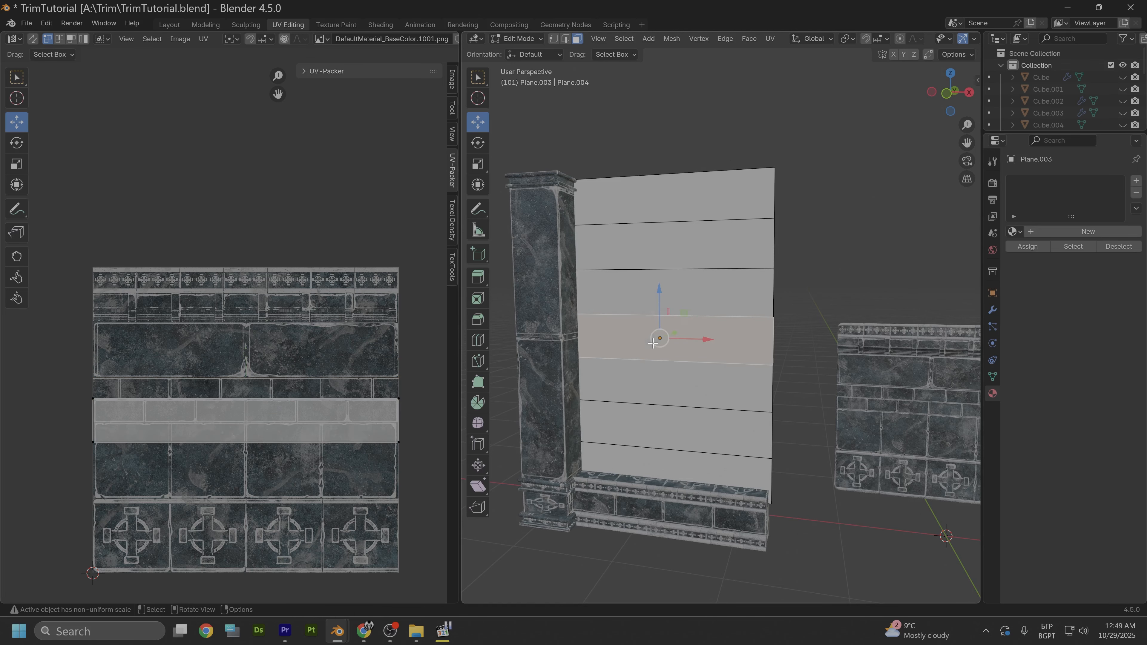
pyautogui.click(176, 404)
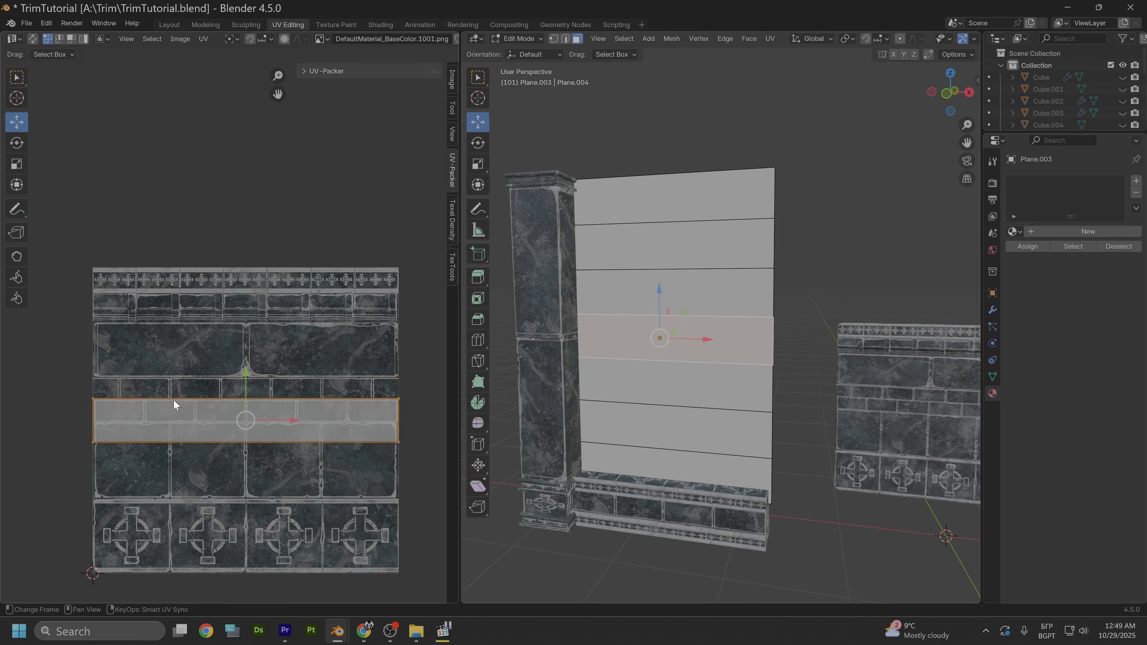
pyautogui.moveTo(250, 392); pyautogui.dragTo(248, 367)
# - Move the UVs of the three lowest wall strips up onto the two narrow brick rows
pyautogui.click(653, 384)
pyautogui.click(189, 444)
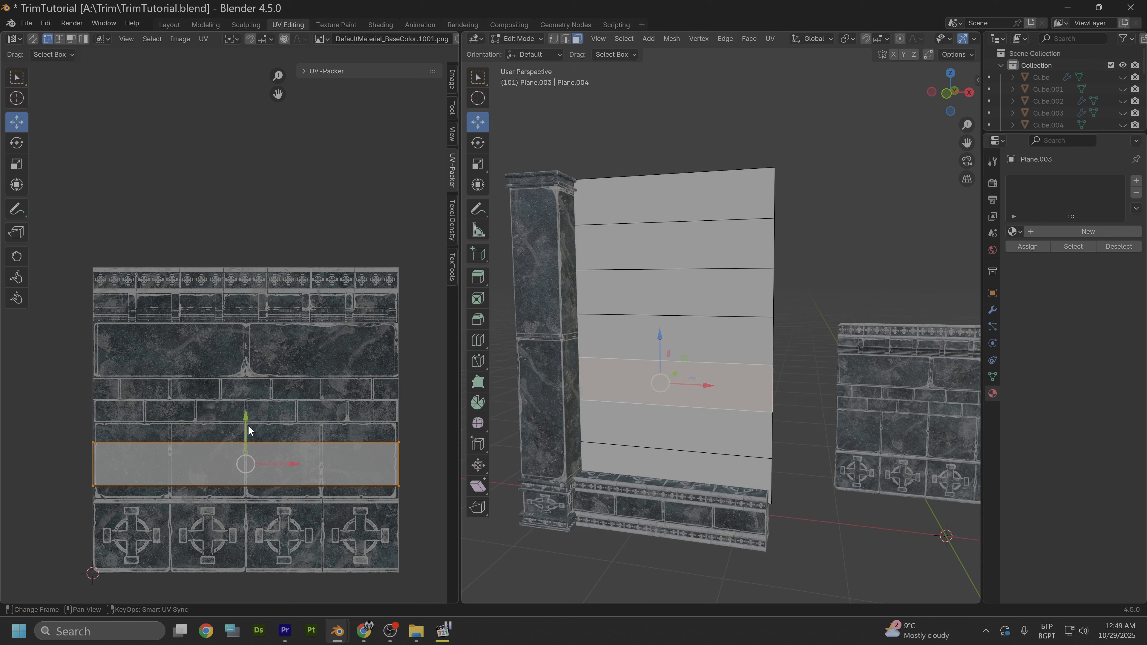
pyautogui.moveTo(247, 424); pyautogui.dragTo(245, 358)
pyautogui.click(676, 419)
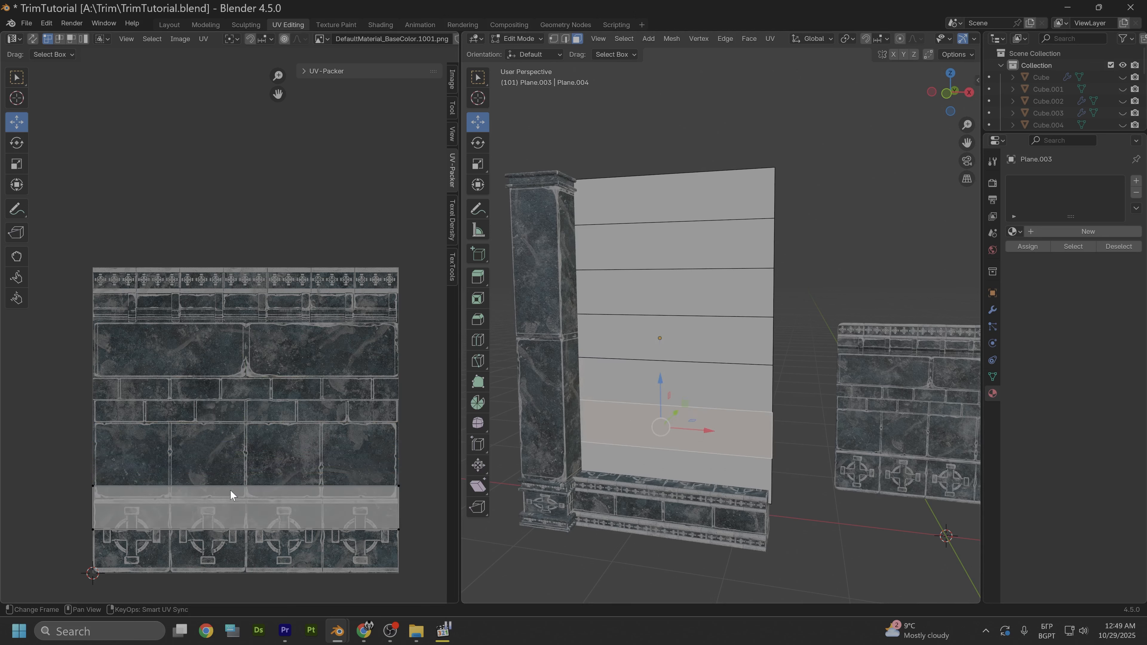
pyautogui.moveTo(247, 467); pyautogui.dragTo(235, 357)
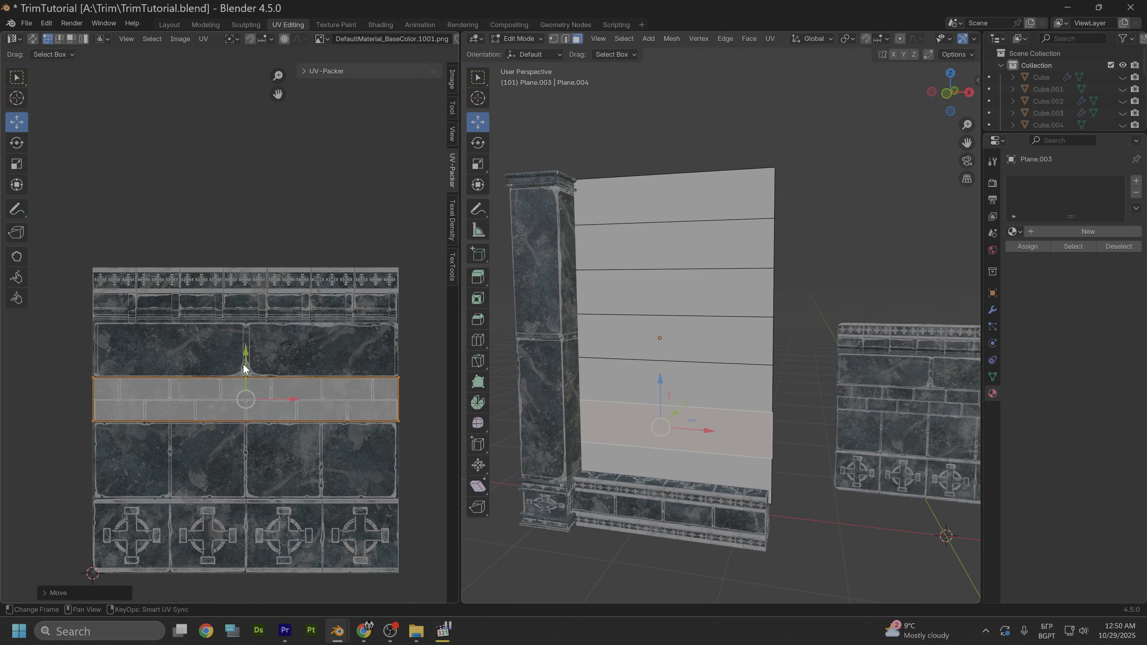
pyautogui.click(642, 457)
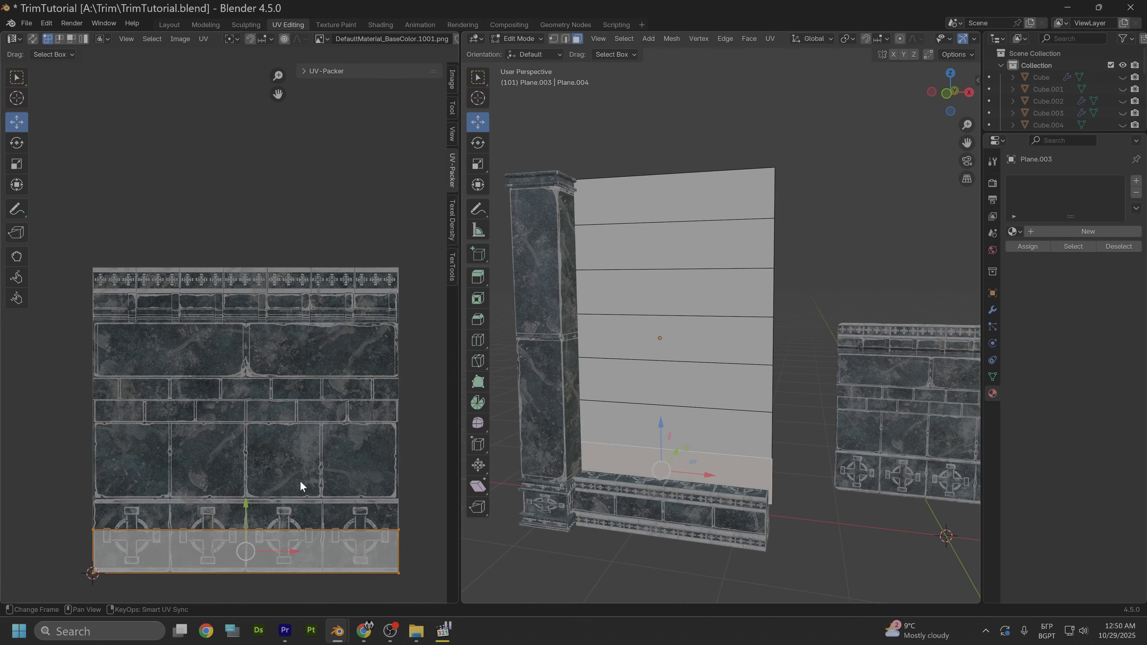
pyautogui.moveTo(248, 515); pyautogui.dragTo(238, 360)
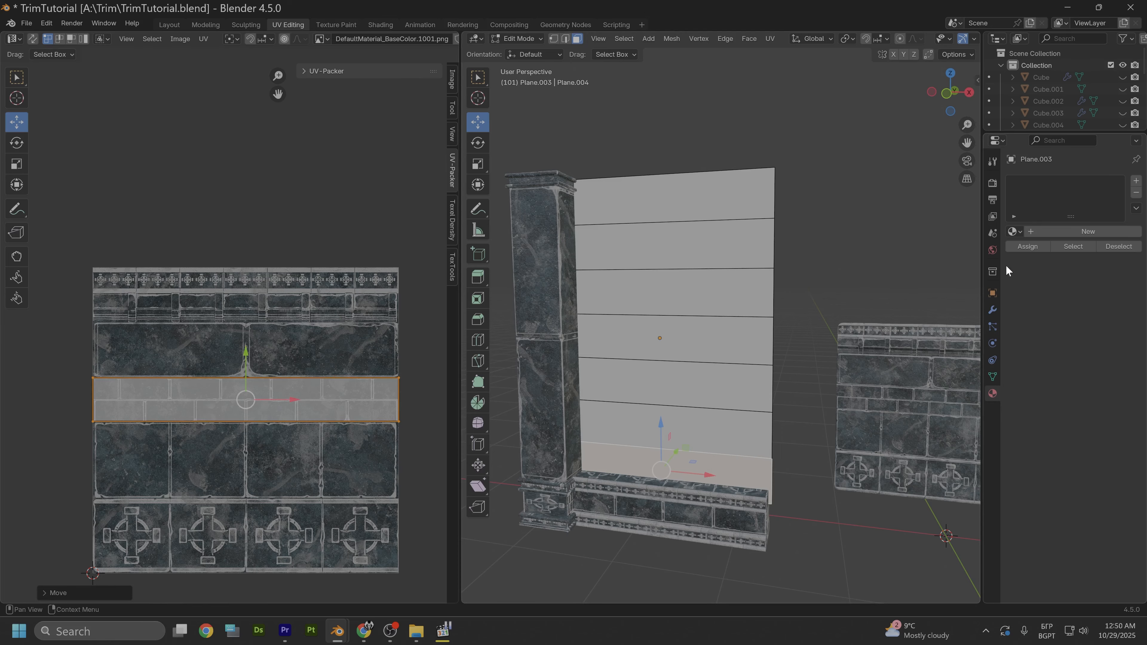
# - Apply the existing Material.001 to the wall plane and check the brick pattern from a distance
pyautogui.click(1014, 231)
pyautogui.click(892, 285)
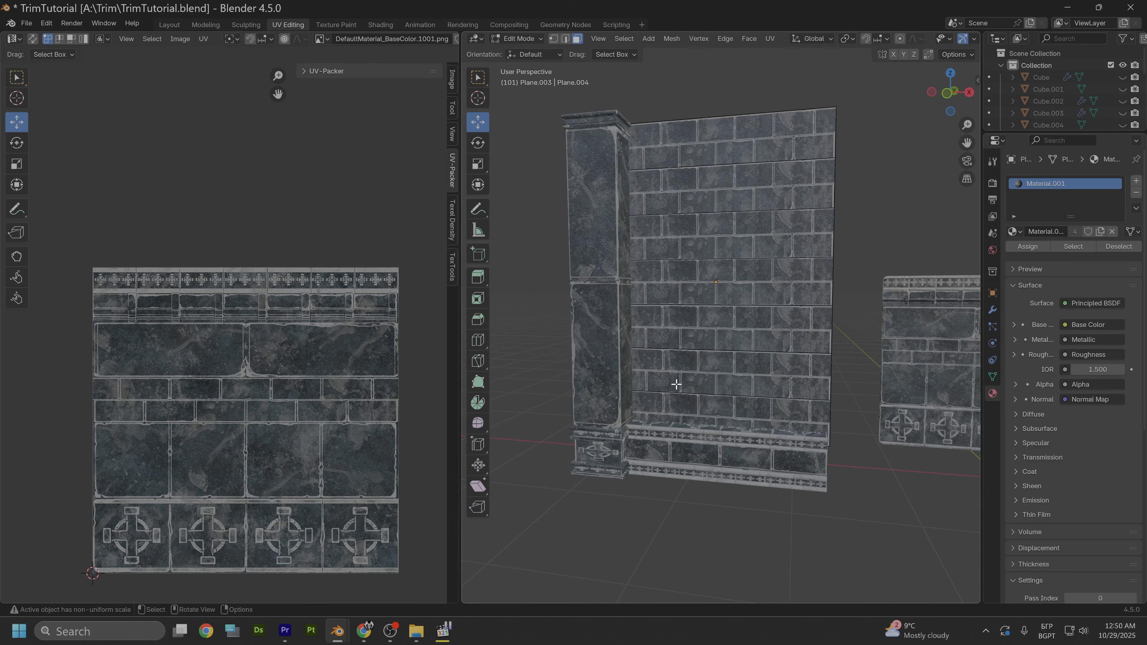
pyautogui.scroll(-6, 735, 354)
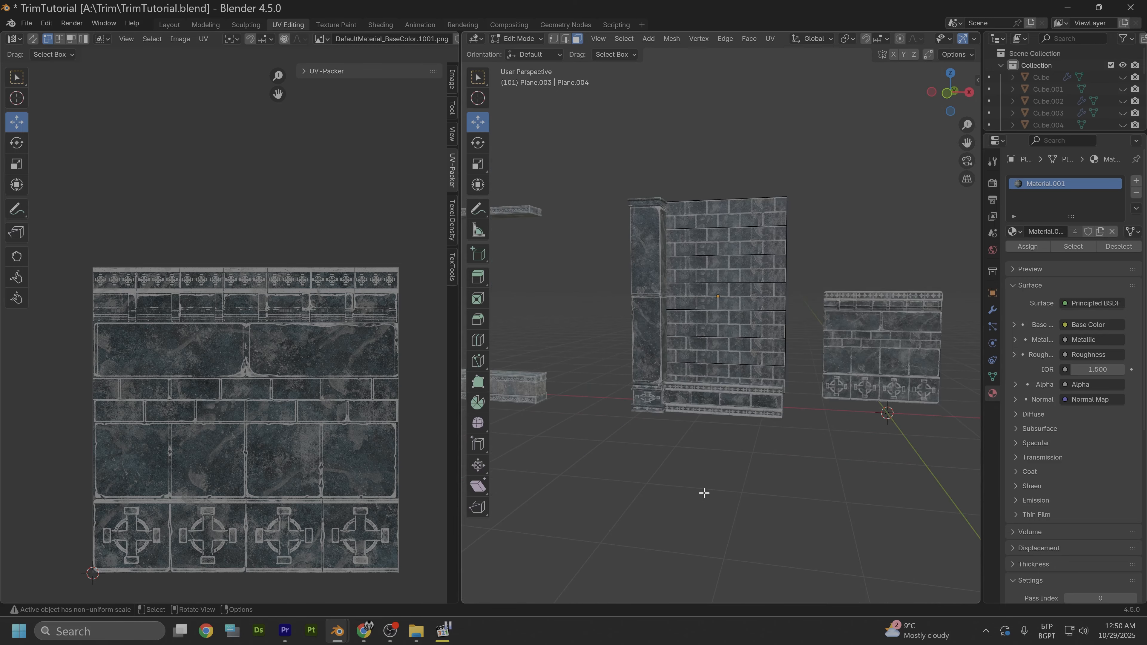
pyautogui.moveTo(717, 466); pyautogui.dragTo(718, 479, button='middle')
# - Offset the top wall strip's UVs along X within the brick rows, and select the strip below it
pyautogui.scroll(5, 719, 480)
pyautogui.click(727, 124)
pyautogui.moveTo(292, 400); pyautogui.dragTo(340, 398)
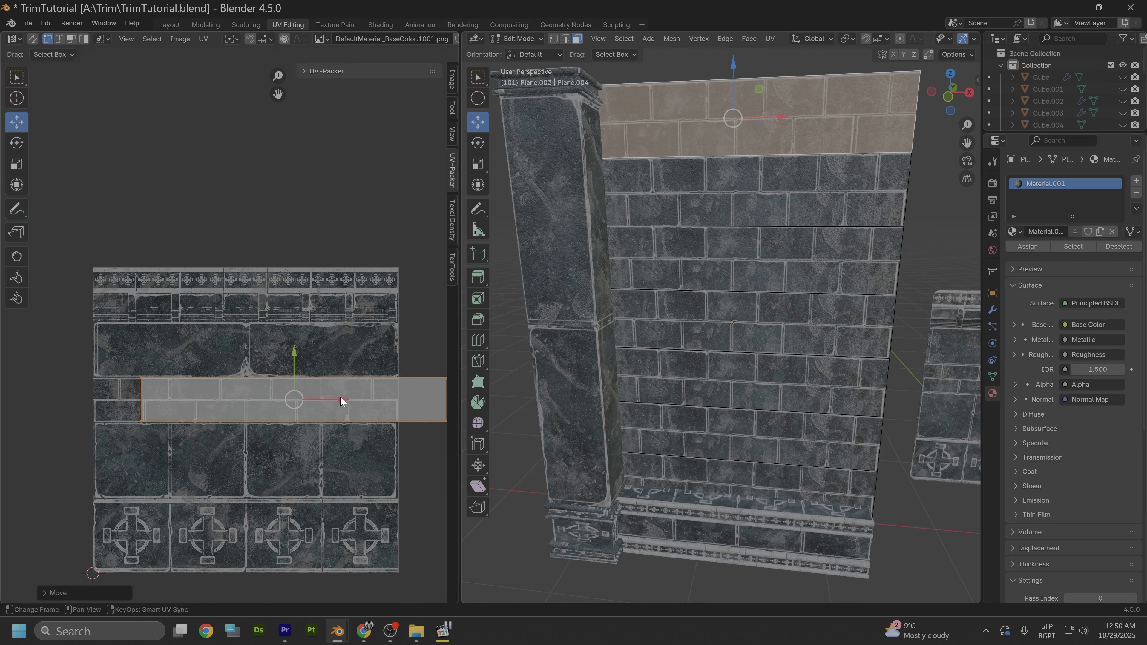
pyautogui.click(693, 218)
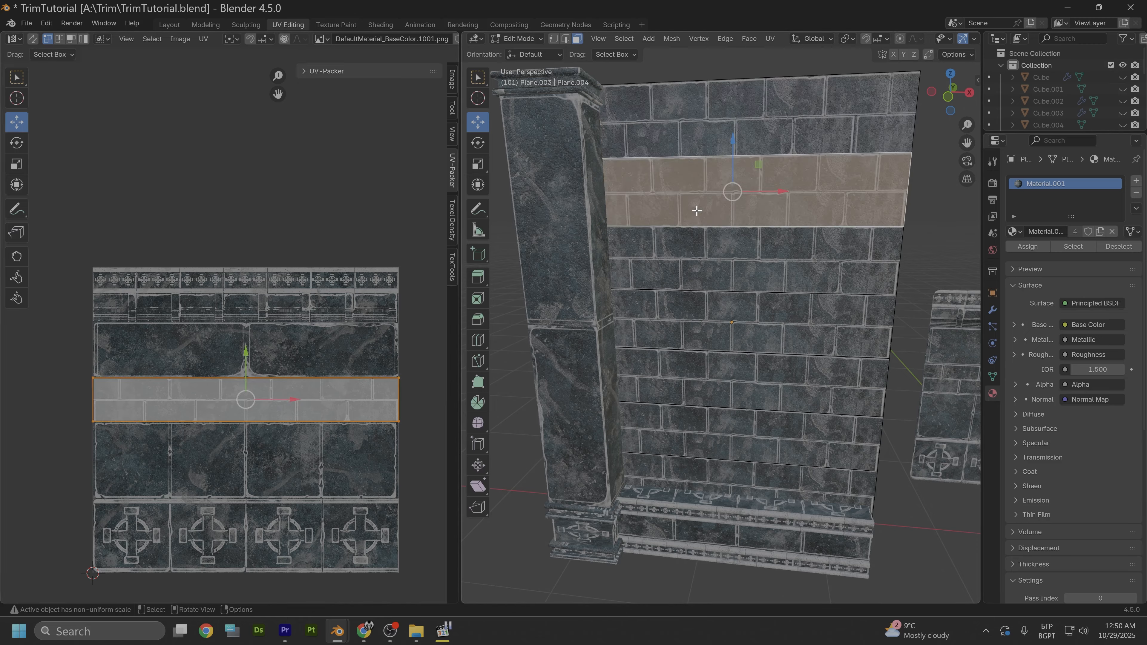
# - Offset the UVs of the fourth and sixth wall strips from the top along X within the two narrow brick rows
pyautogui.click(684, 318)
pyautogui.moveTo(276, 391); pyautogui.dragTo(385, 397)
pyautogui.click(691, 430)
pyautogui.moveTo(289, 399); pyautogui.dragTo(390, 398)
pyautogui.click(517, 430)
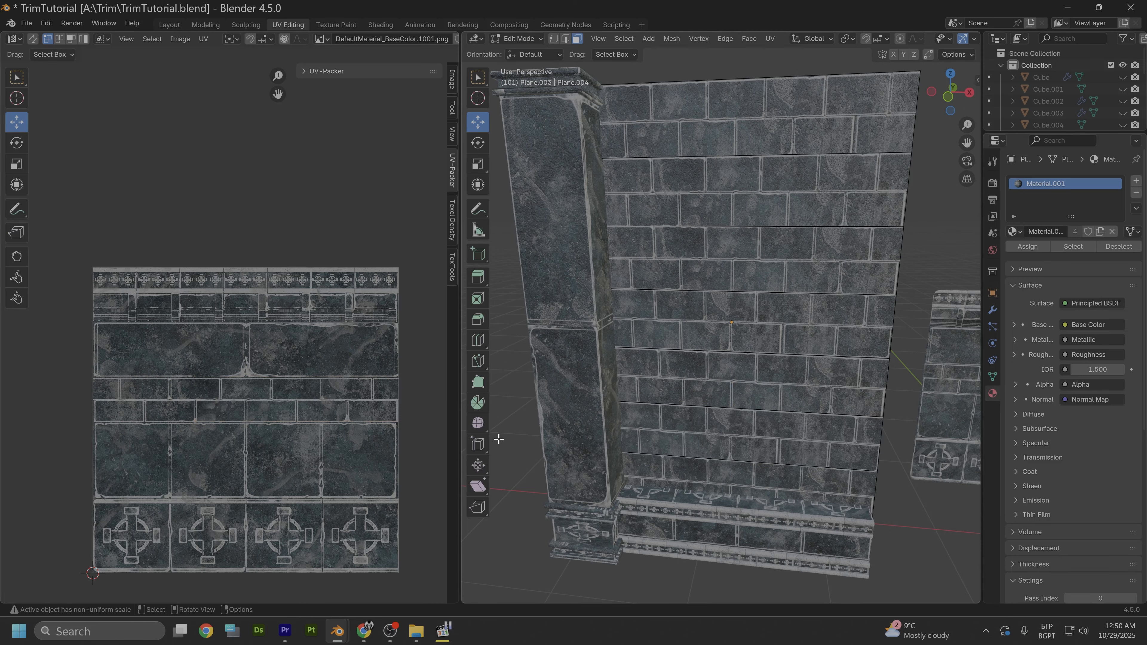
# - Move the brick wall plane about 0.1 m along Y relative to the pillar and base wall
pyautogui.scroll(-2, 502, 438)
pyautogui.moveTo(579, 479); pyautogui.dragTo(594, 439, button='middle')
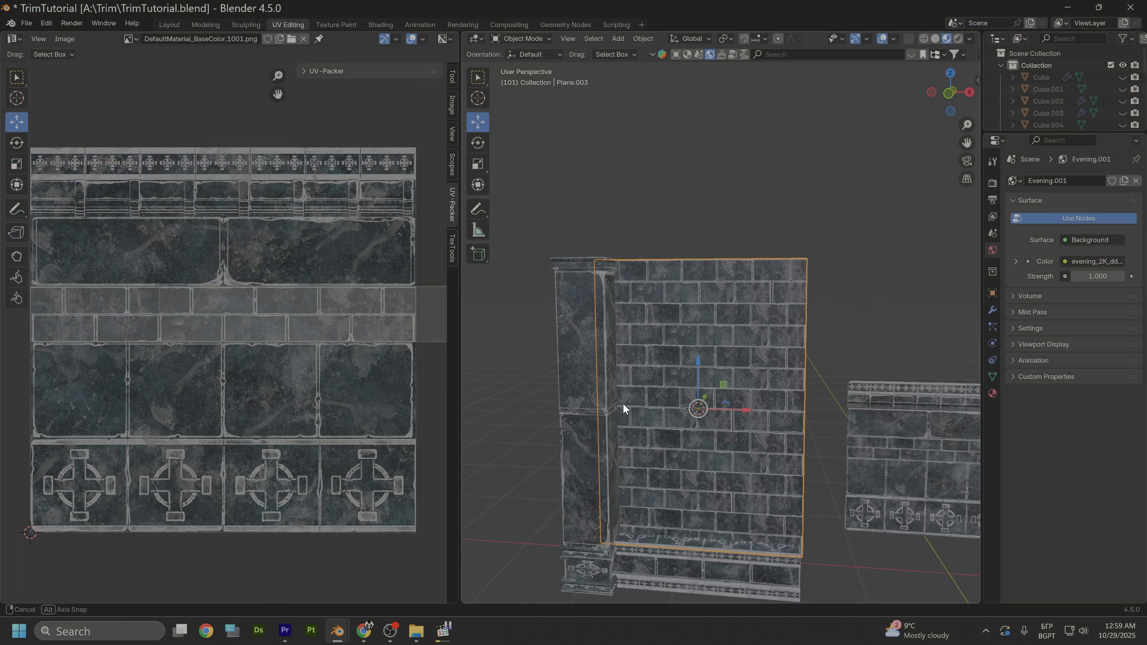
pyautogui.moveTo(624, 405); pyautogui.dragTo(604, 418, button='middle')
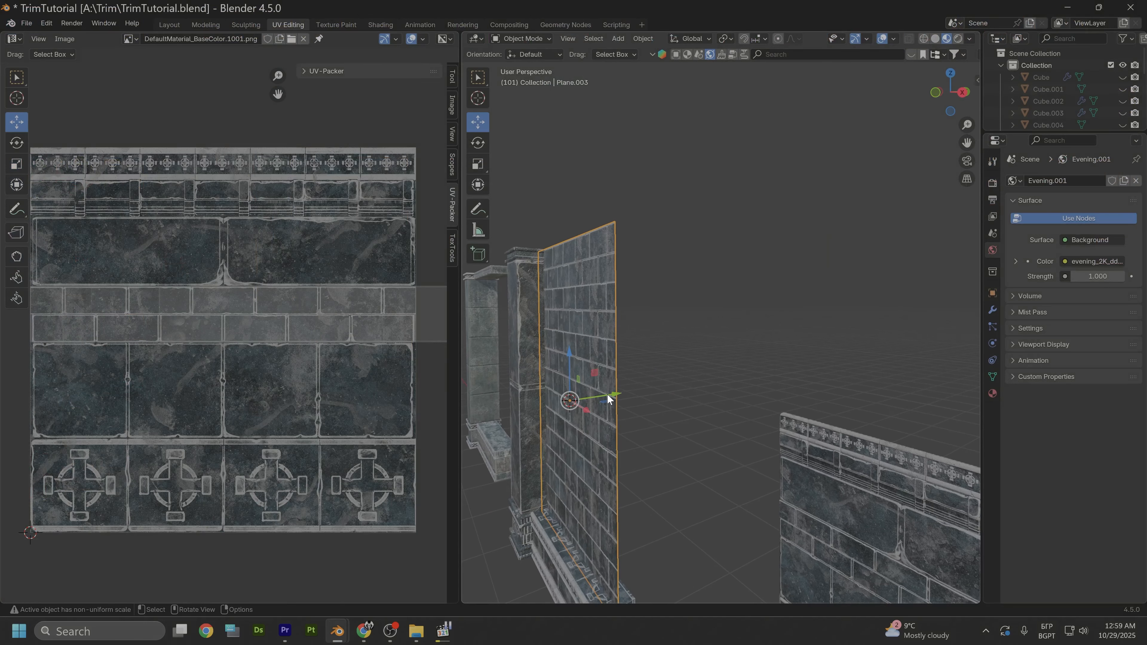
pyautogui.moveTo(607, 394); pyautogui.dragTo(619, 383)
pyautogui.moveTo(599, 395); pyautogui.dragTo(641, 374, button='middle')
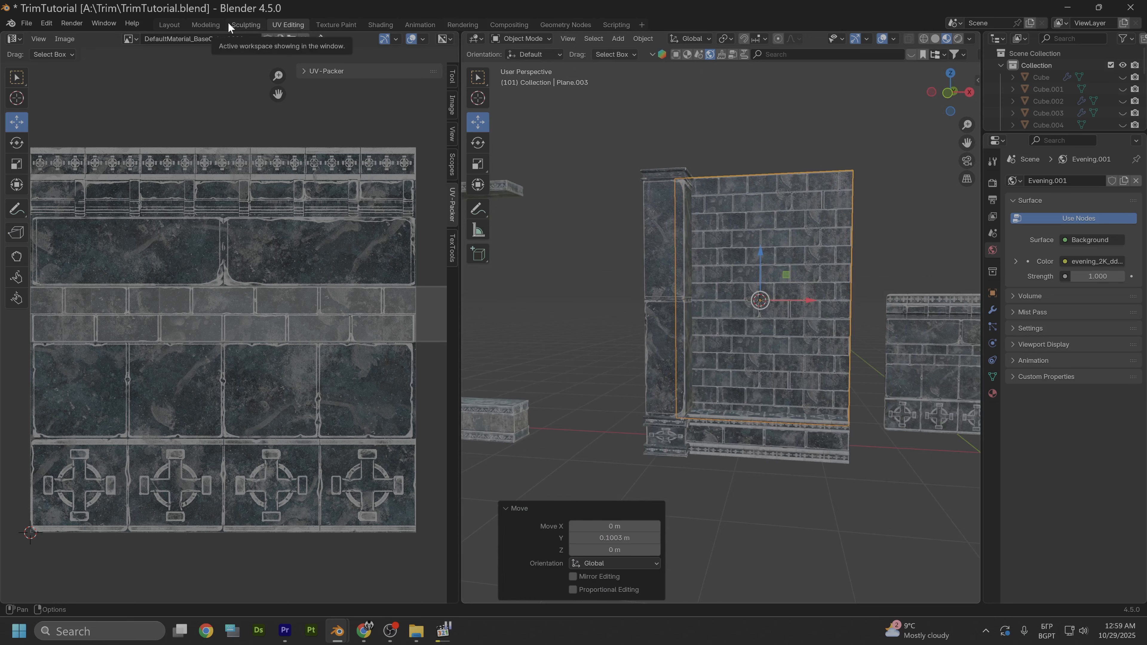
# - Add a floor plane, lower it to the foot of the brick wall, and scale it by about 2.1
pyautogui.click(170, 24)
pyautogui.scroll(-1, 539, 322)
pyautogui.keyDown('alt'); pyautogui.moveTo(539, 322); pyautogui.dragTo(486, 254, button='middle'); pyautogui.keyUp('alt')
pyautogui.hotkey('shift', 'a')
pyautogui.click(565, 256)
pyautogui.moveTo(469, 202); pyautogui.dragTo(469, 348)
pyautogui.press('s')
pyautogui.click(623, 362)
pyautogui.keyDown('alt'); pyautogui.moveTo(633, 377); pyautogui.dragTo(643, 285, button='middle'); pyautogui.keyUp('alt')
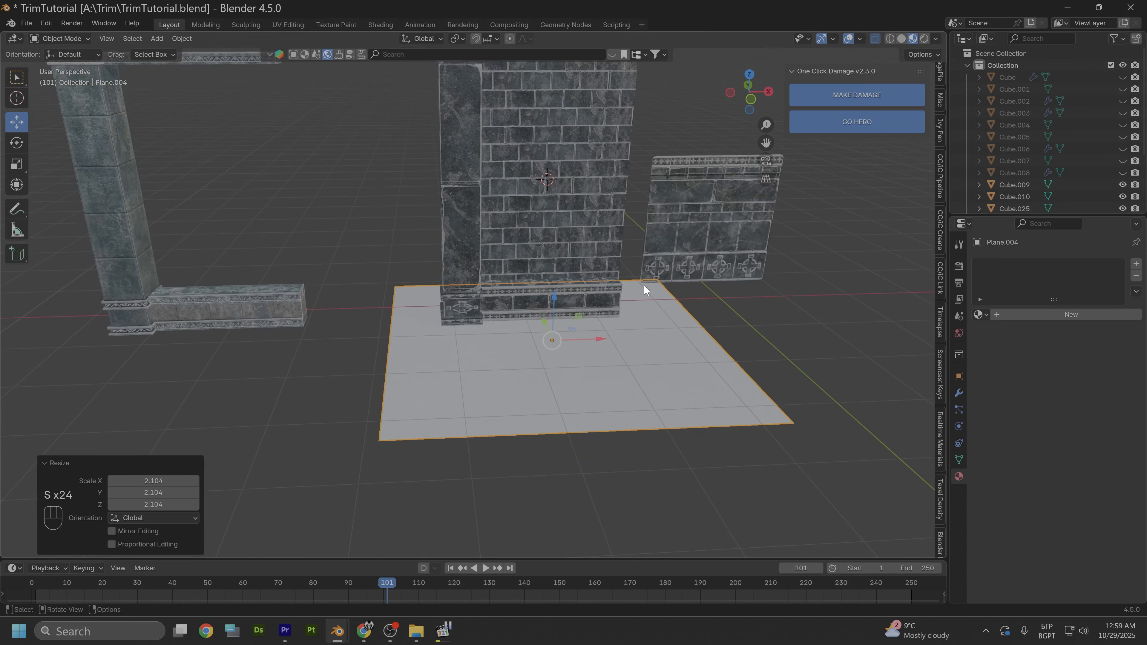
# - Duplicate the dark stone pillar and move the copy along X to the opposite end of the brick wall
pyautogui.keyDown('alt'); pyautogui.moveTo(635, 270); pyautogui.dragTo(633, 266); pyautogui.keyUp('alt')
pyautogui.click(453, 232)
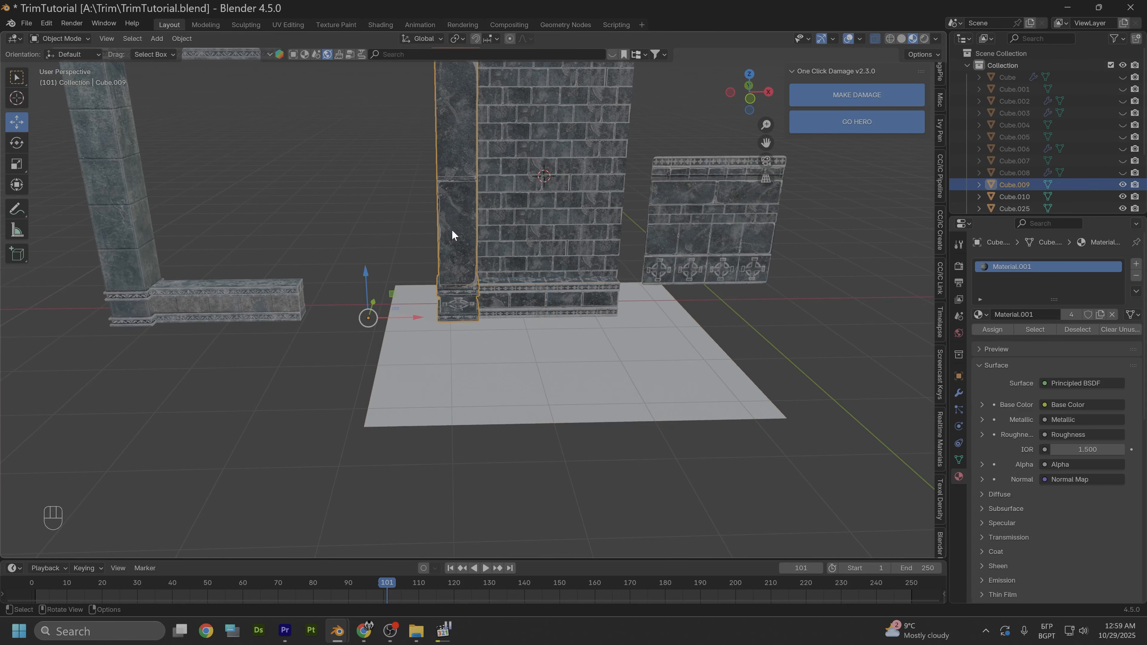
pyautogui.hotkey('shift', 'd')
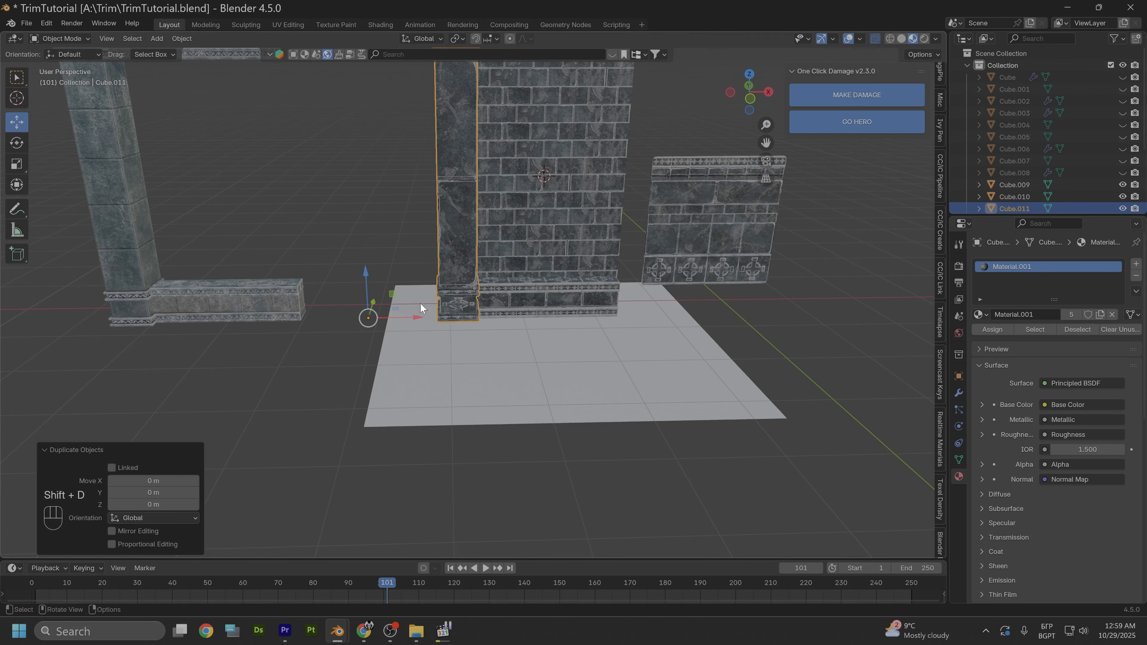
pyautogui.press('x')
pyautogui.moveTo(562, 315); pyautogui.dragTo(591, 314)
pyautogui.moveTo(587, 344); pyautogui.dragTo(582, 389, button='middle')
# - Divide the floor plane into strips parallel to the wall with three evenly spaced loop cuts
pyautogui.scroll(-2, 565, 384)
pyautogui.click(511, 421)
pyautogui.press('Tab')
pyautogui.rightClick(454, 406)
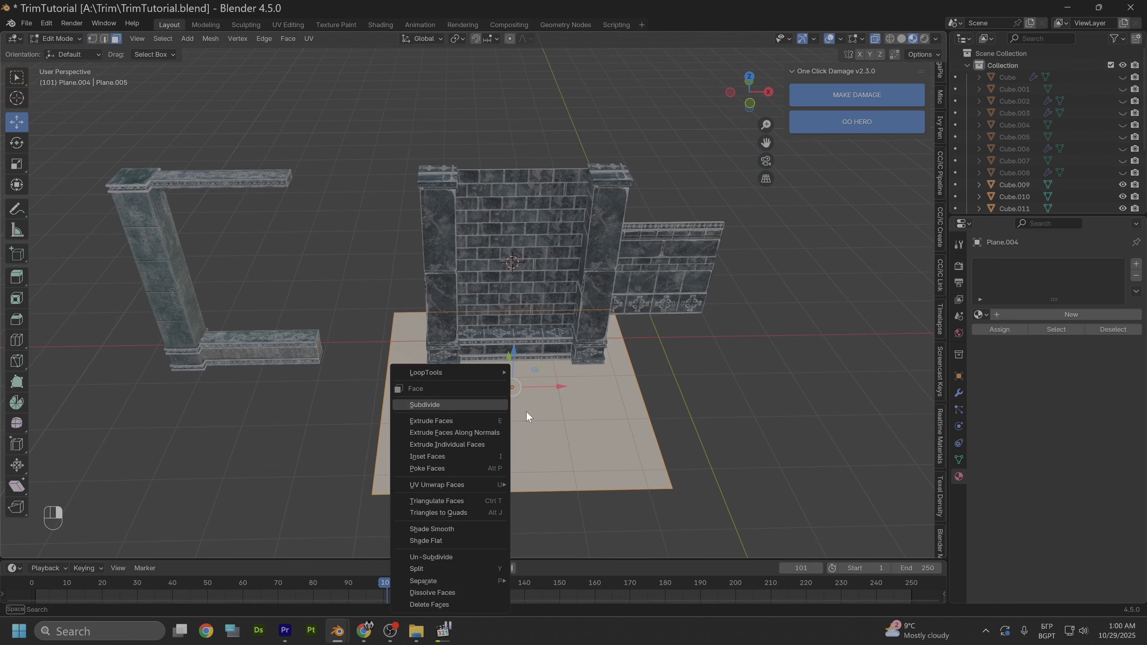
pyautogui.click(573, 425)
pyautogui.hotkey('ctrl', 'r')
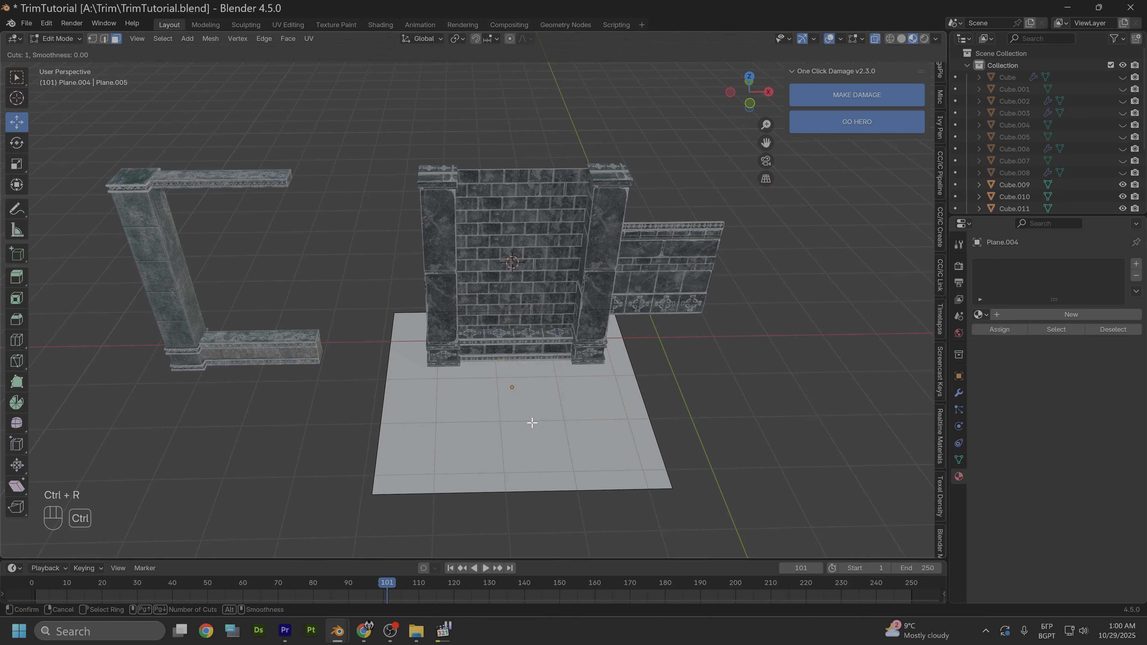
pyautogui.scroll(1, 531, 423)
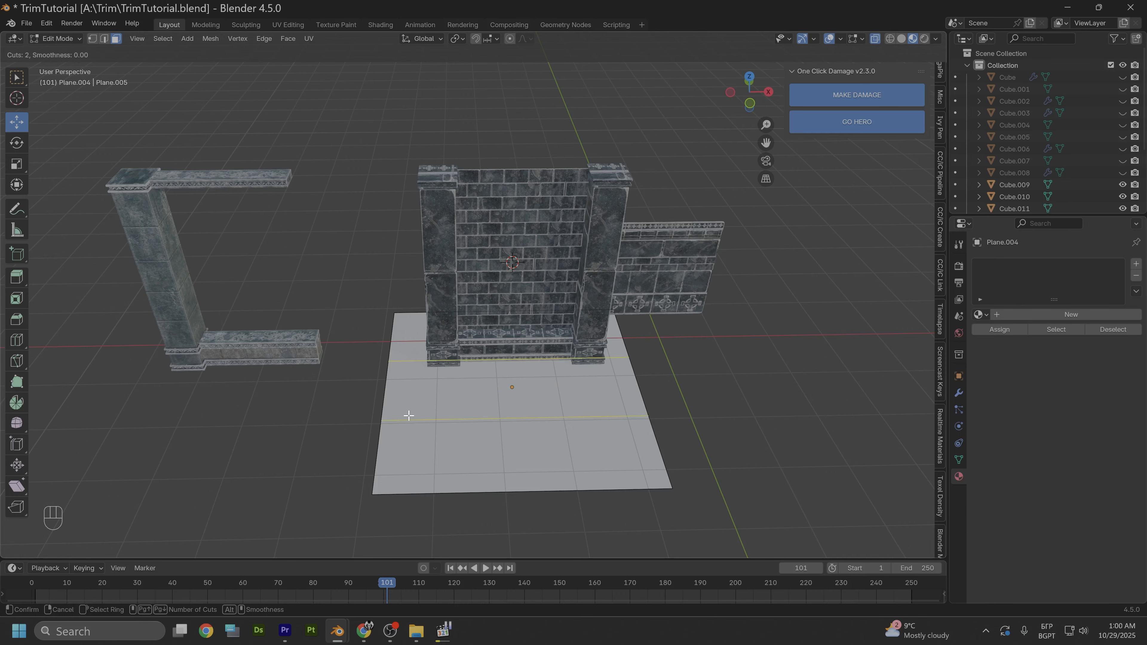
pyautogui.scroll(1, 409, 415)
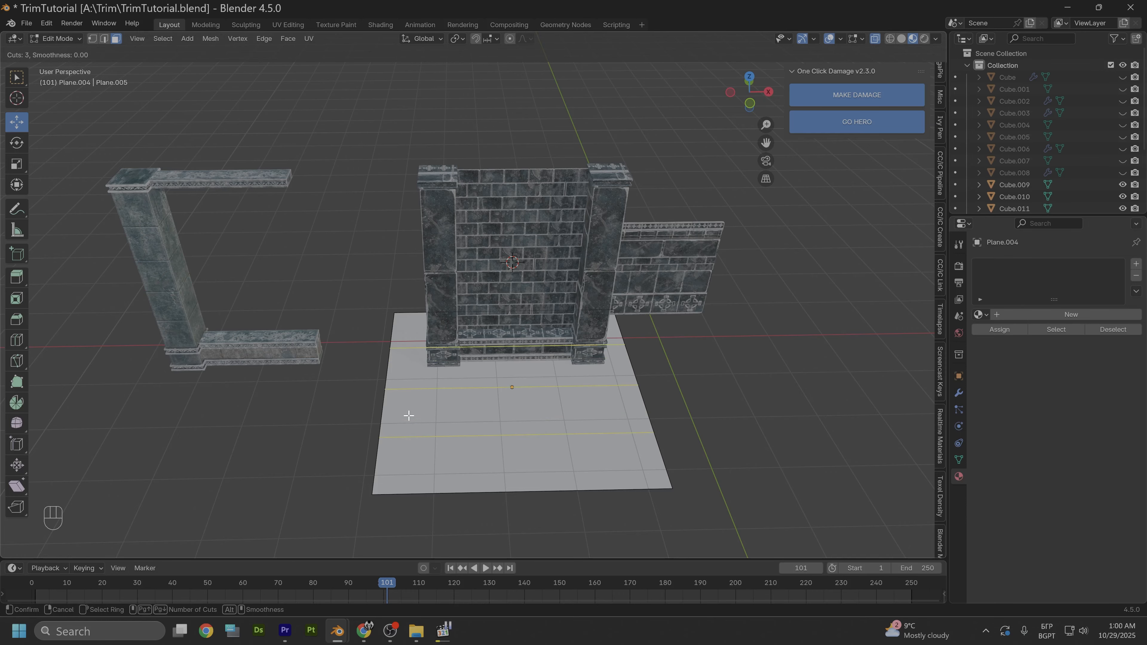
pyautogui.click(408, 415)
pyautogui.rightClick(409, 416)
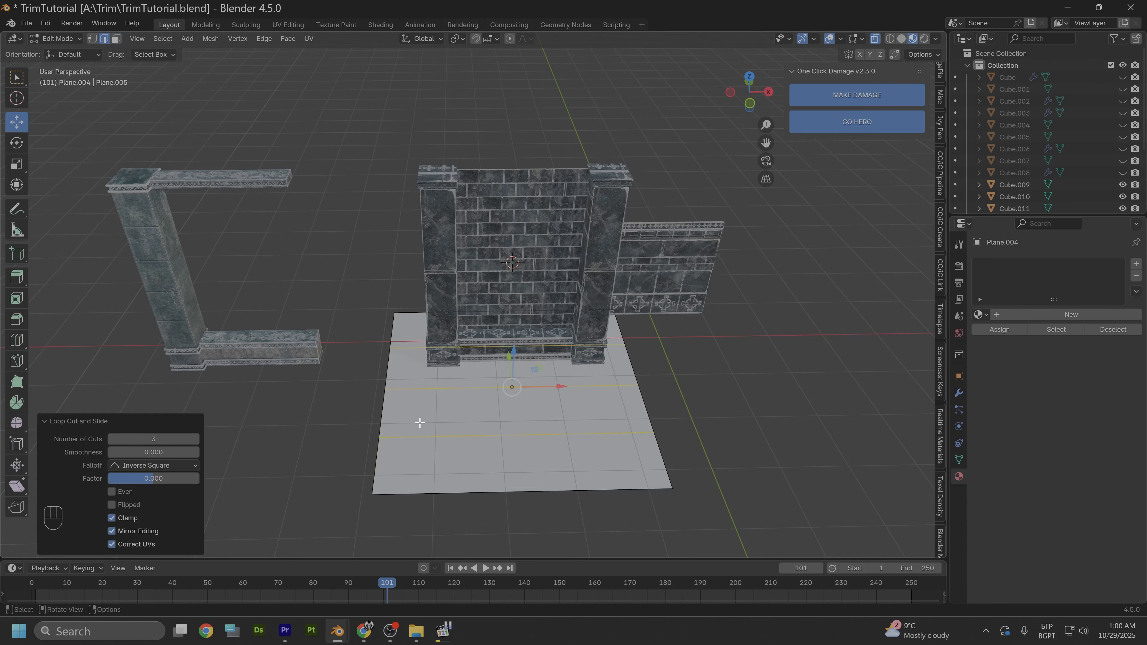